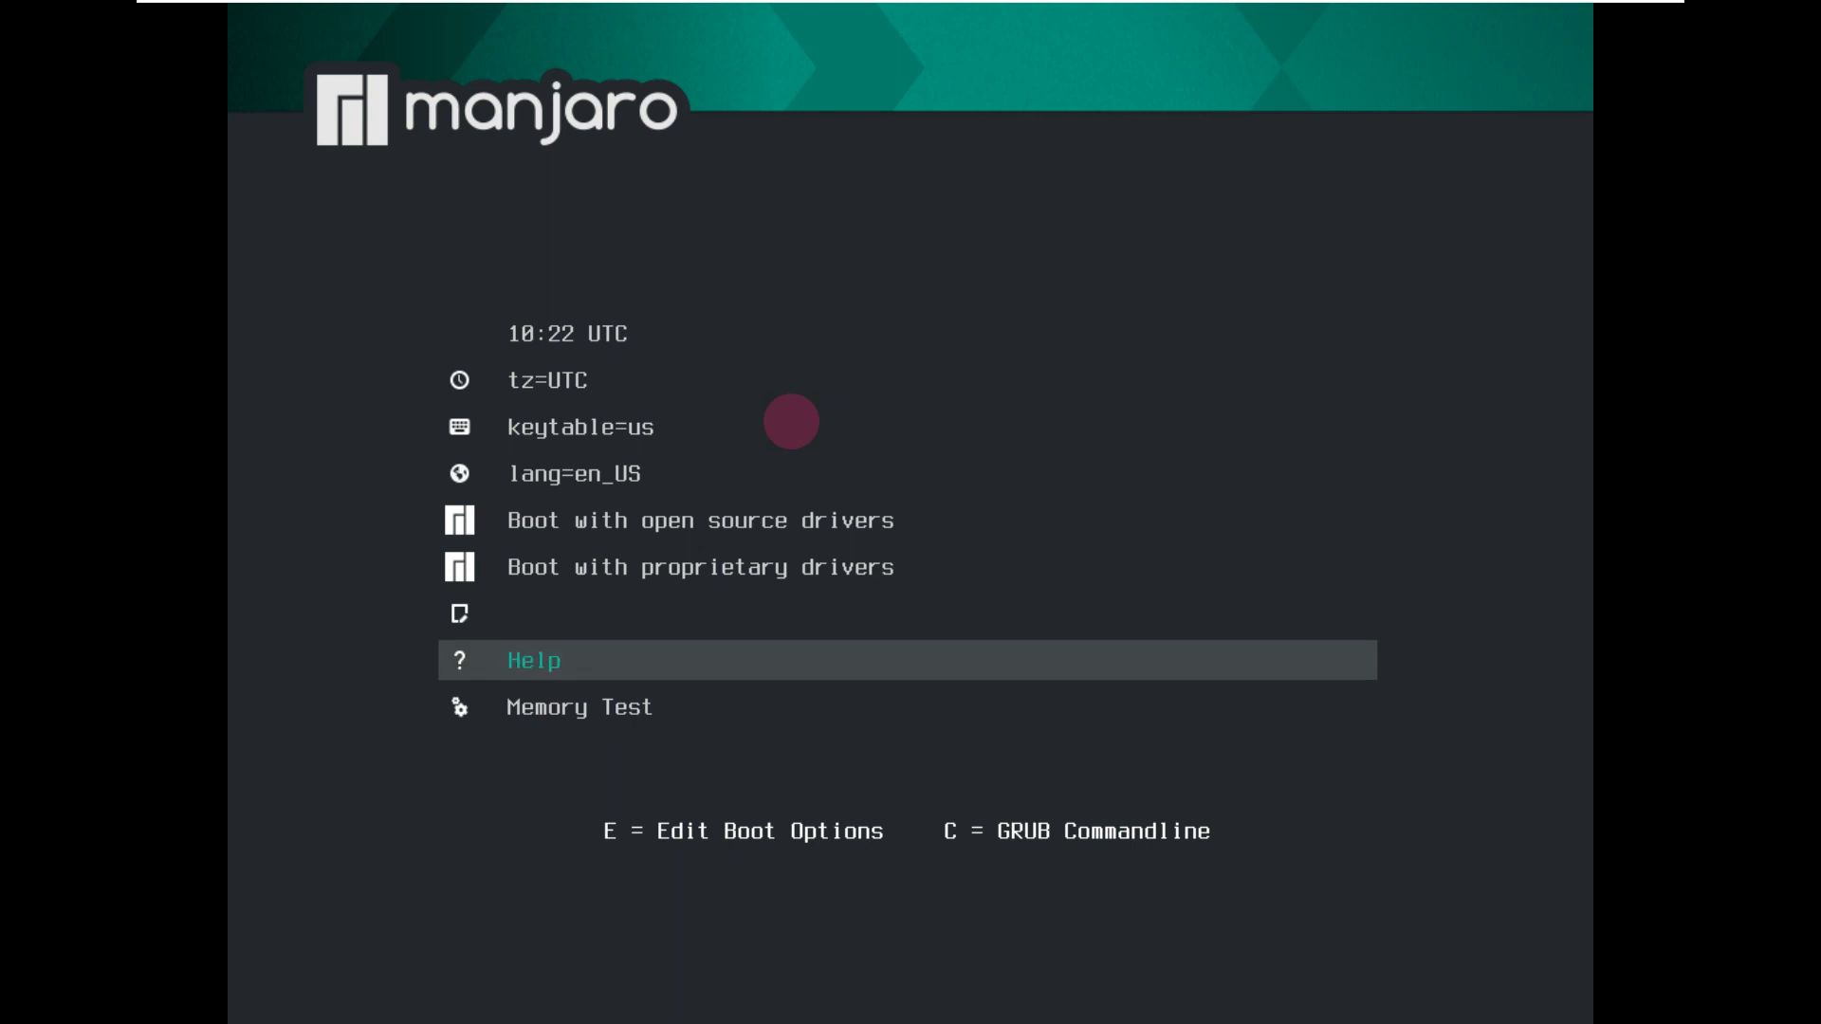
Step: Go through the boot menu entries and boot into the Manjaro live desktop
key(Up)
key(Up)
key(Up)
key(Up)
key(Up)
key(Up)
key(Up)
key(Up)
key(Up)
key(Up)
key(Up)
key(Up)
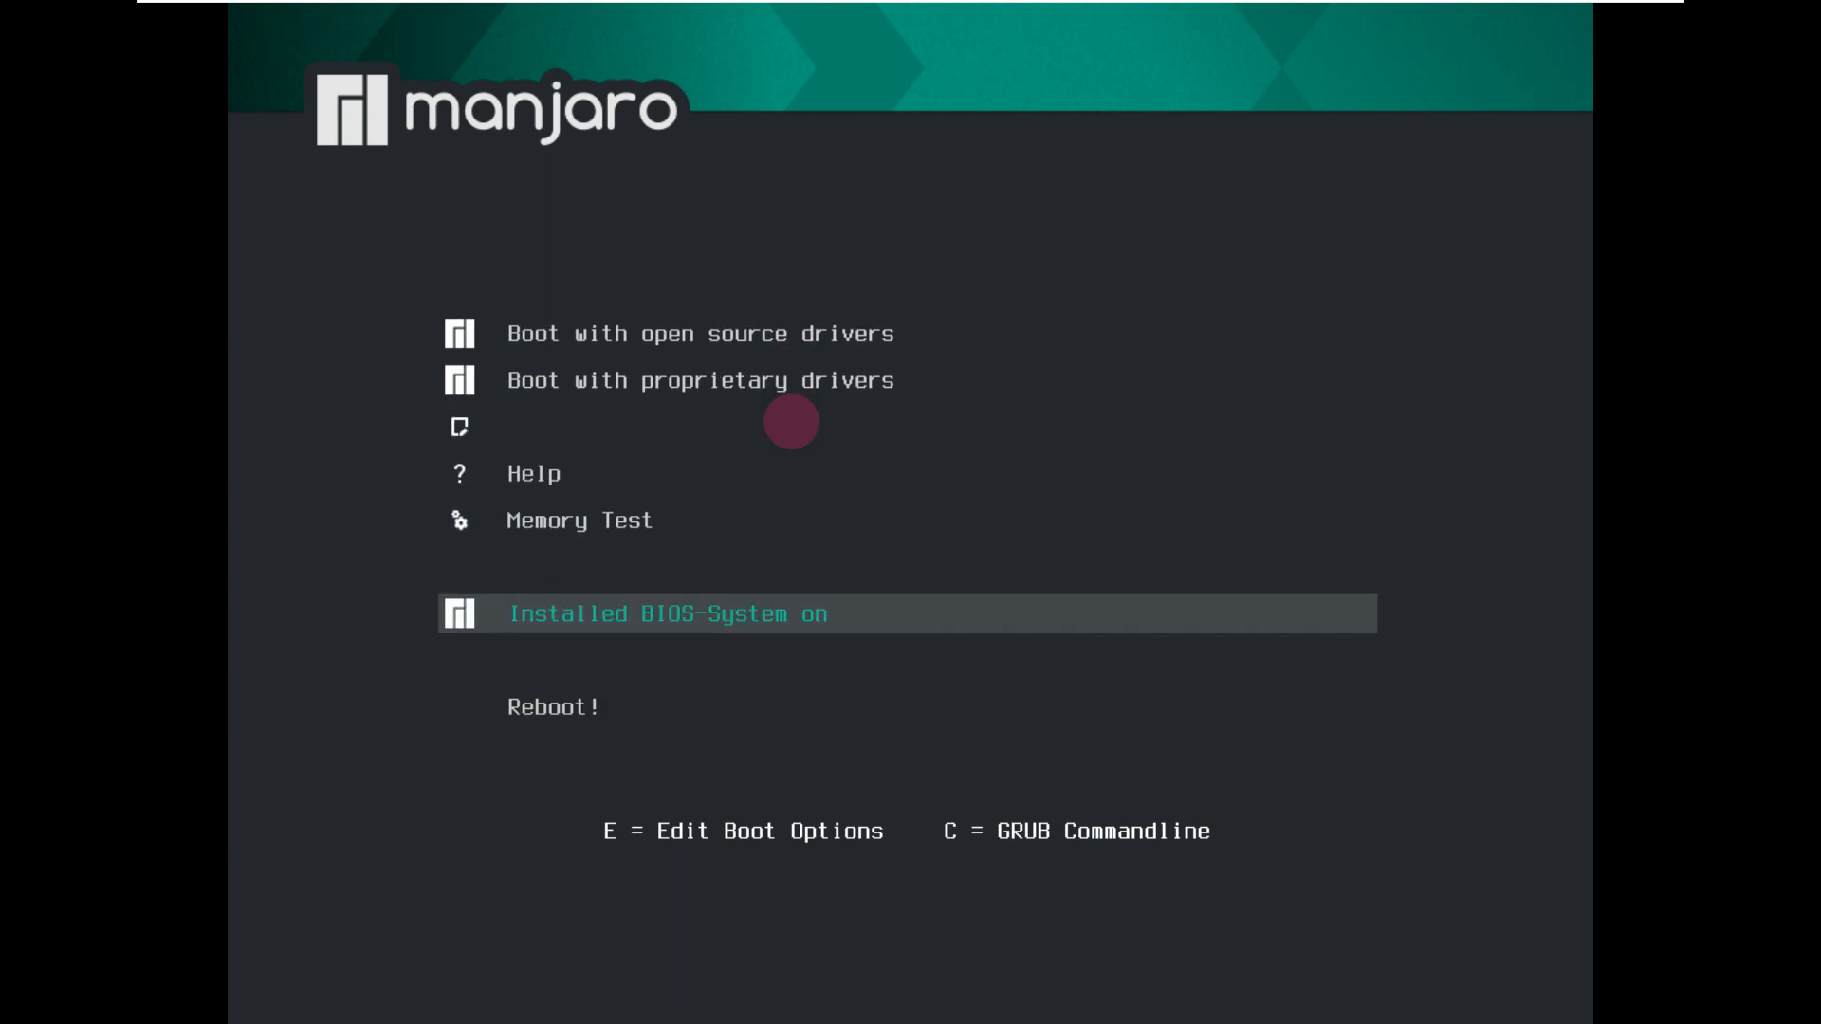
key(Down)
key(Down)
key(Down)
key(Down)
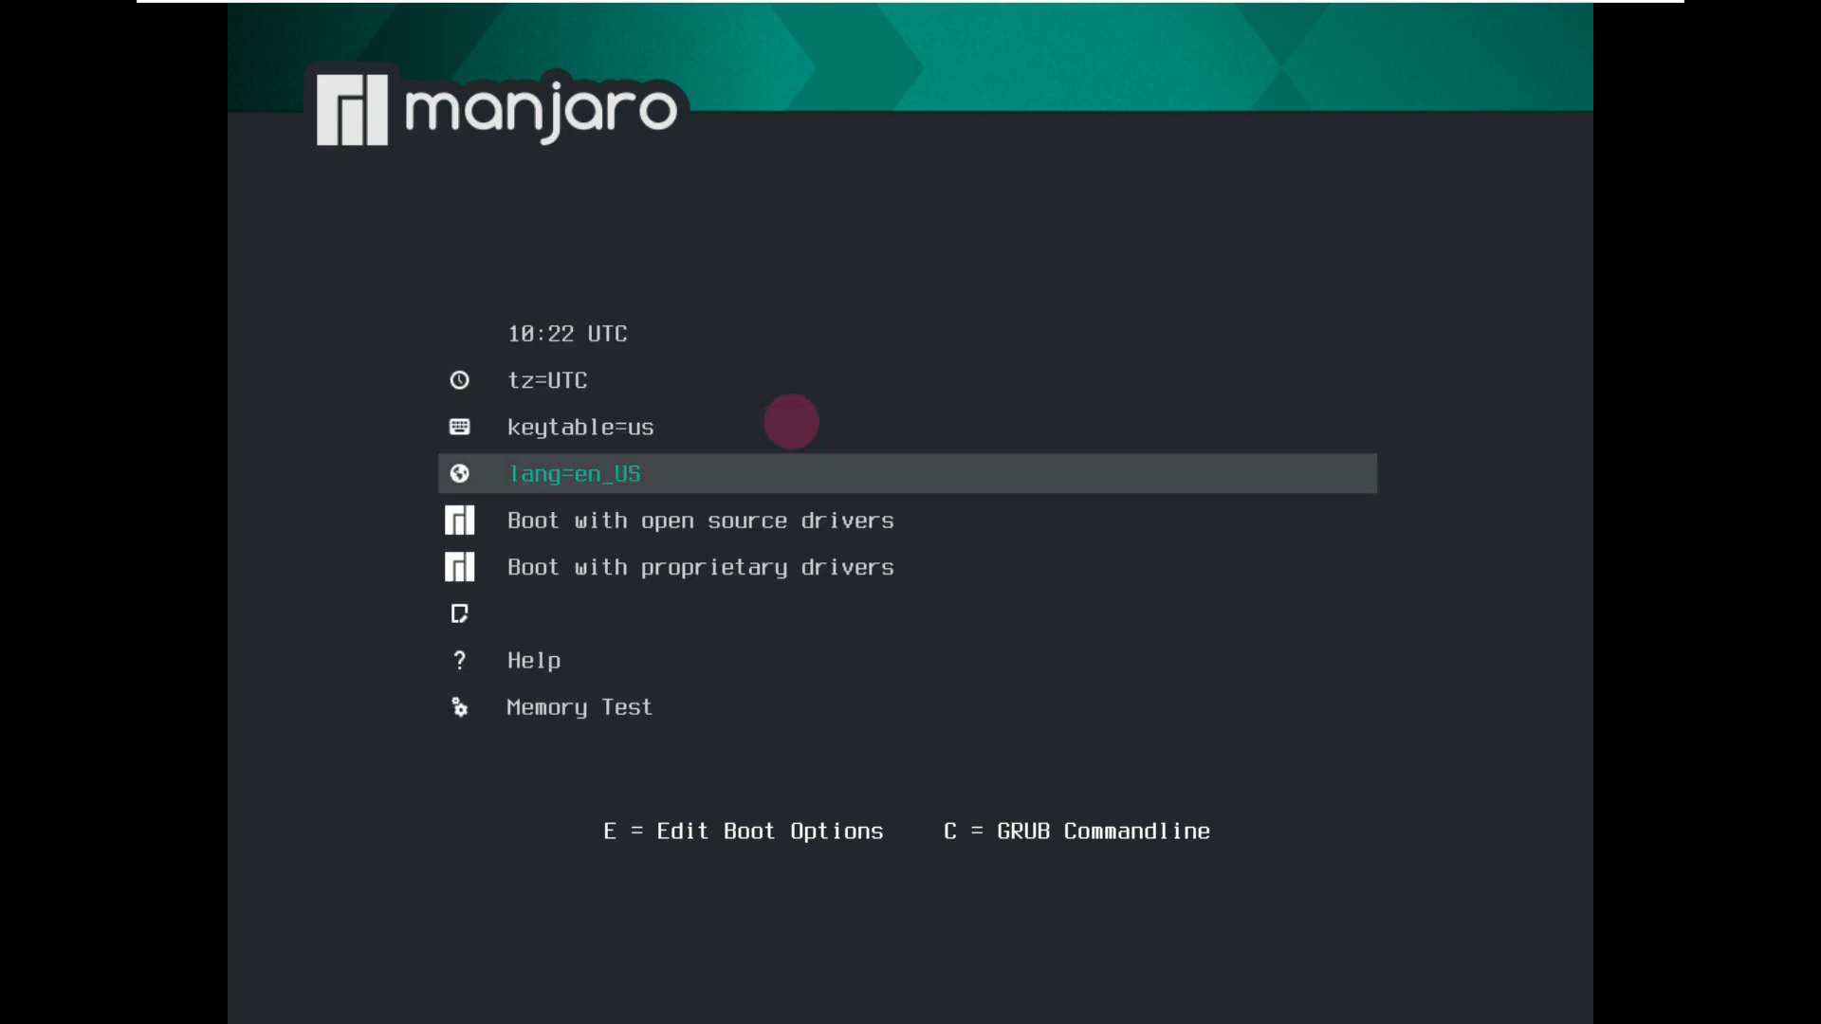
key(Return)
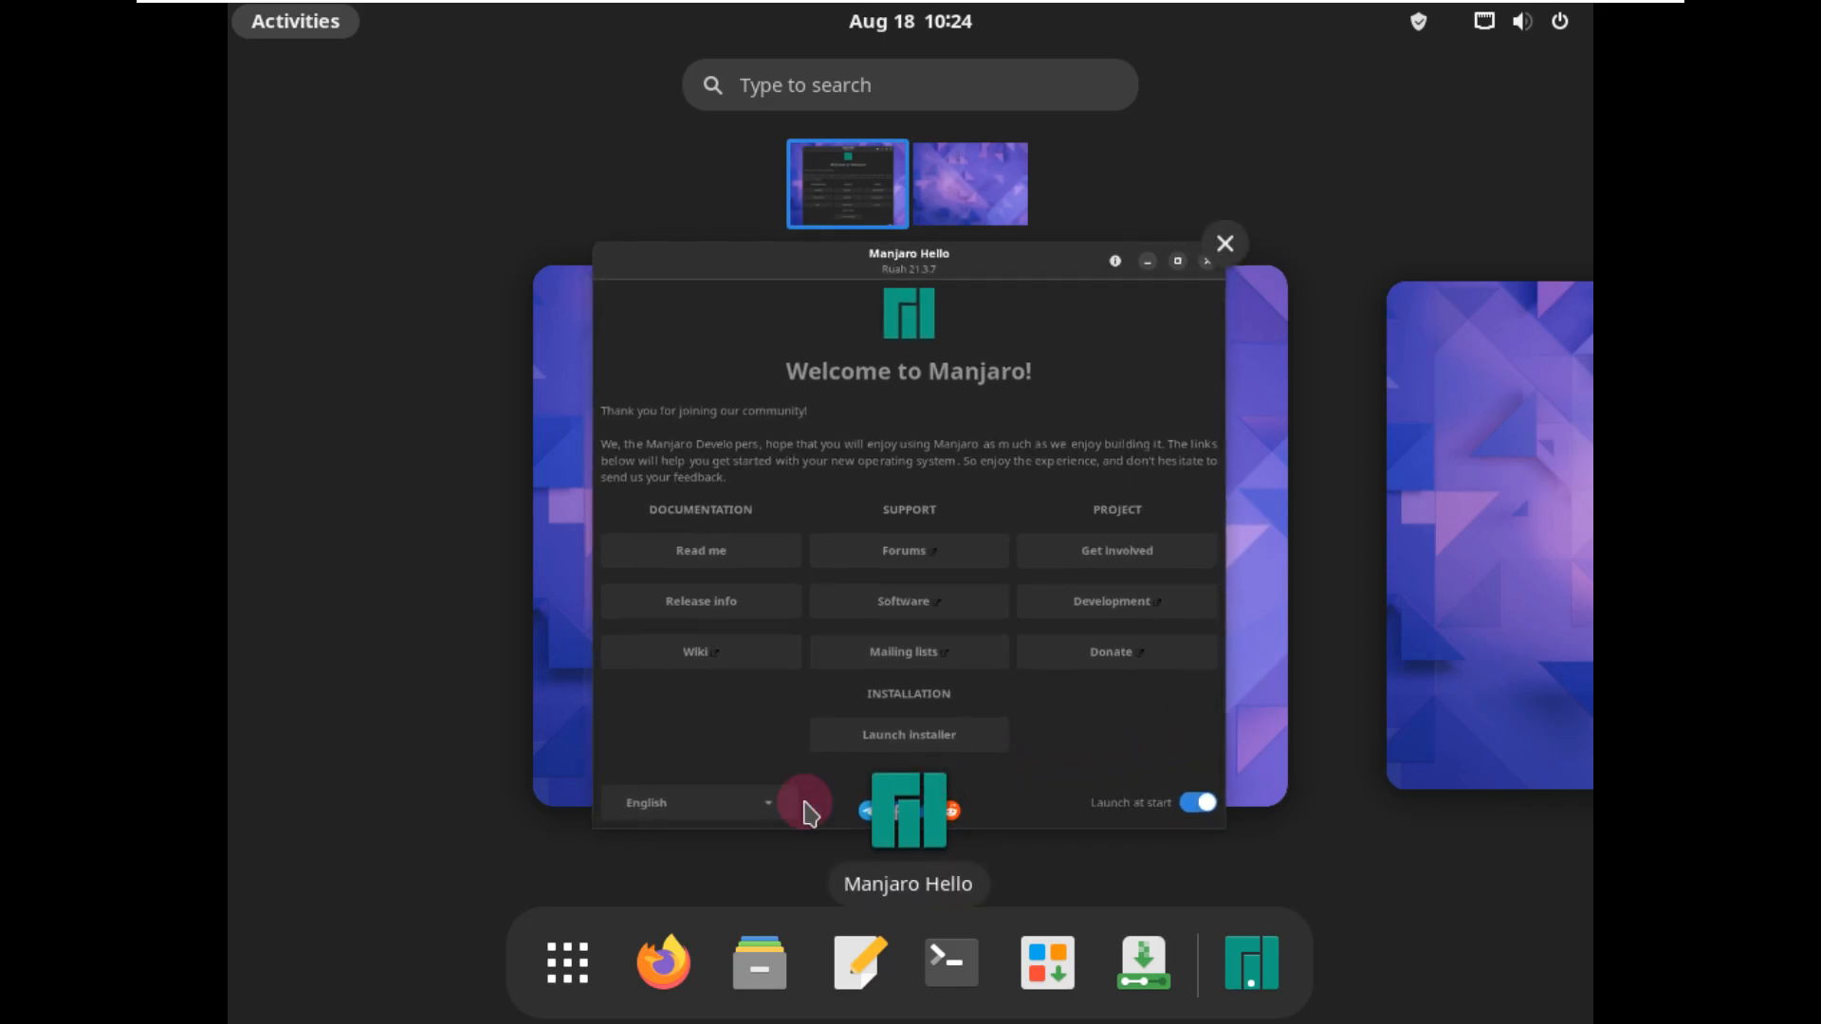
Step: Open the system Settings from the System Tools group of installed applications
click(566, 960)
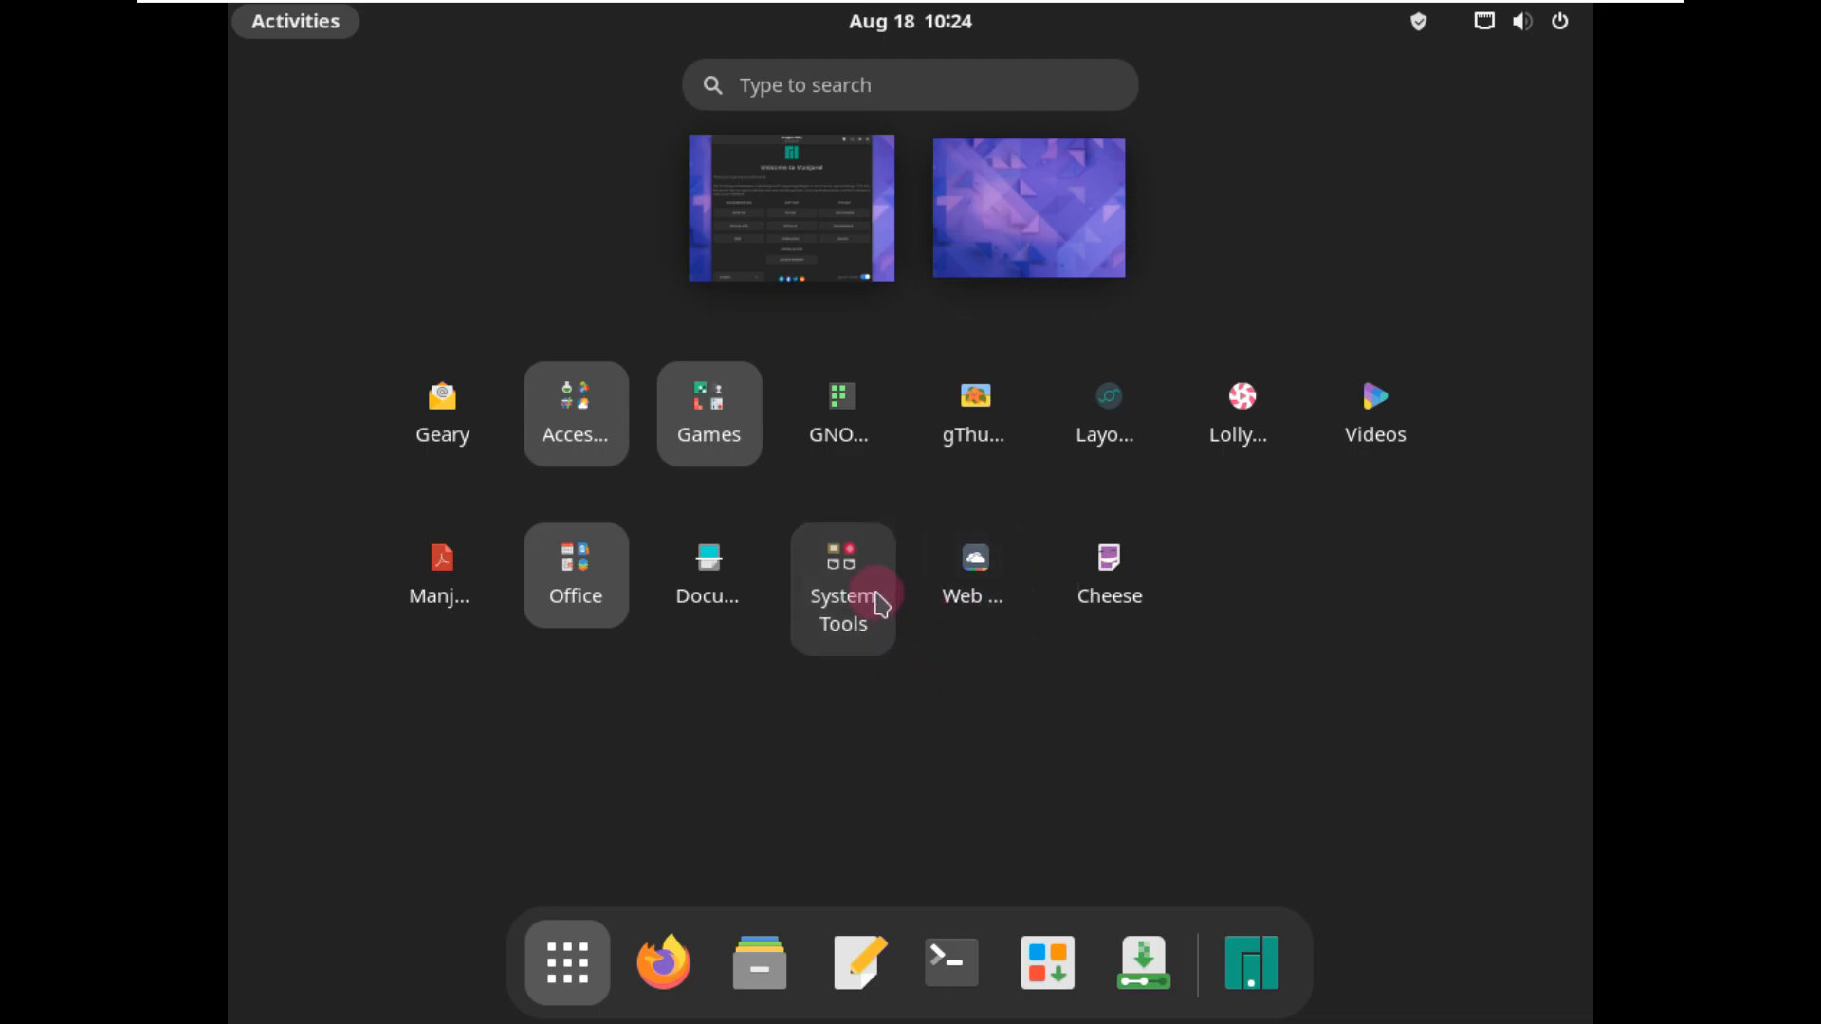
click(880, 604)
scroll(880, 605, down, 1)
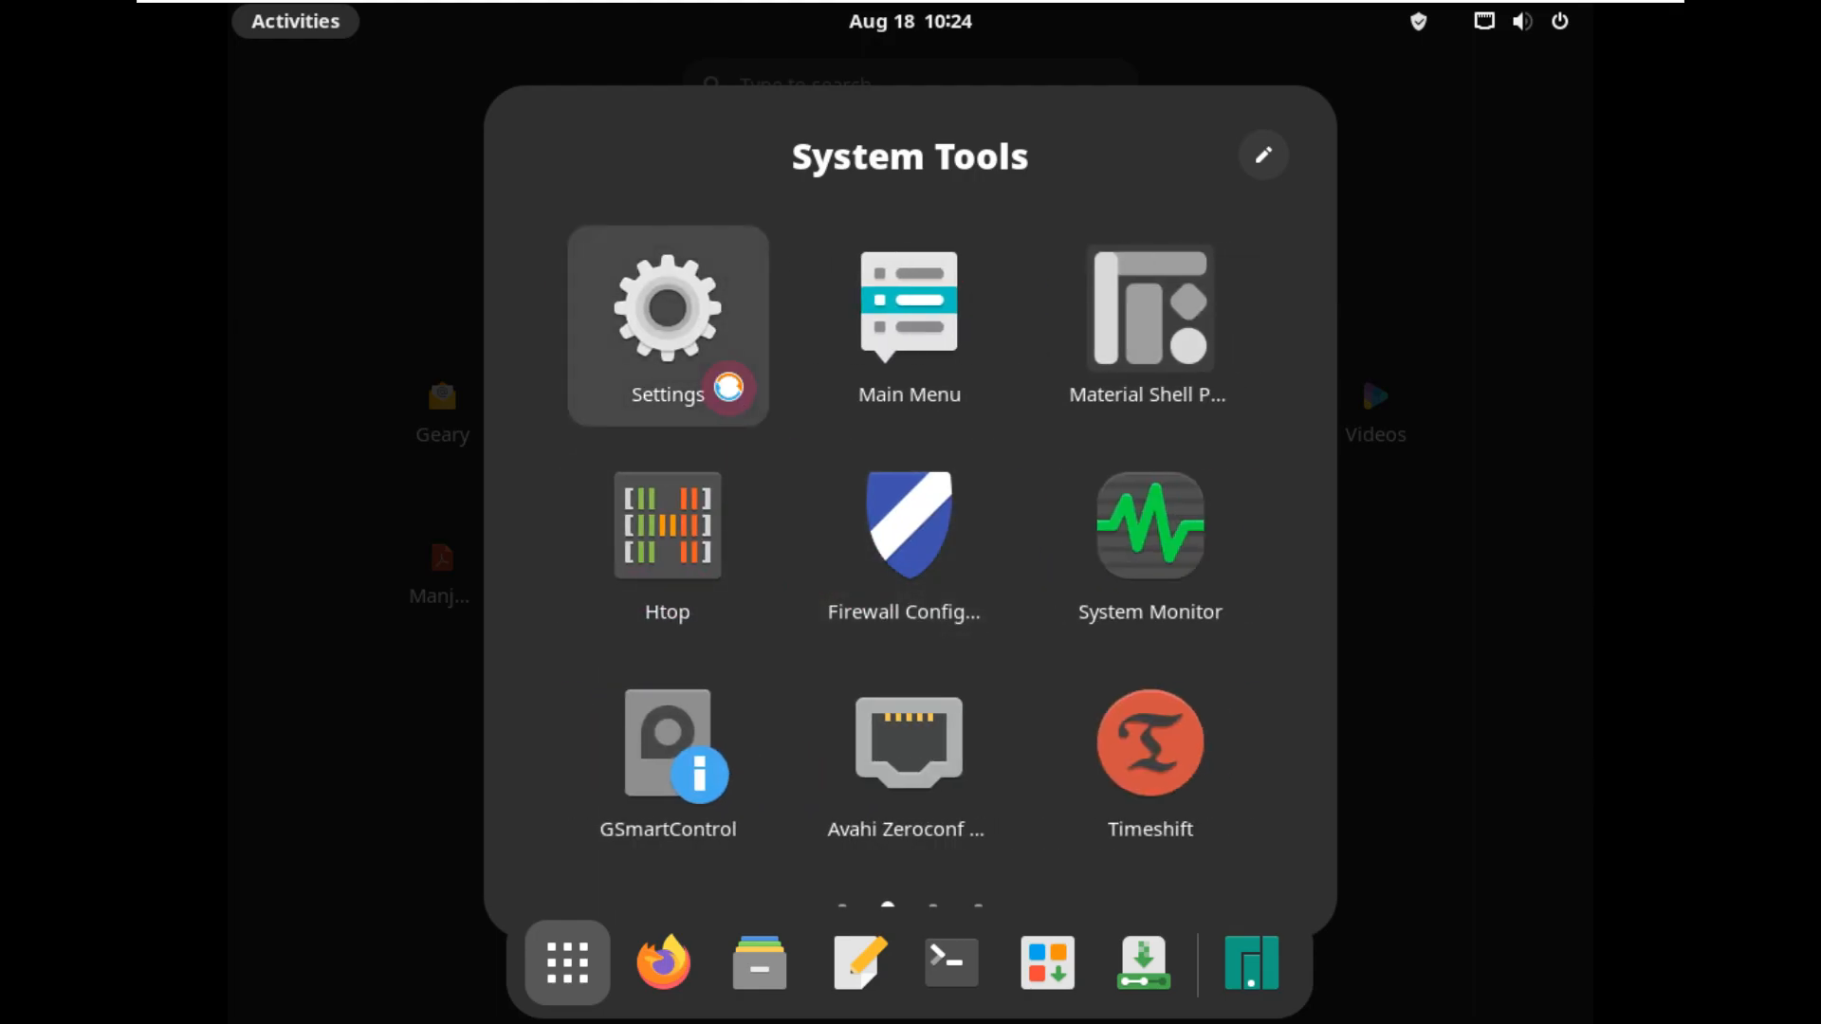
click(726, 386)
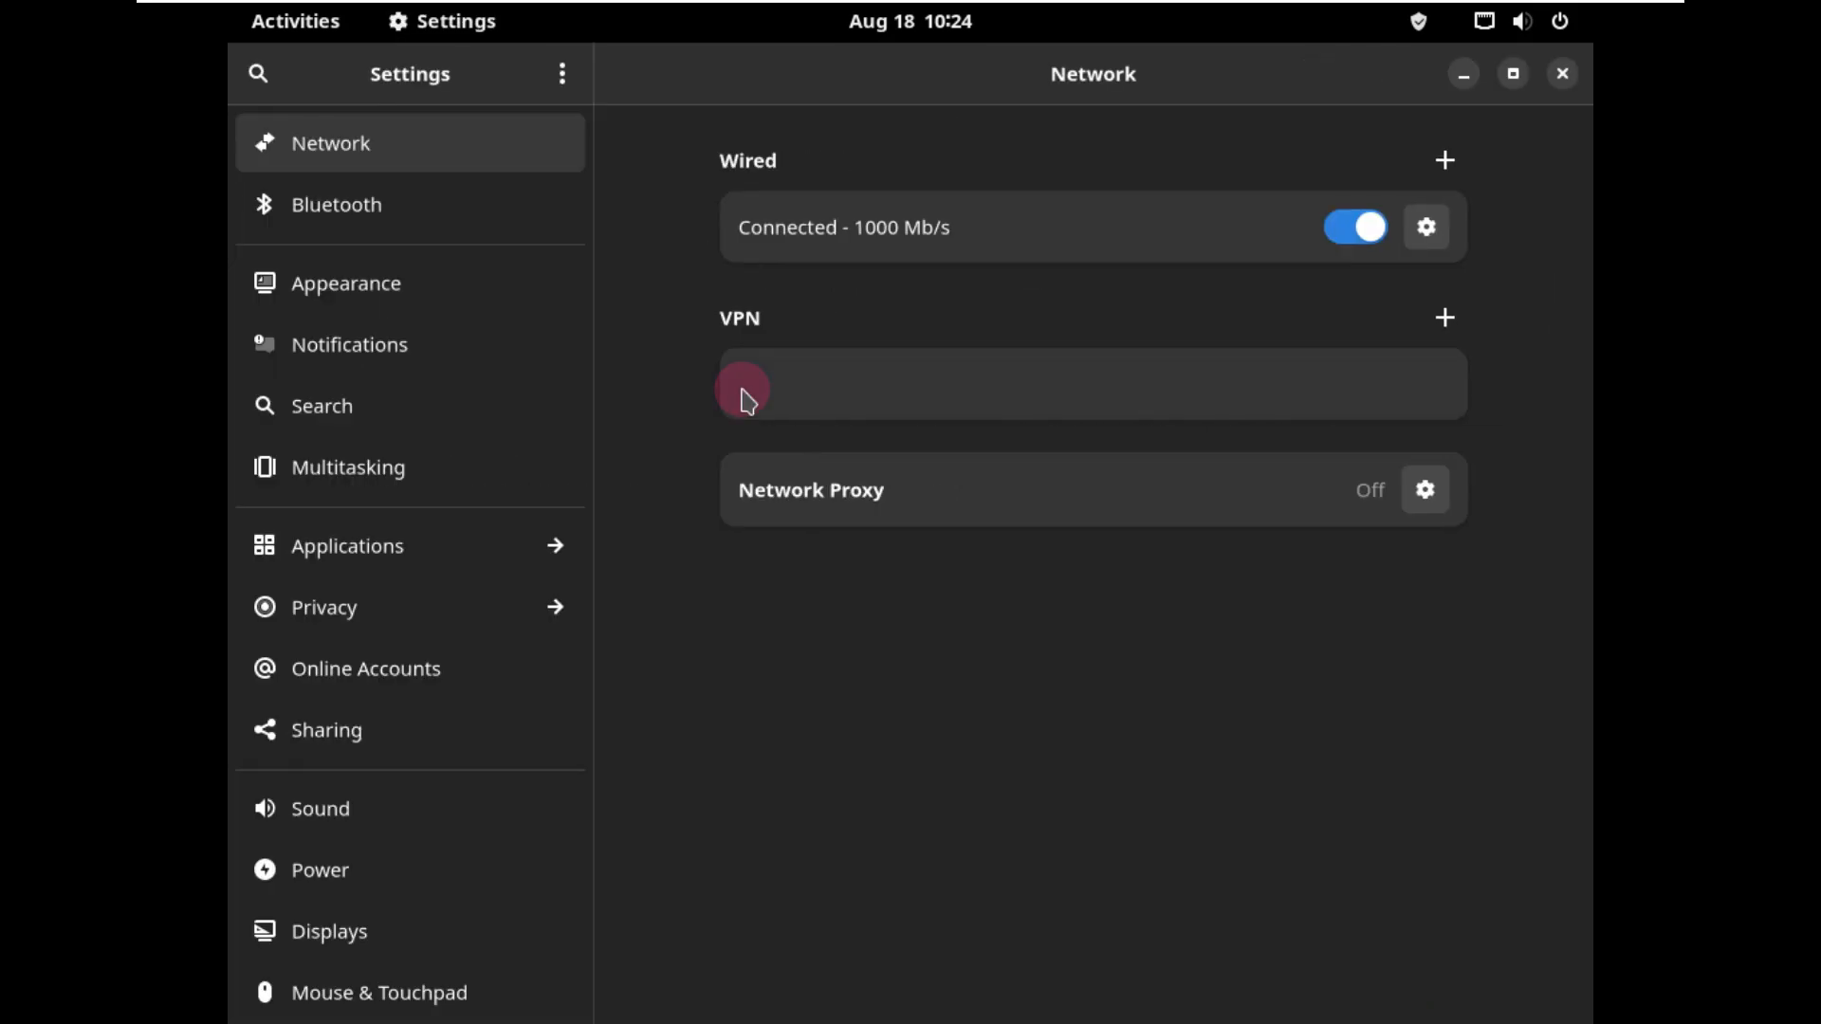
Step: Set the display resolution to 1920 × 1080 (16:9) and keep the changes
scroll(476, 727, down, 2)
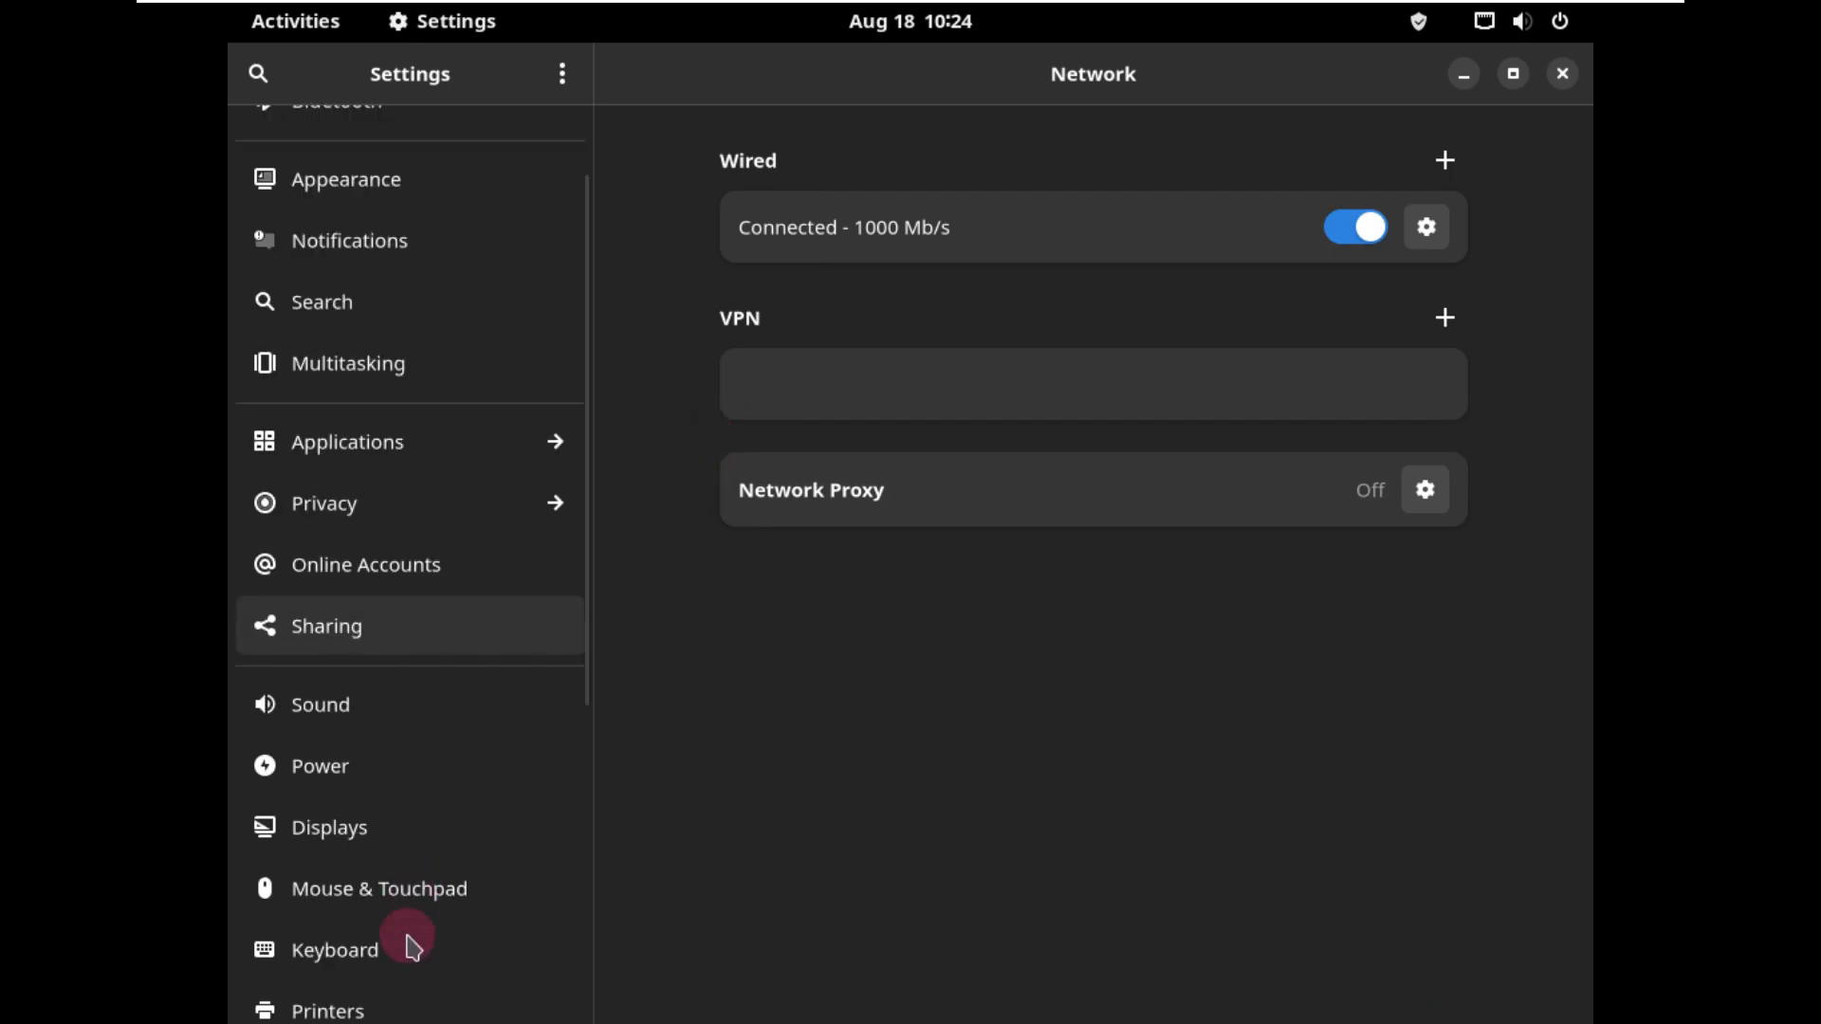
scroll(408, 915, down, 4)
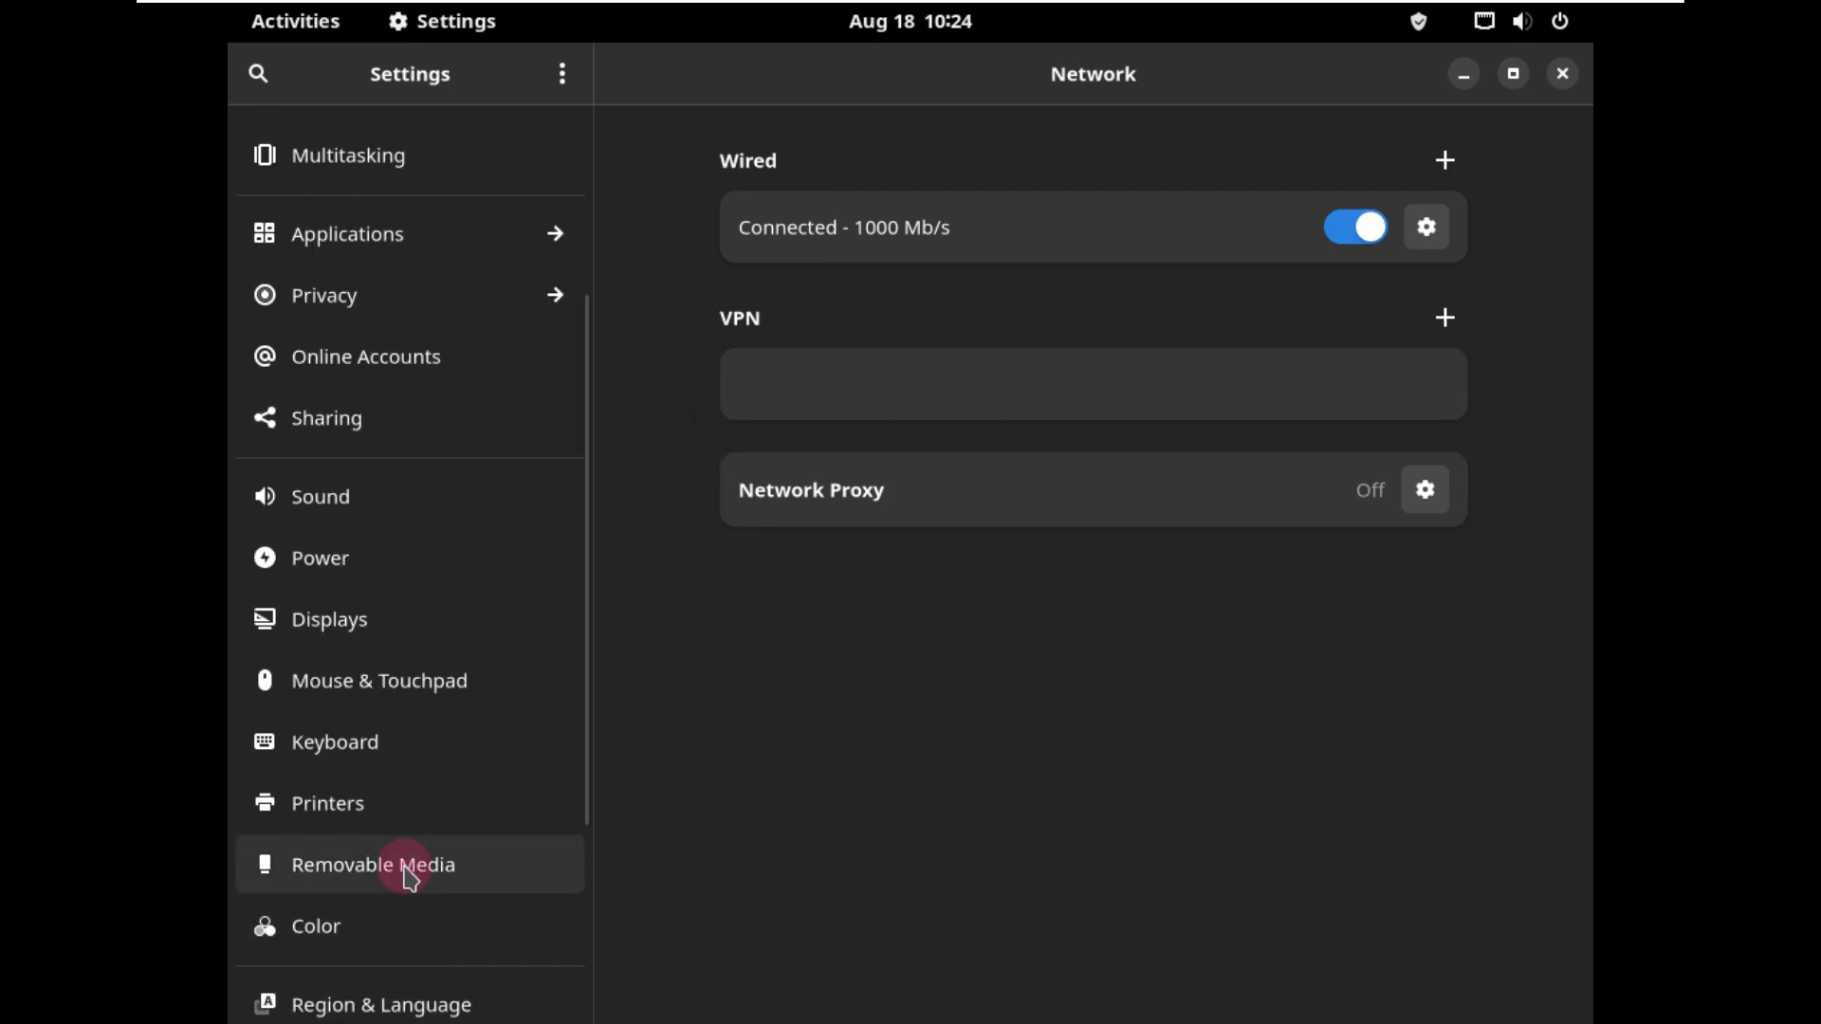
click(472, 626)
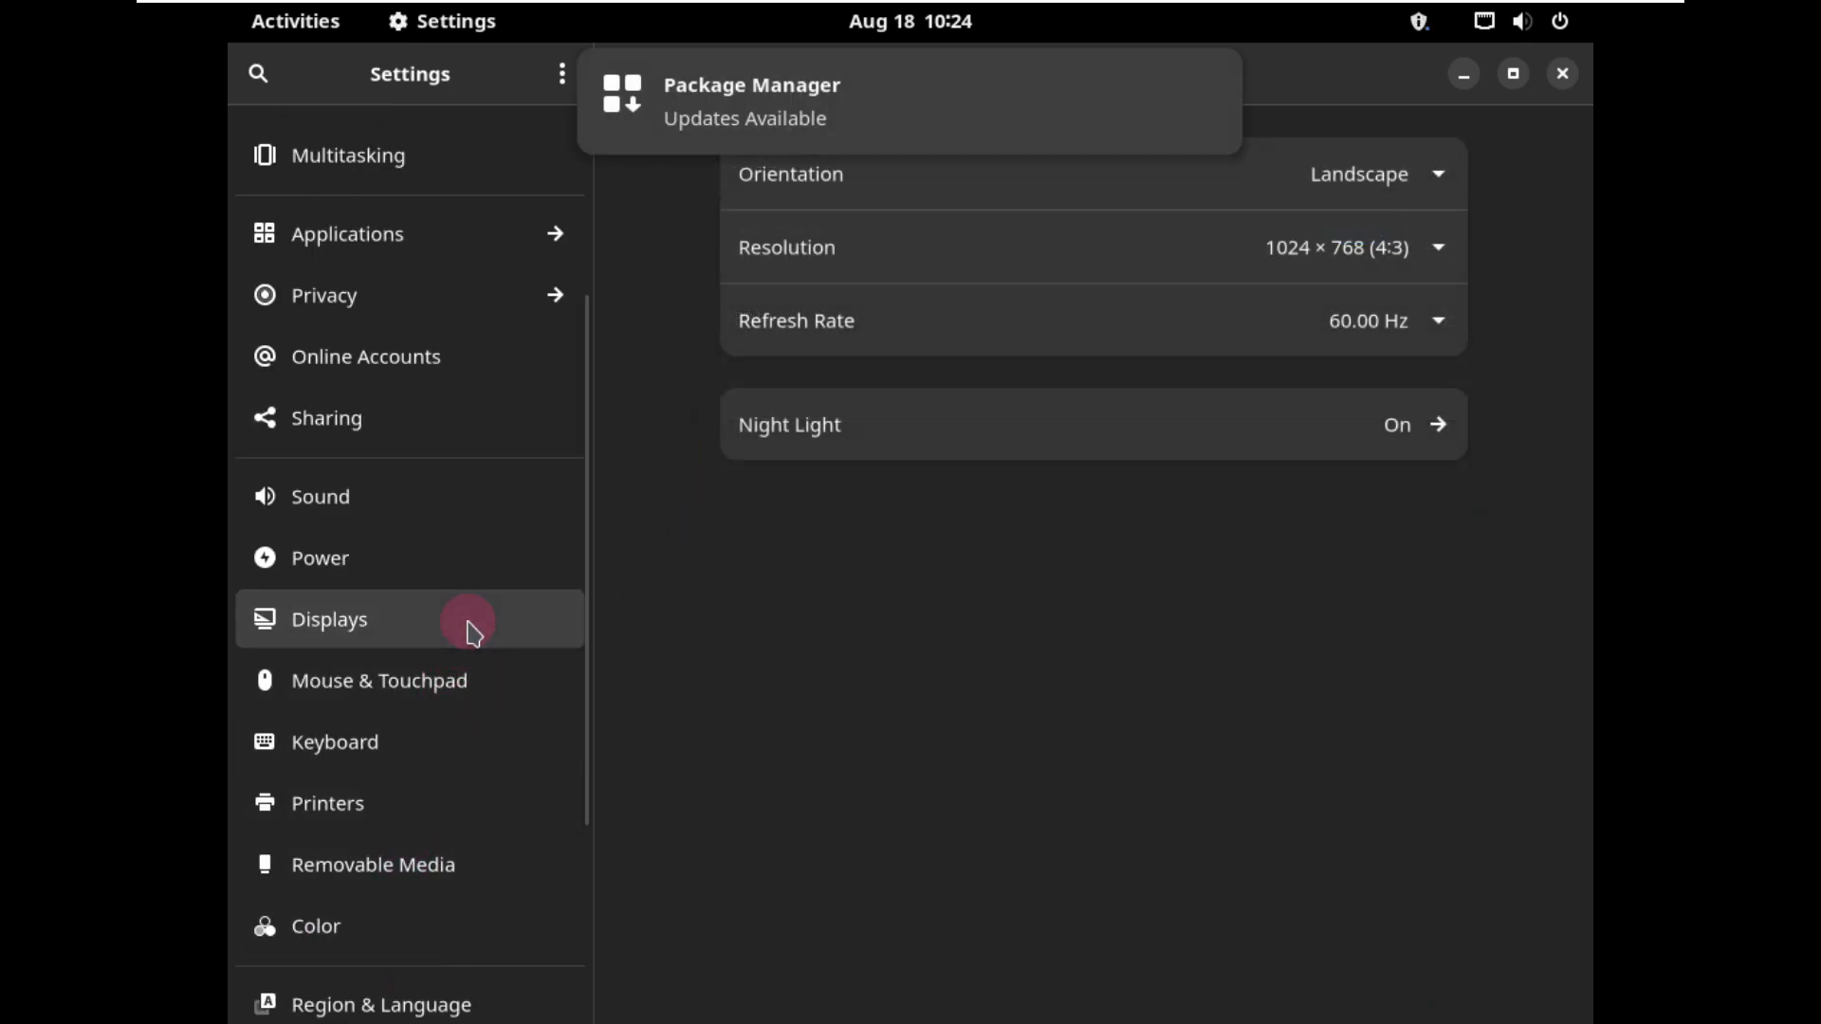
click(1295, 271)
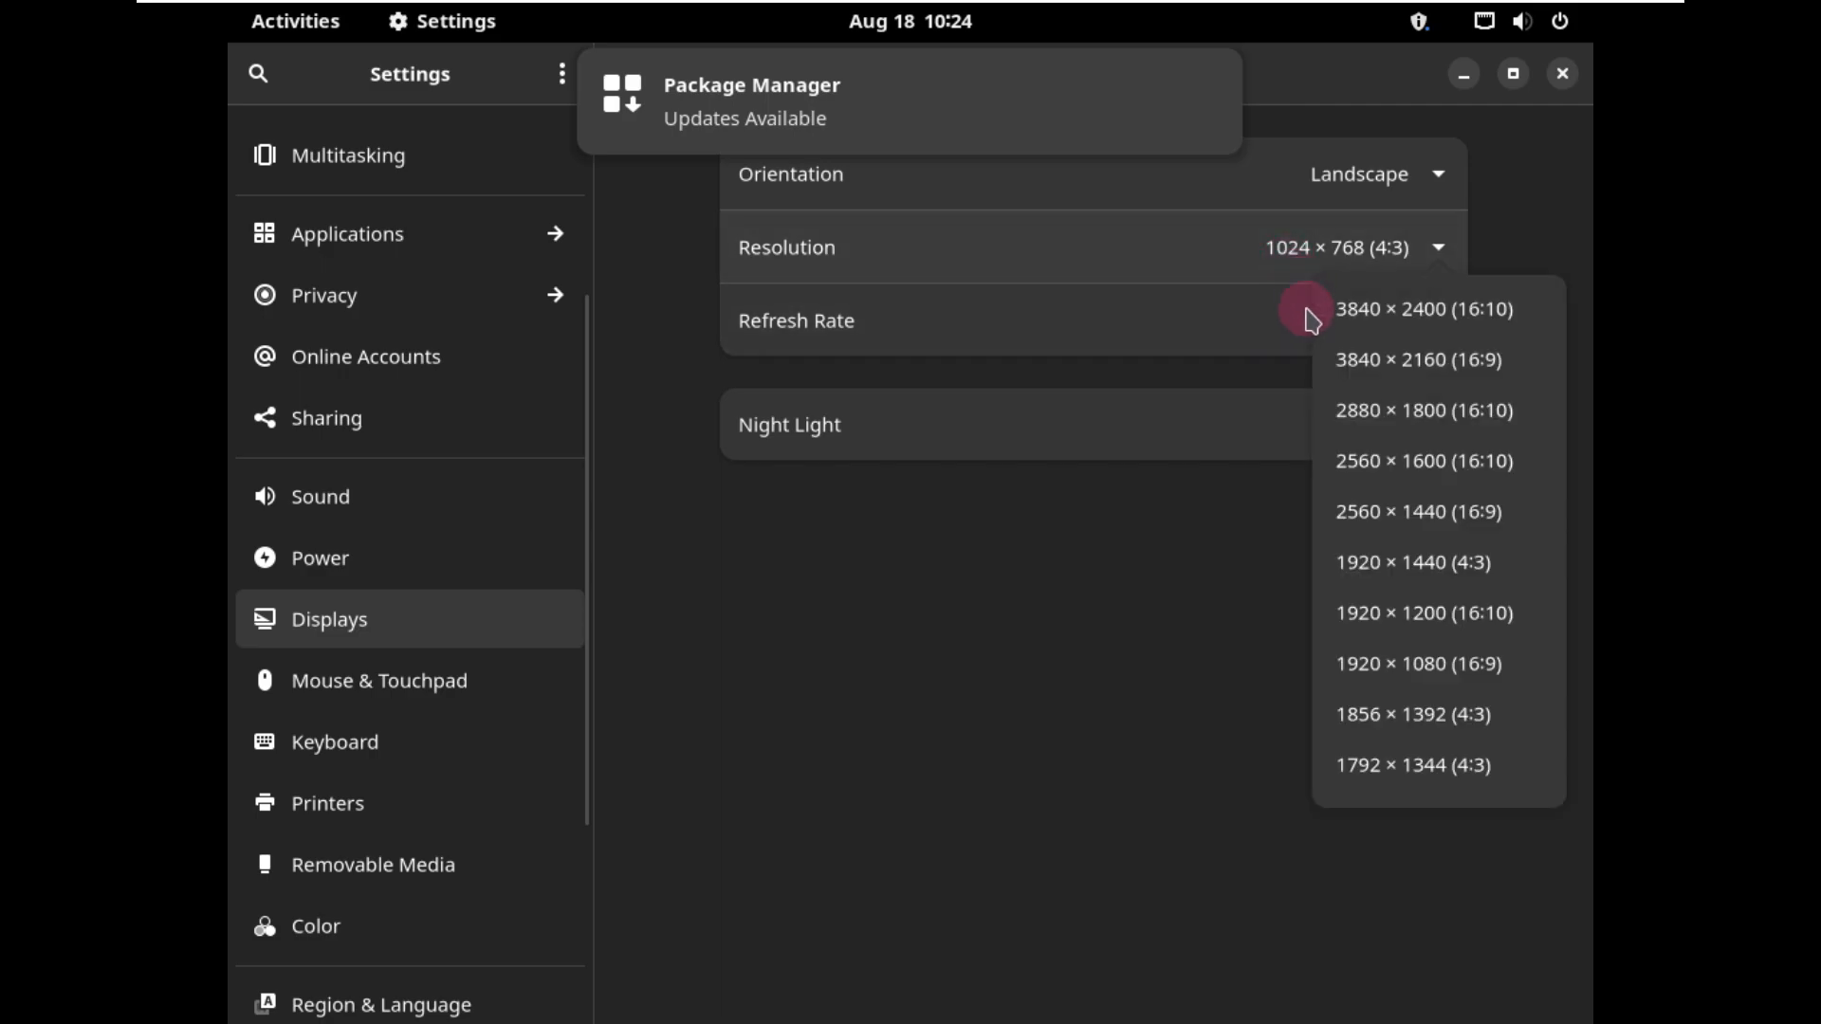
click(1407, 657)
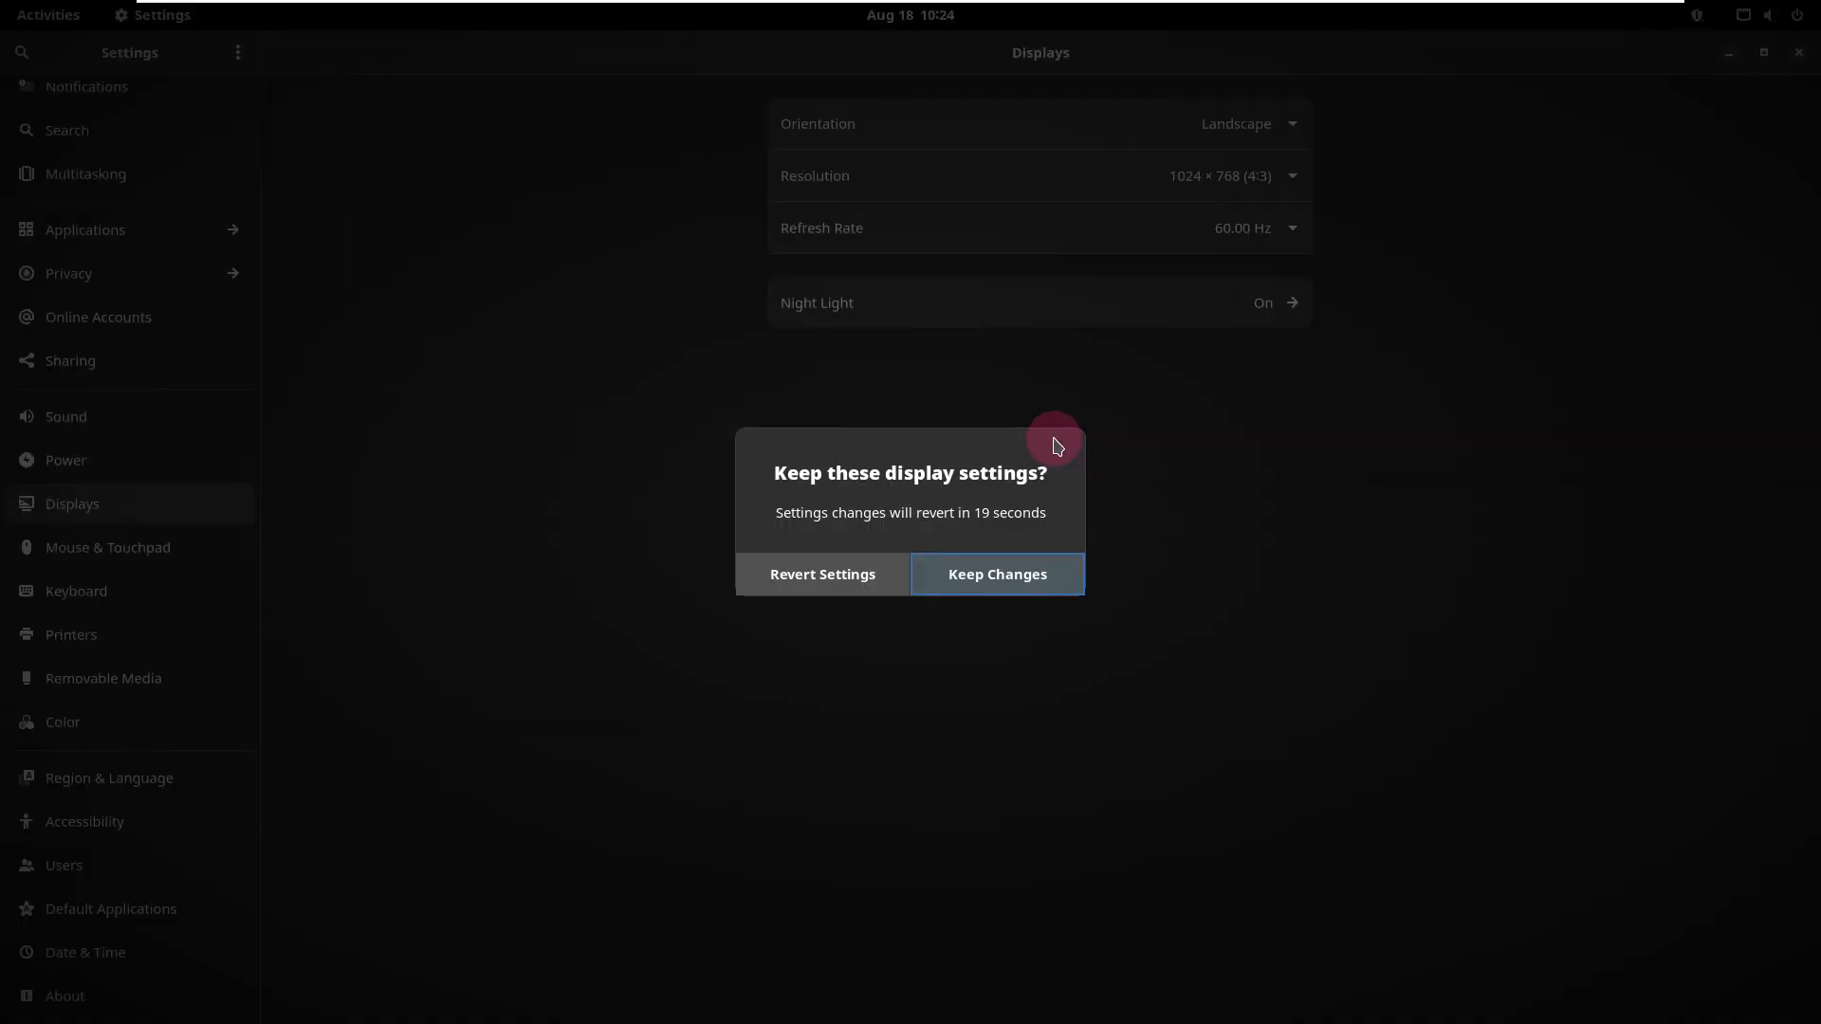
click(980, 593)
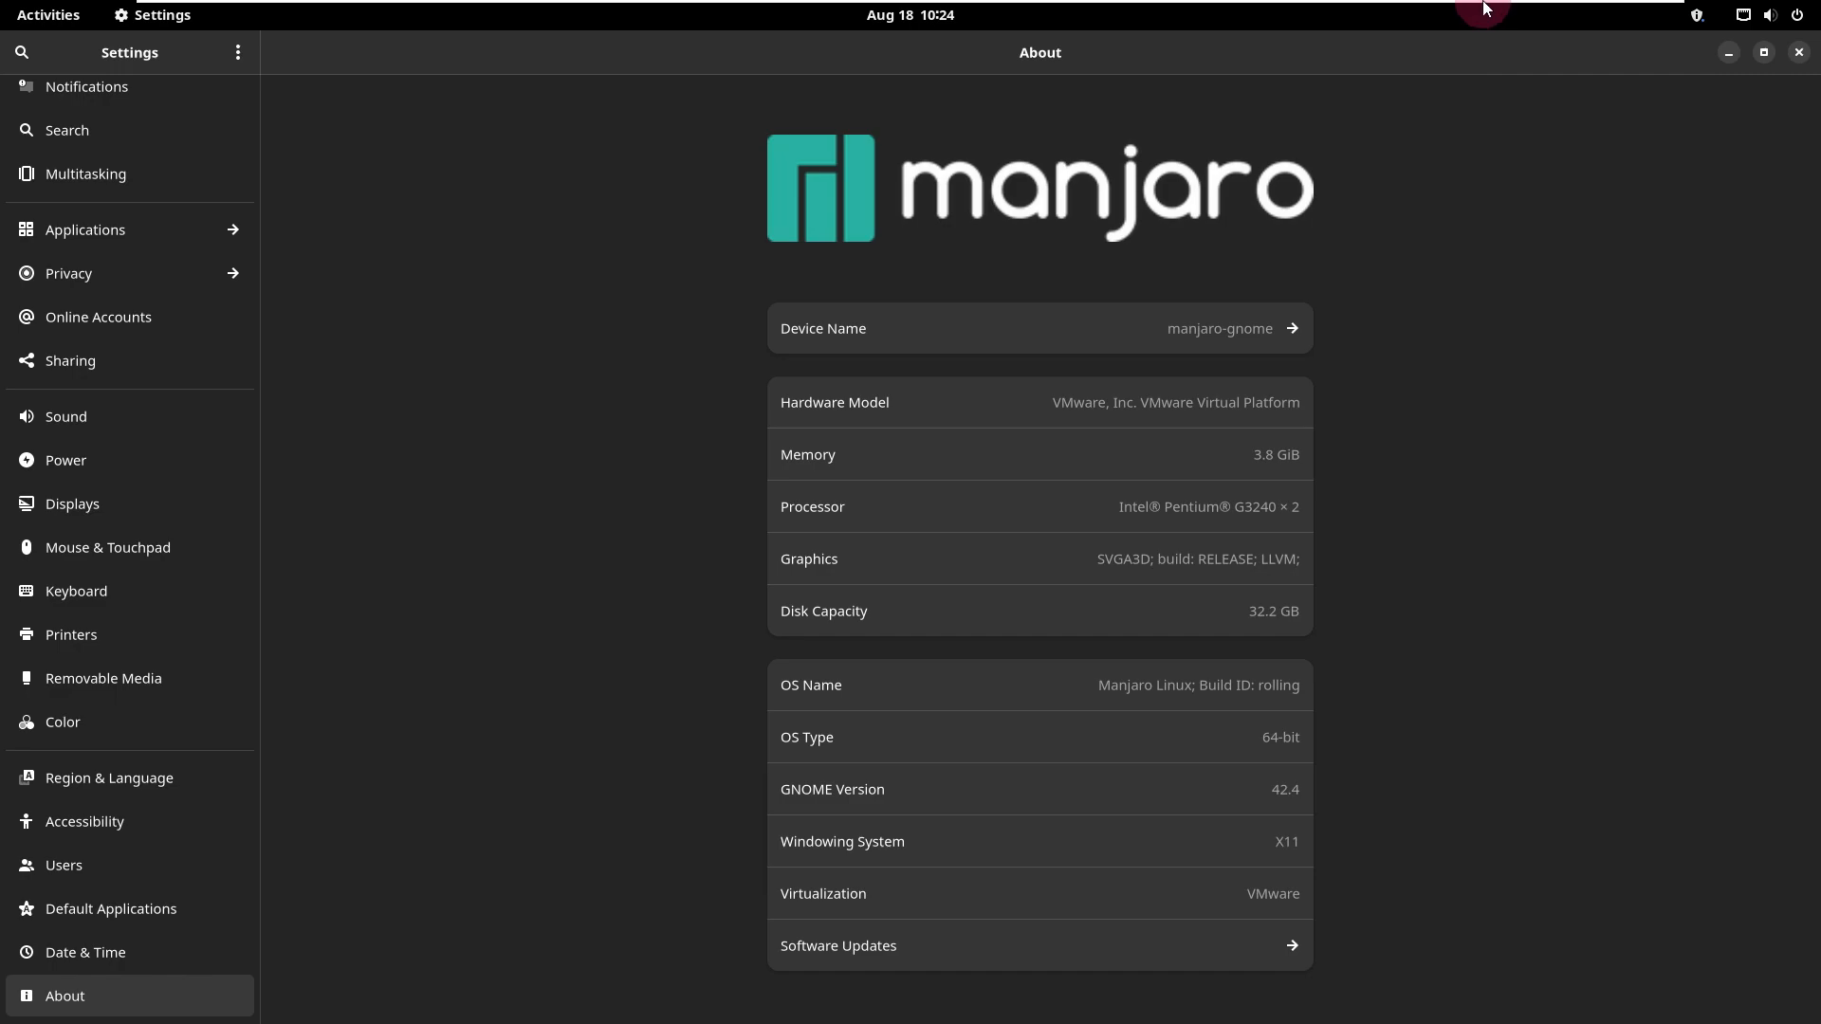
Step: Close Settings and turn off Launch at start in the Manjaro Hello window
mouse_move(1484, 8)
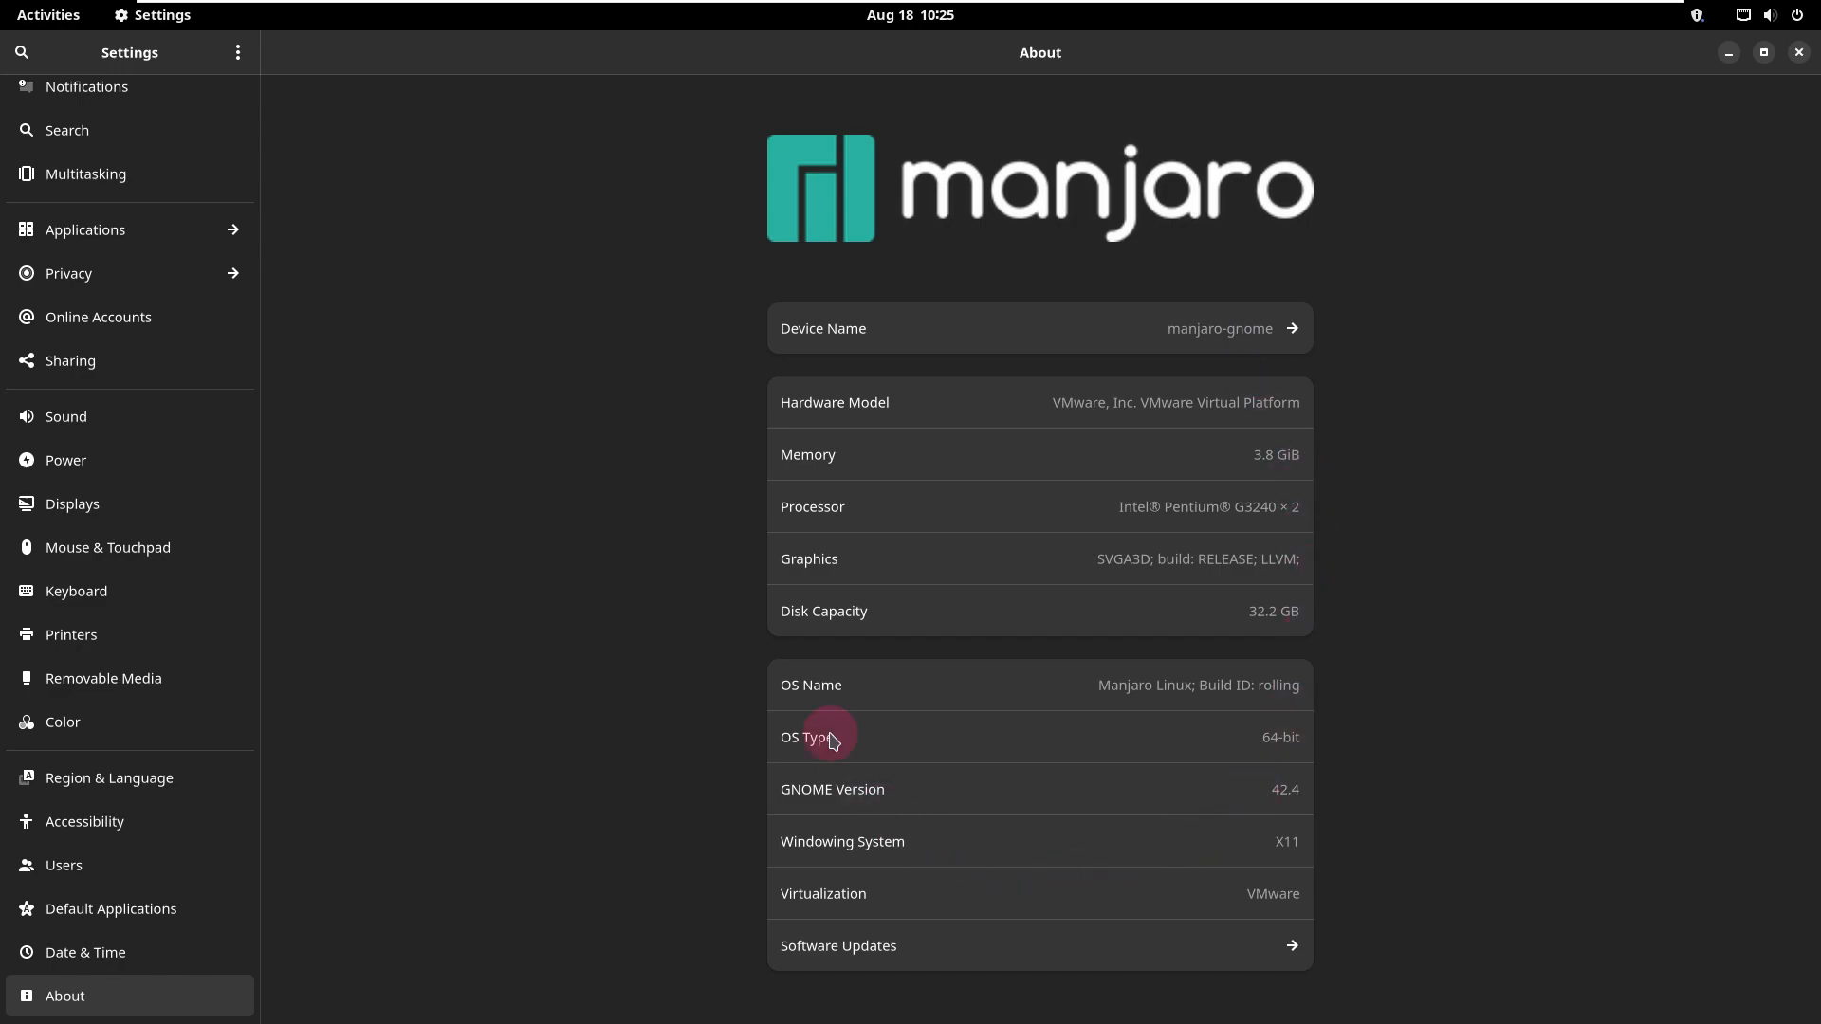
click(1799, 53)
drag(692, 59, 1080, 146)
click(1320, 796)
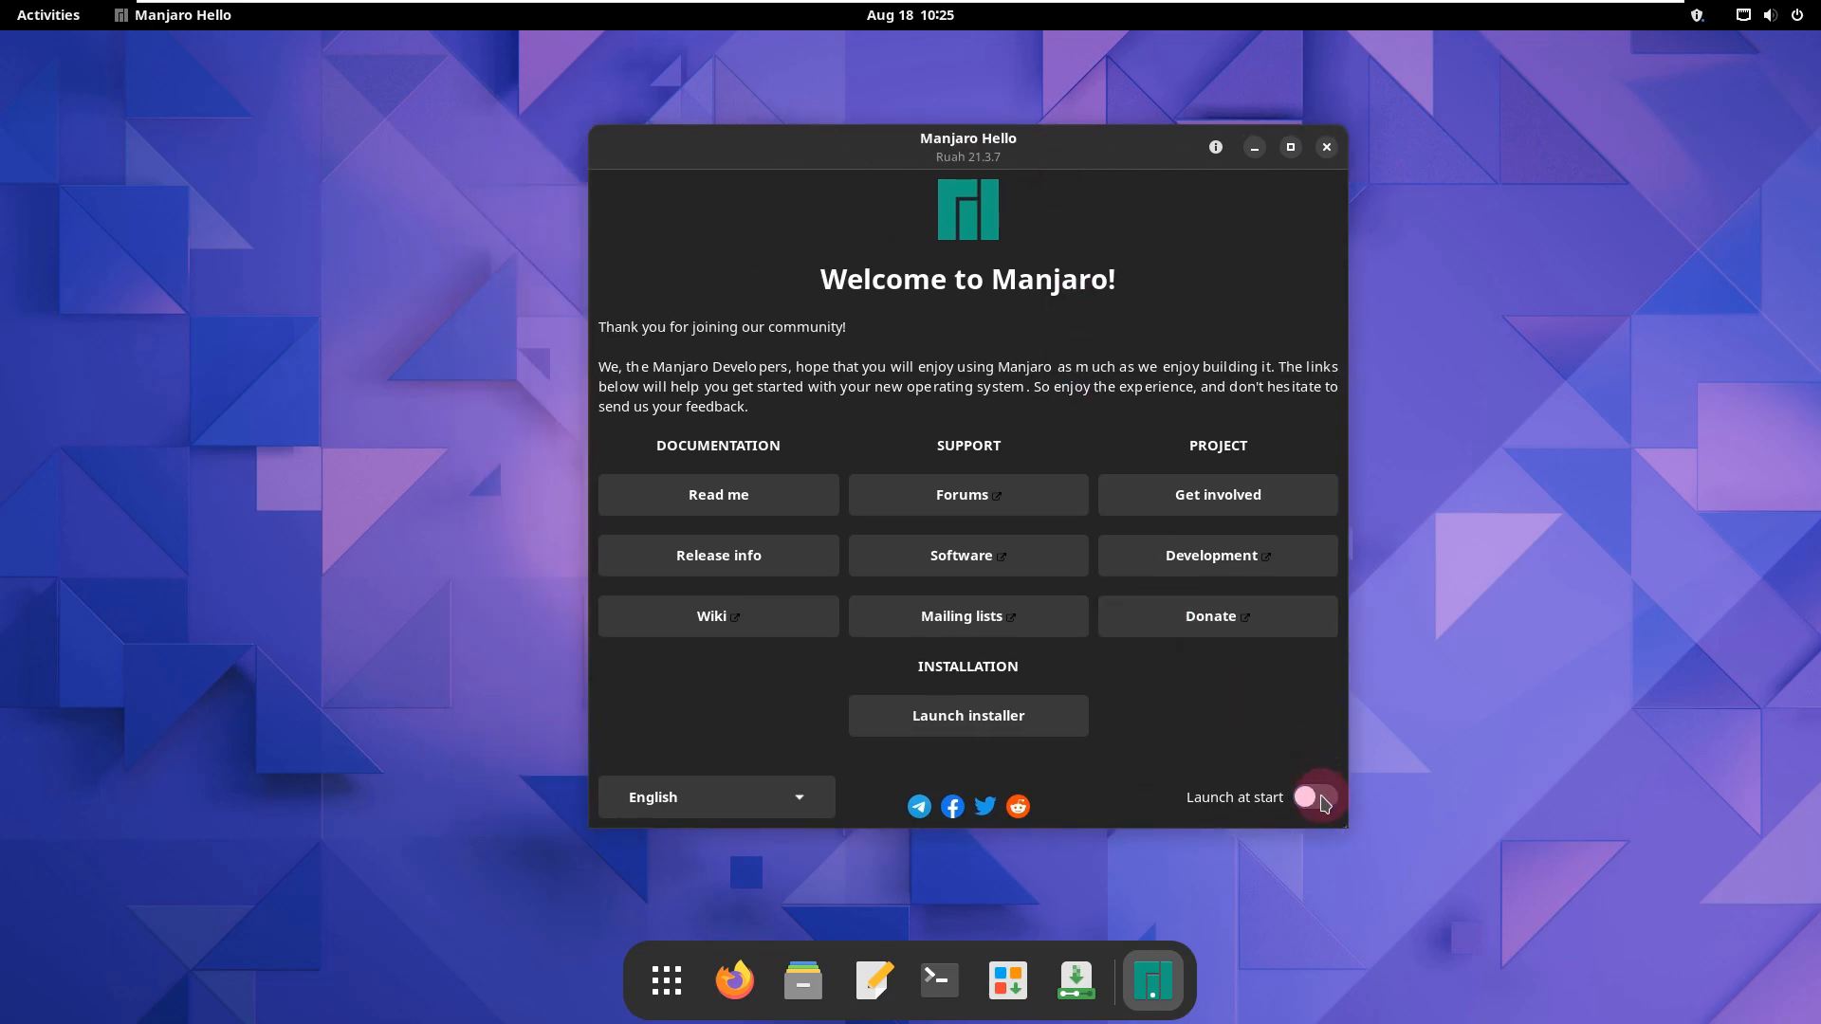
Step: Launch the Manjaro Linux installer and maximize it in place of the Manjaro Hello window
click(1044, 729)
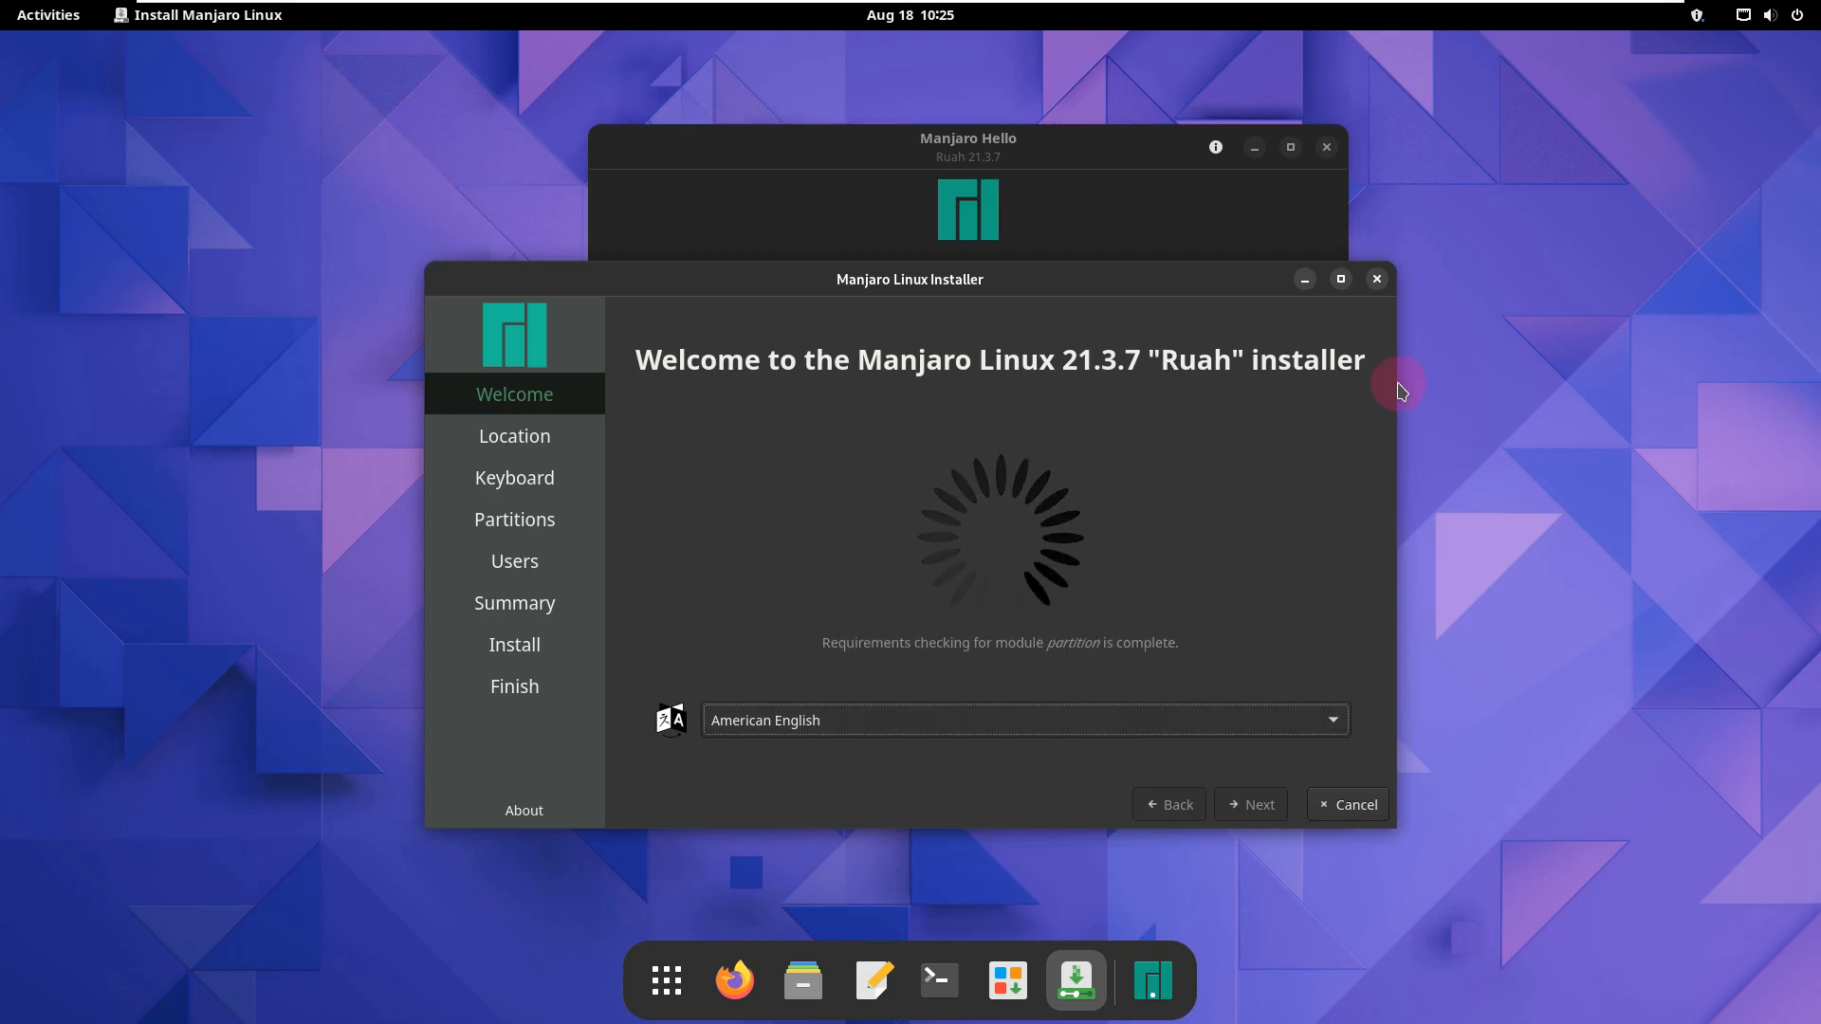
click(1329, 154)
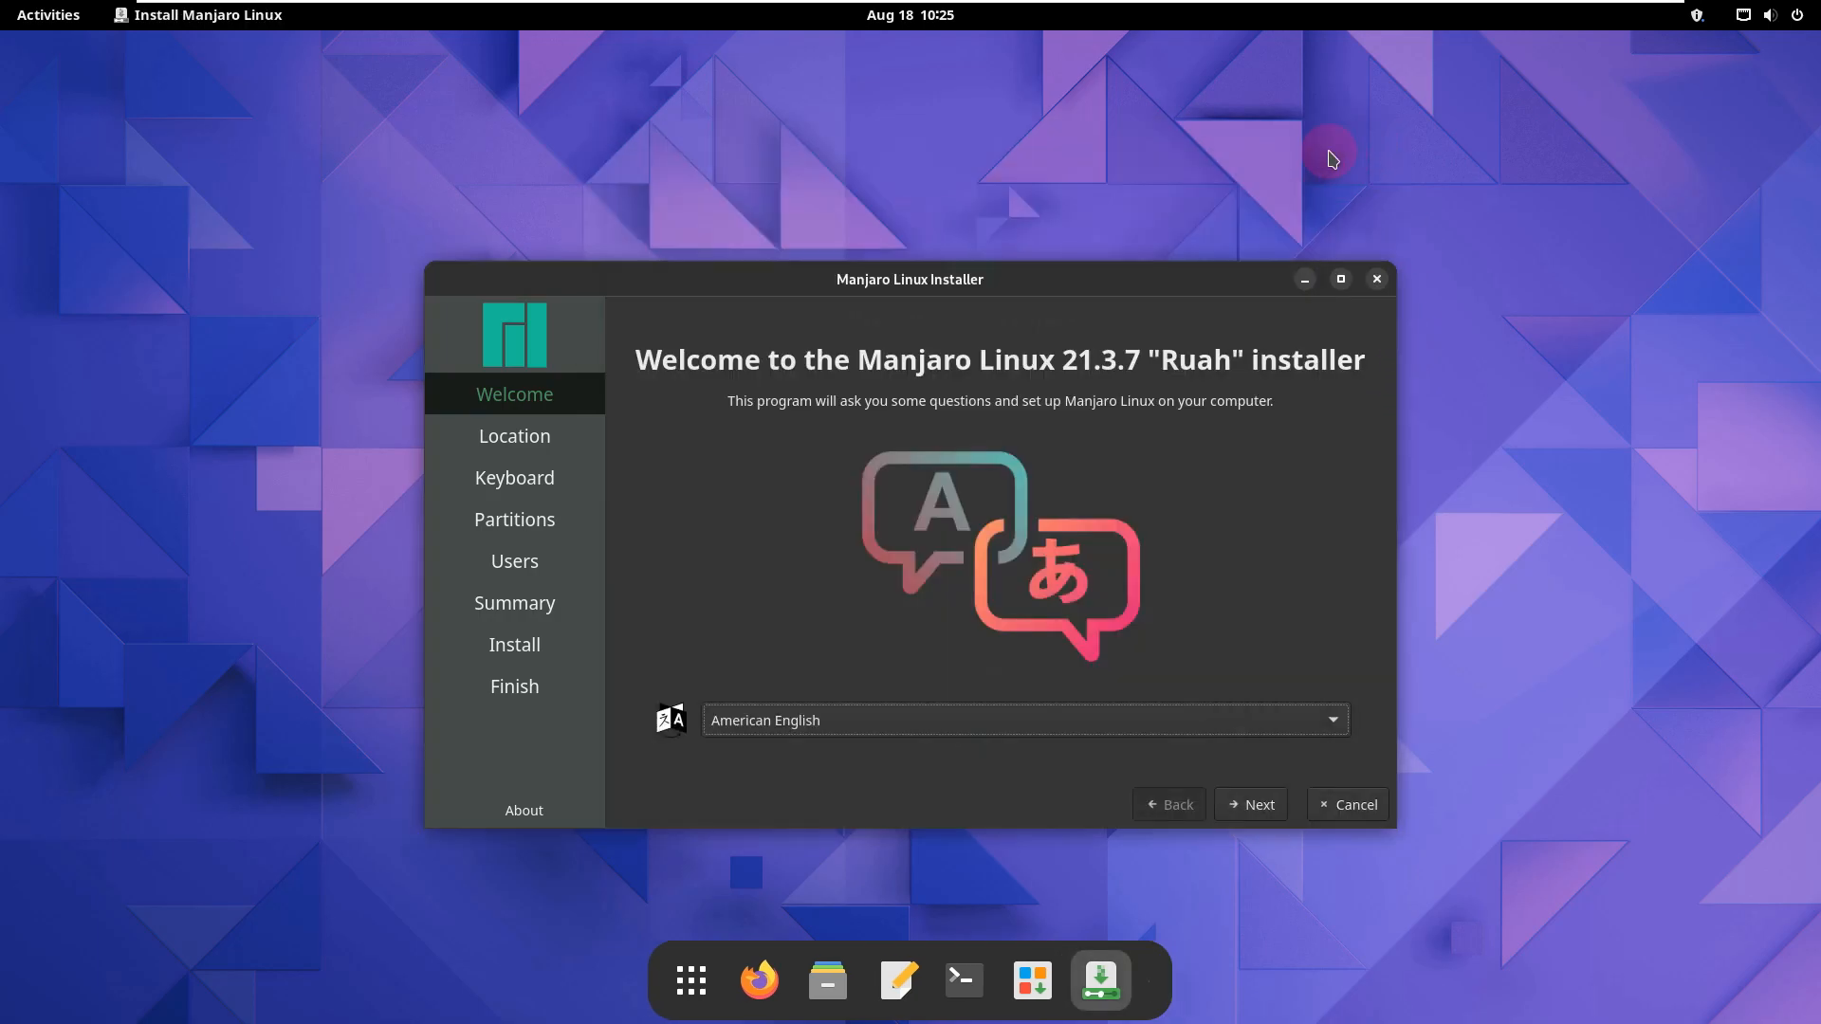
click(1341, 278)
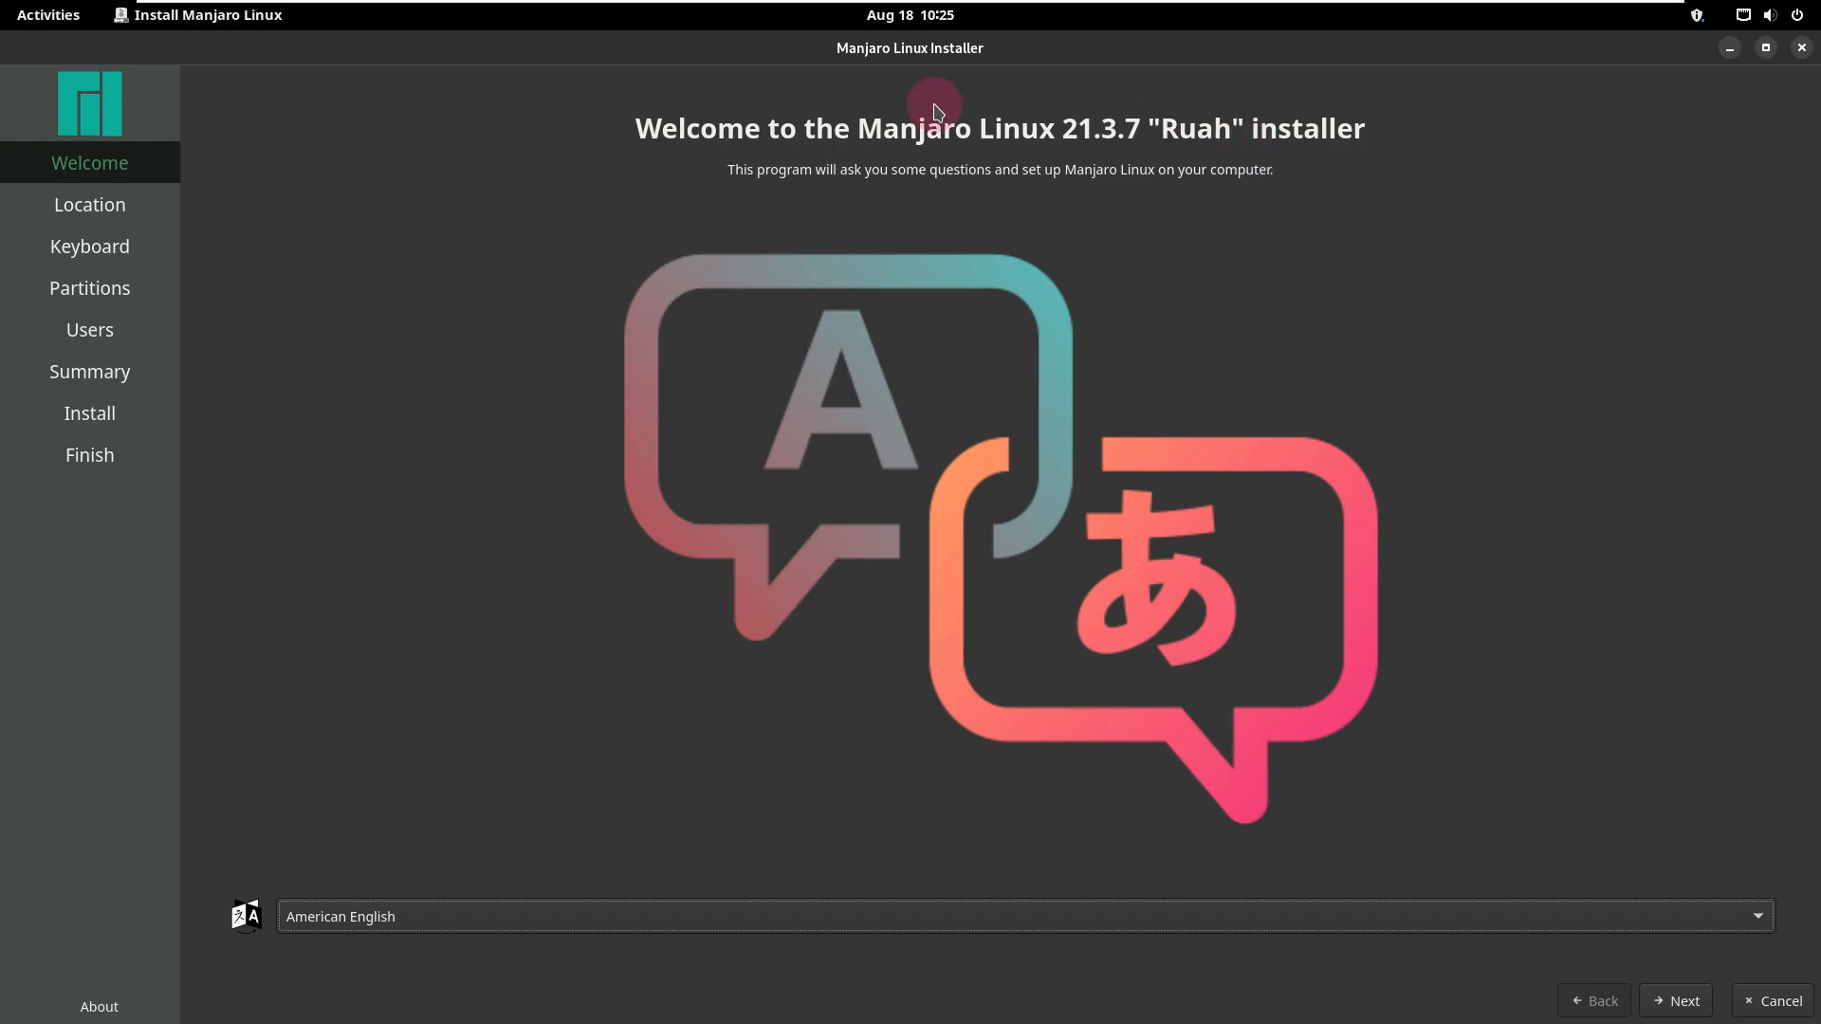
Step: View the installer's About information and browse the available installation languages without changing American English
click(112, 1003)
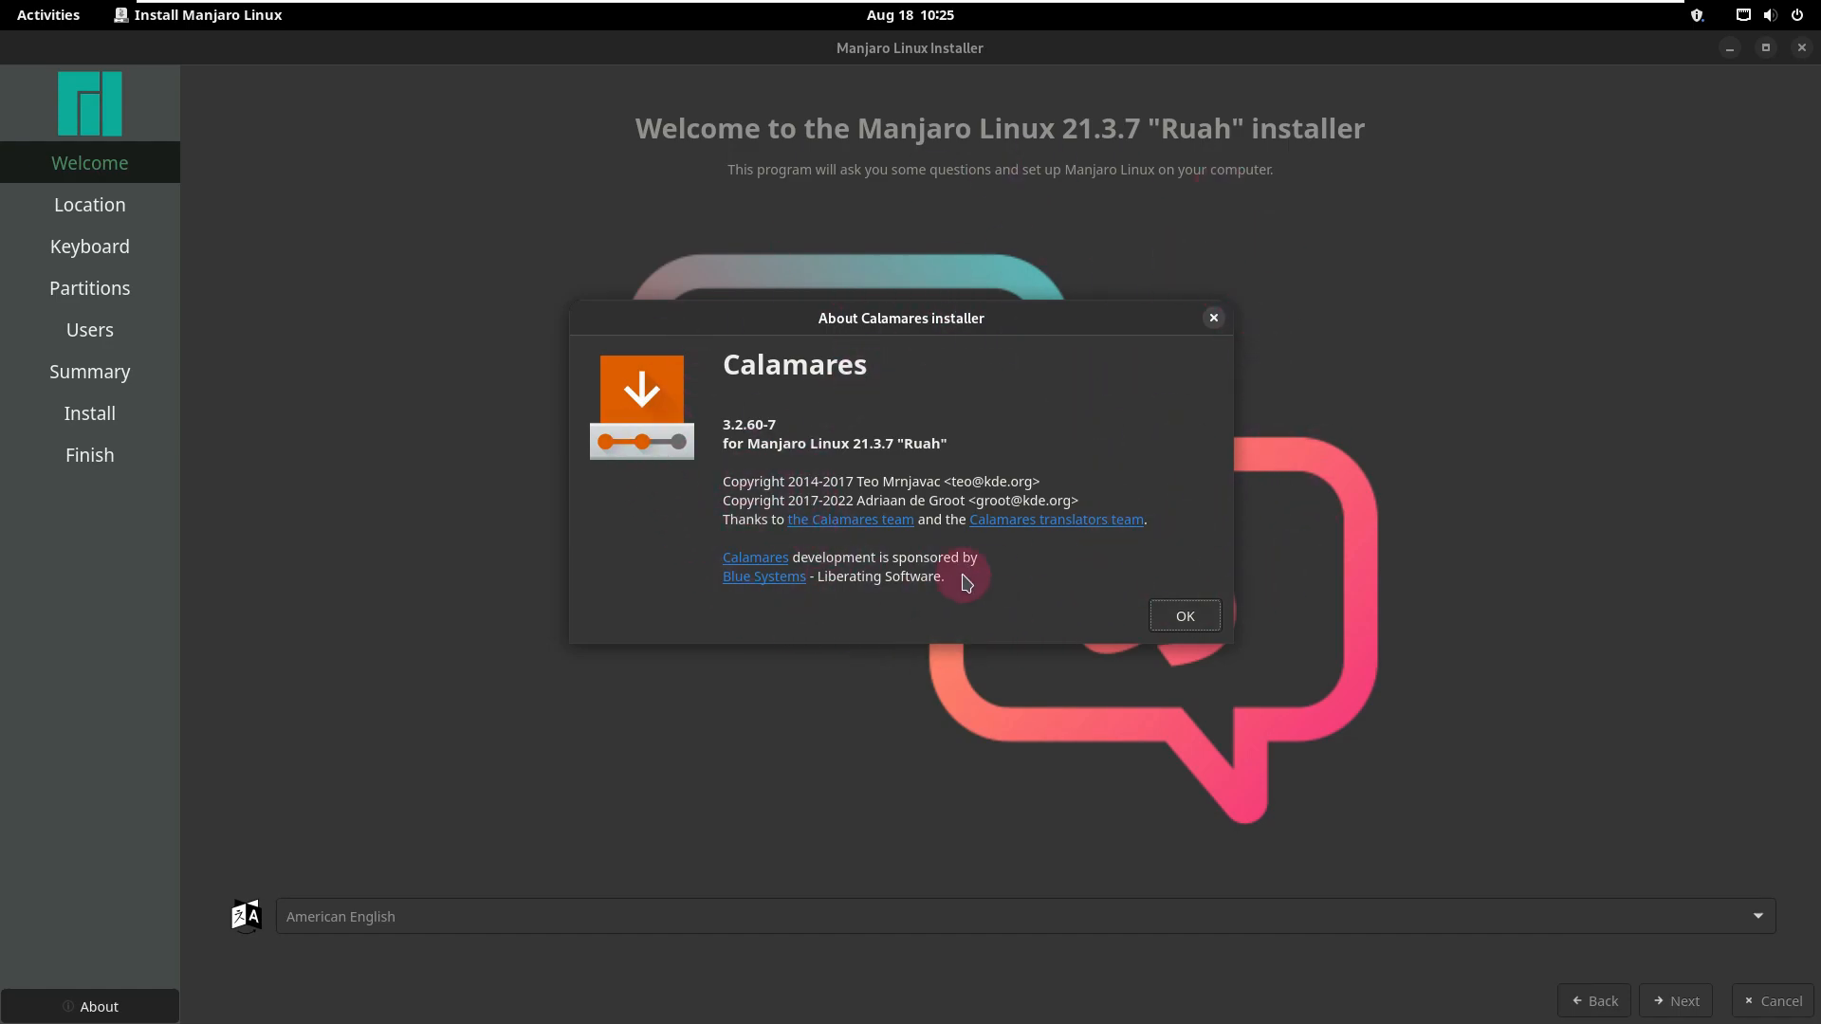
click(1186, 615)
click(617, 916)
scroll(618, 783, up, 2)
scroll(628, 748, down, 15)
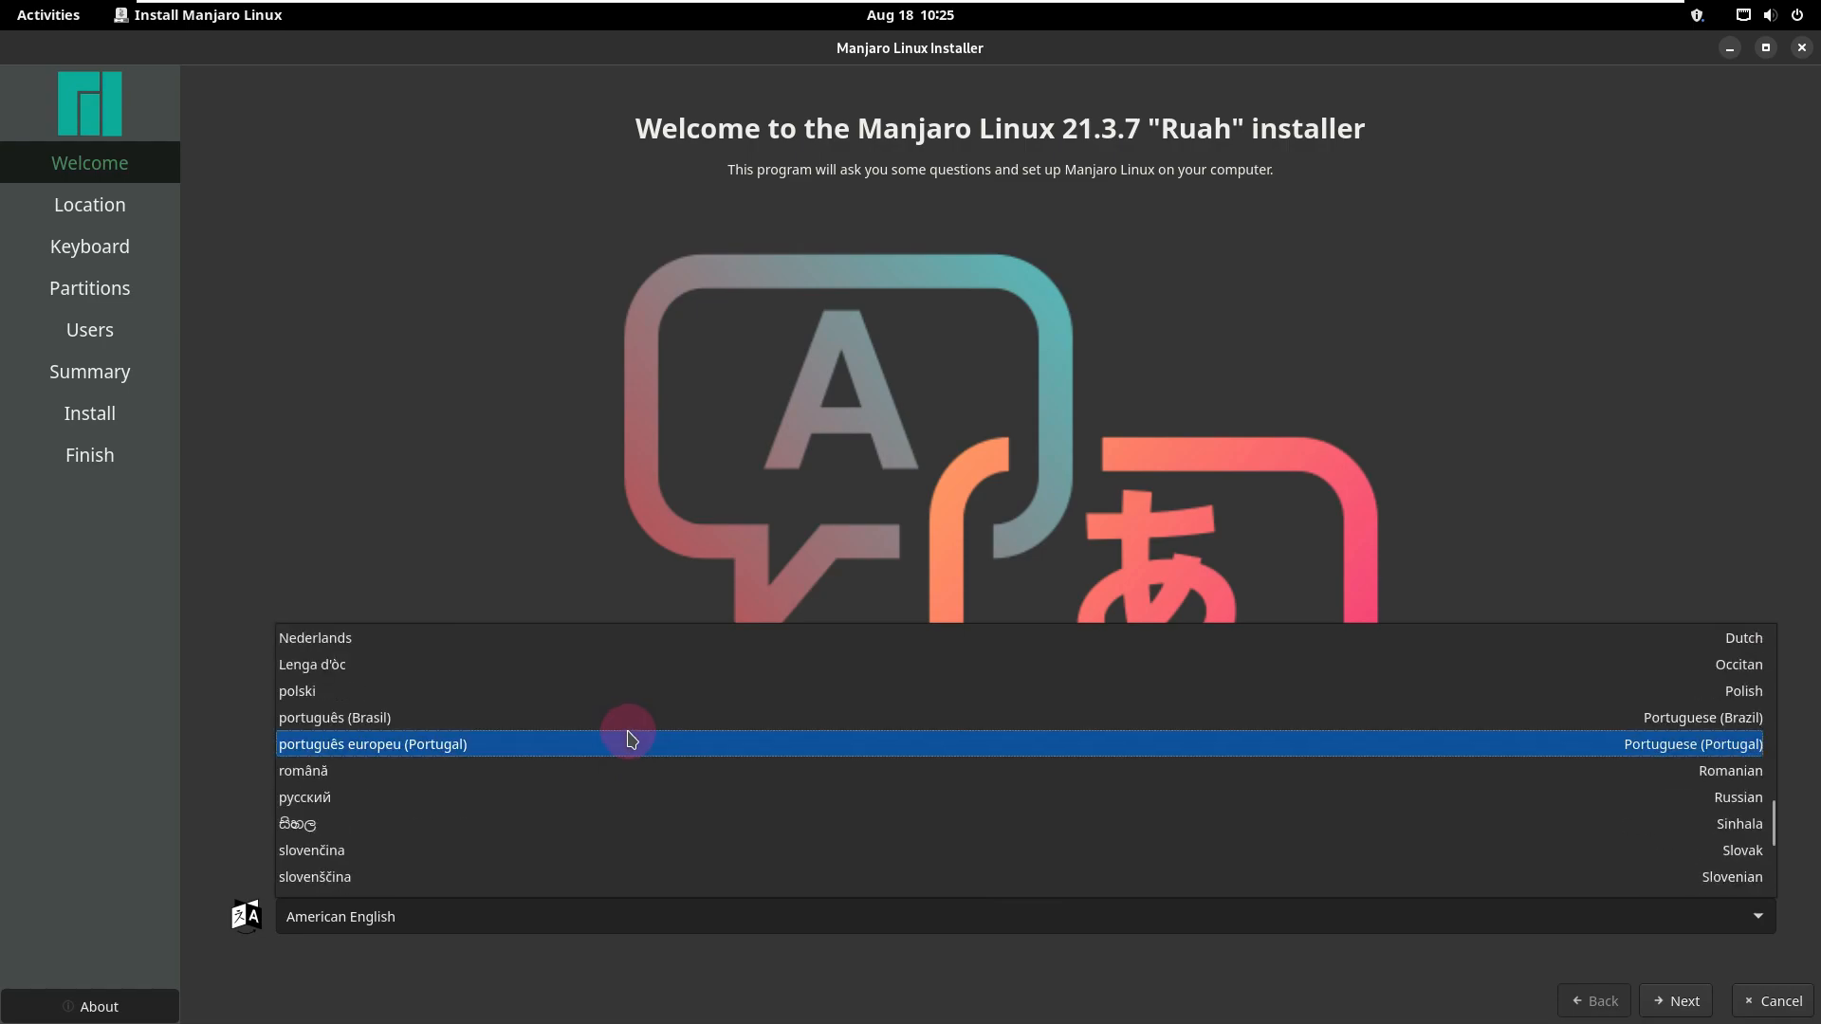
click(388, 432)
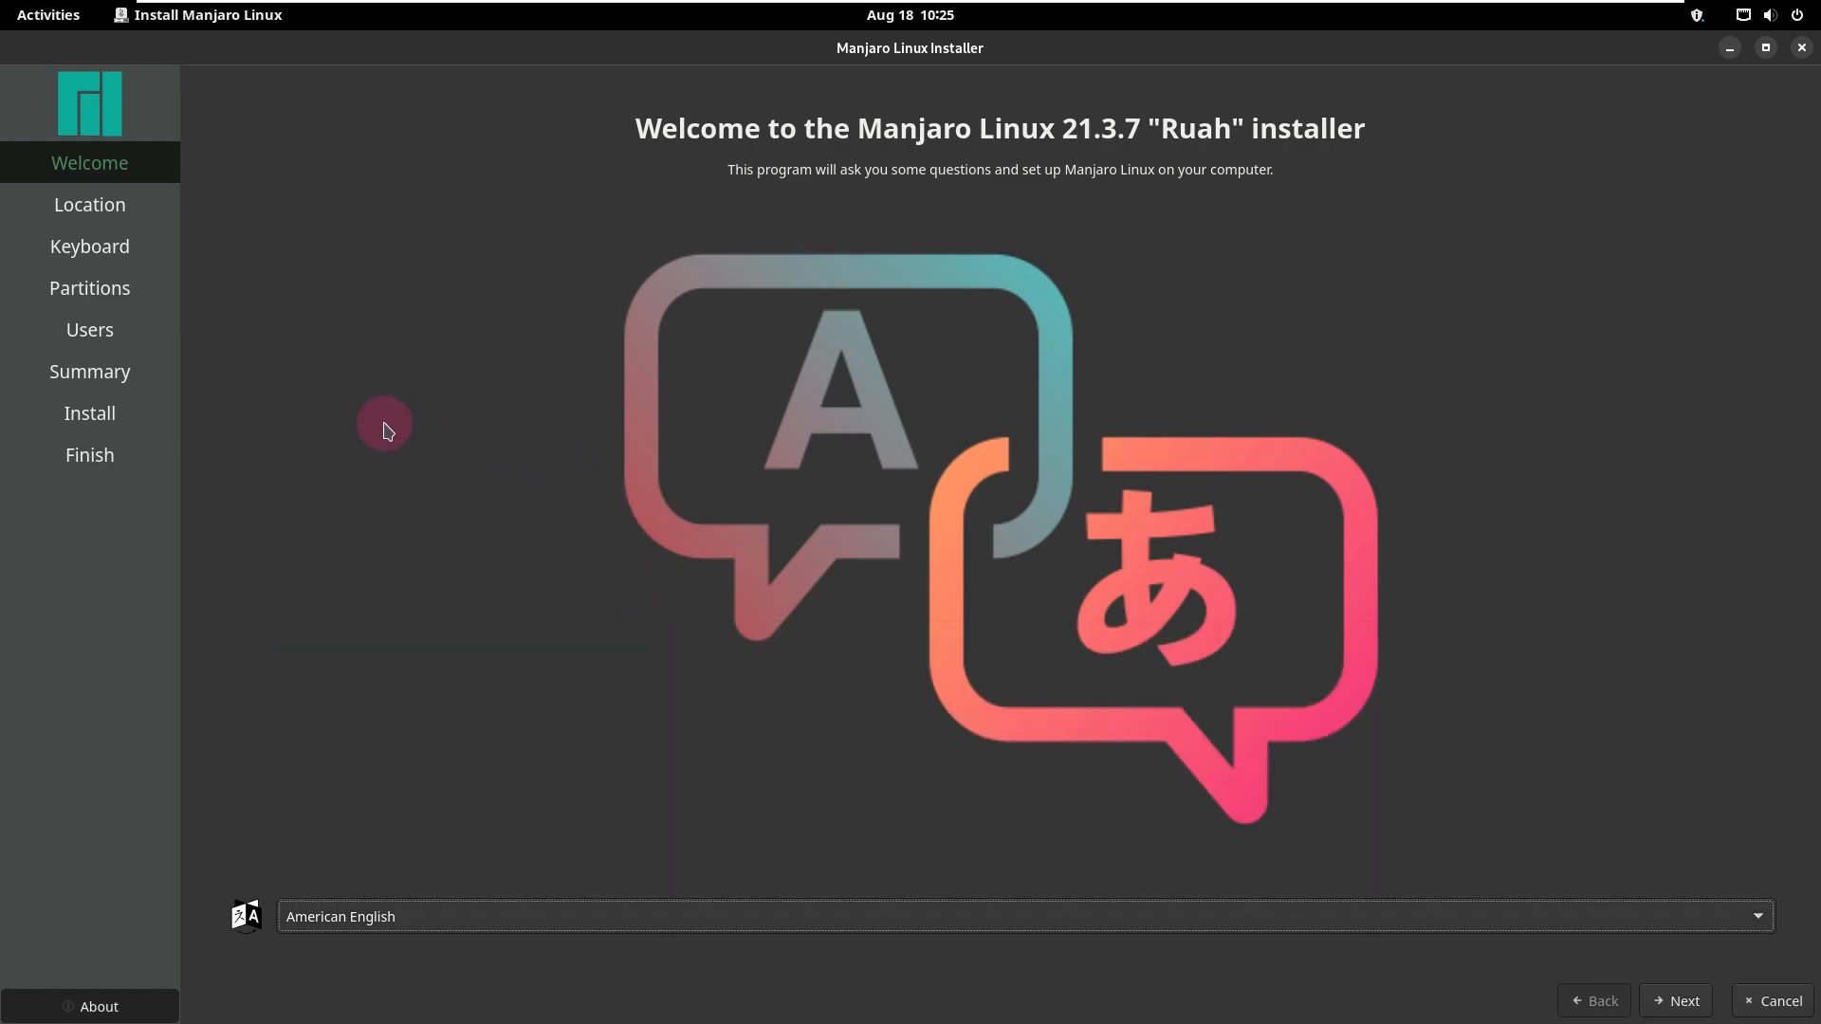
Step: Continue with American English and set the location to the Los Angeles zone in America, checking the region and zone lists
click(1671, 998)
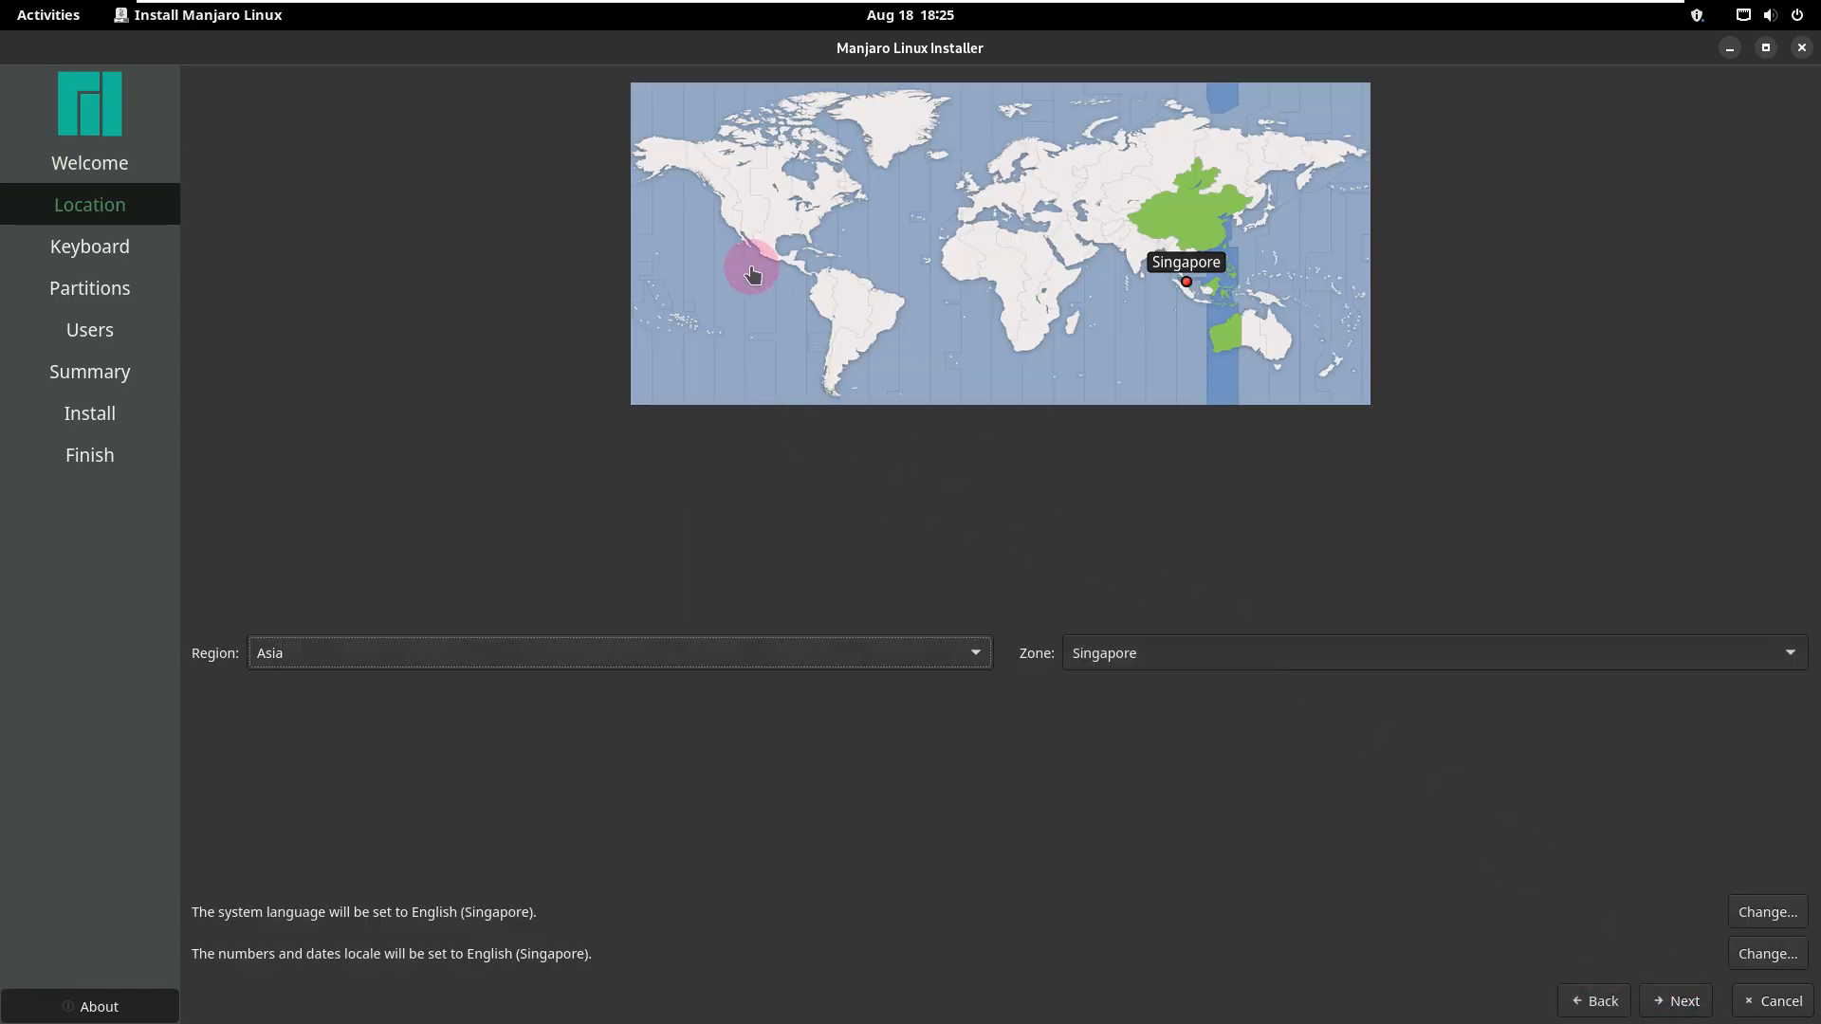
click(730, 230)
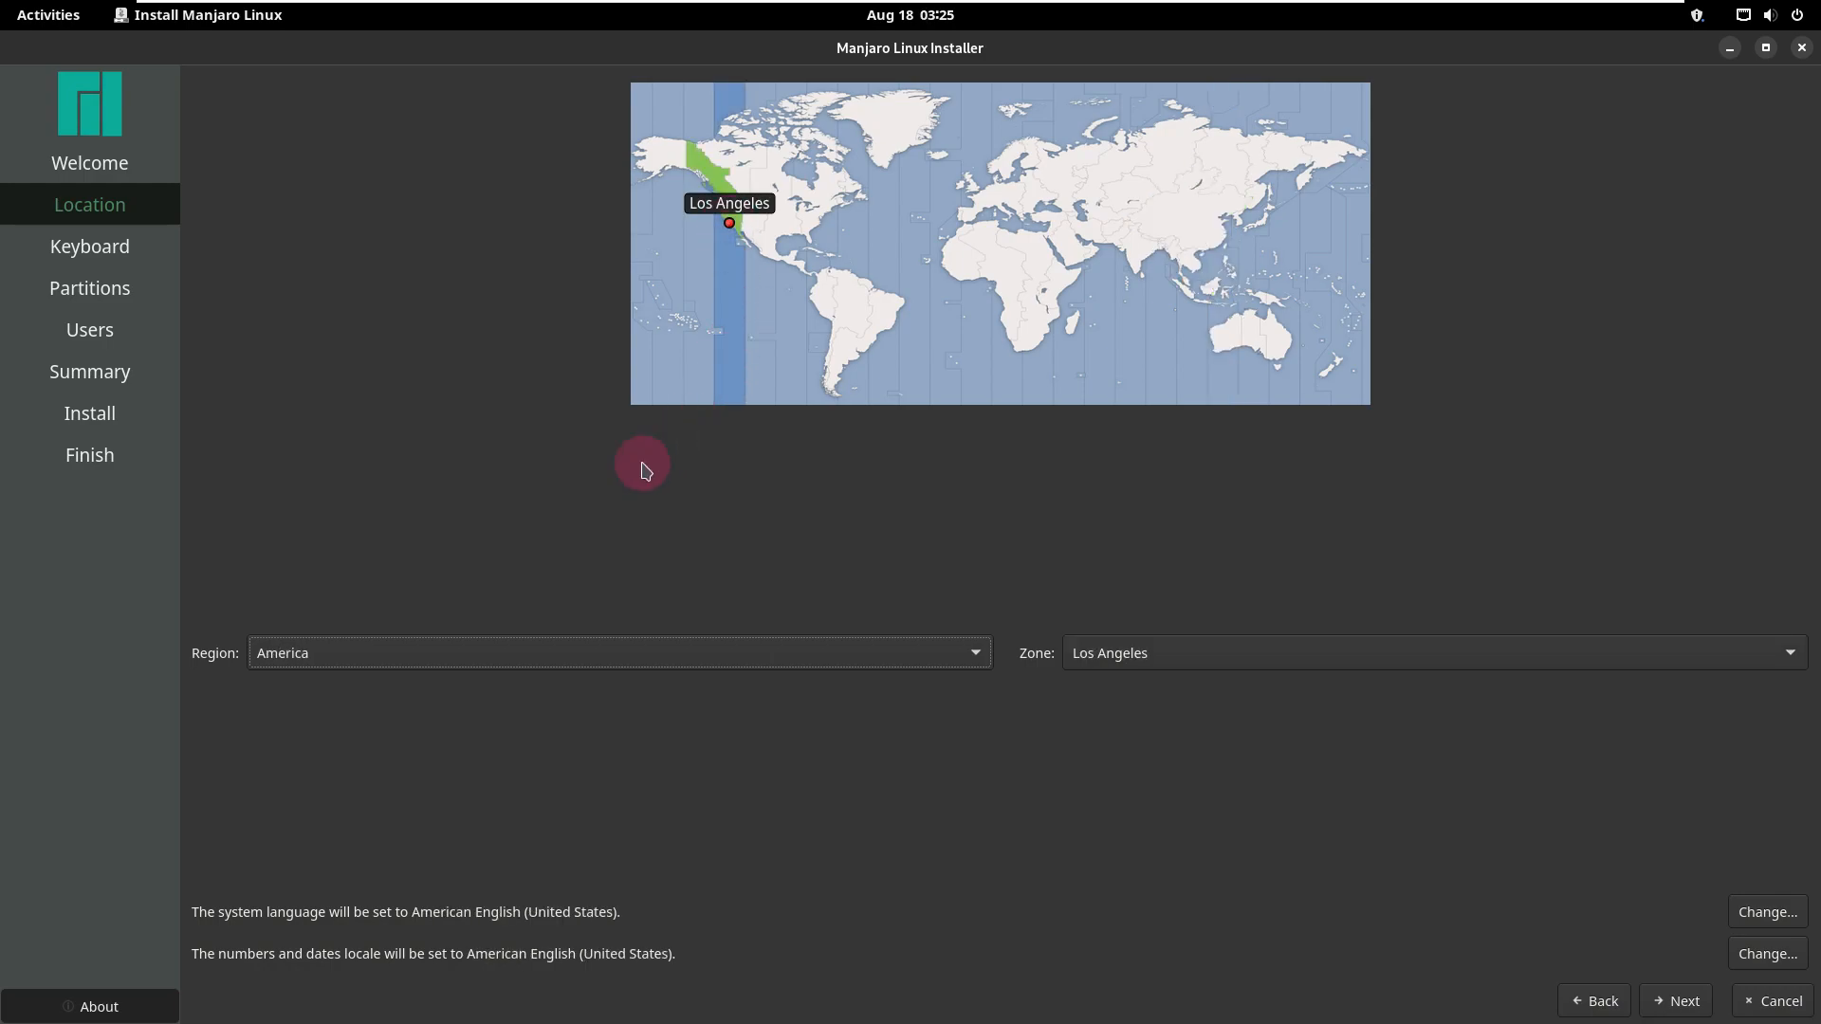
click(602, 655)
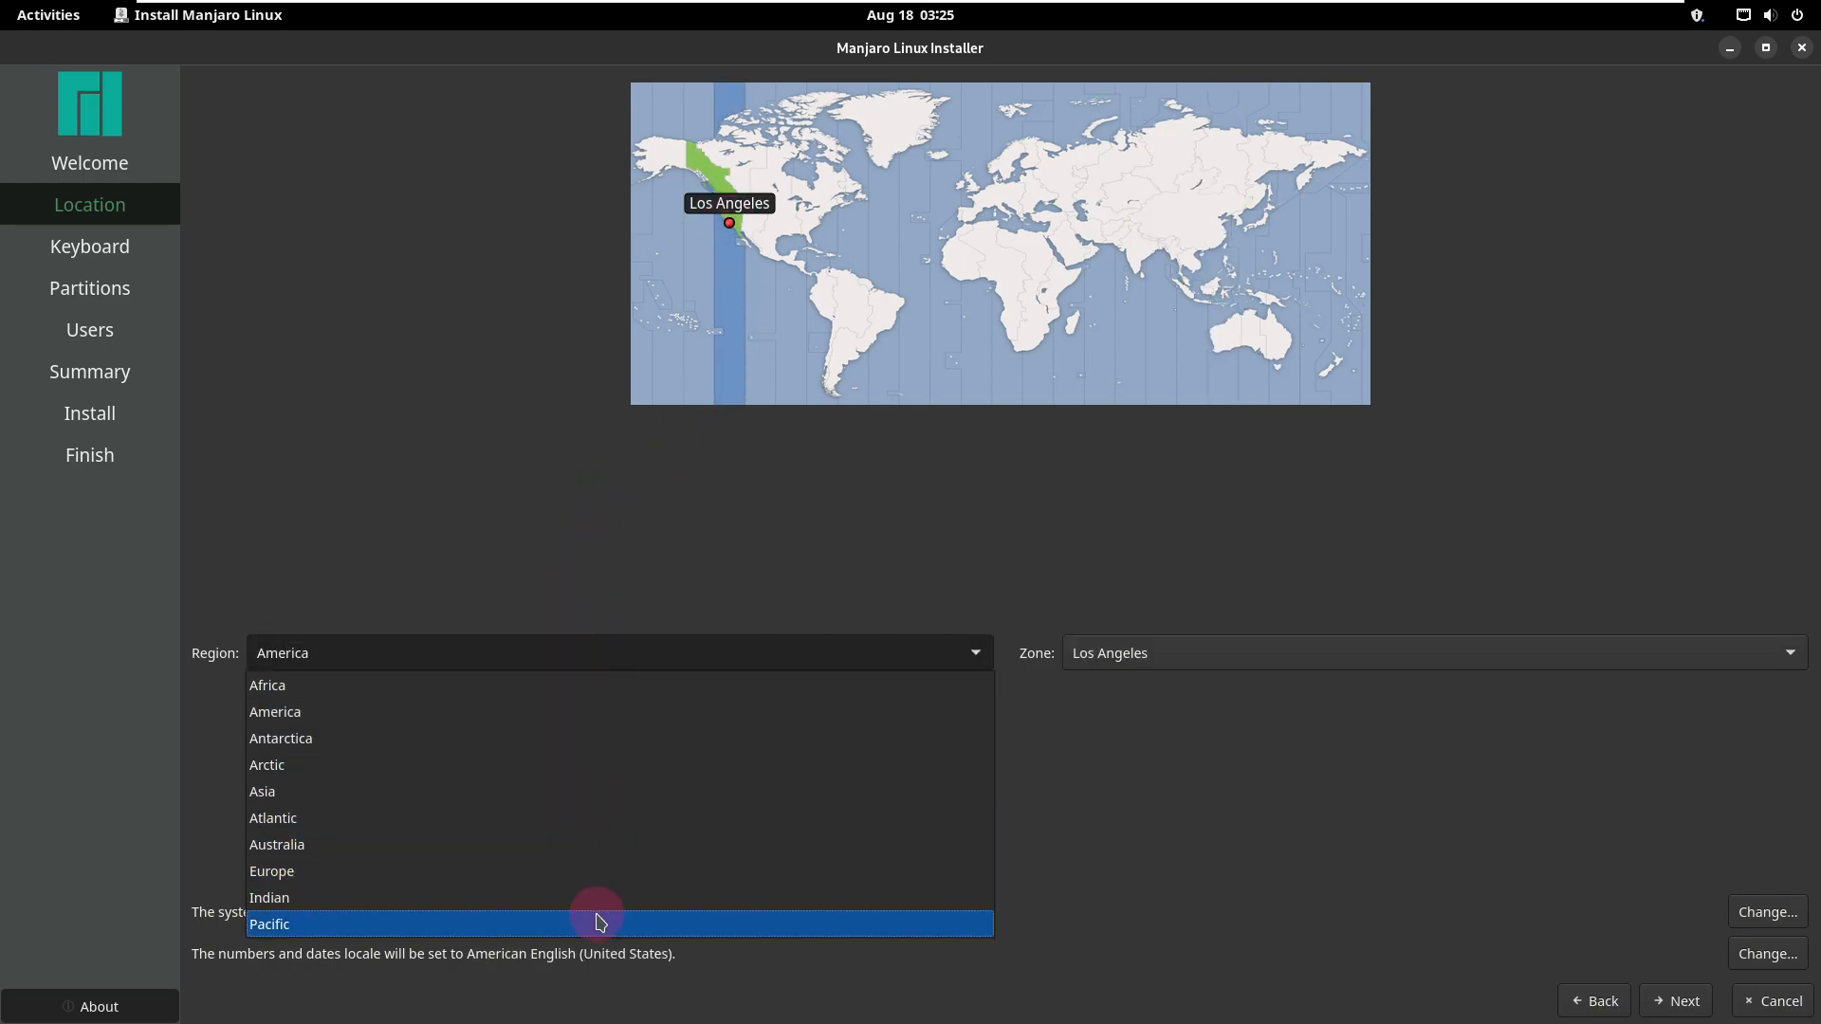
click(1290, 757)
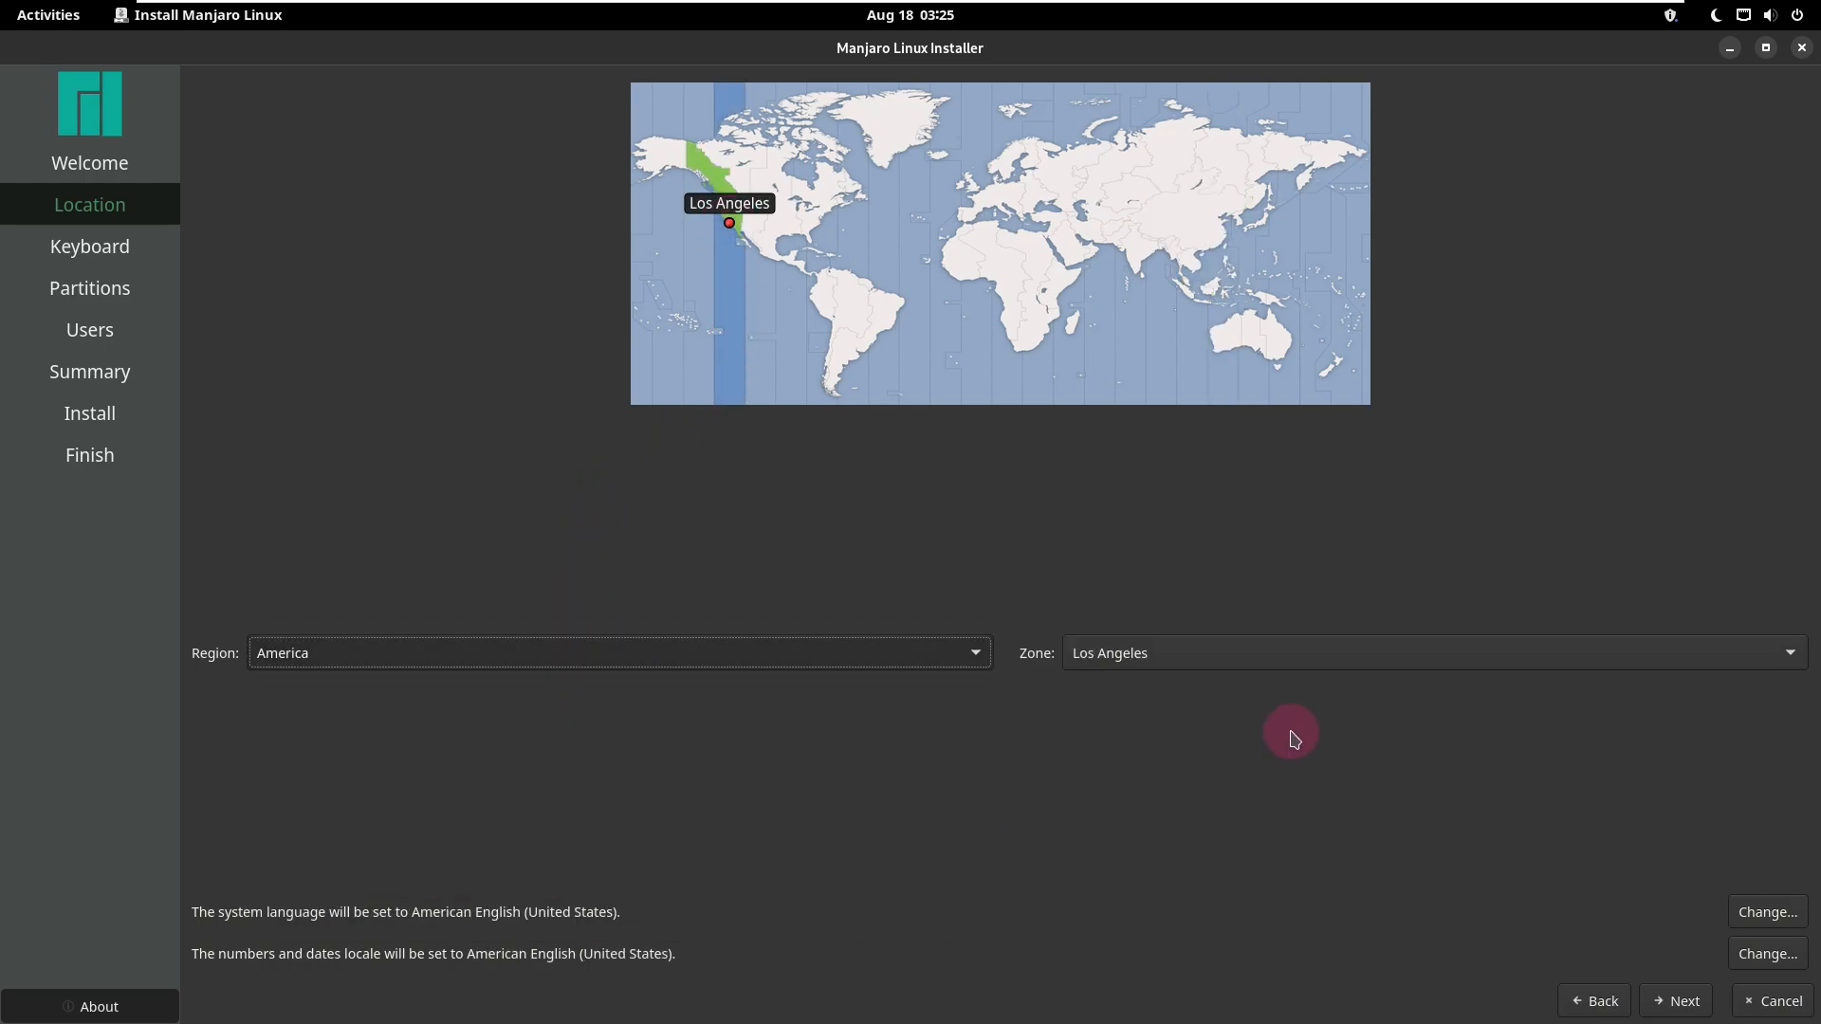
click(1294, 664)
scroll(1275, 915, down, 8)
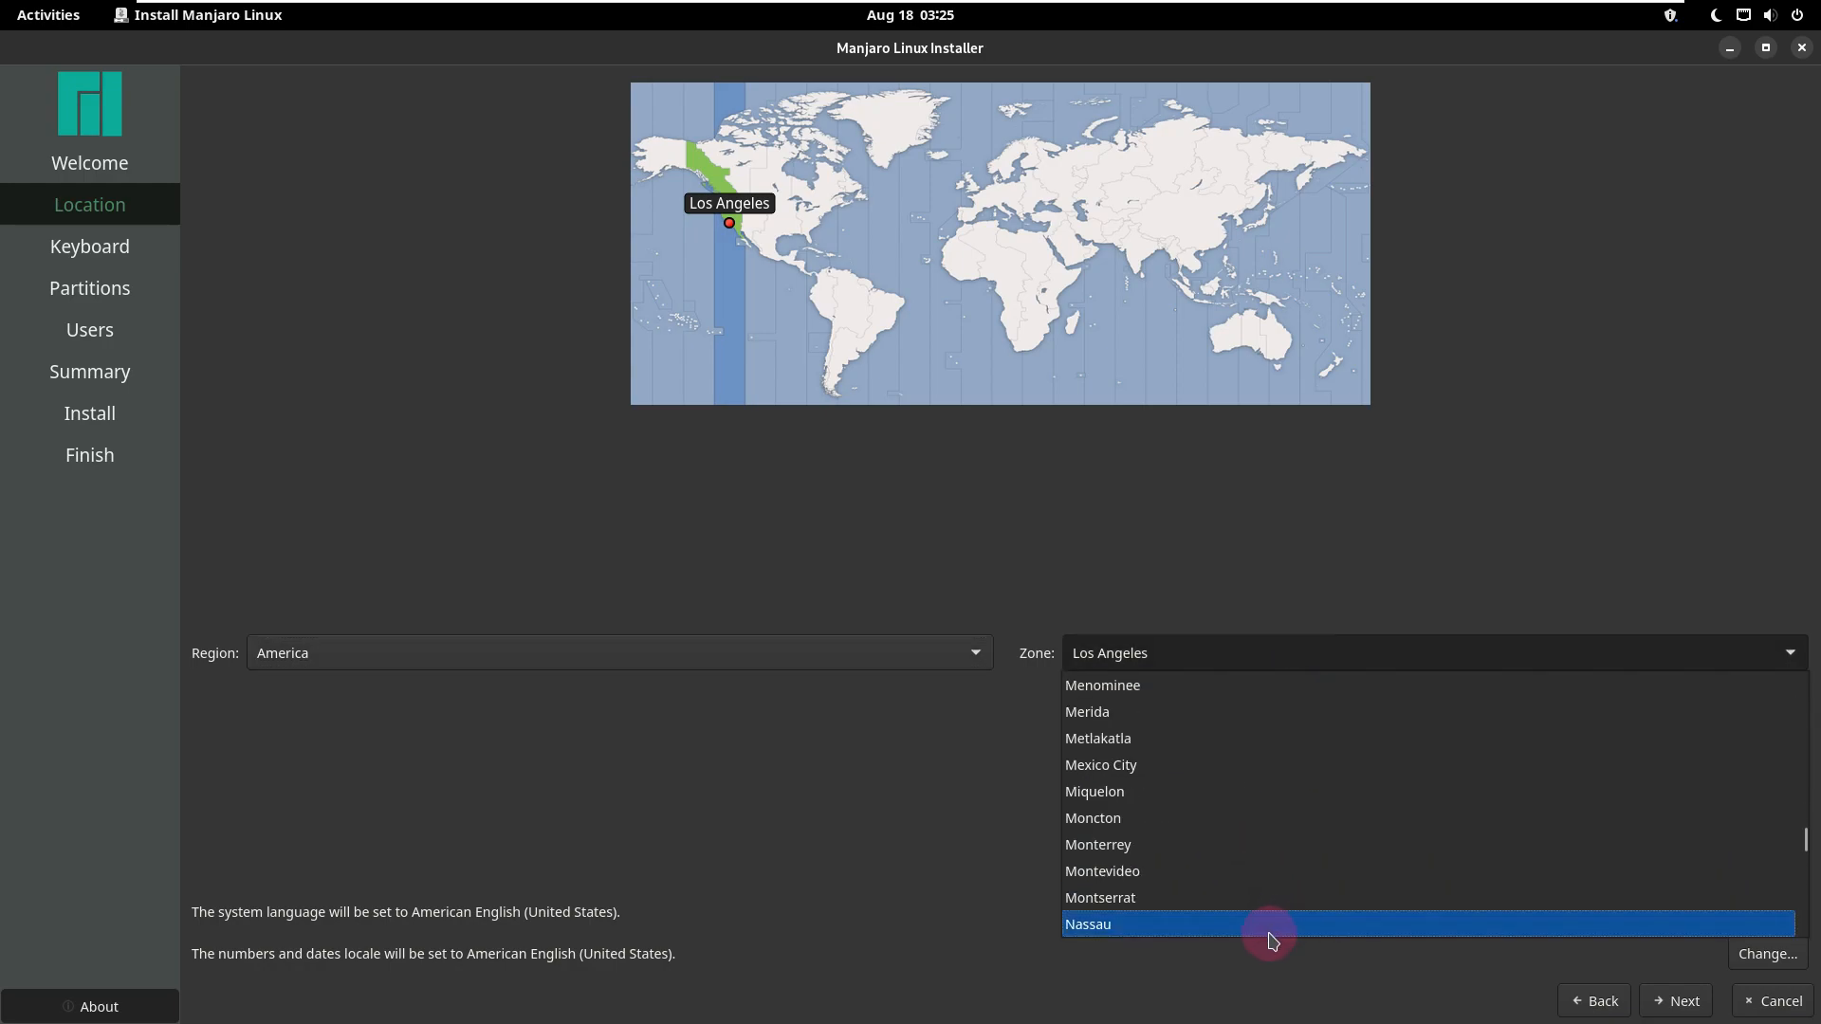
scroll(1271, 928, up, 2)
click(1546, 384)
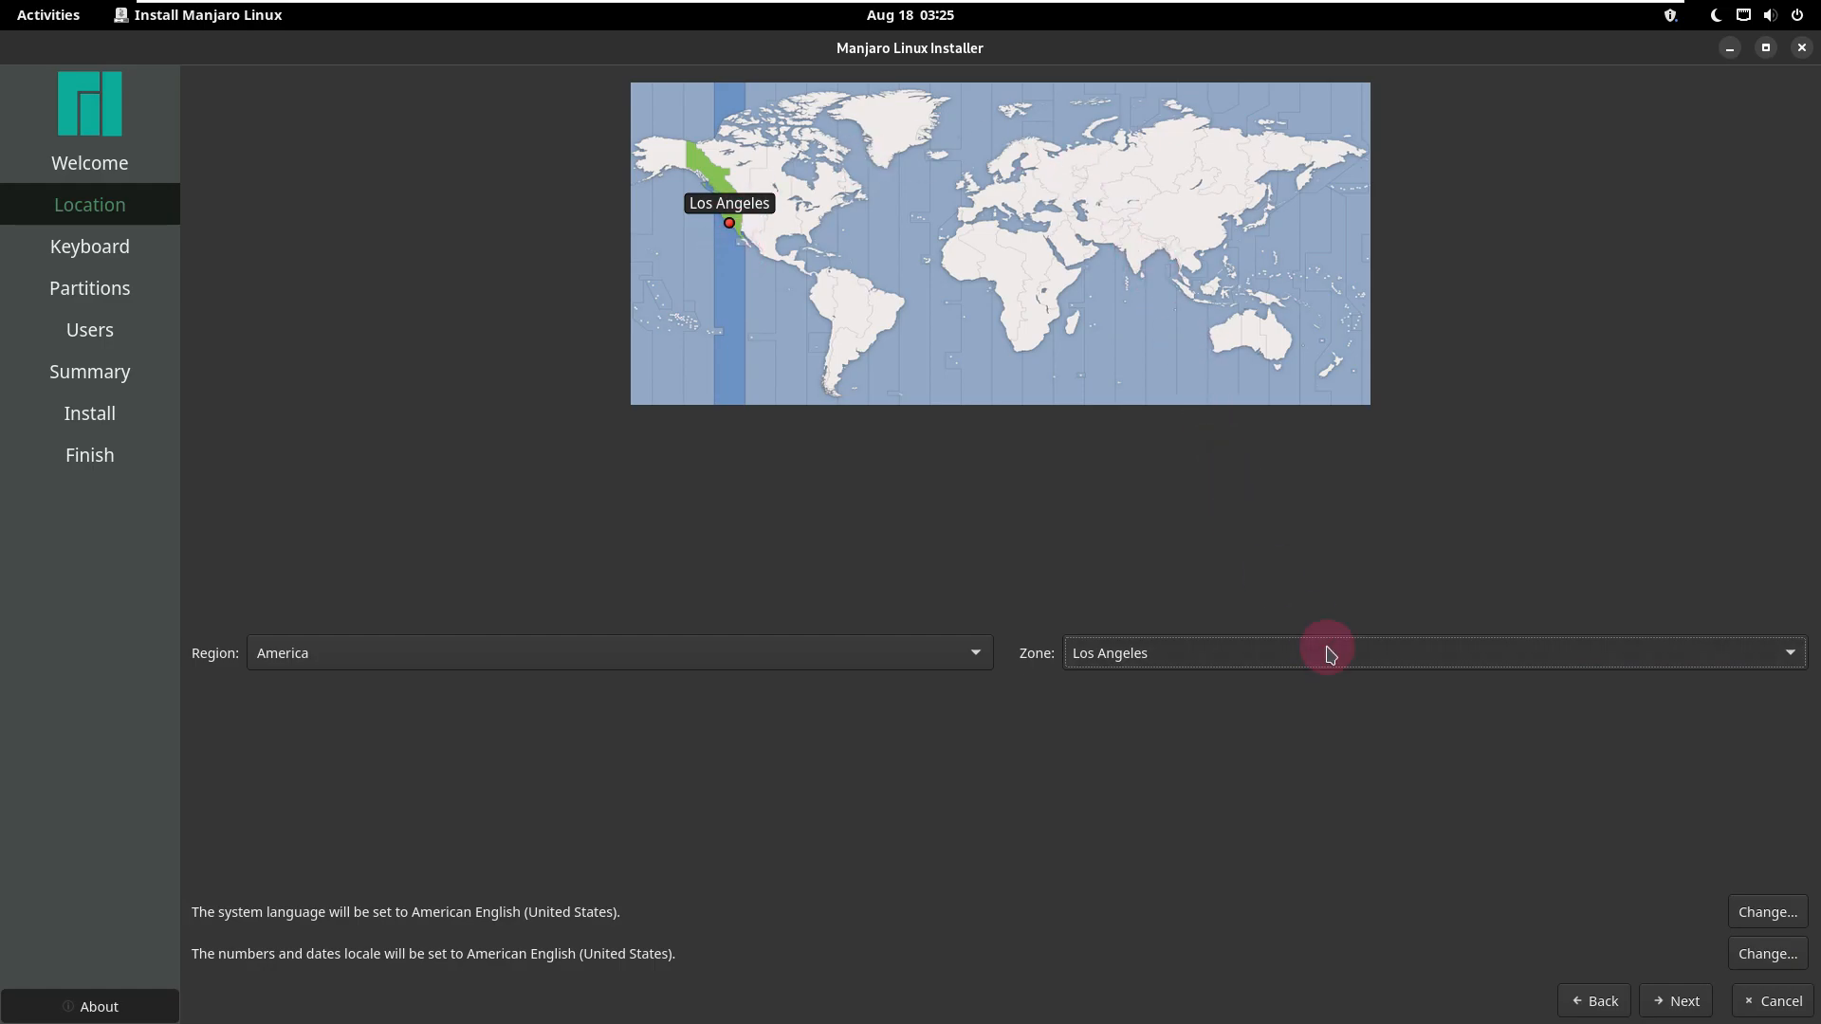
Step: Accept the location, browse the keyboard models, and continue with Generic 105-key PC and the default English (US) layout
click(1677, 1001)
click(521, 321)
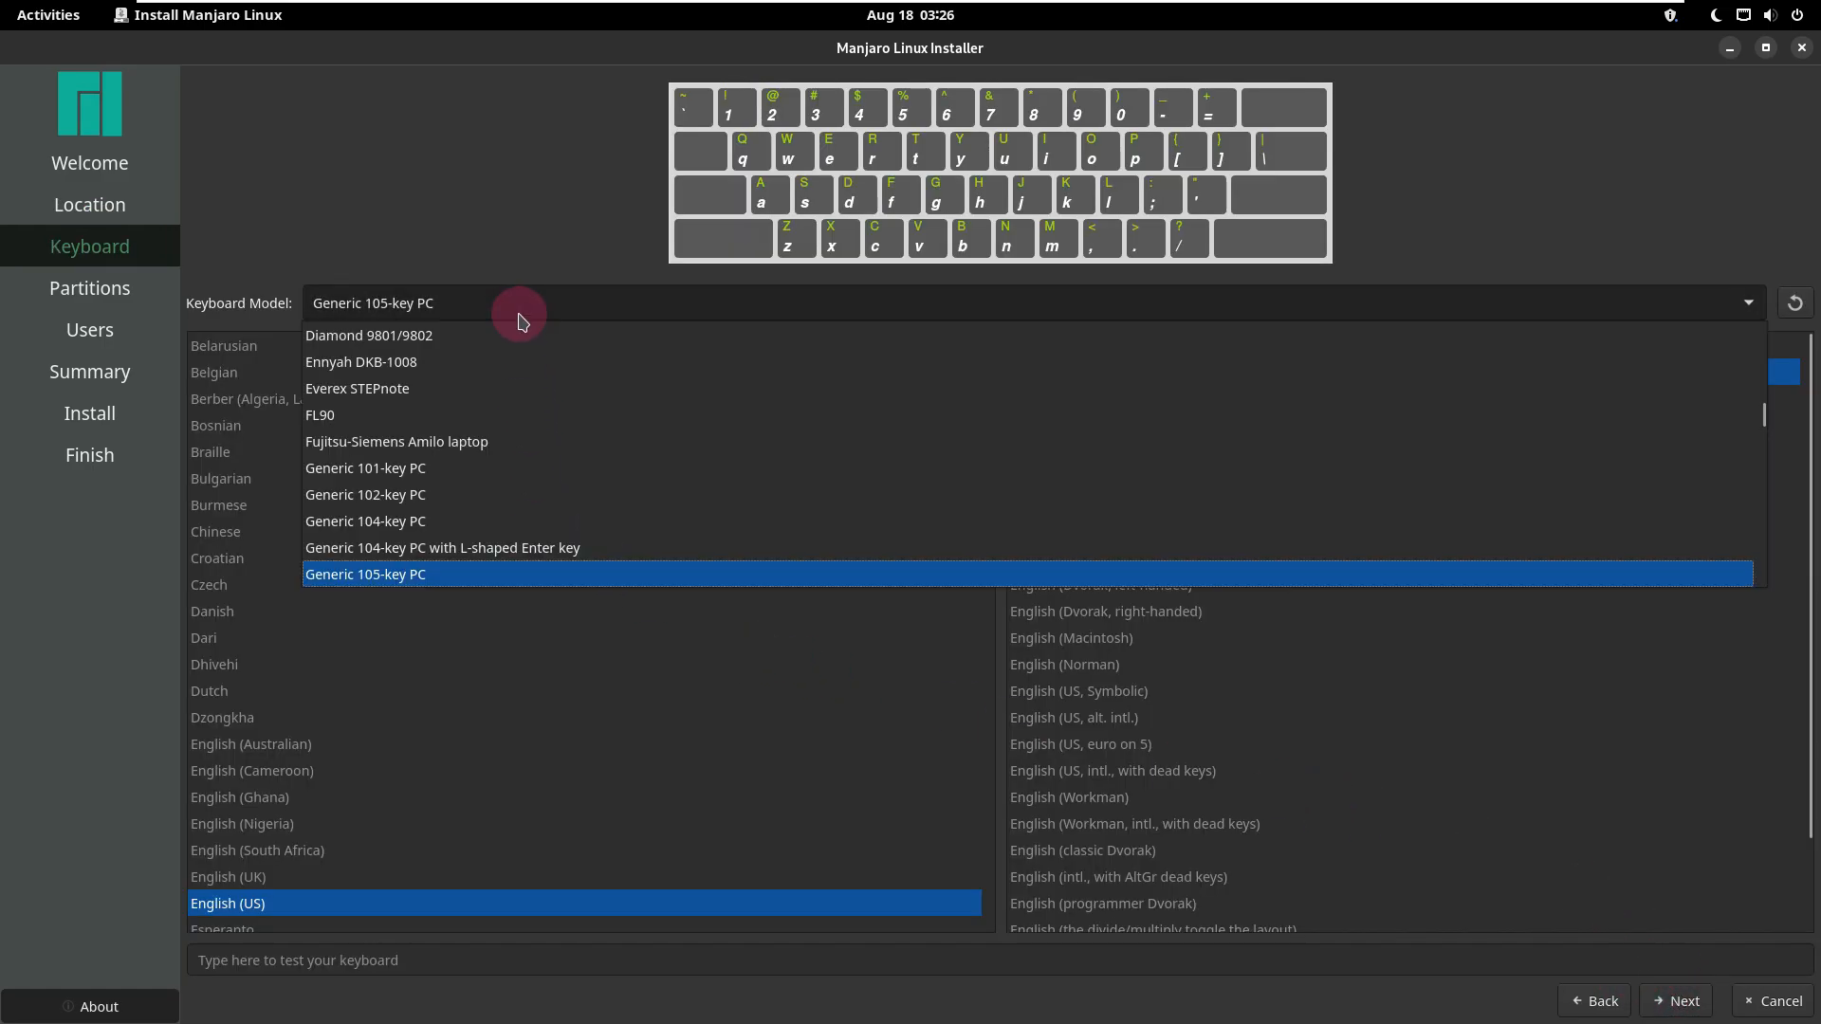
scroll(529, 398, down, 3)
scroll(536, 560, down, 7)
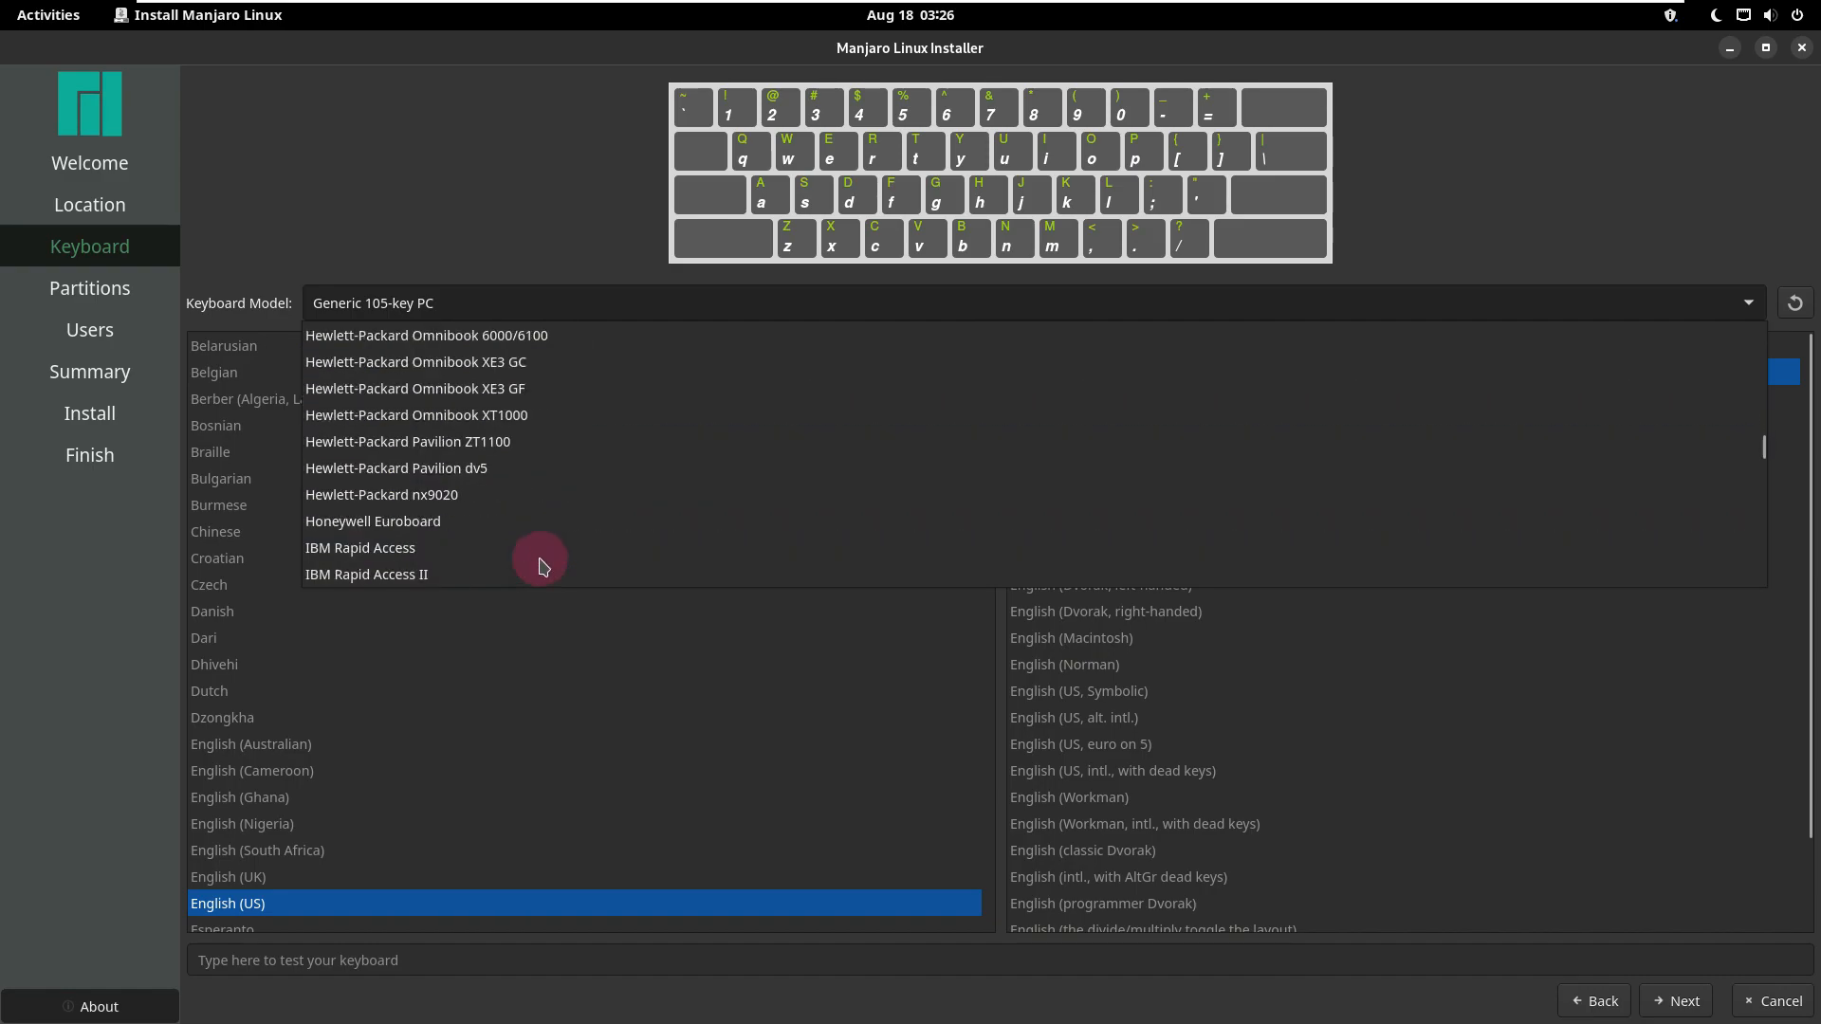
scroll(538, 559, up, 3)
click(458, 162)
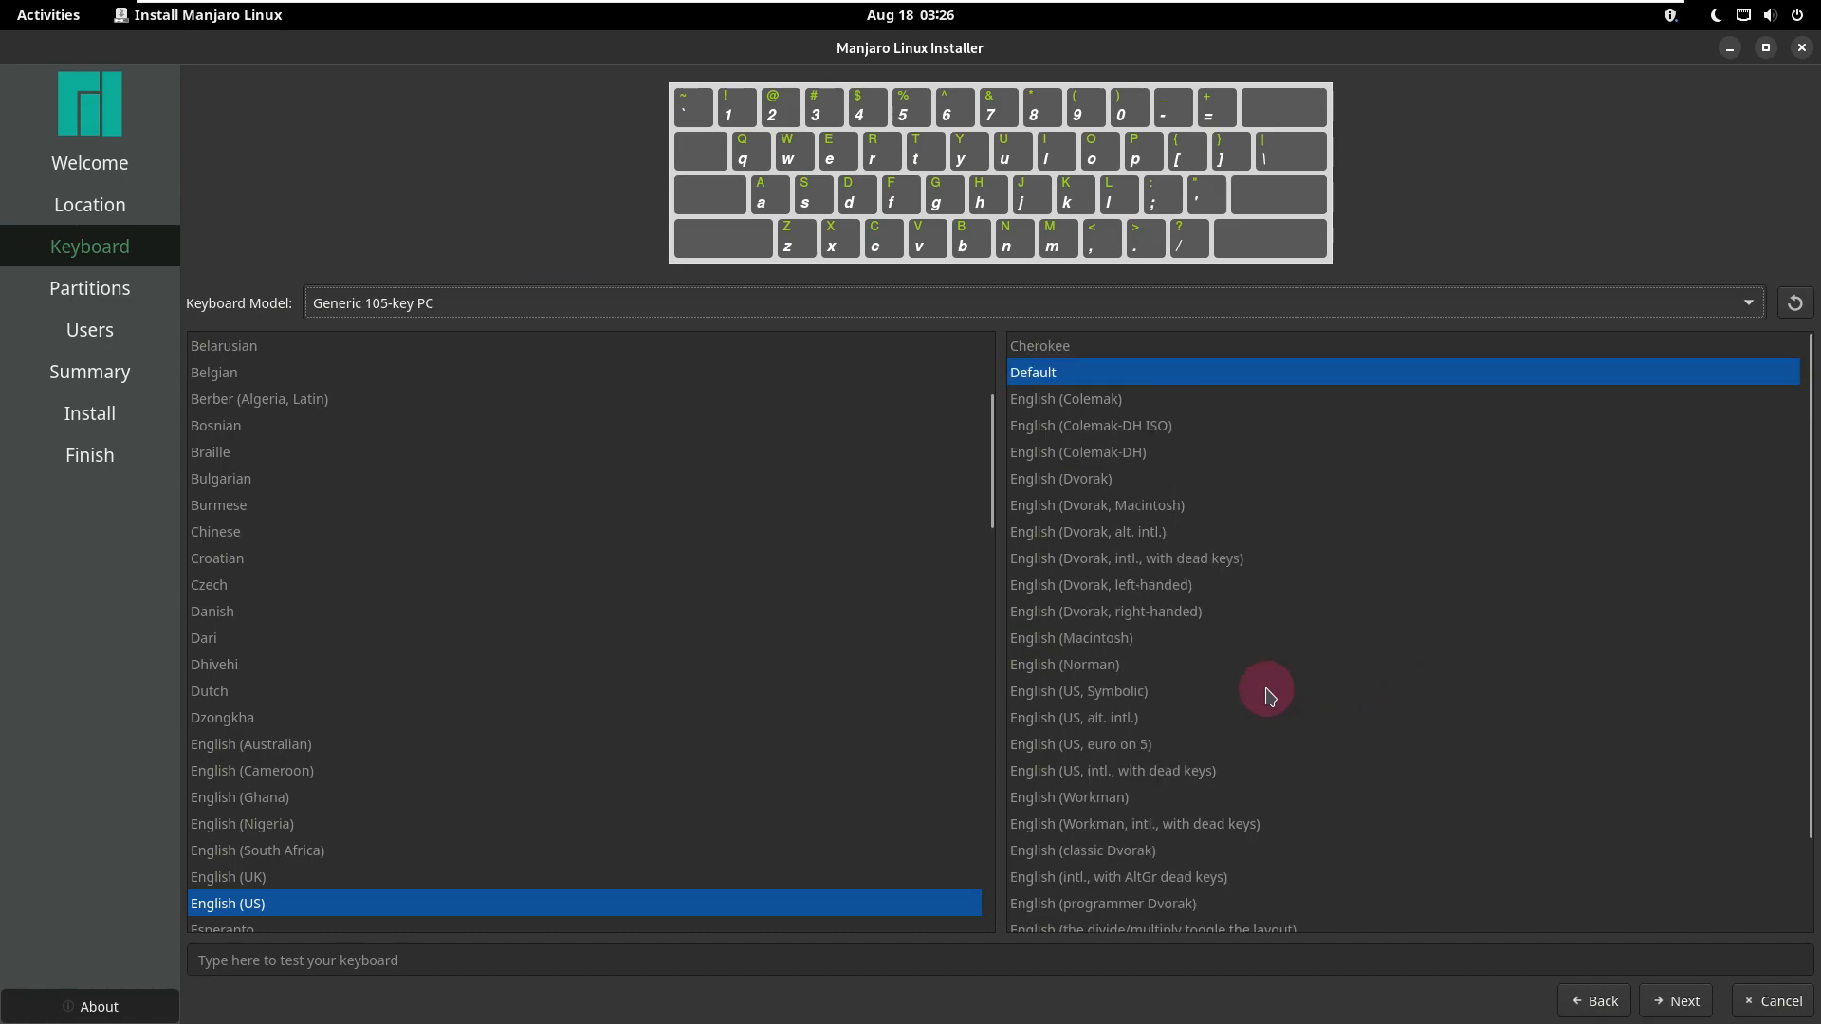
scroll(757, 875, down, 6)
click(1677, 1001)
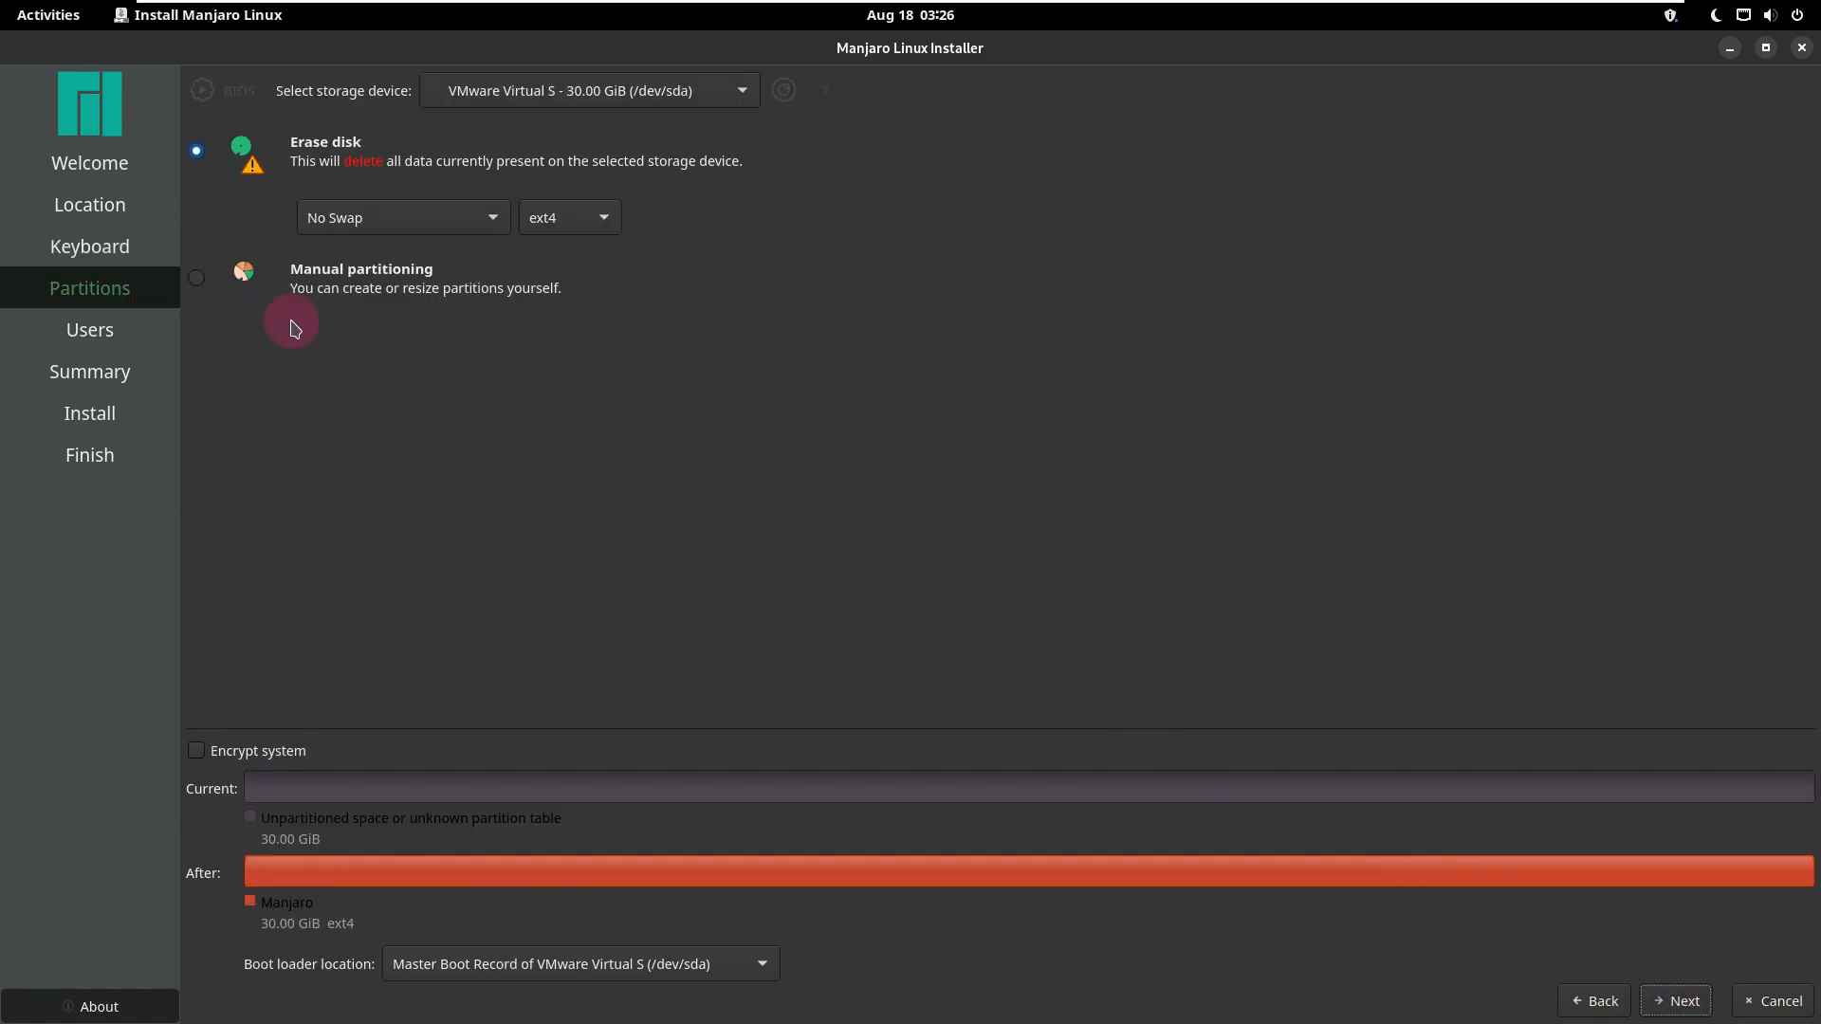
Step: Check the swap, file system and manual partitioning options, ending with Erase disk, No Swap and ext4 selected
click(381, 224)
click(727, 365)
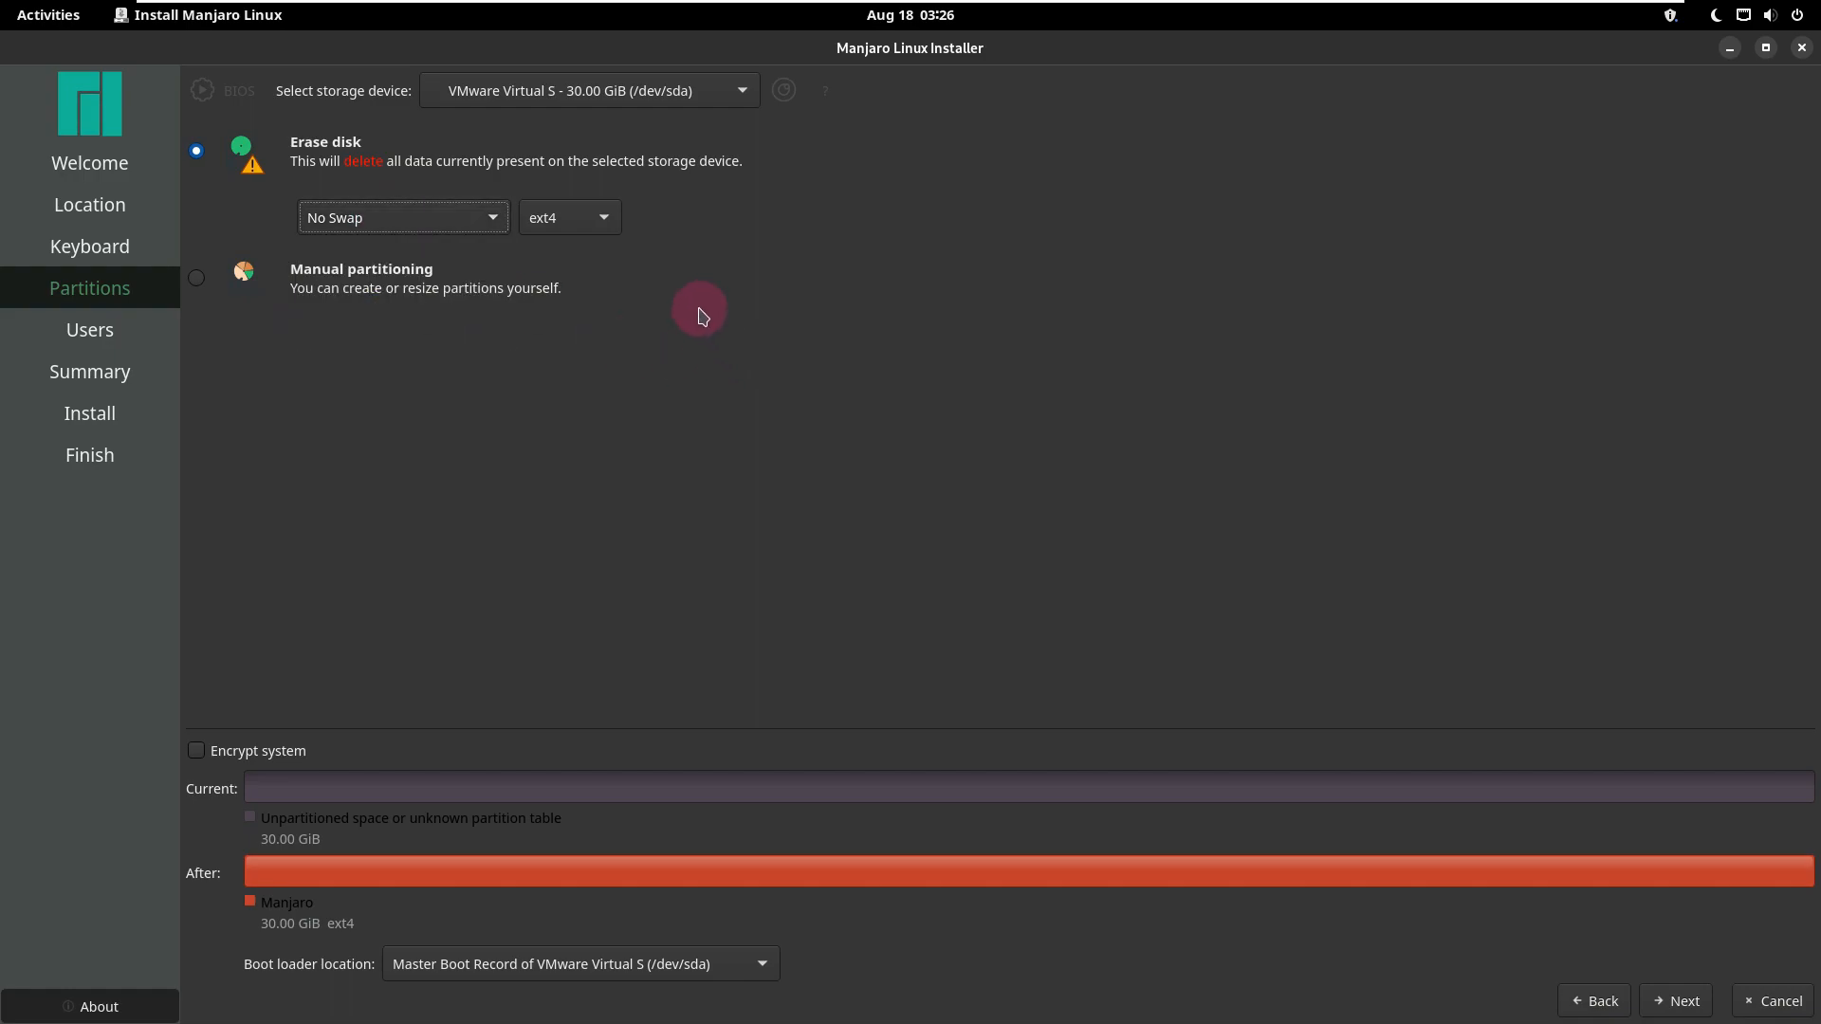
click(595, 226)
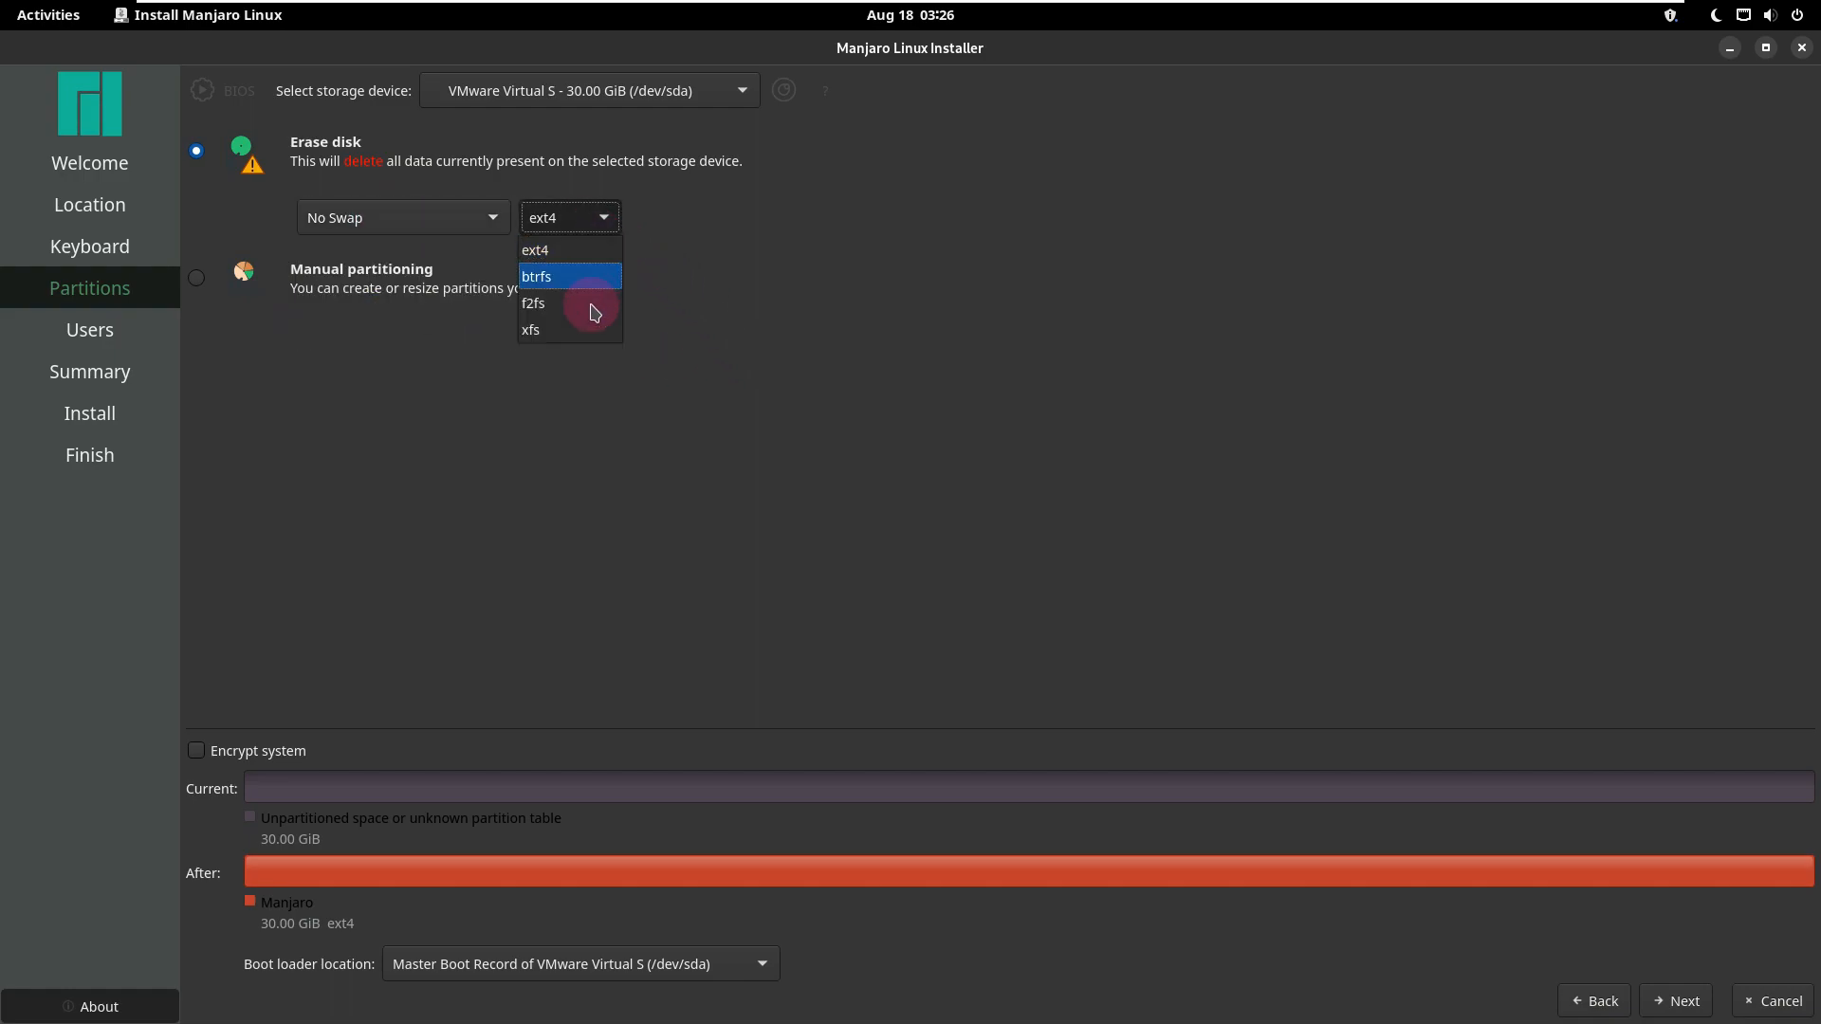
click(773, 286)
click(205, 284)
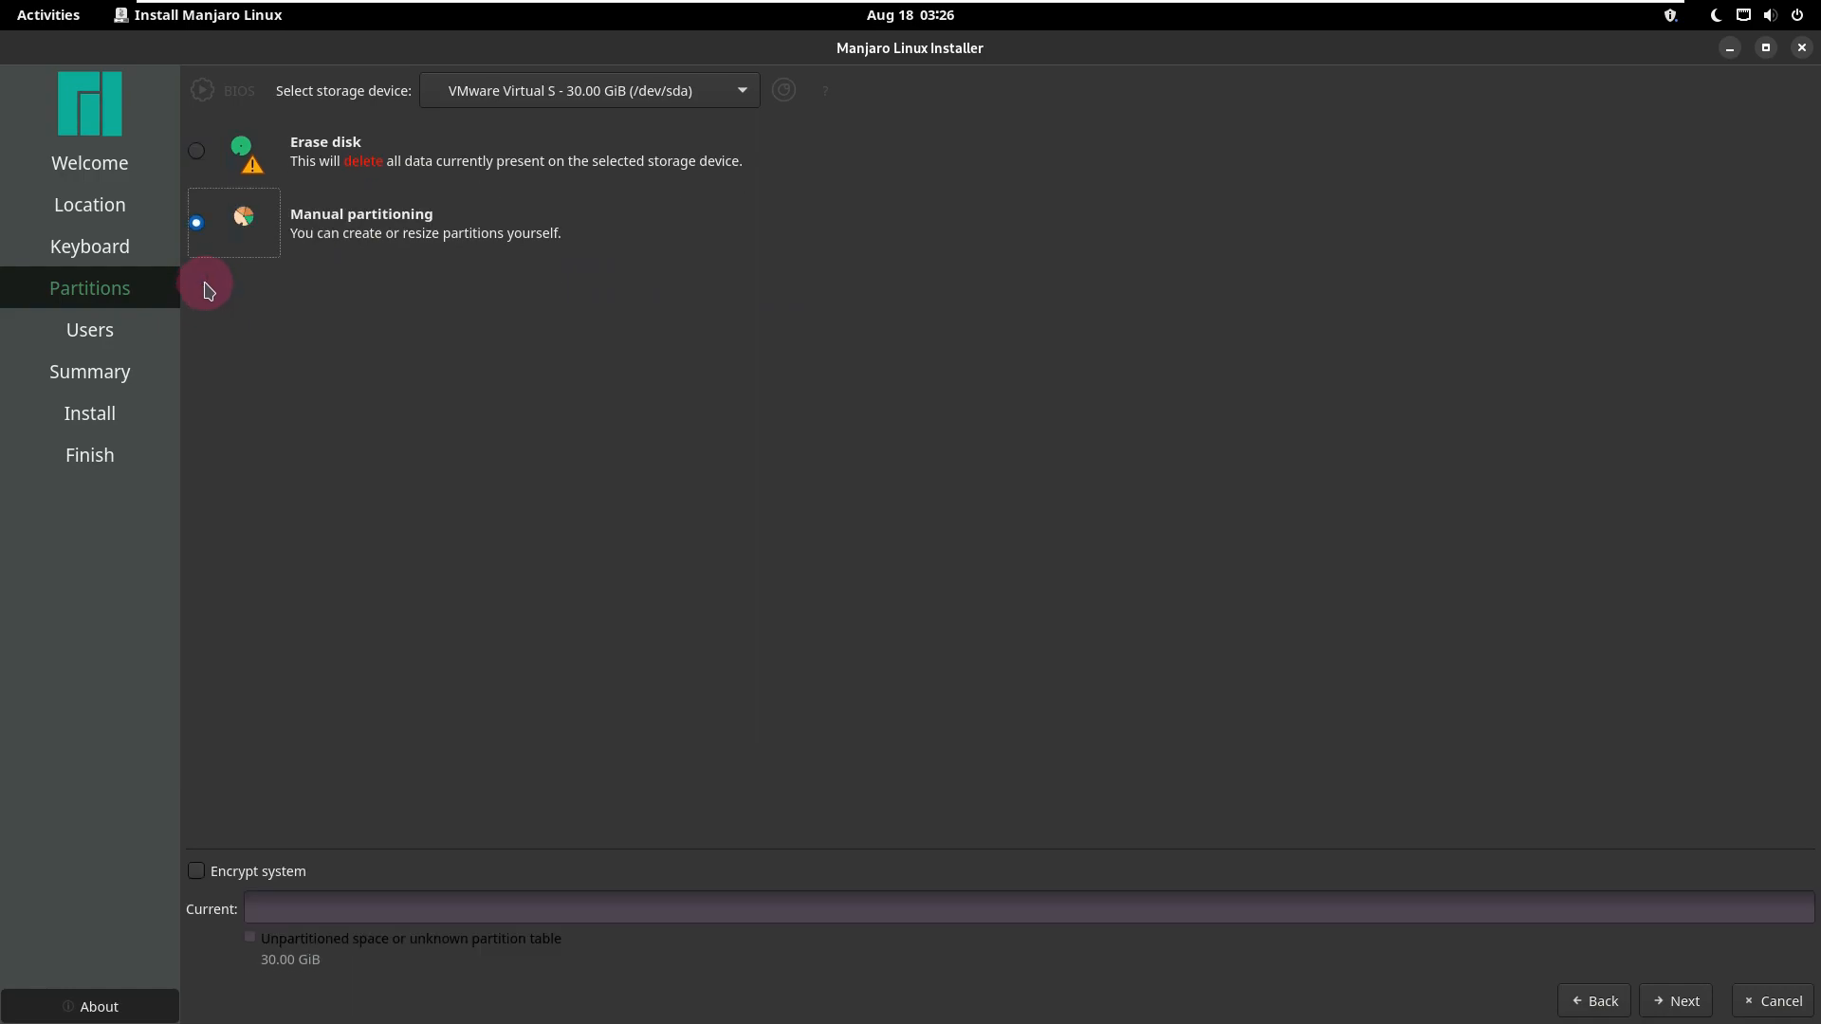
click(199, 156)
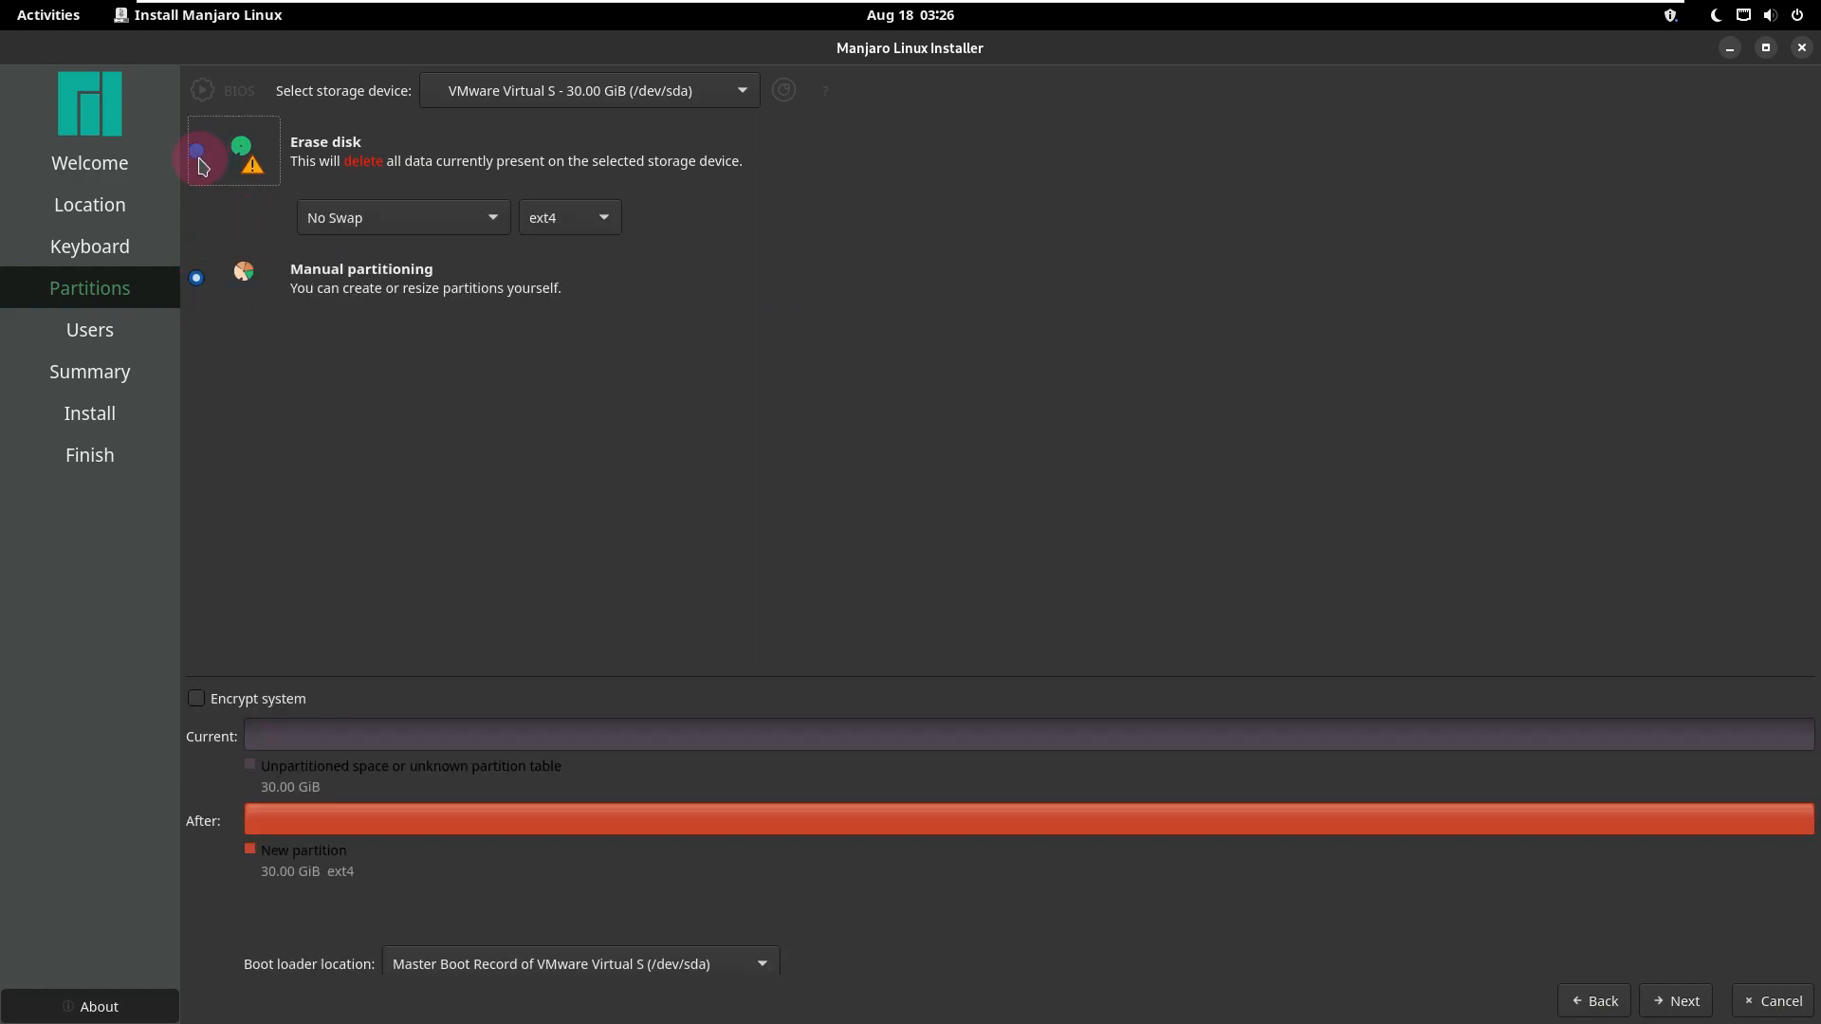
Step: Check the system encryption and boot loader location options, leave encryption off and the Master Boot Record selected, and continue to the user setup
click(227, 749)
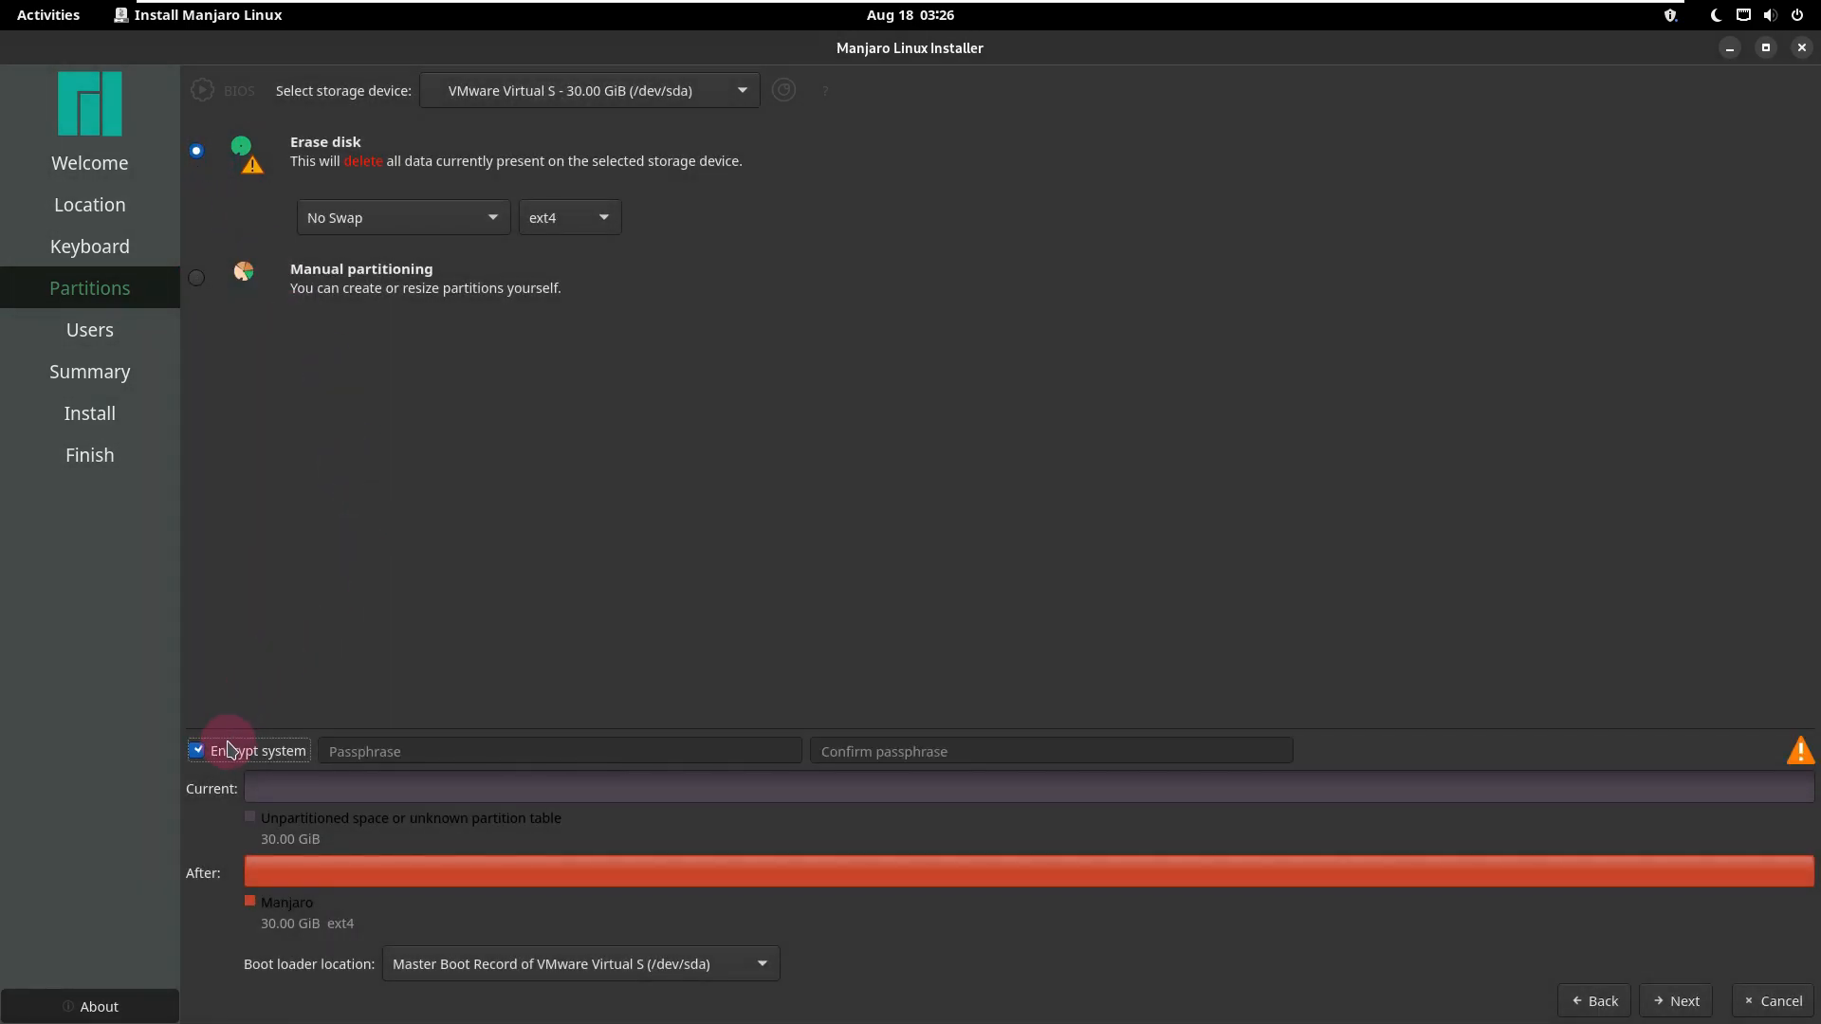
click(226, 749)
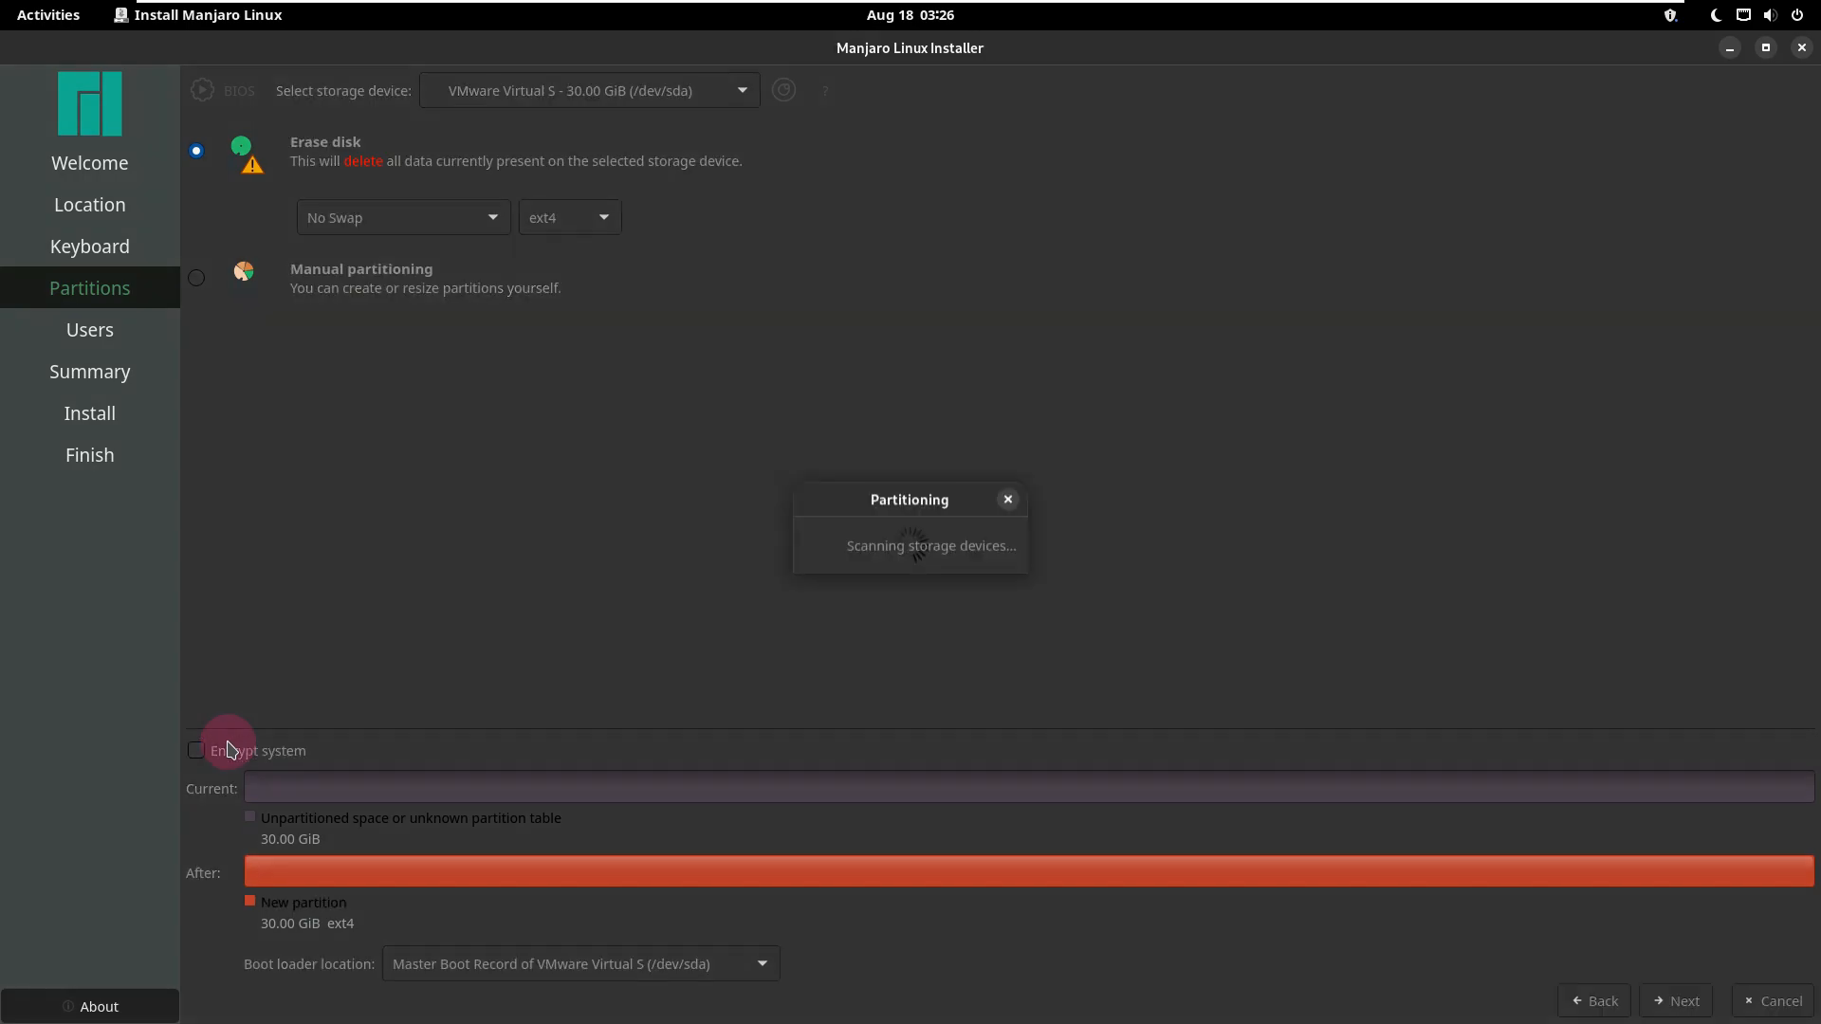
click(583, 965)
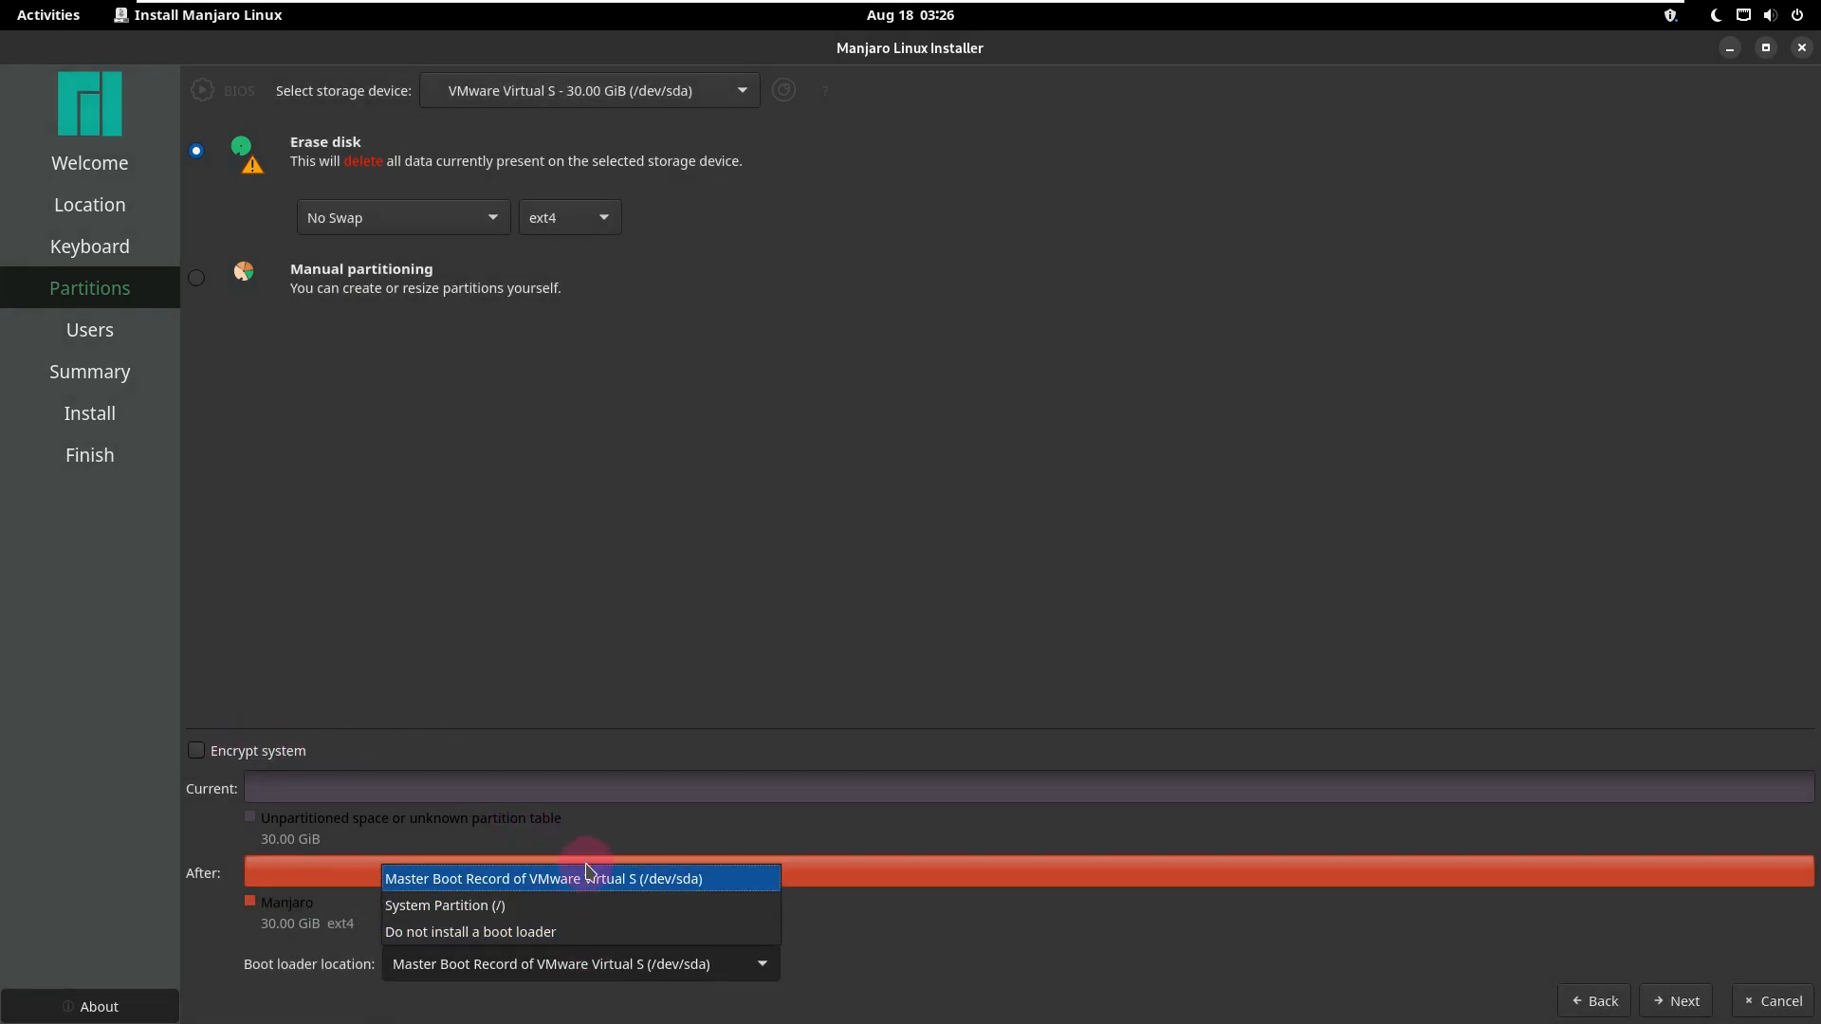
click(759, 578)
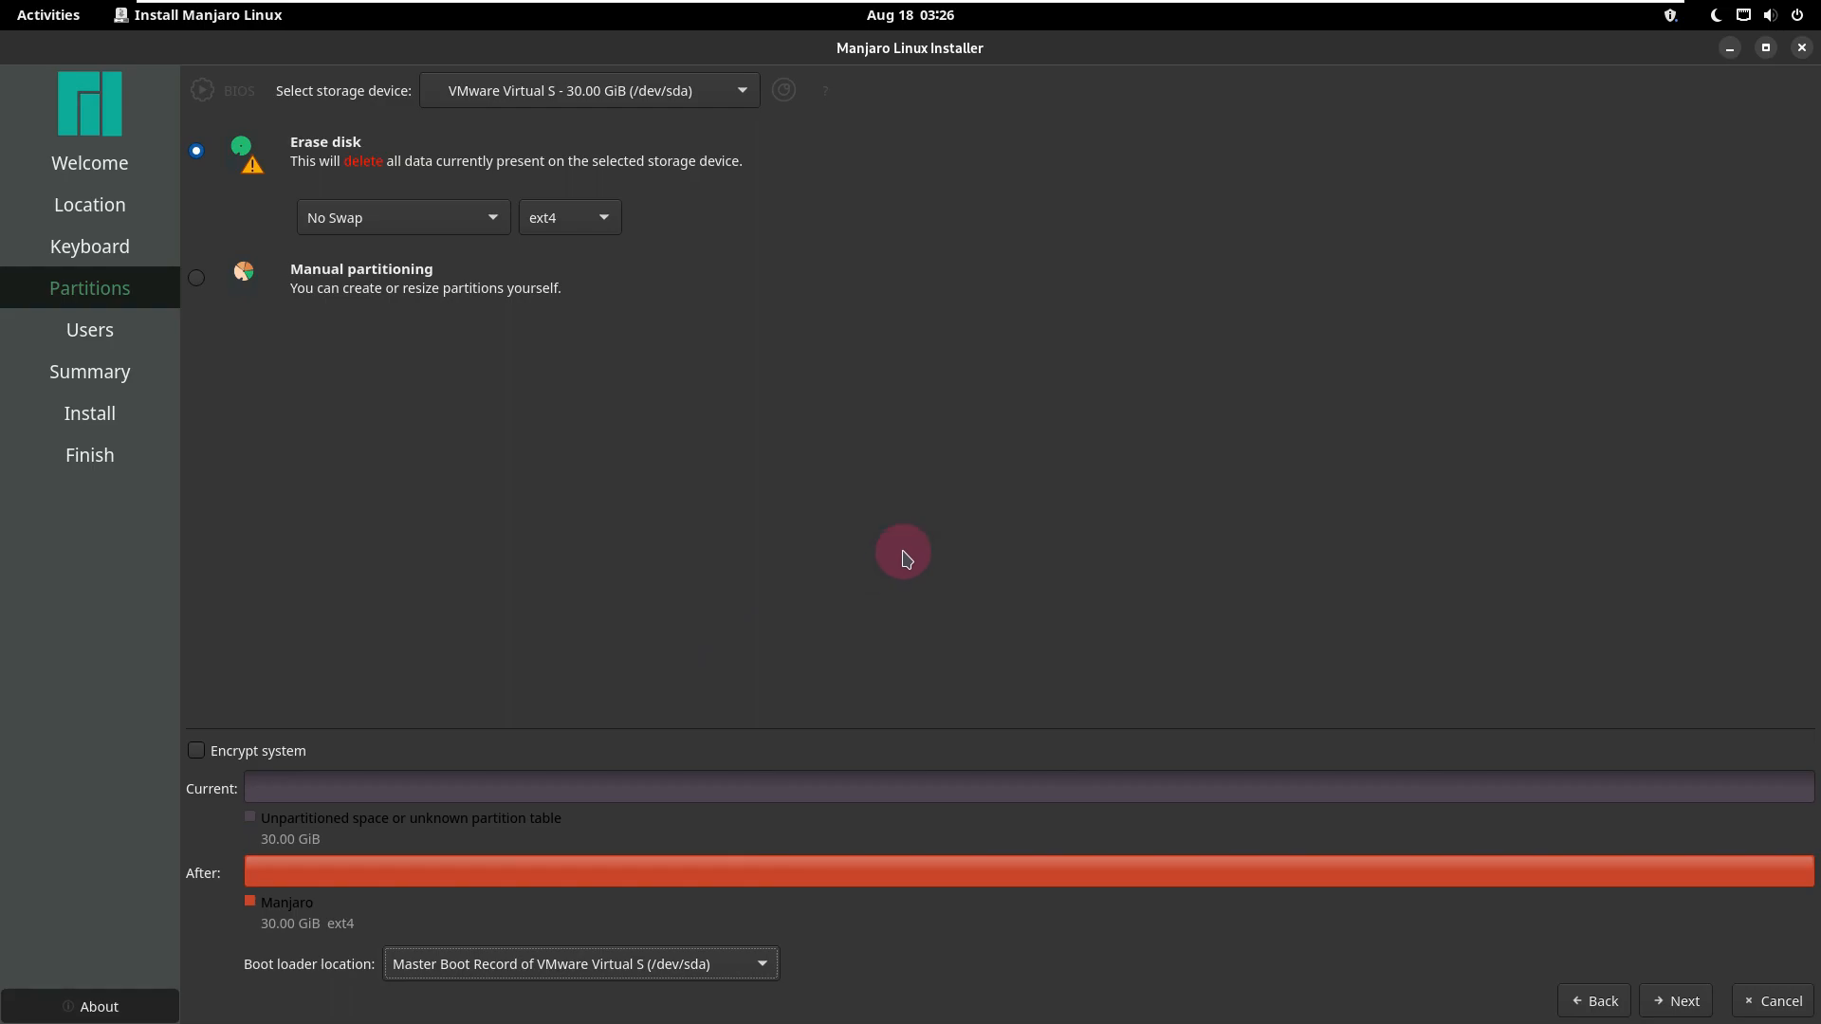
click(1671, 1001)
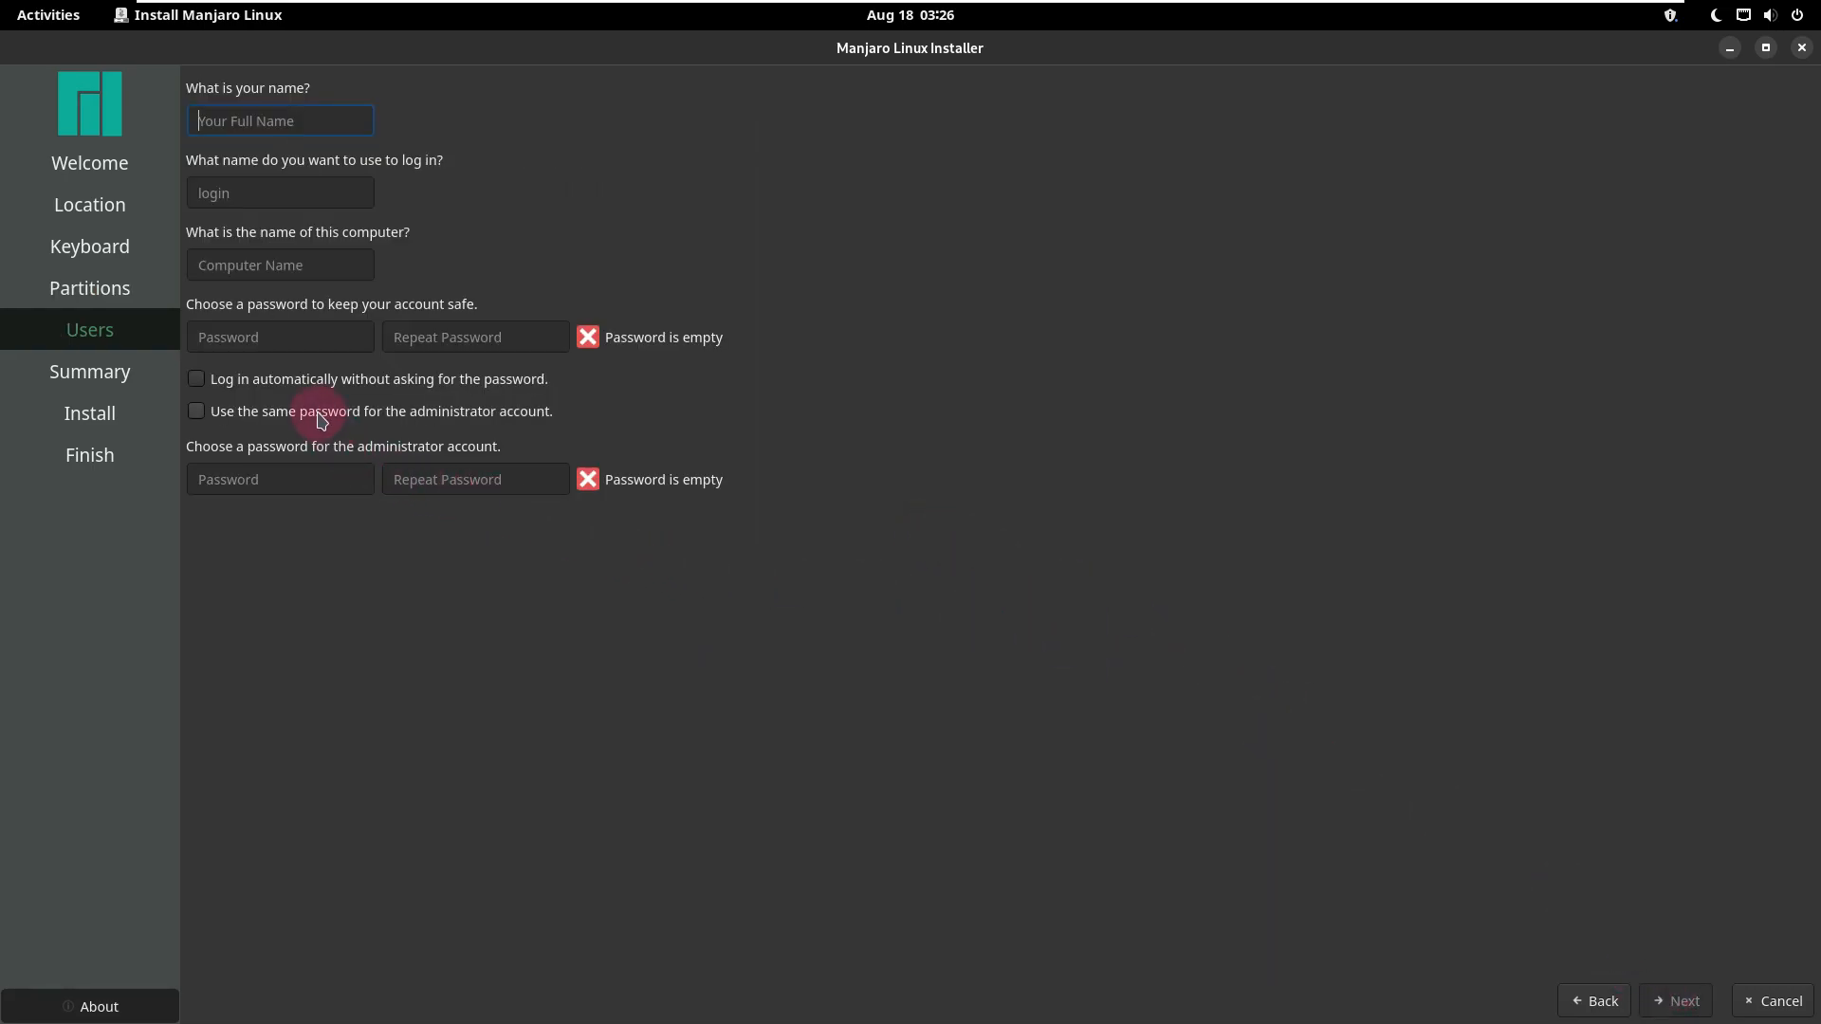
Step: Enable automatic login and the same password for the administrator account, and use runboxing as the user name and computer name
click(320, 406)
click(313, 380)
click(249, 121)
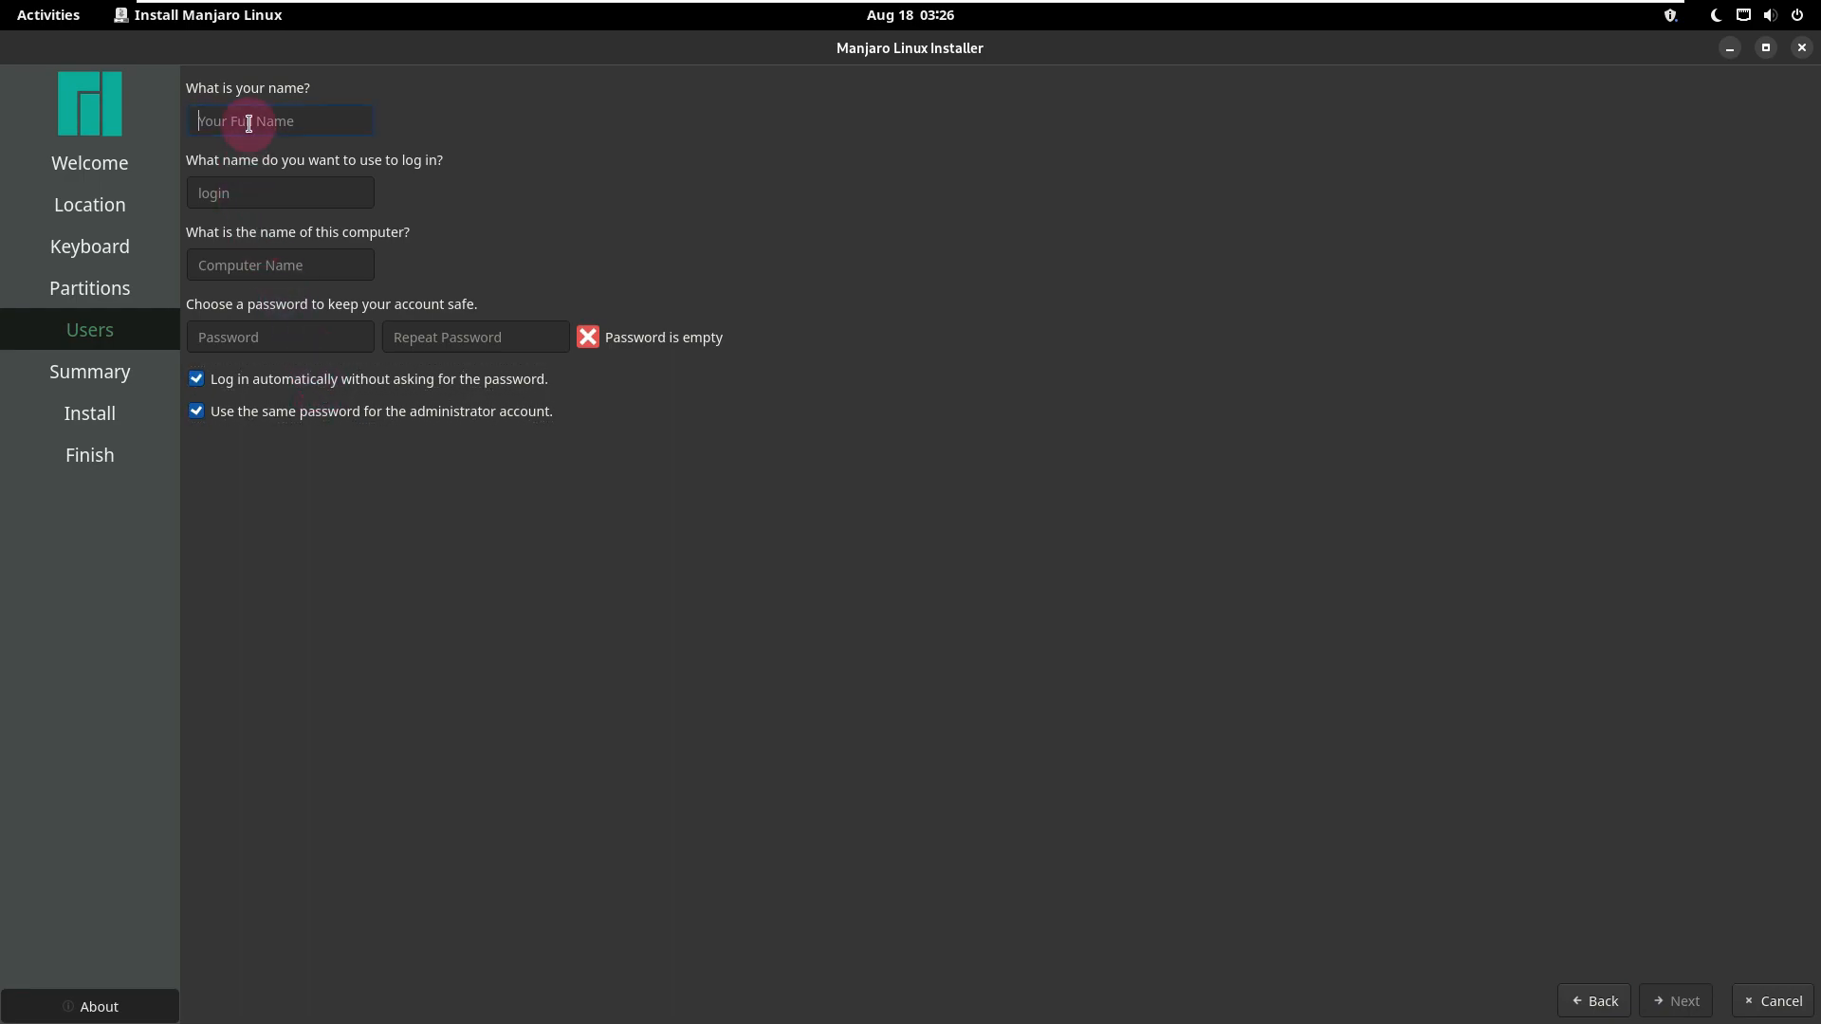
text(runboxing)
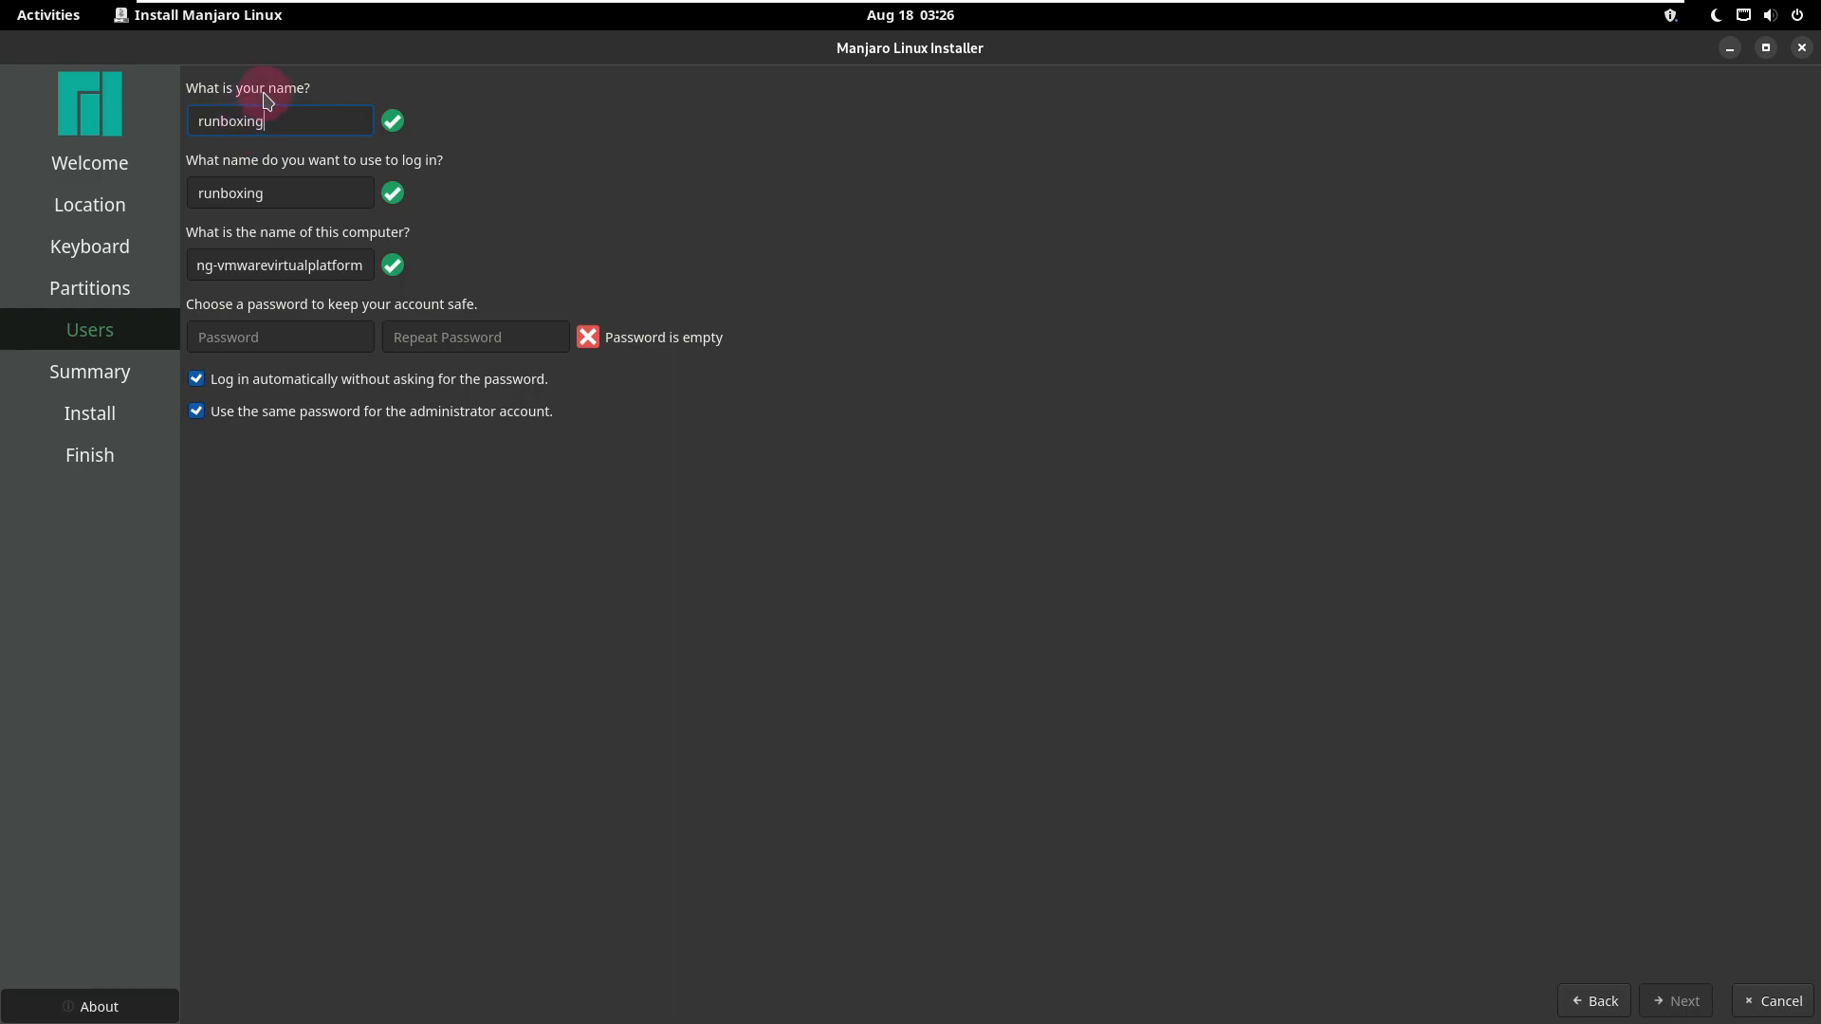
drag(213, 265, 812, 273)
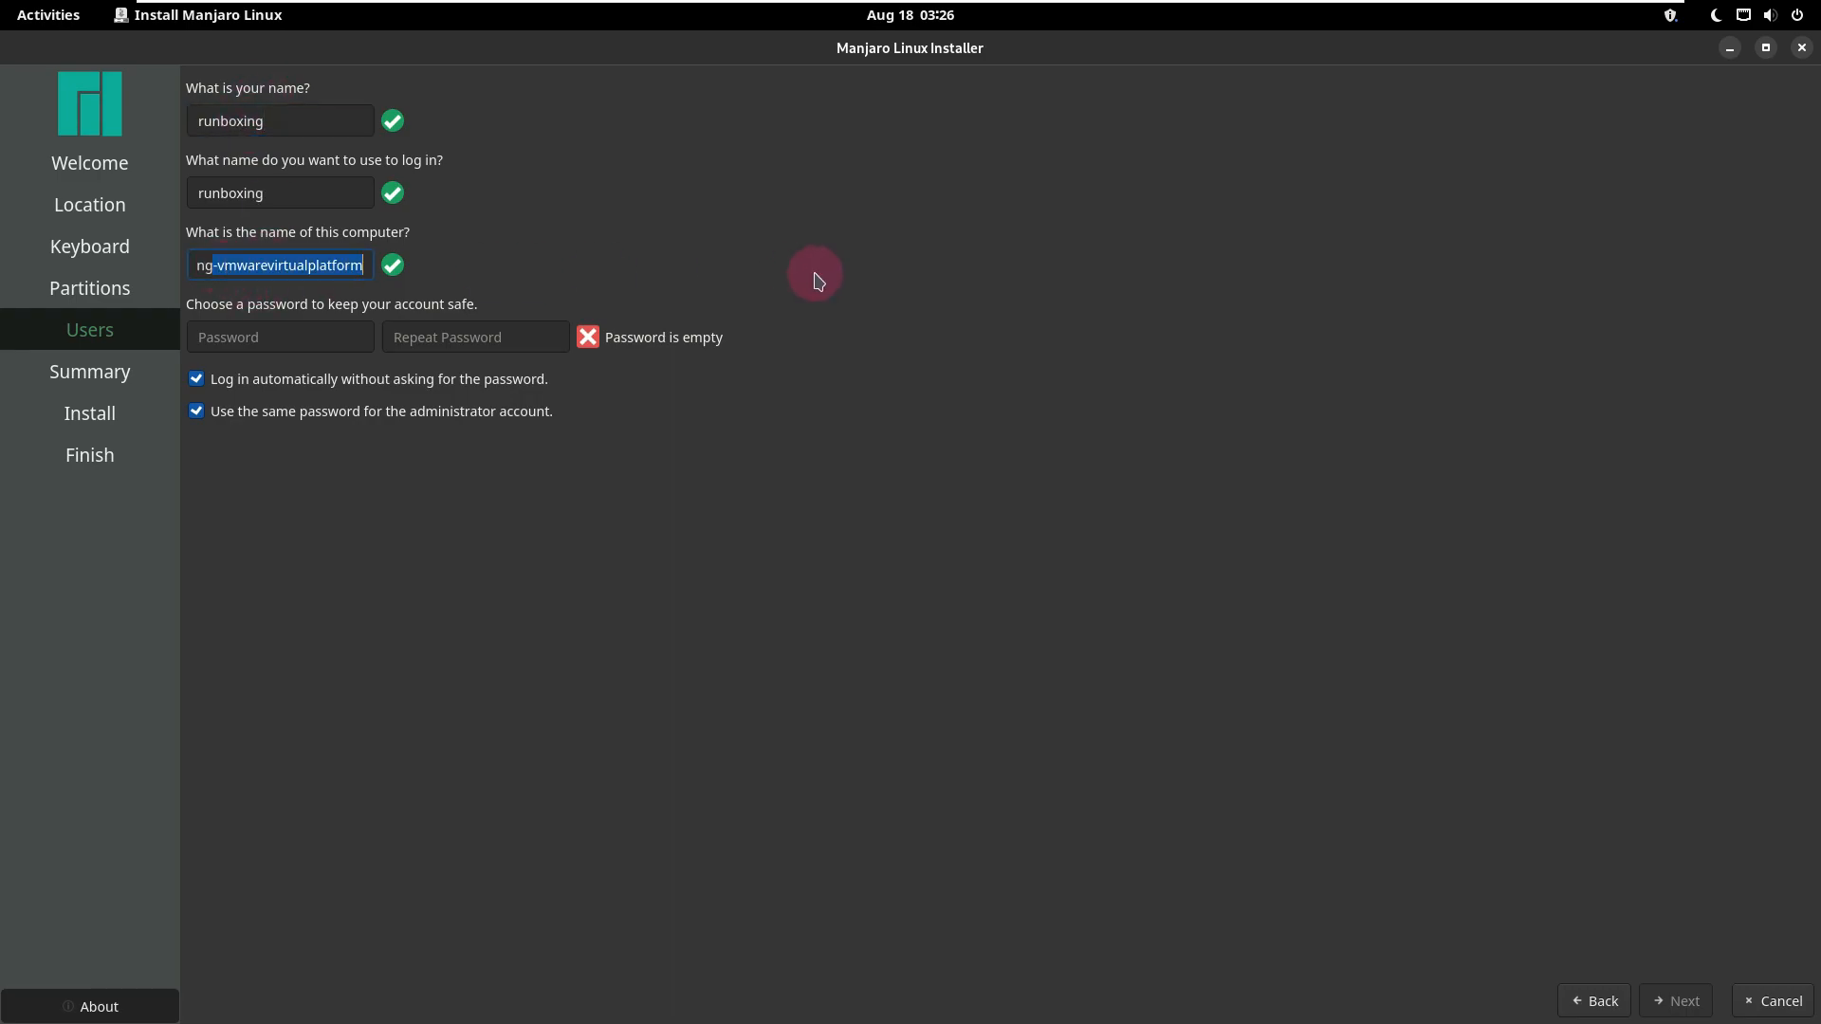
key(BackSpace)
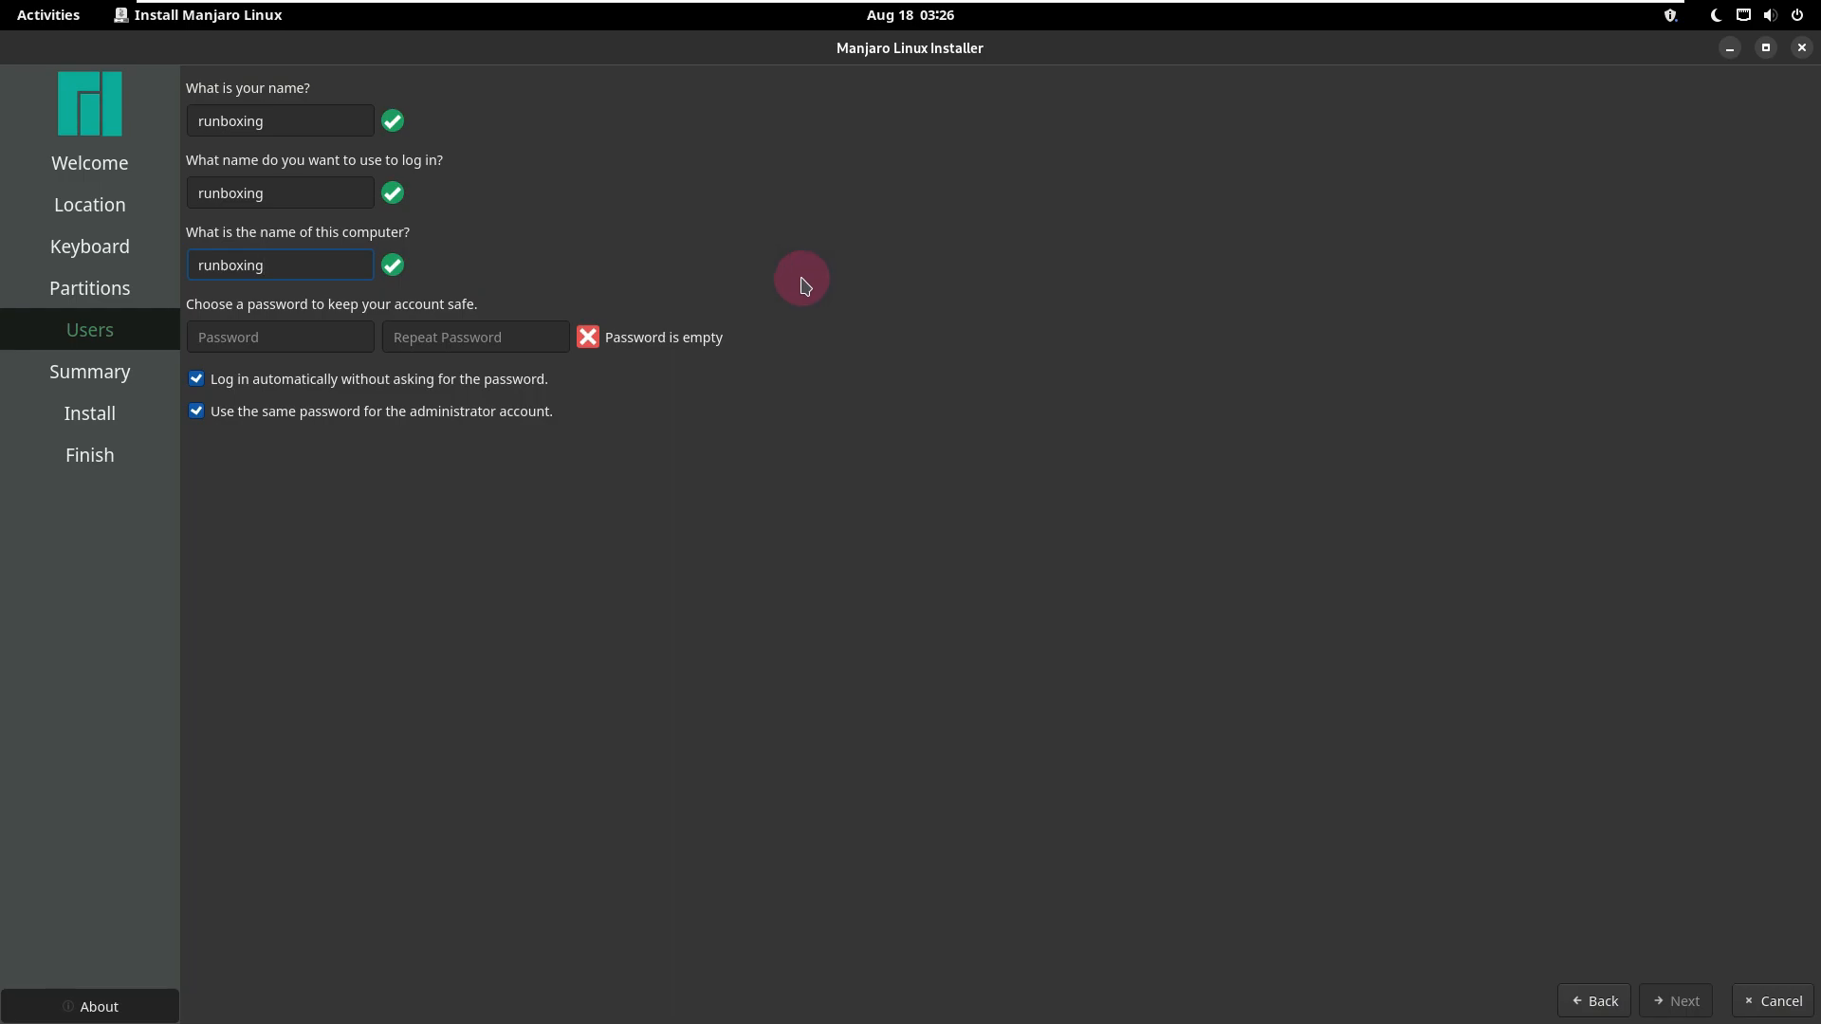
Step: Enter and repeat the account password, and continue to the installation summary
click(312, 334)
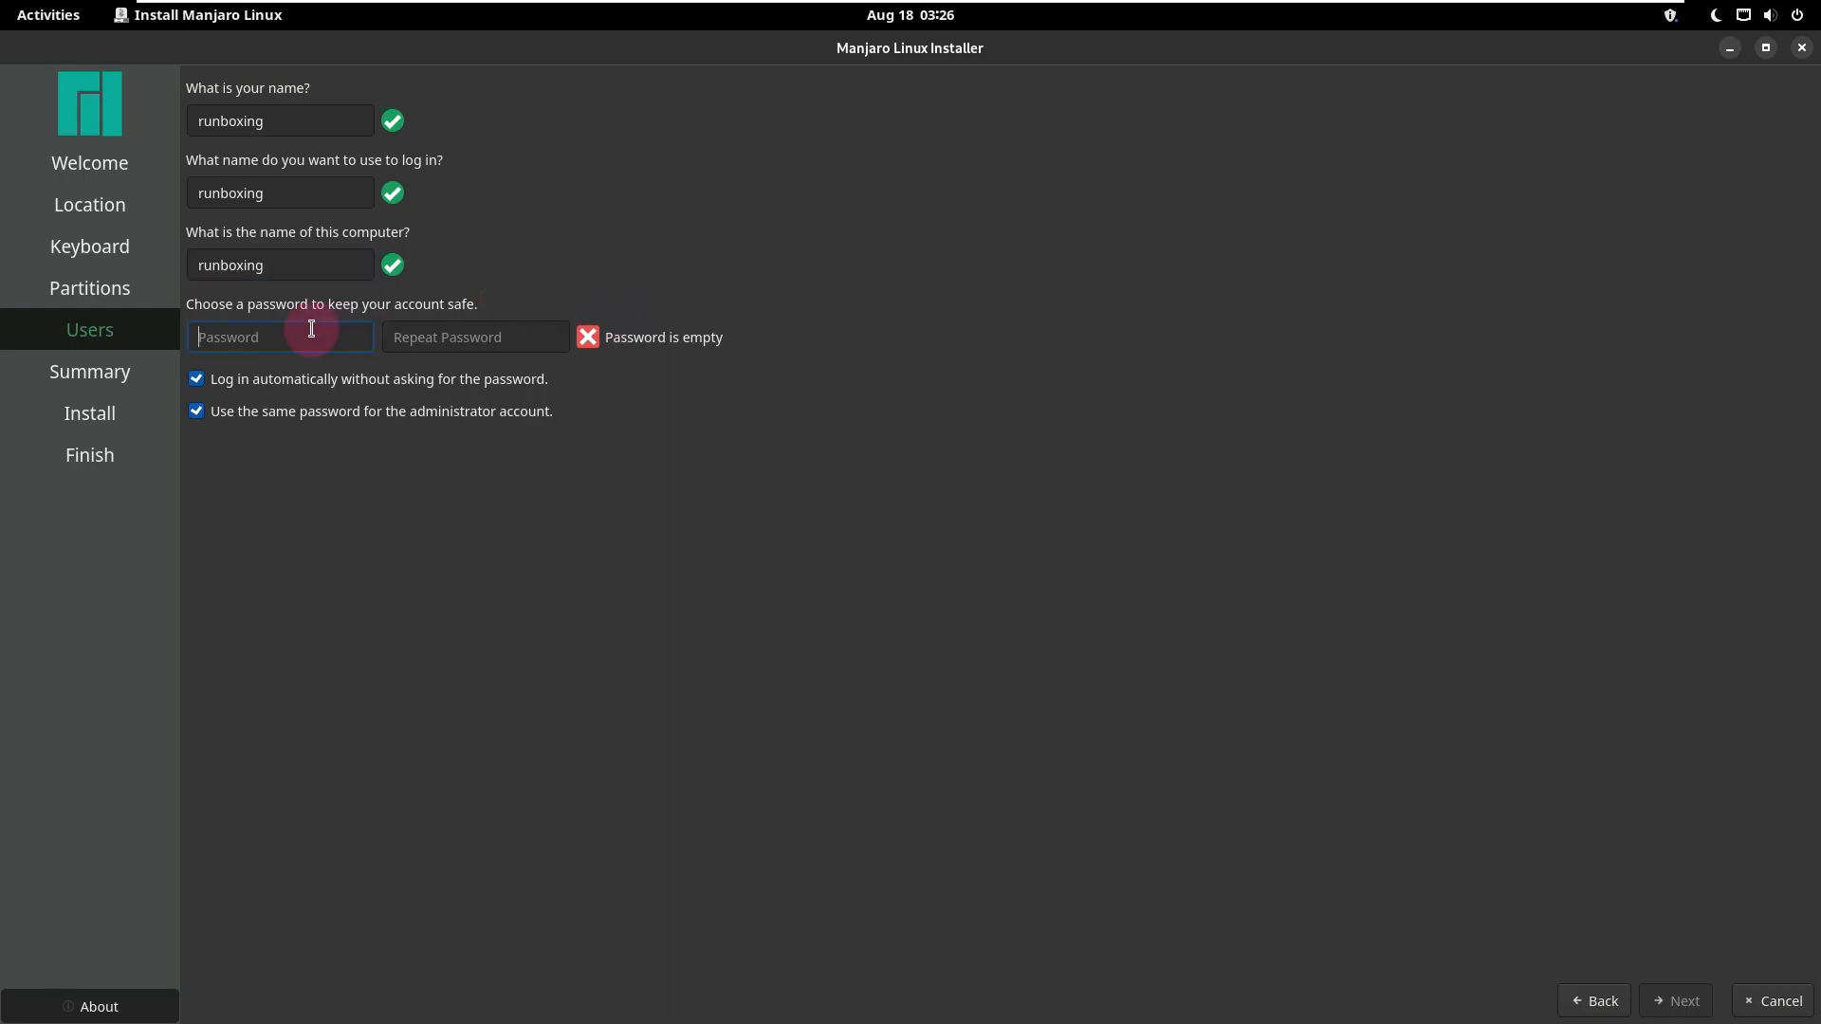
text(••)
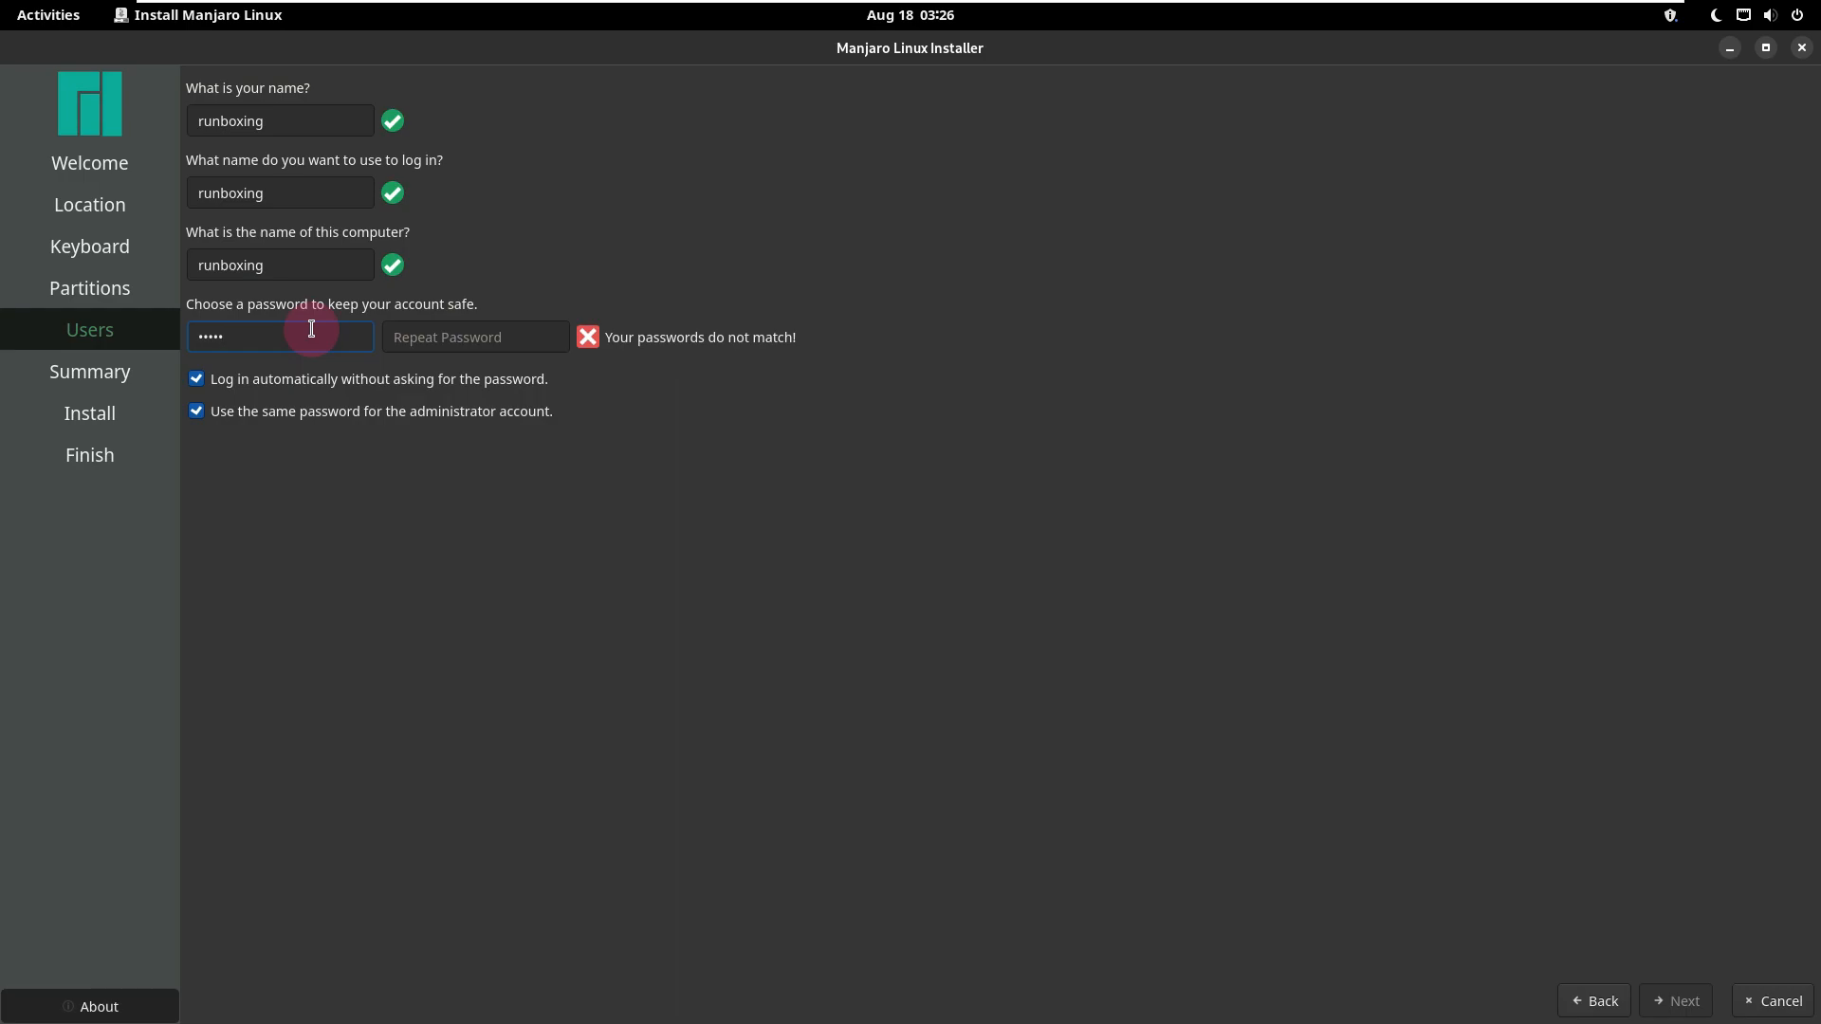
click(475, 338)
text(•••••)
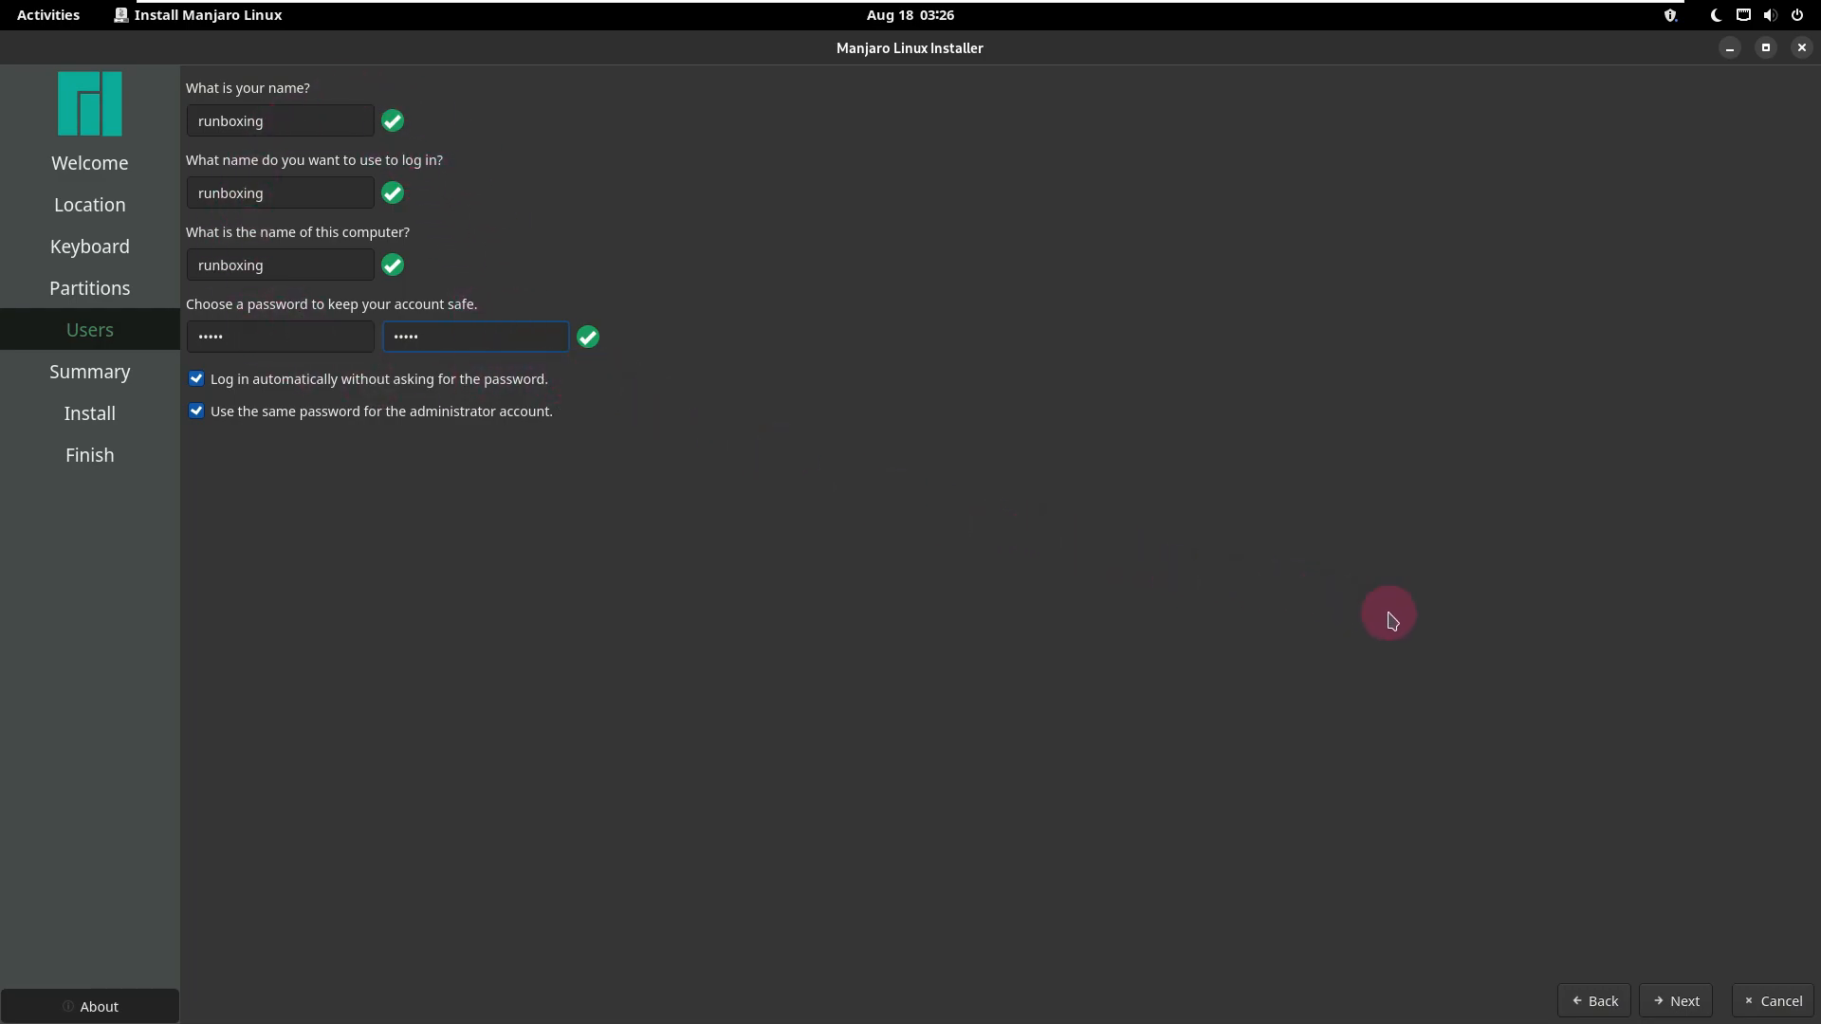
click(1682, 998)
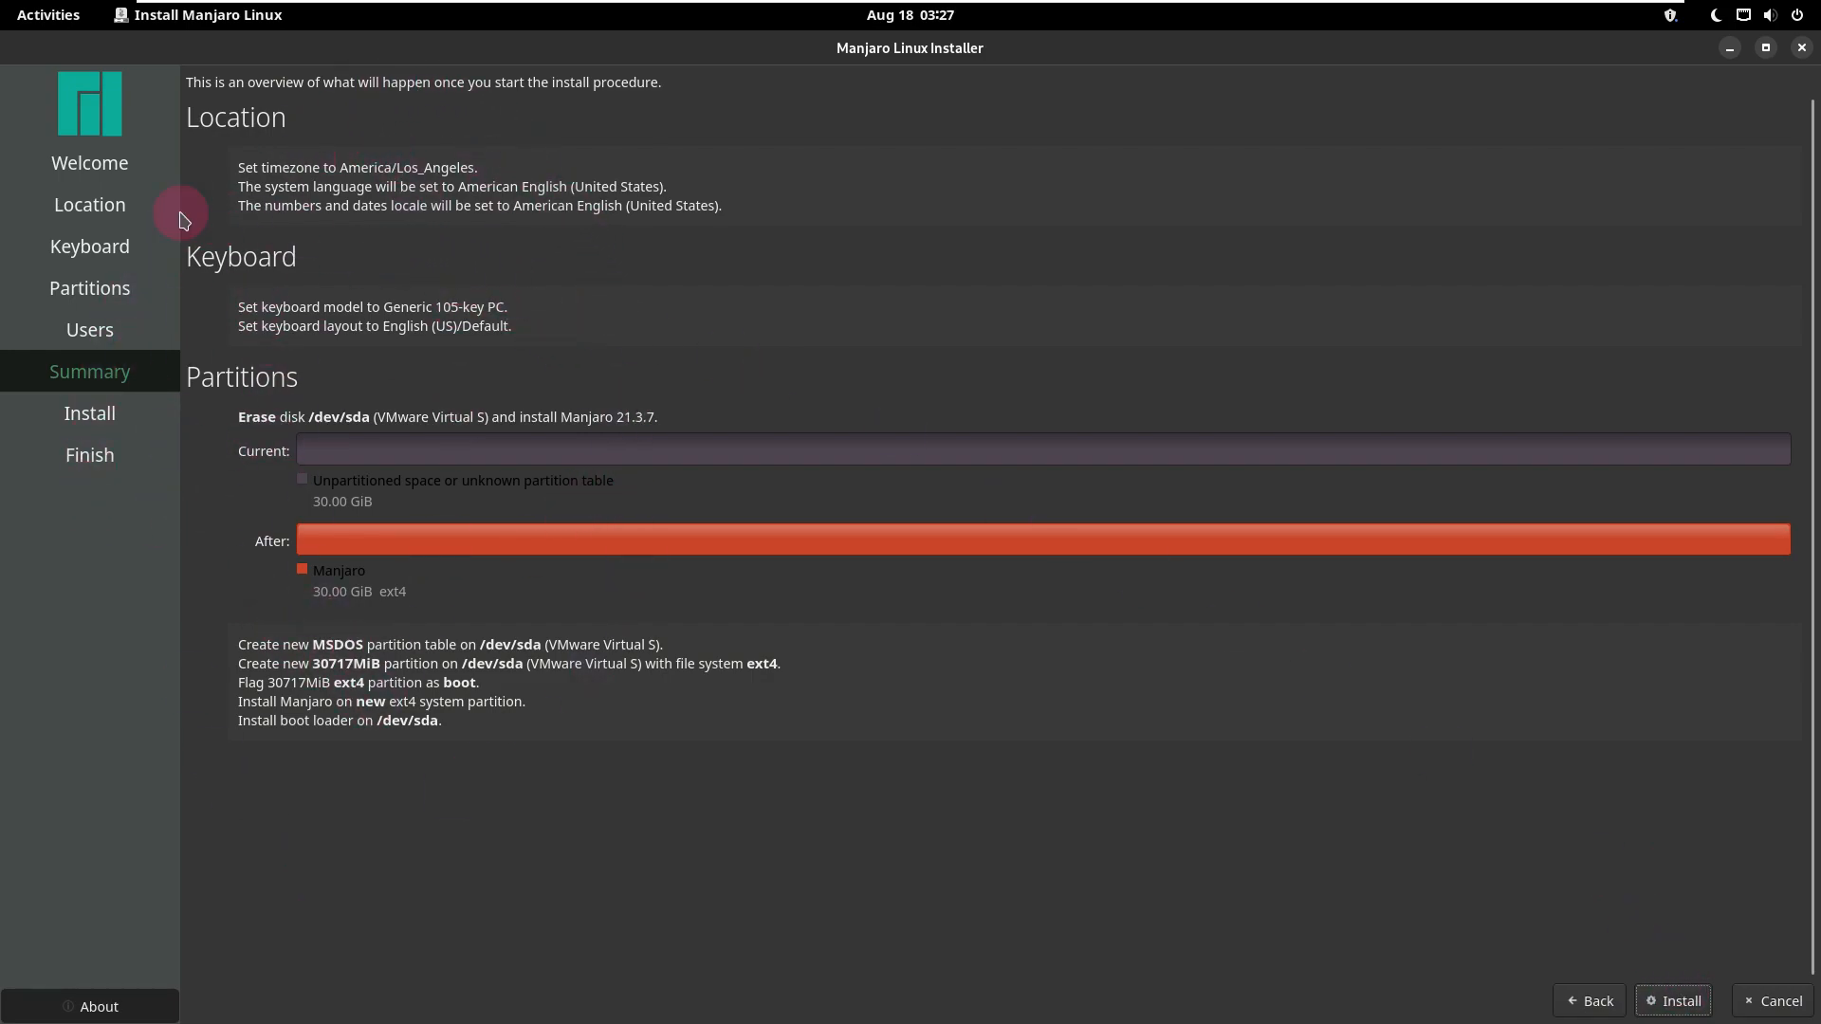
Step: Cancel the installation from the summary and quit the installer
click(199, 15)
click(114, 162)
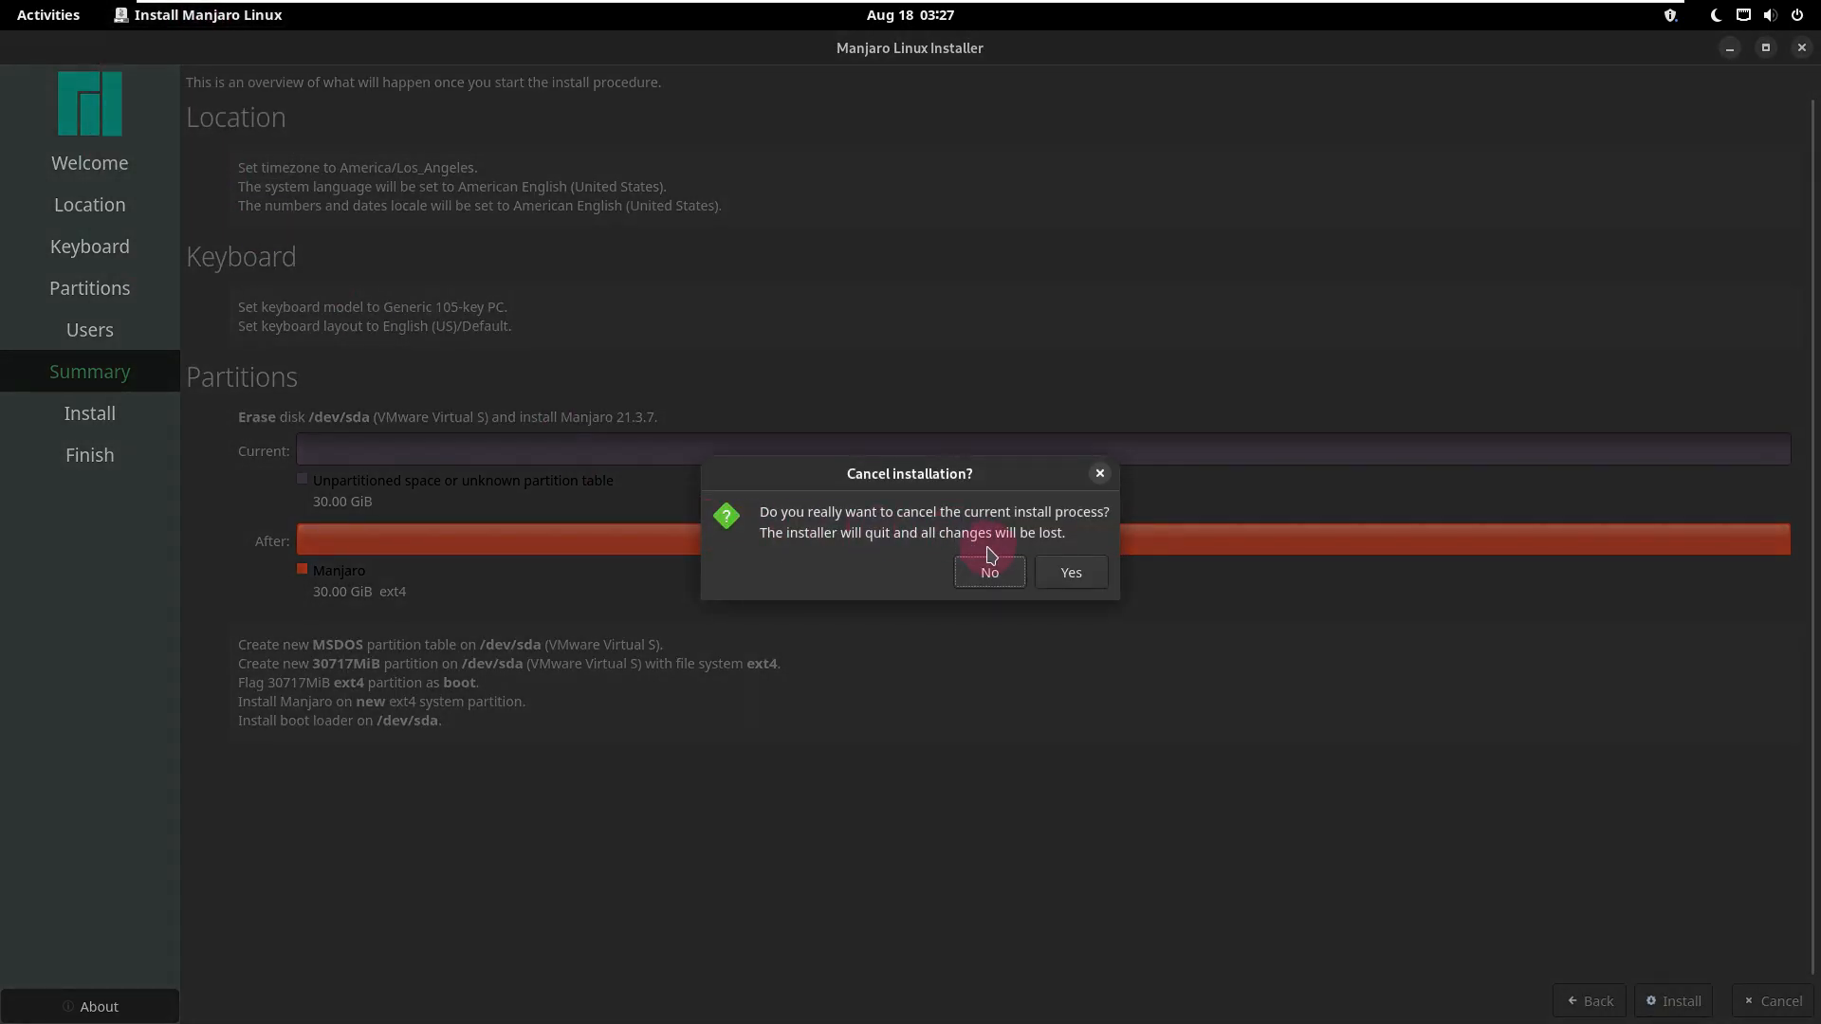
click(1071, 573)
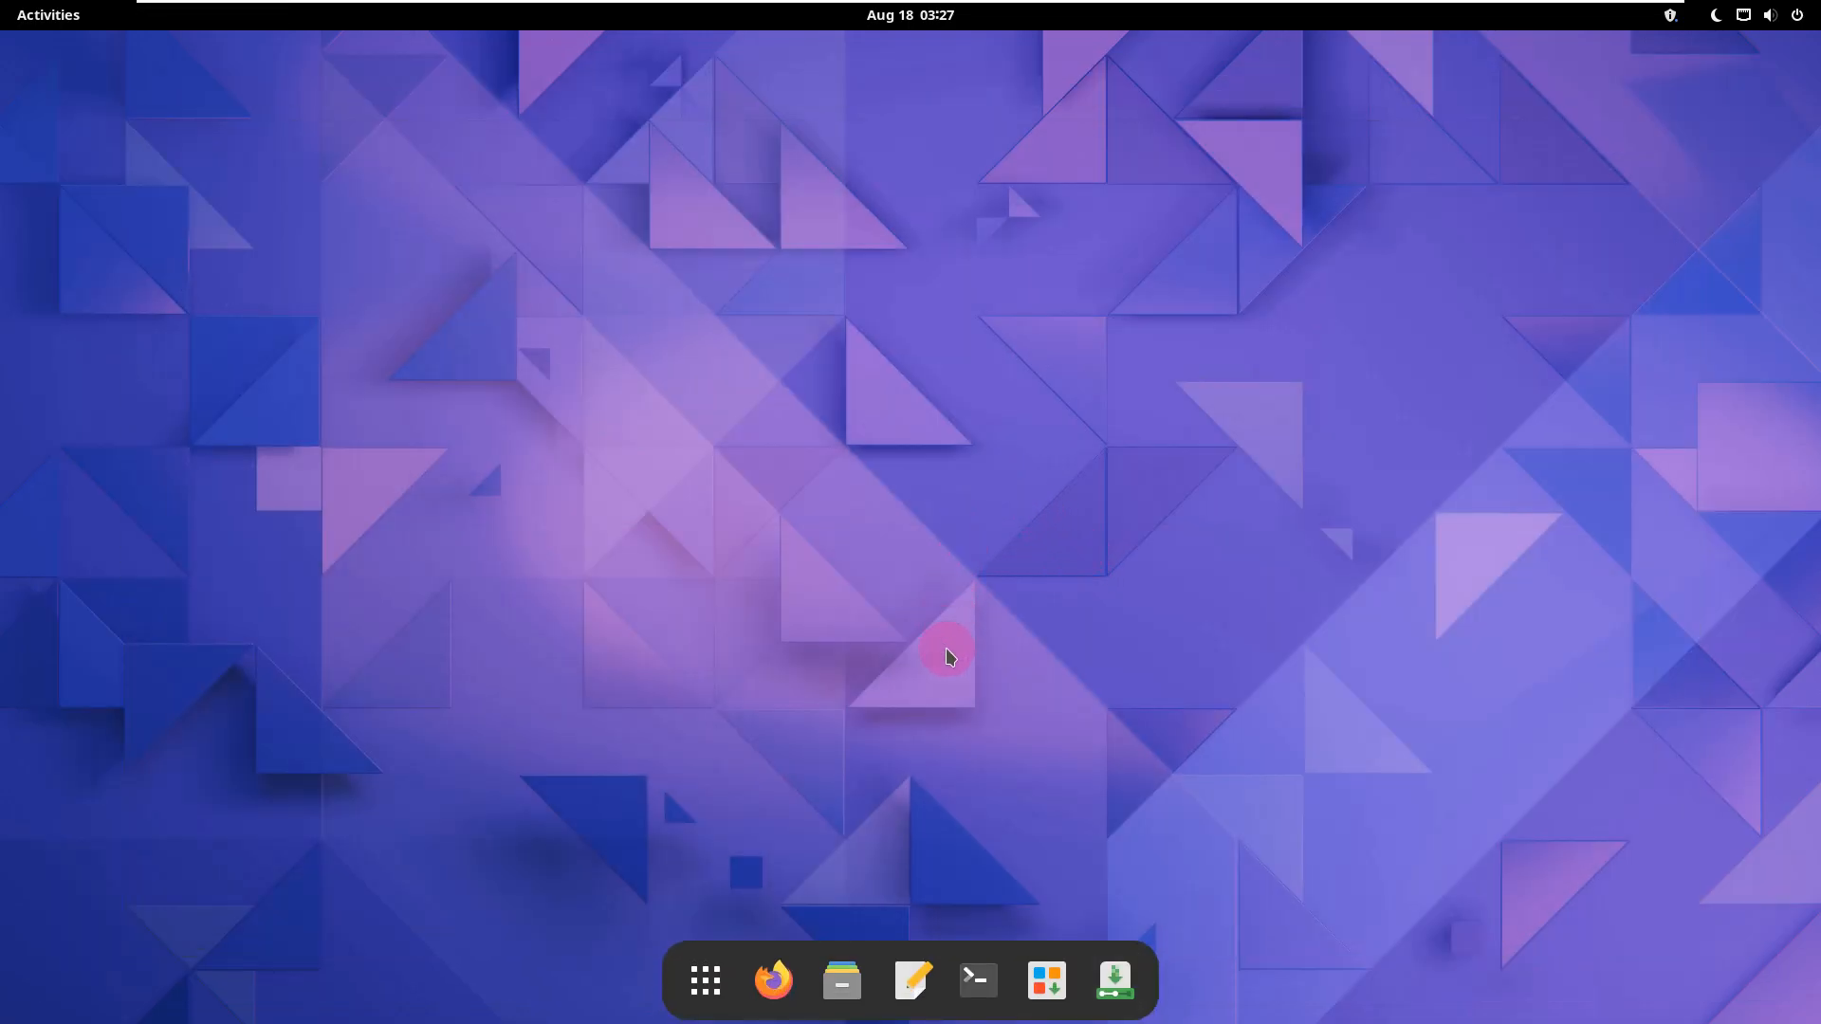
Step: Open a maximized Terminal window and view its About information
click(978, 979)
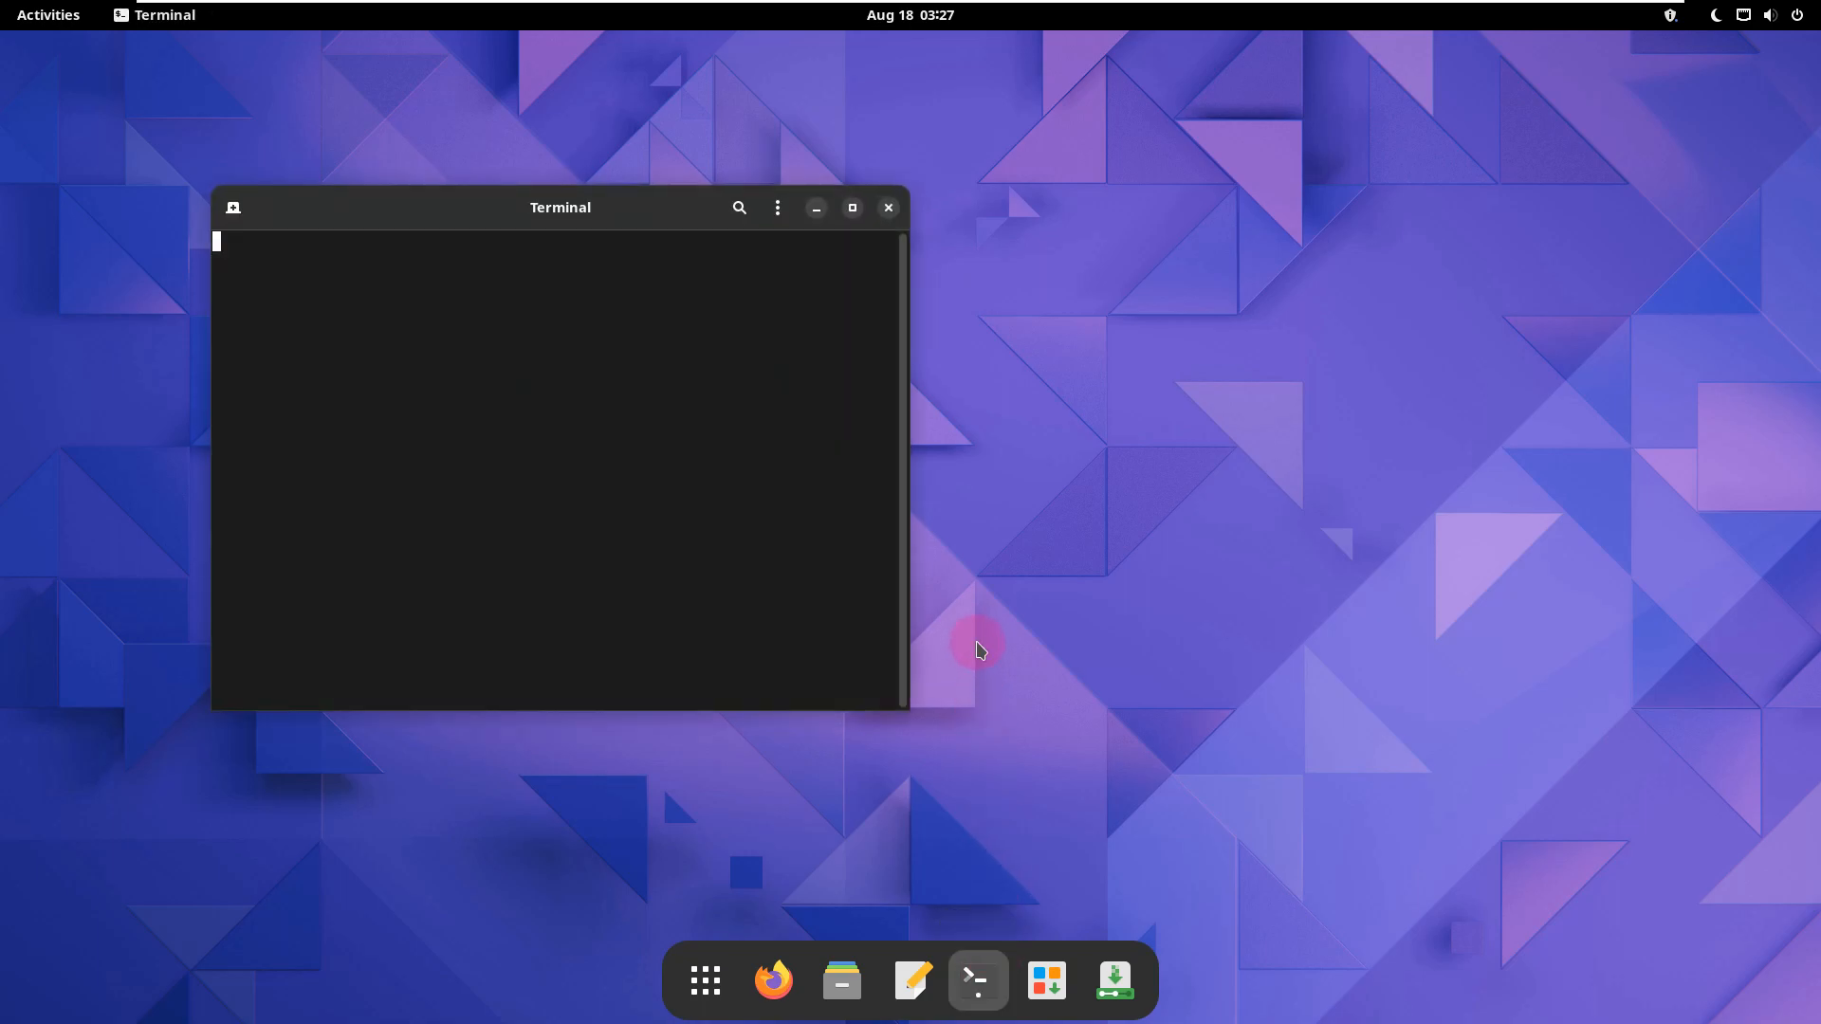
click(852, 208)
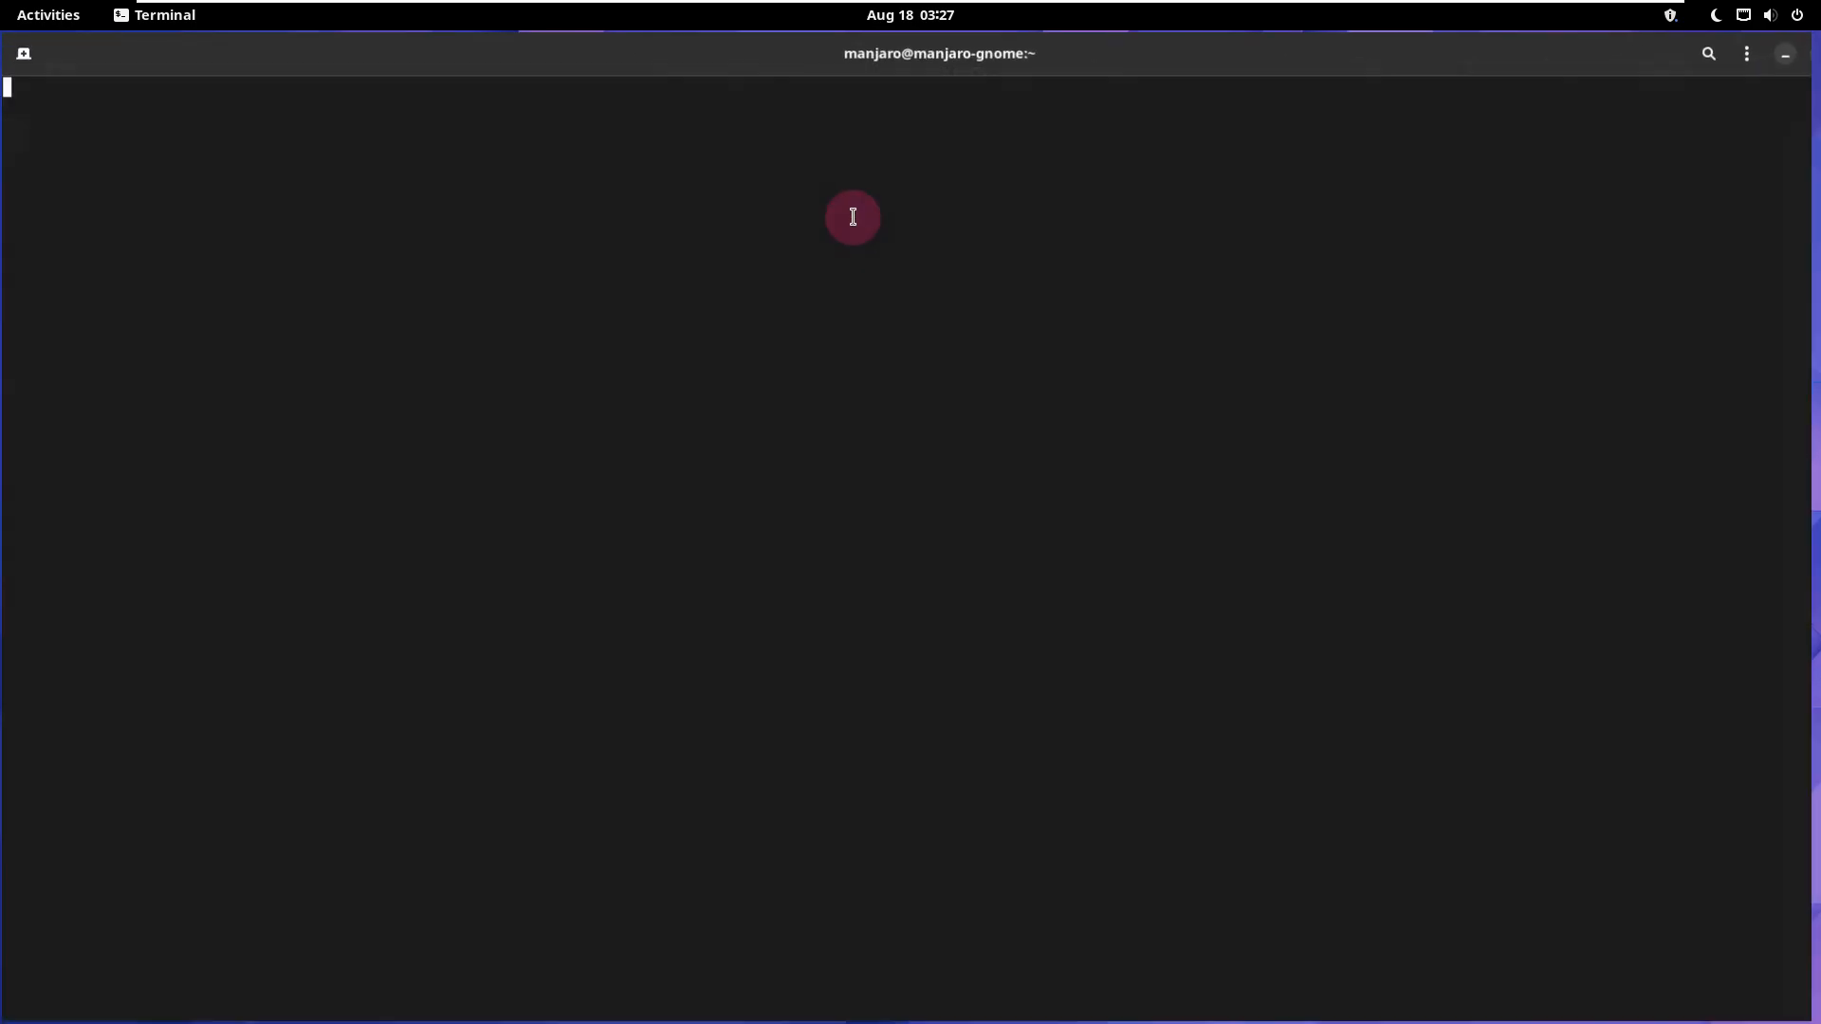
click(1689, 52)
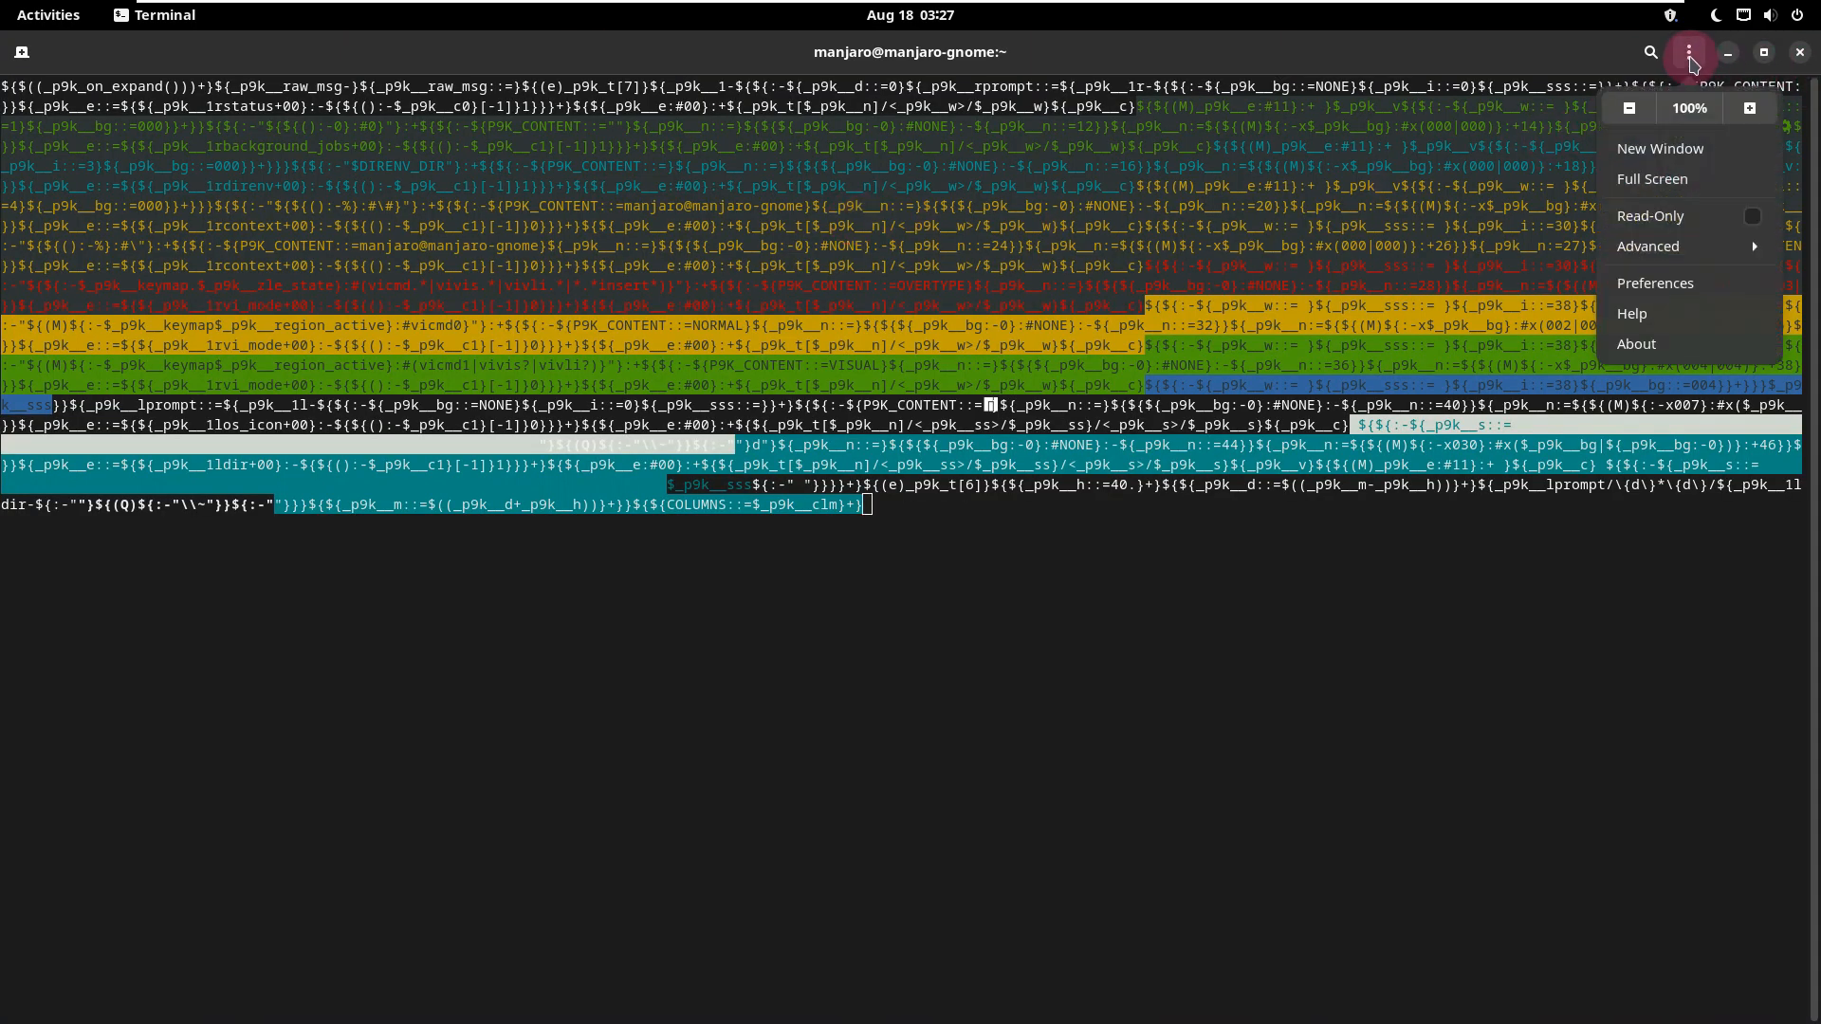
click(1641, 338)
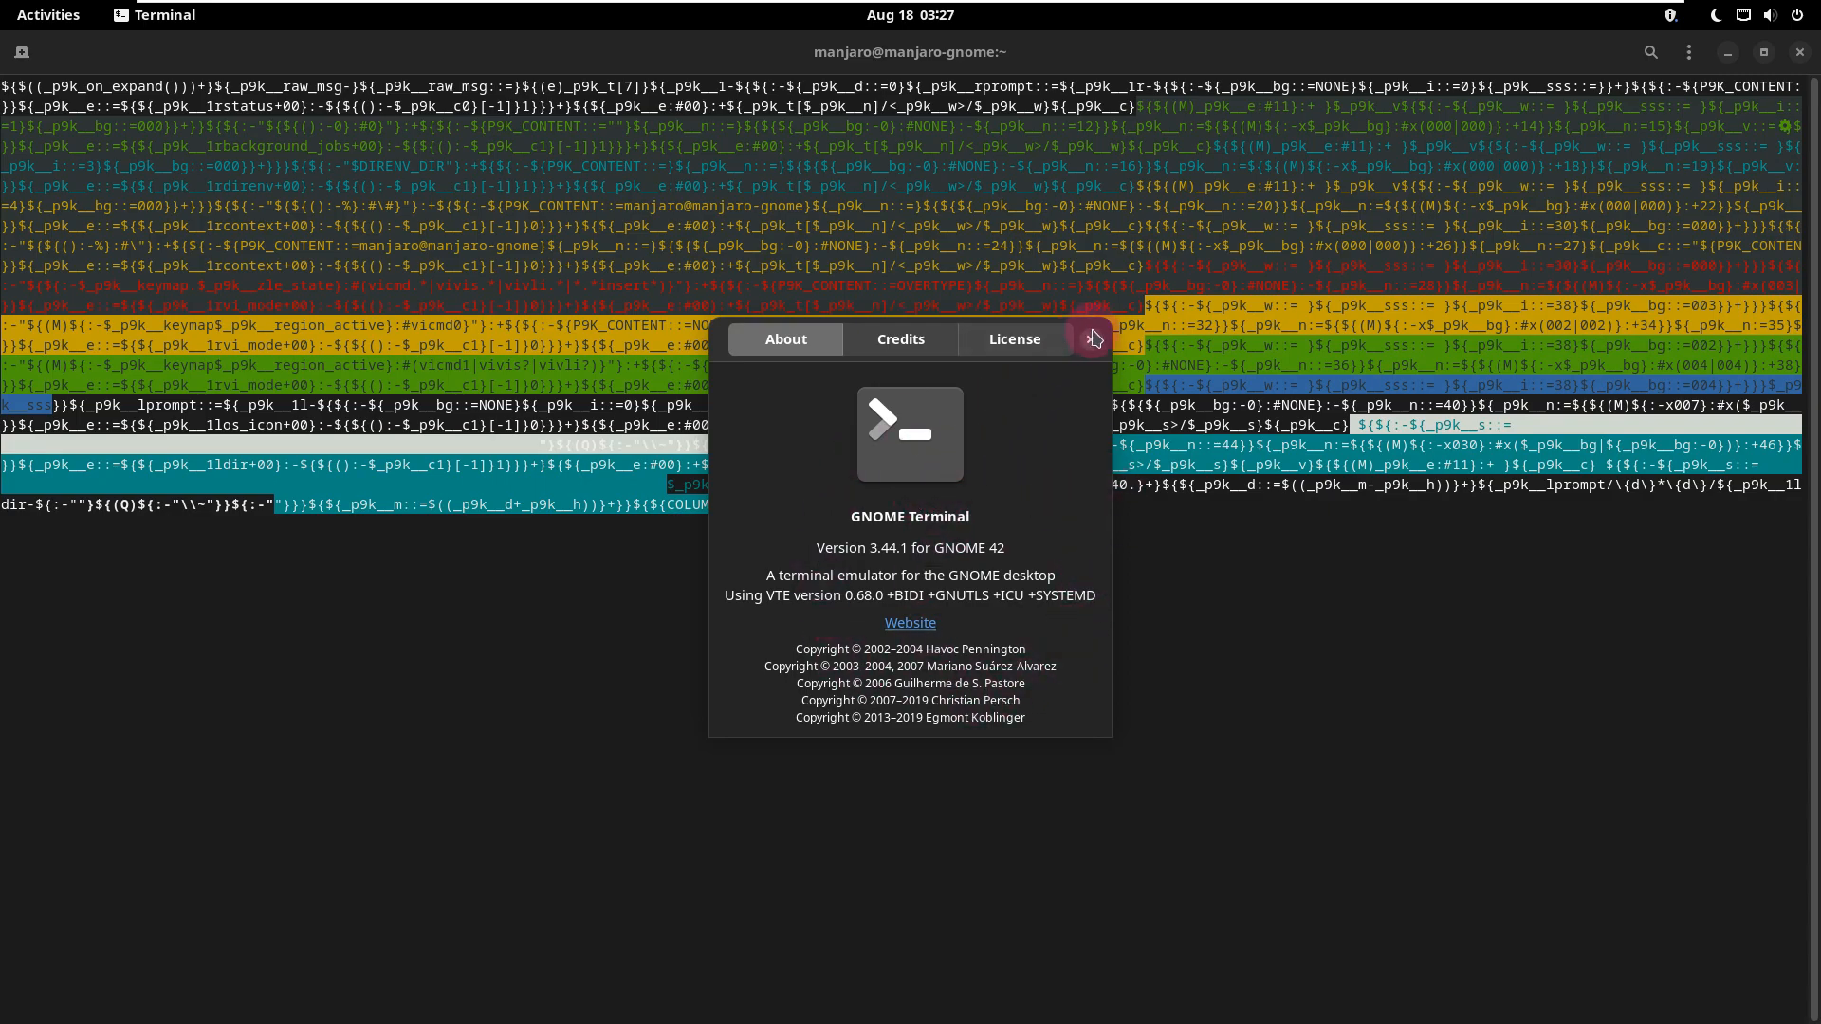
click(1091, 338)
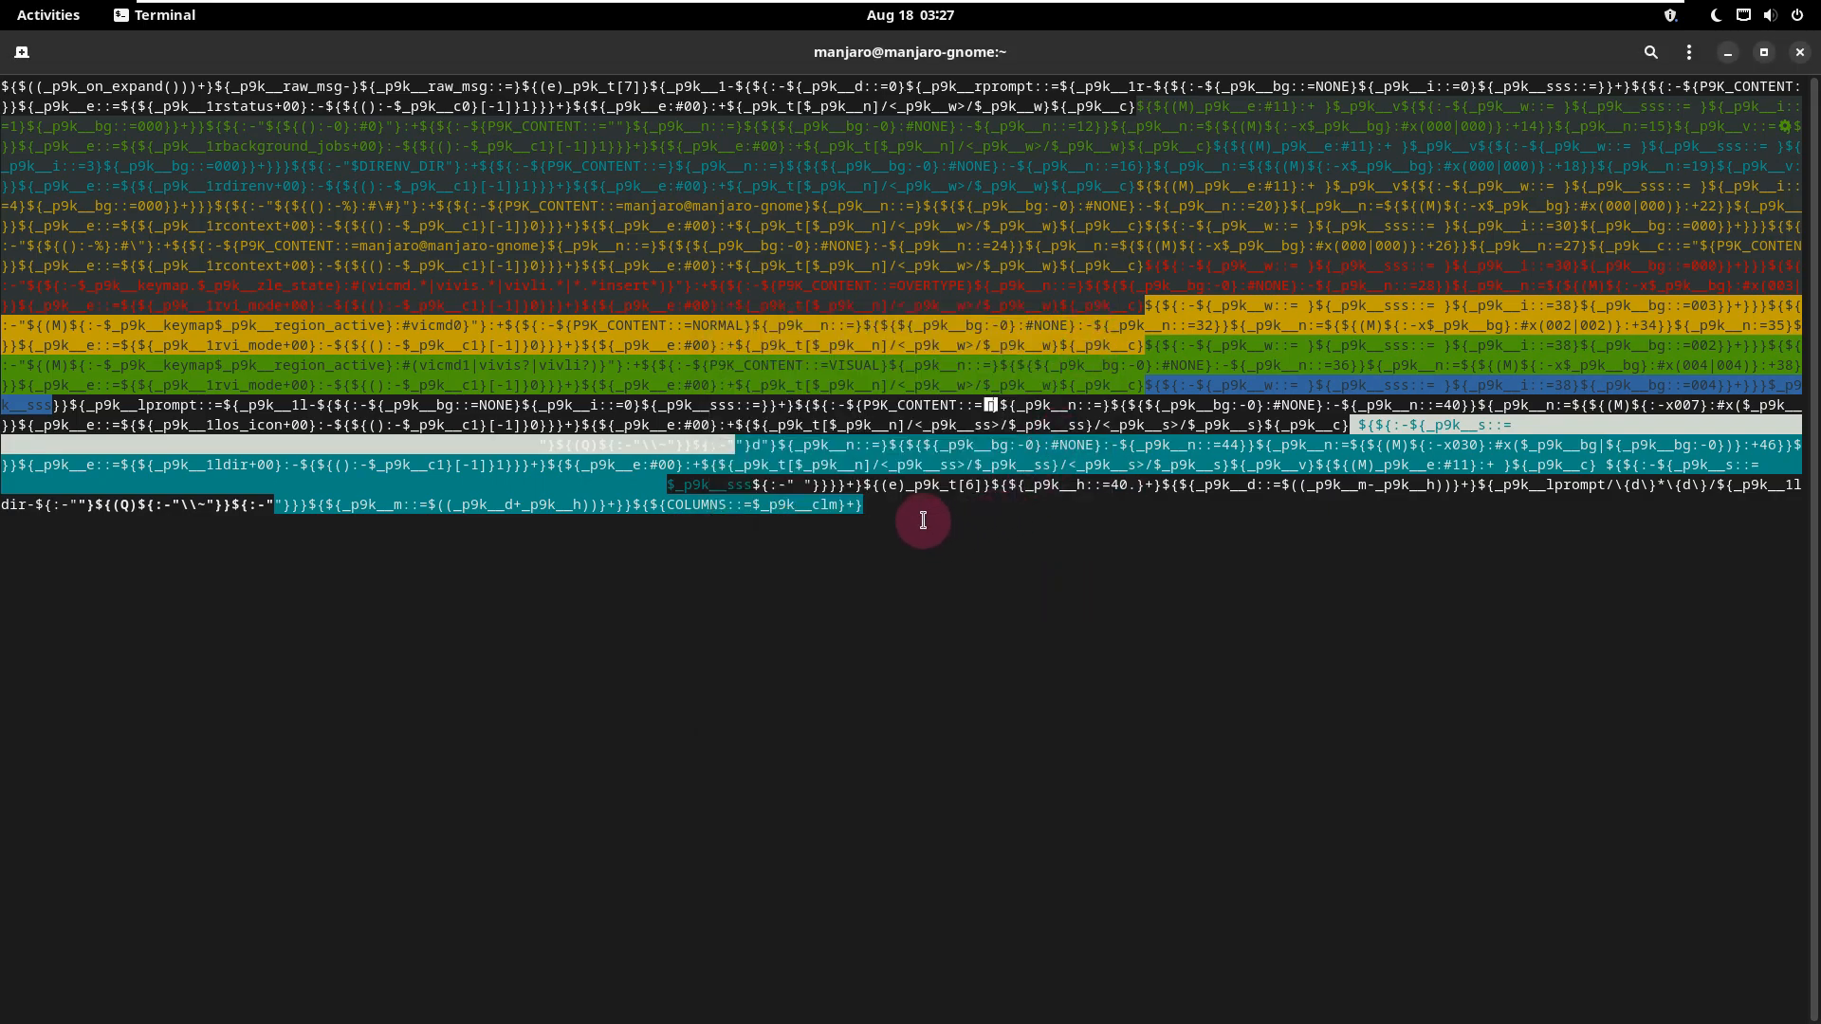
Step: Replace the garbled terminal tab with a new one and try to run meofetch
click(22, 51)
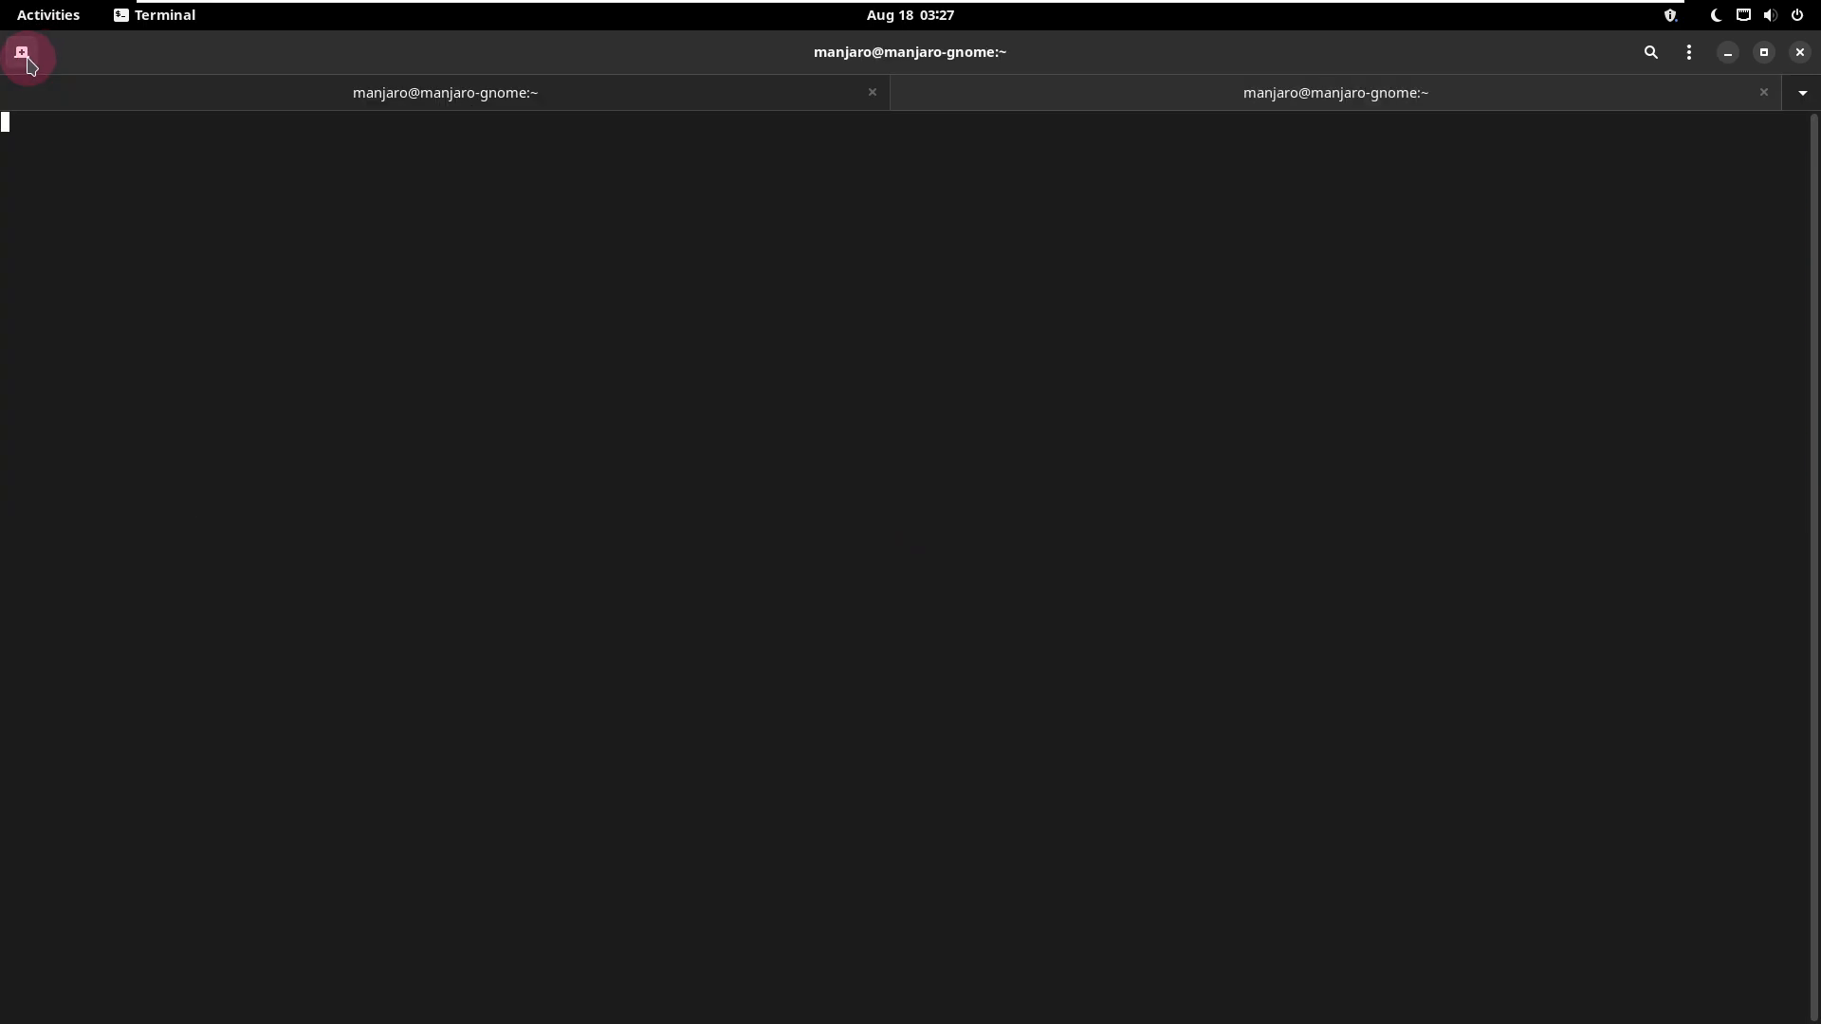
click(871, 92)
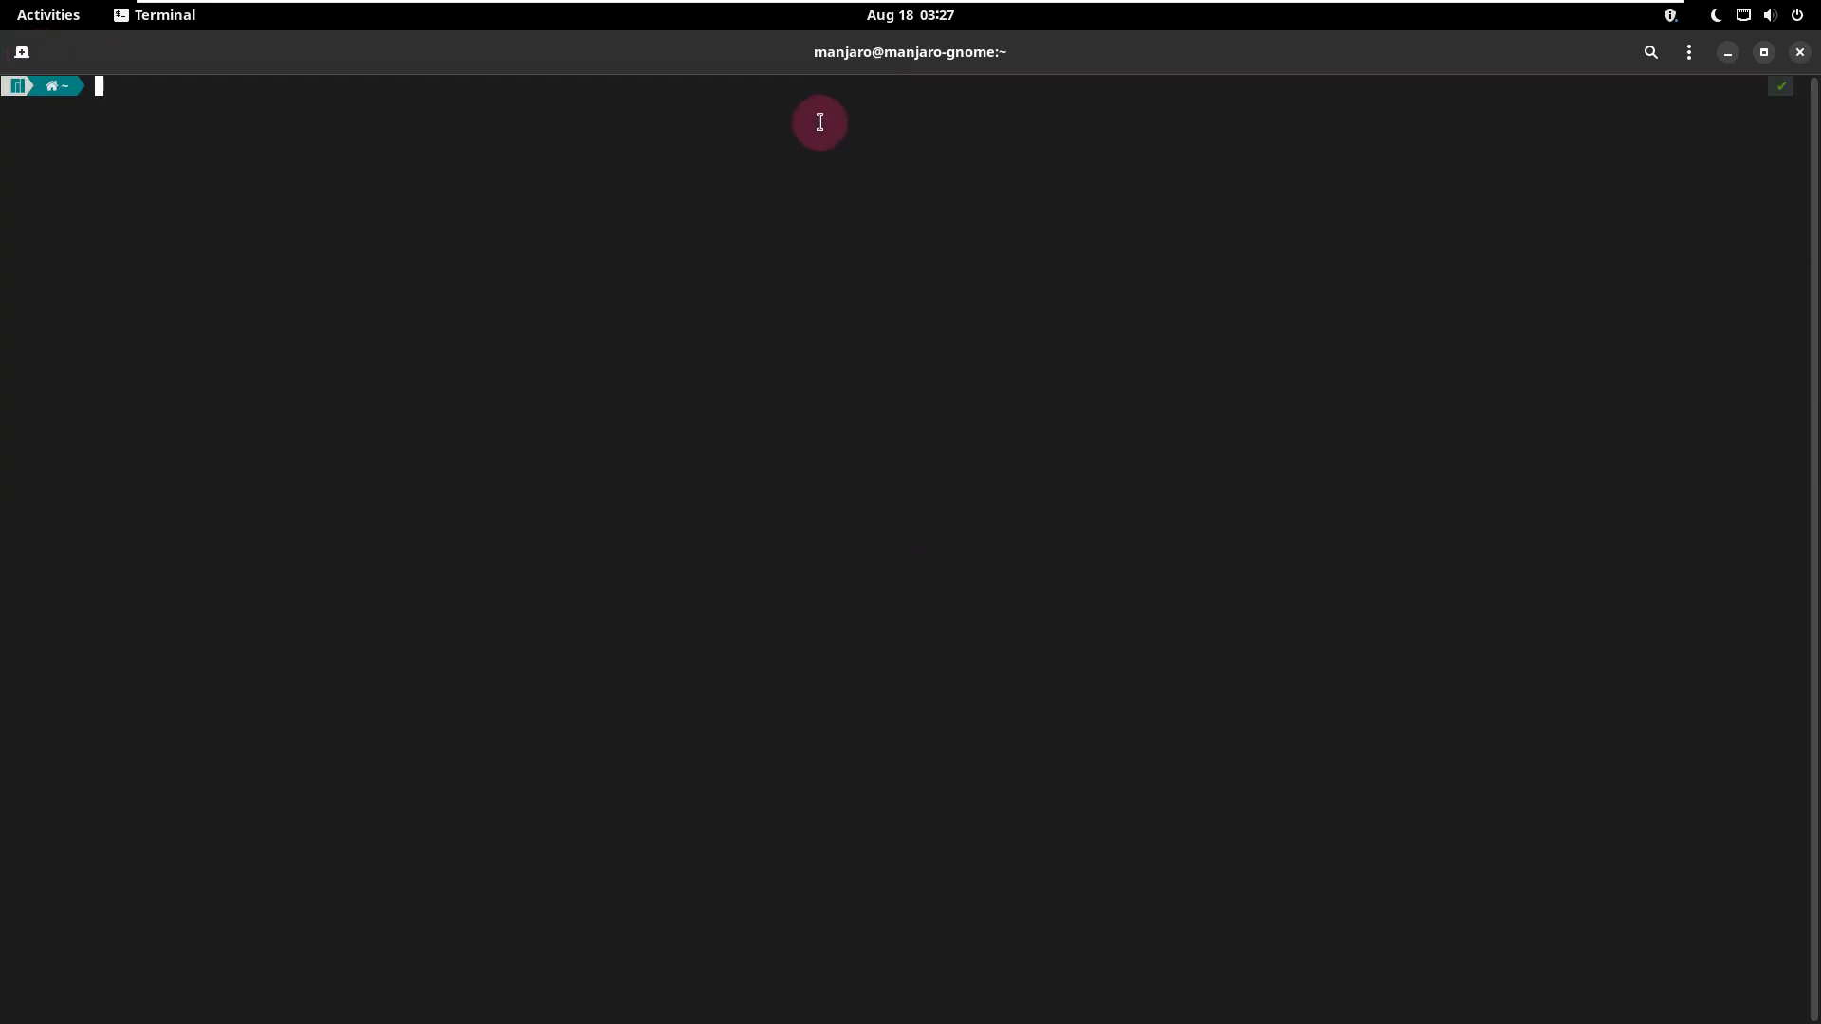
text(meofetch)
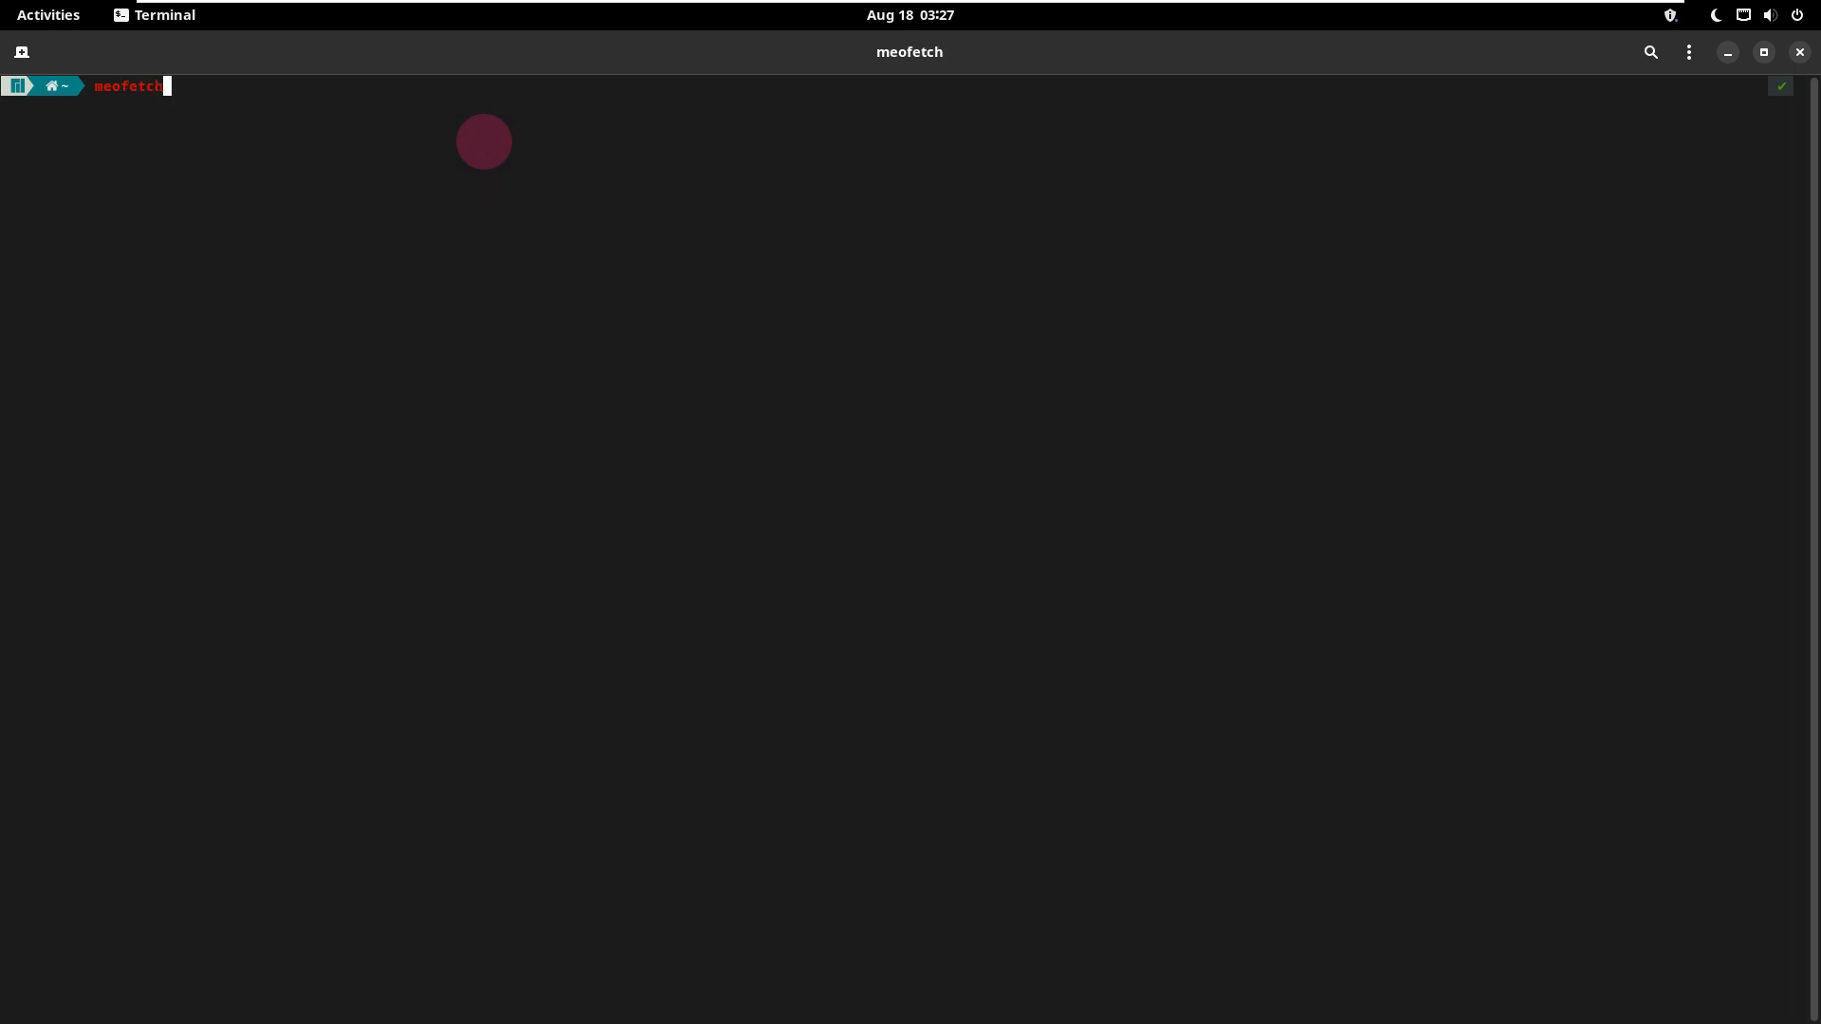
key(Return)
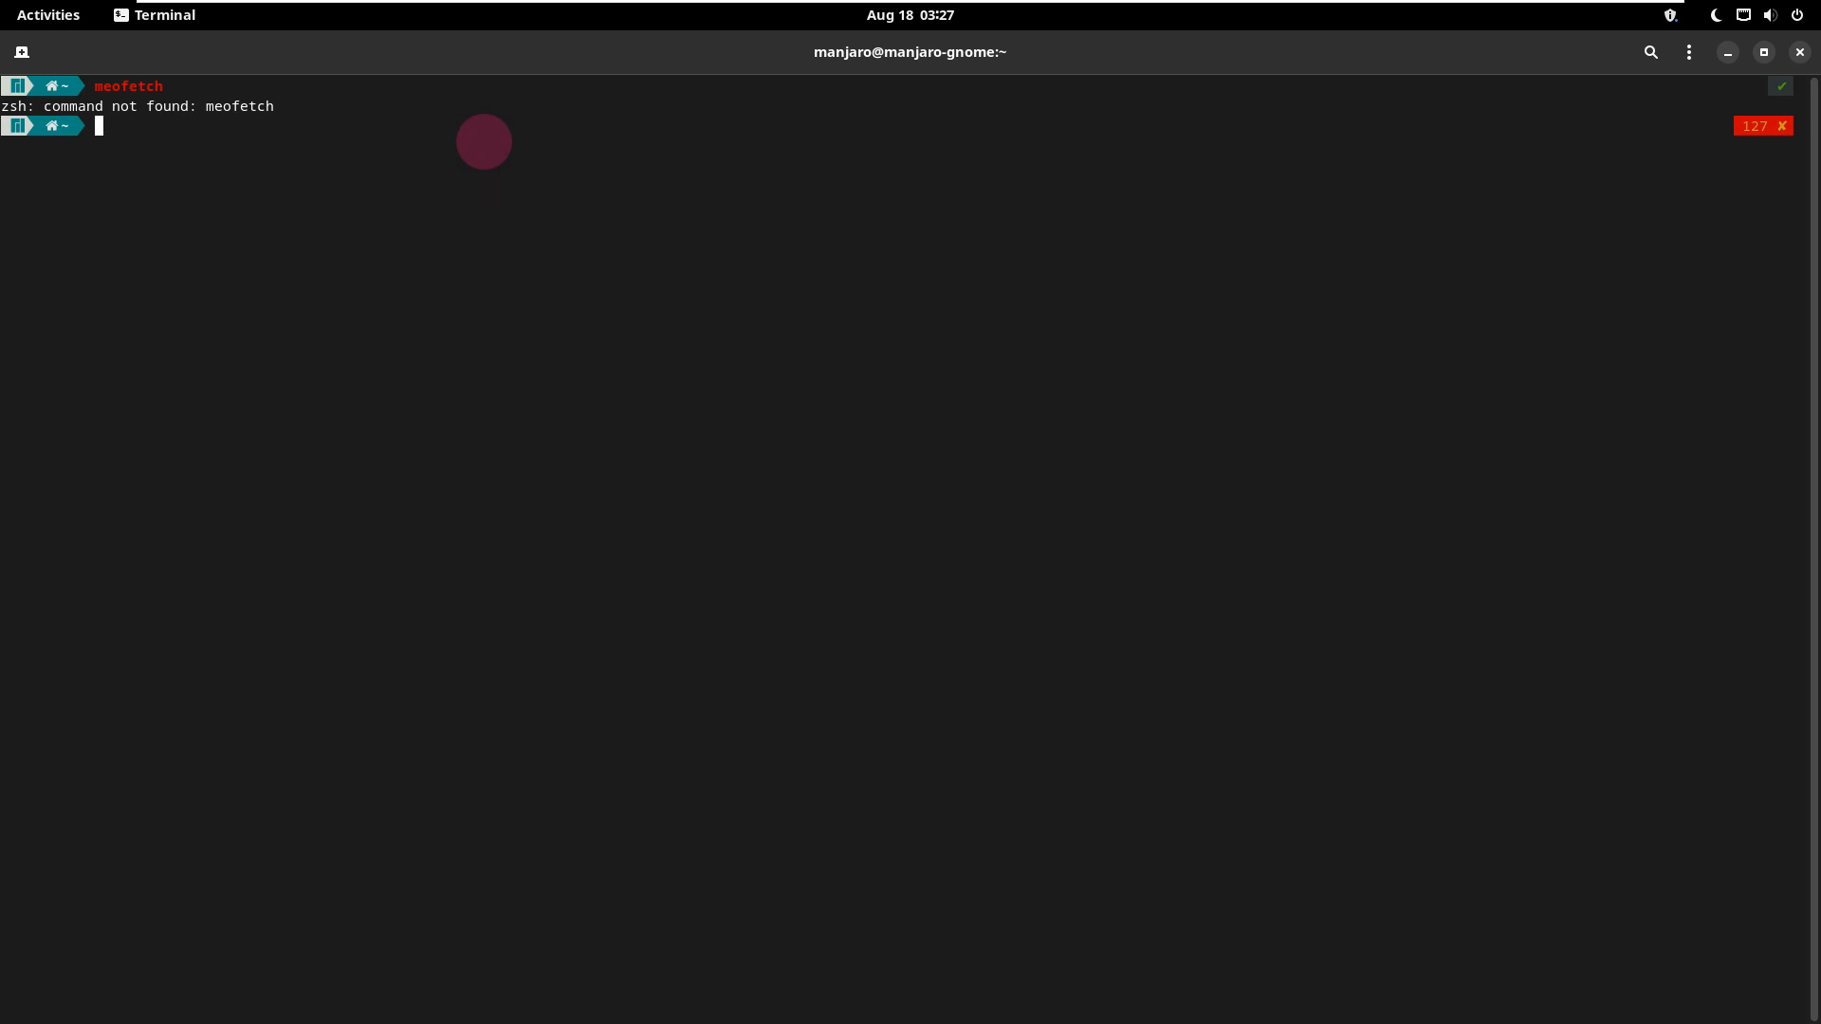
Step: Show the system's graphics information with inxi -G
text(inxi -G)
key(Return)
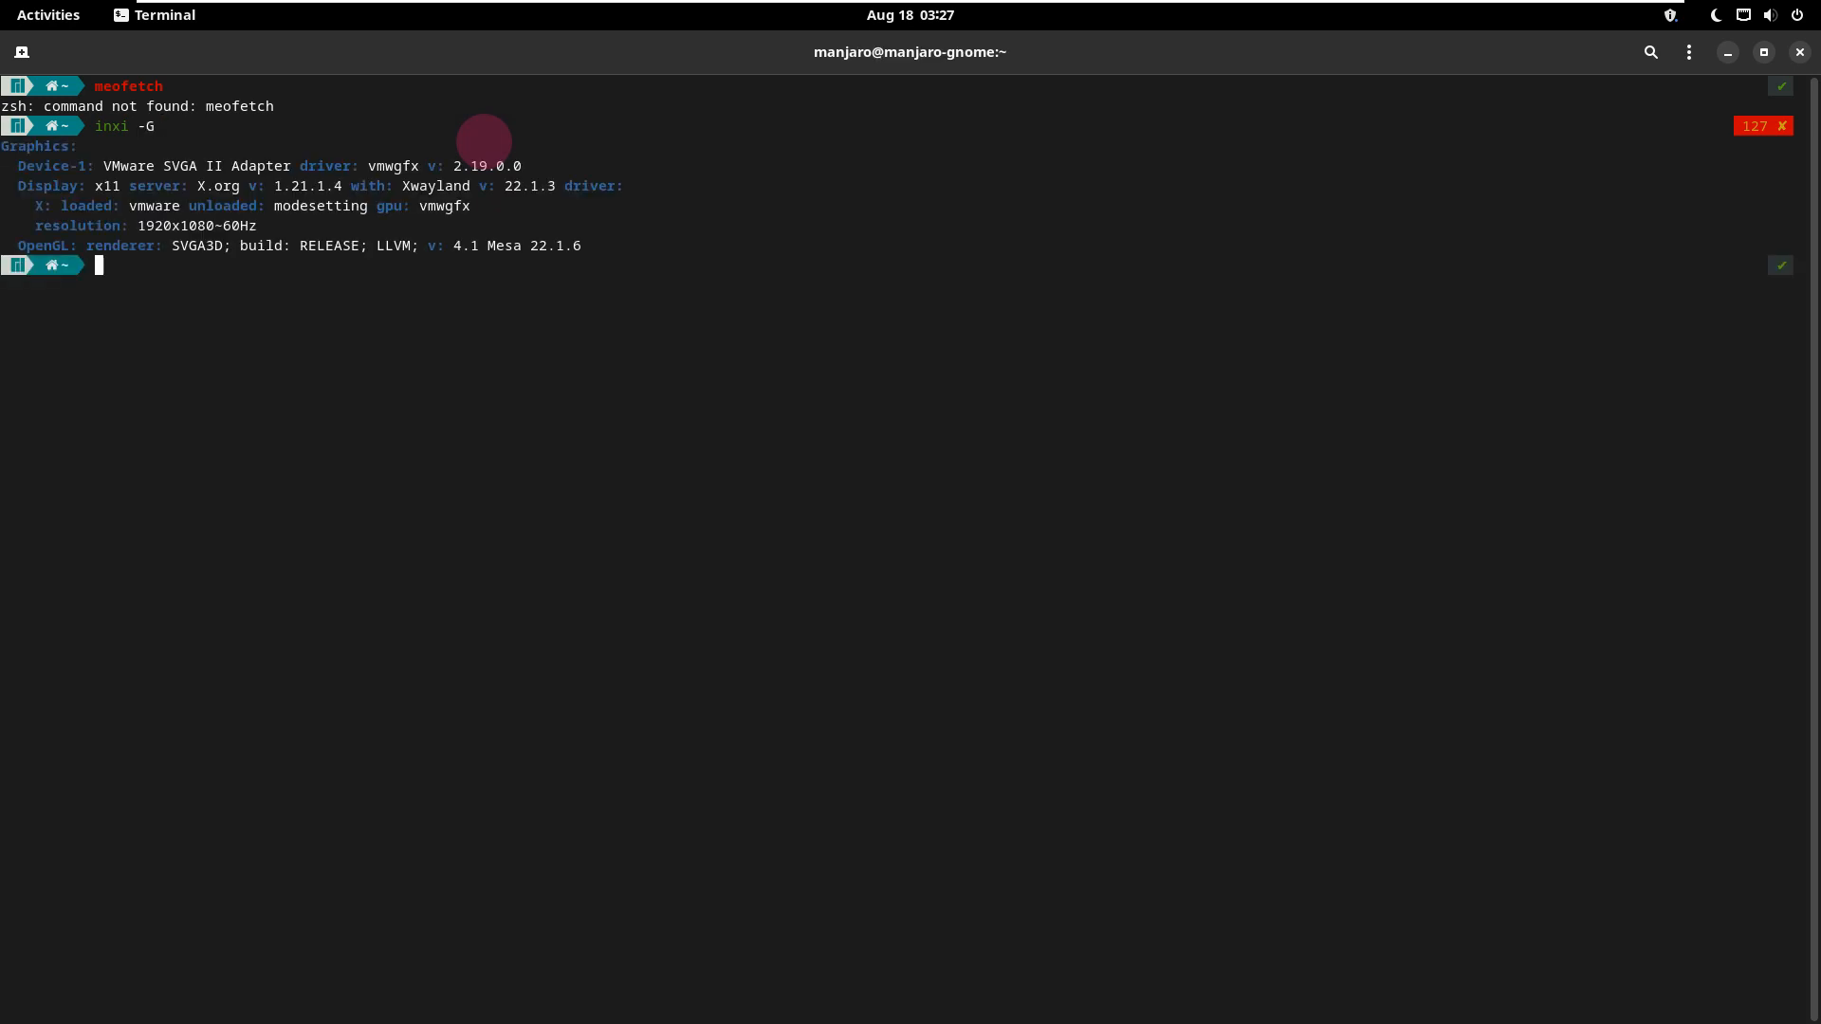
Step: Print the contents of /etc/issue with cat and examine the live environment's welcome text
text(cat /etc/issue)
key(Return)
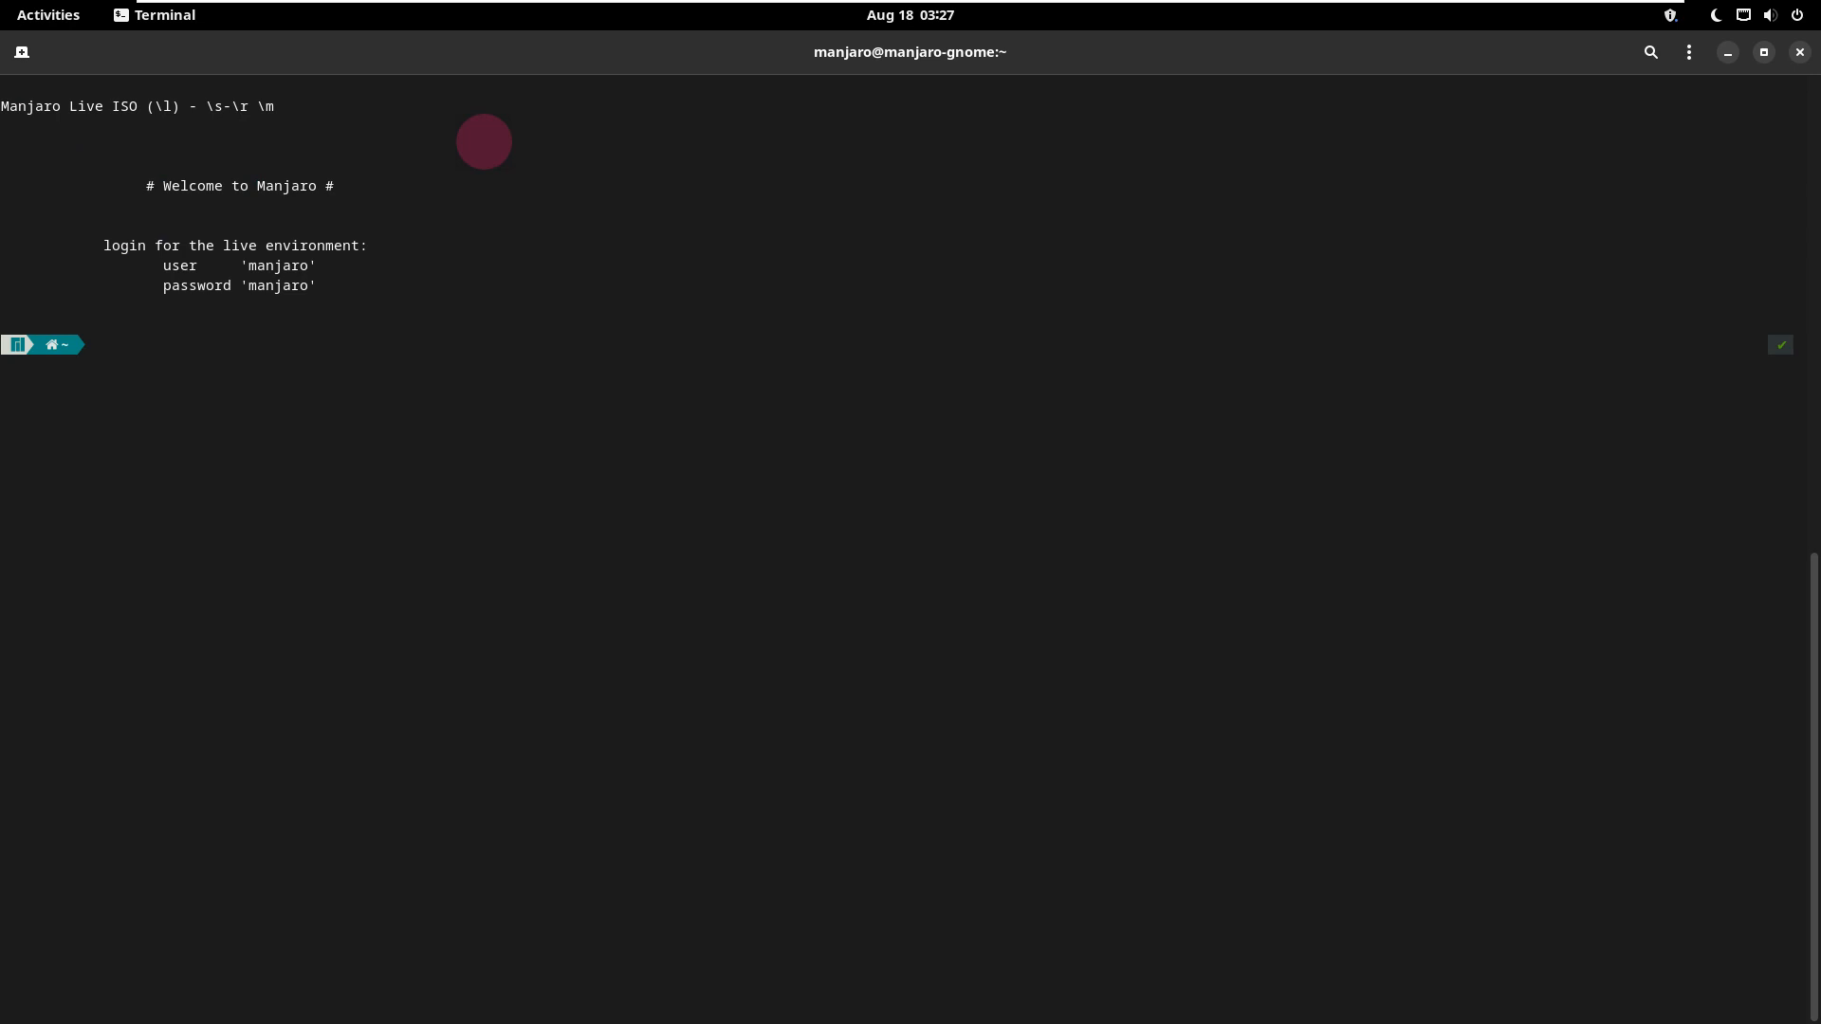
drag(361, 305, 13, 89)
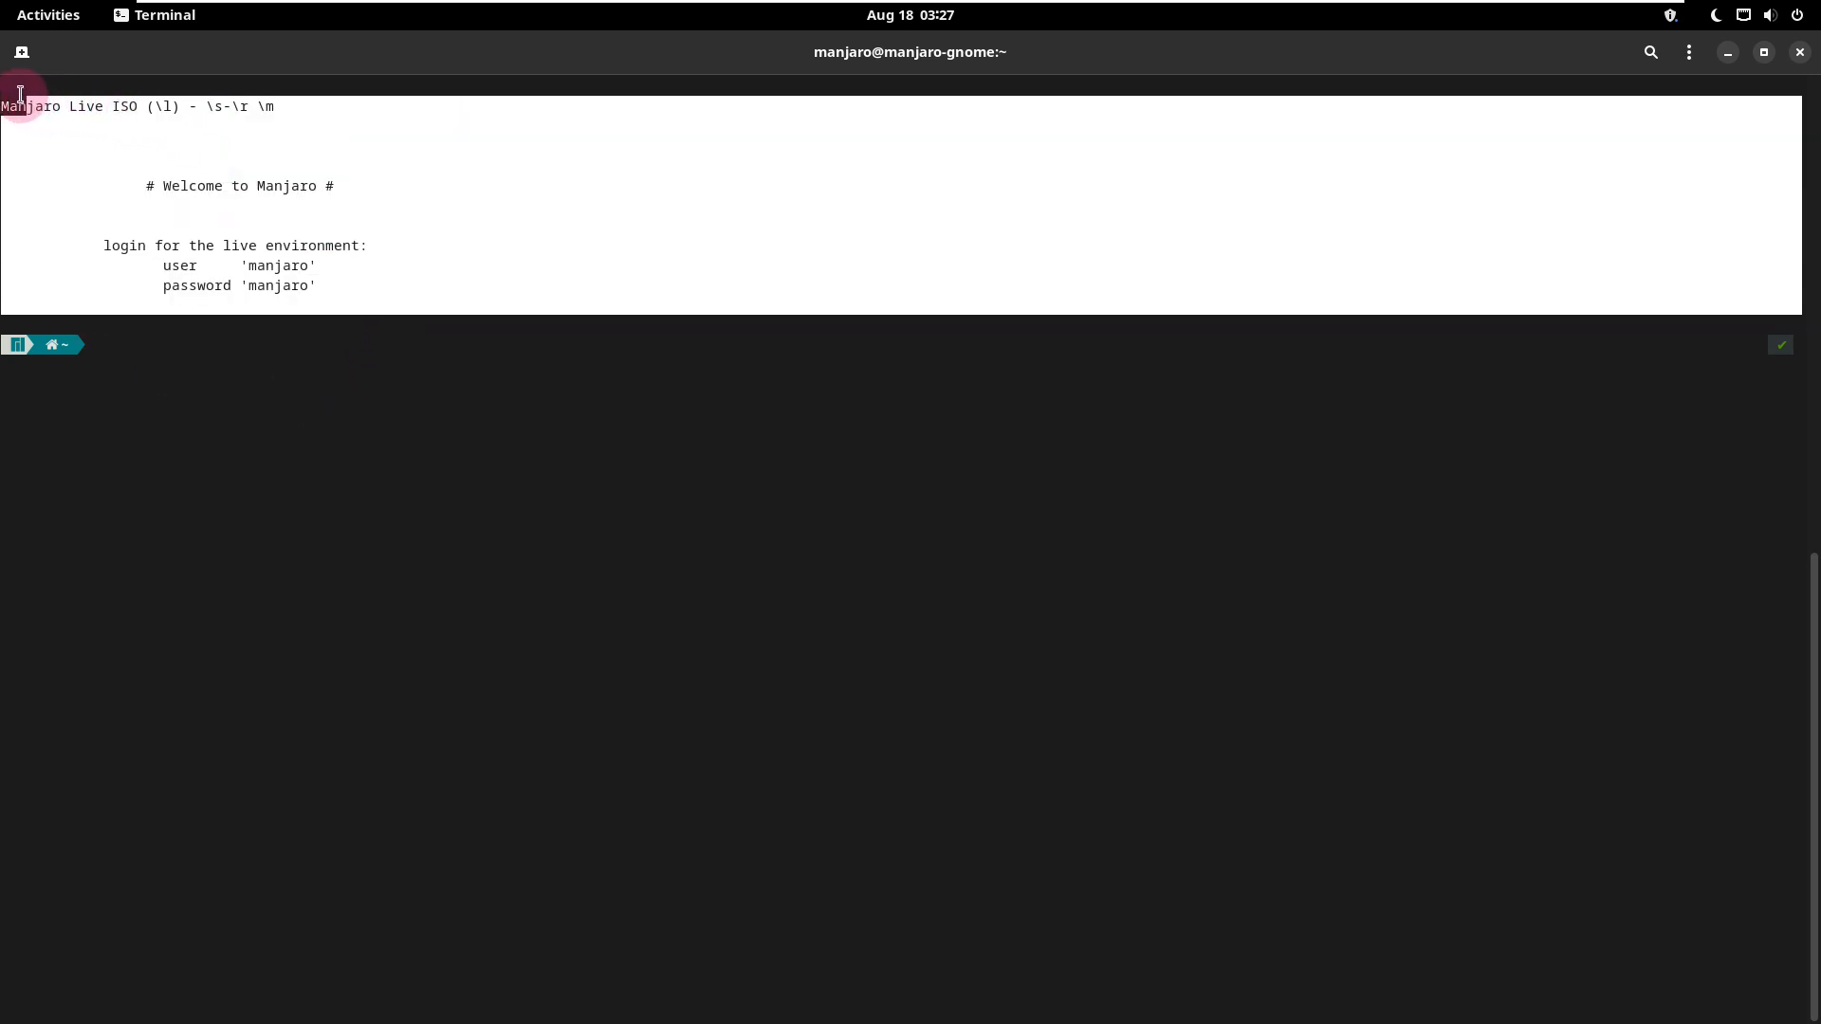
click(133, 346)
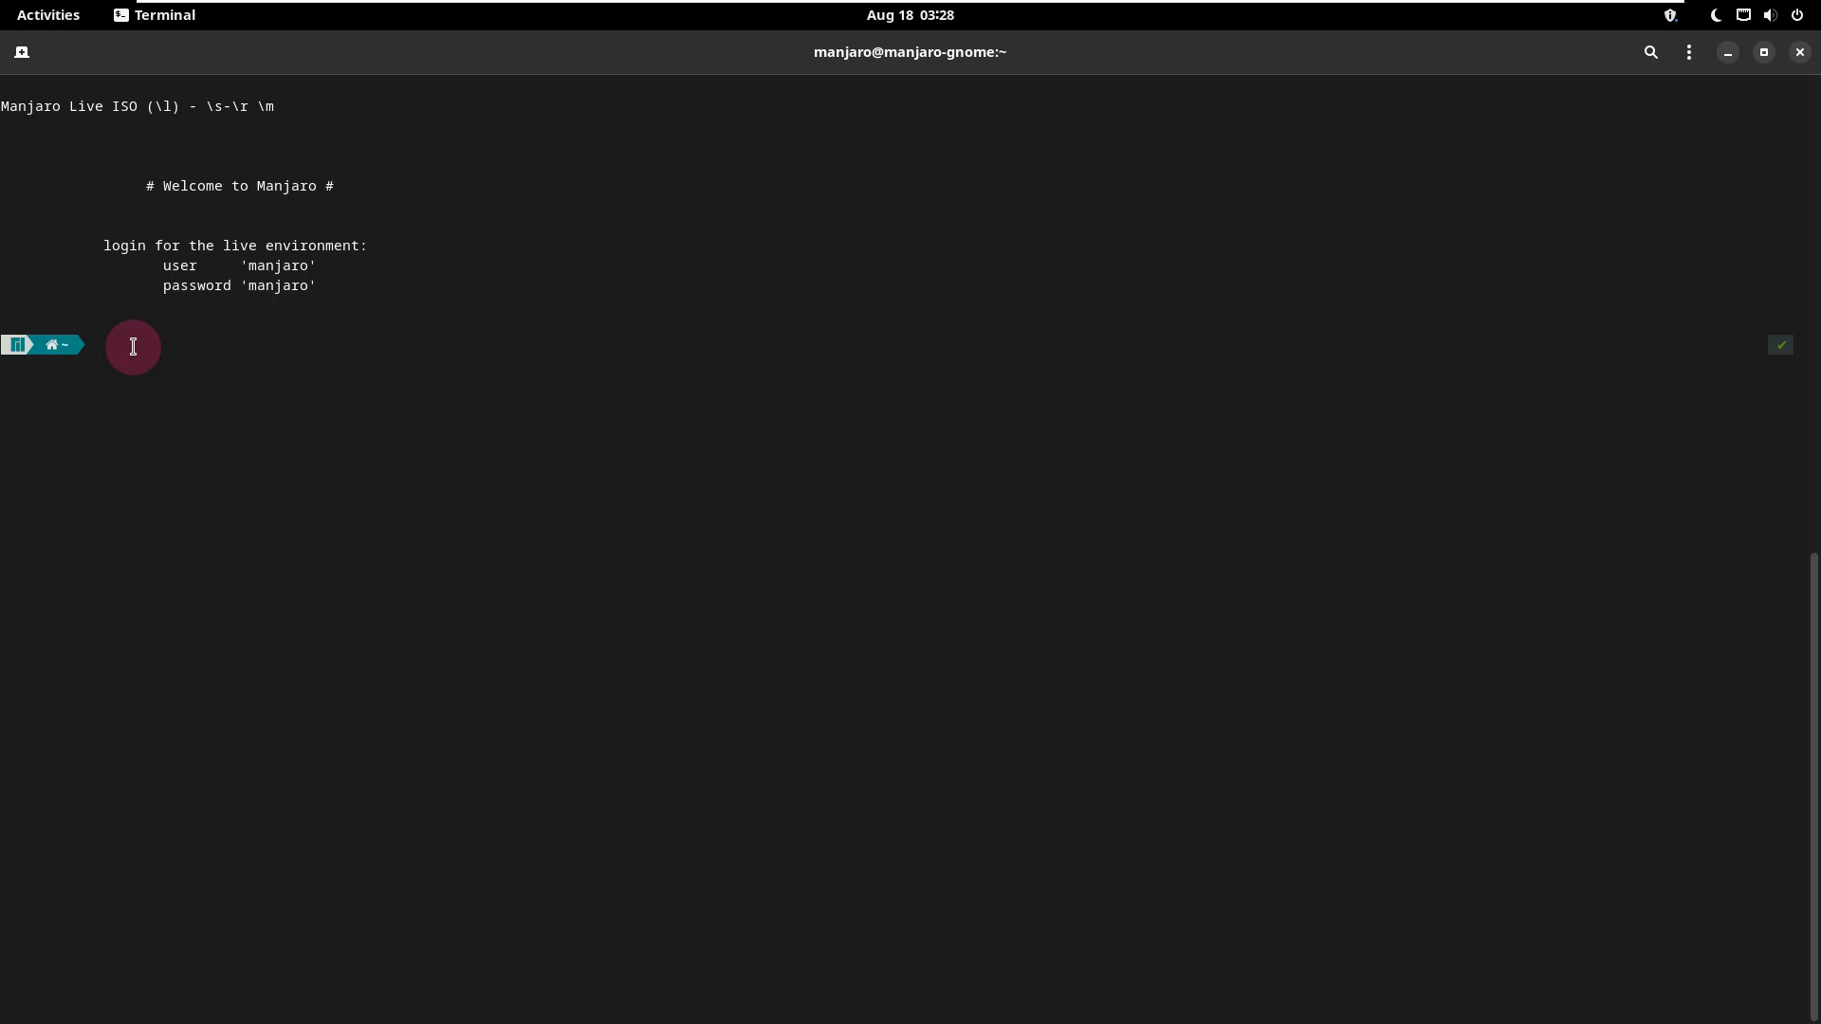
Step: Run htop, switch the process list to the tree view, and look through the running processes to the end
text(htop)
key(Return)
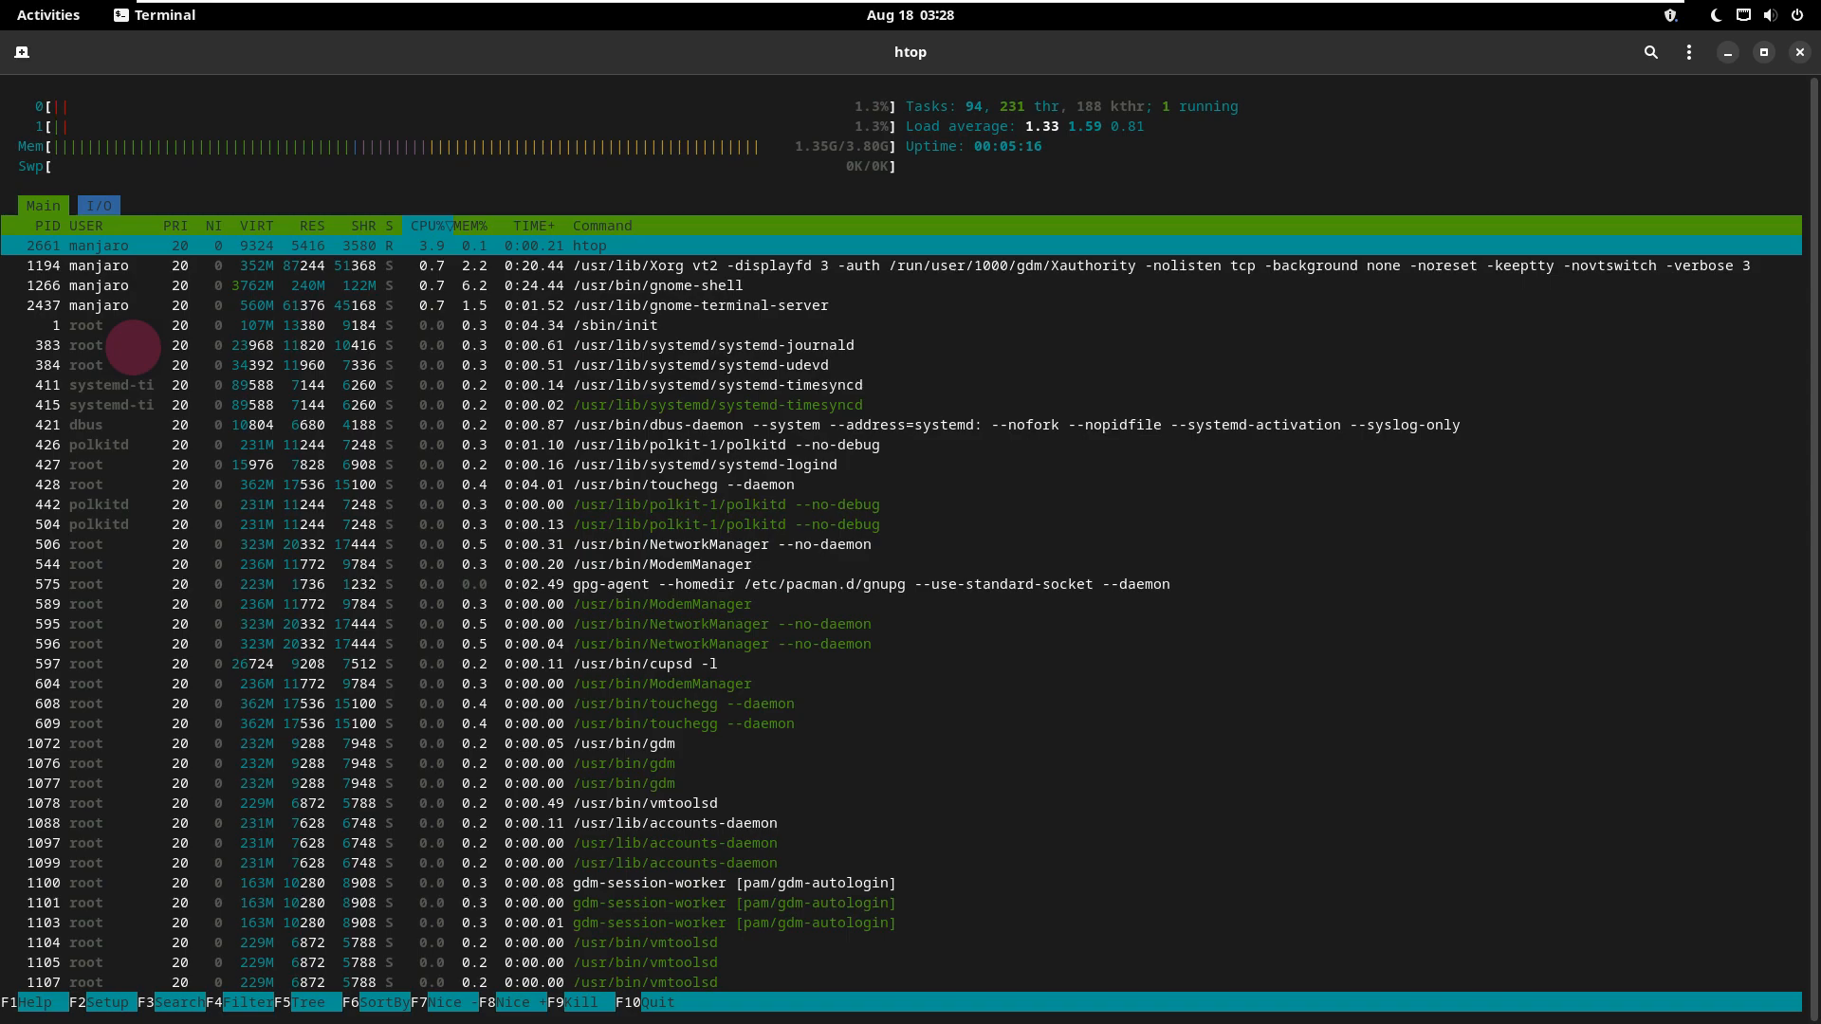
key(F5)
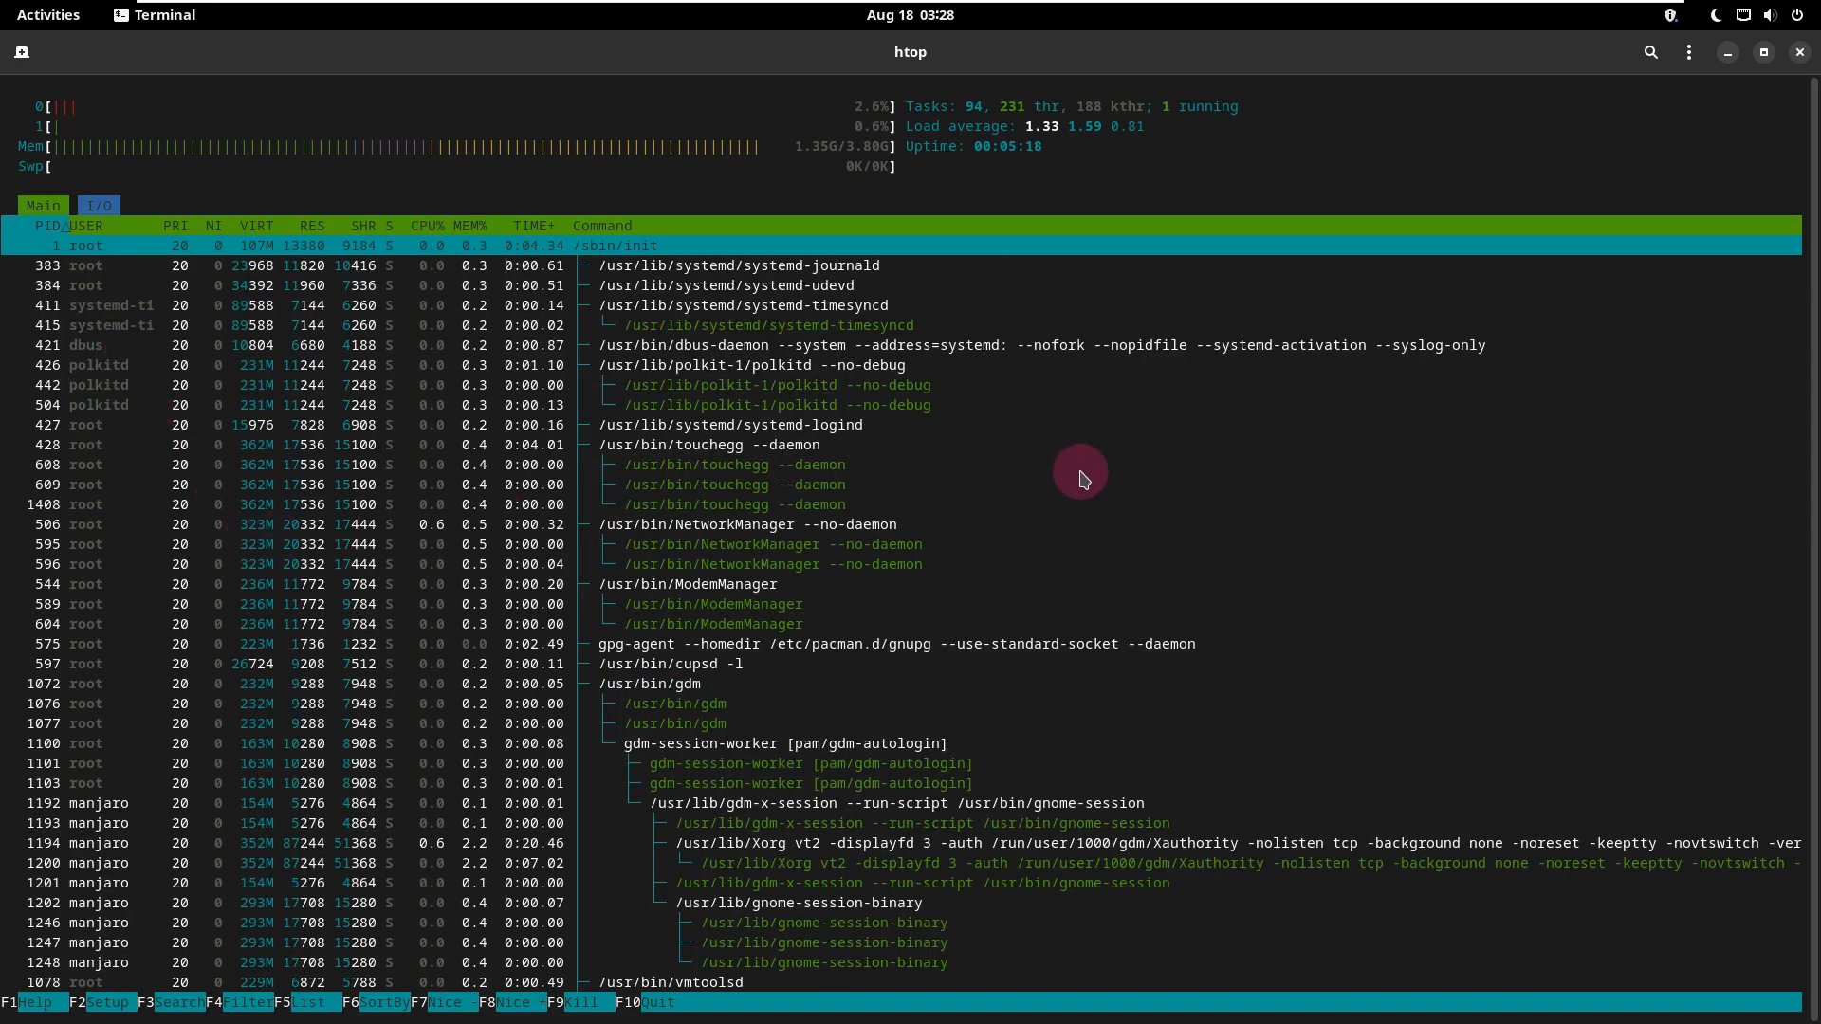
scroll(1138, 490, down, 2)
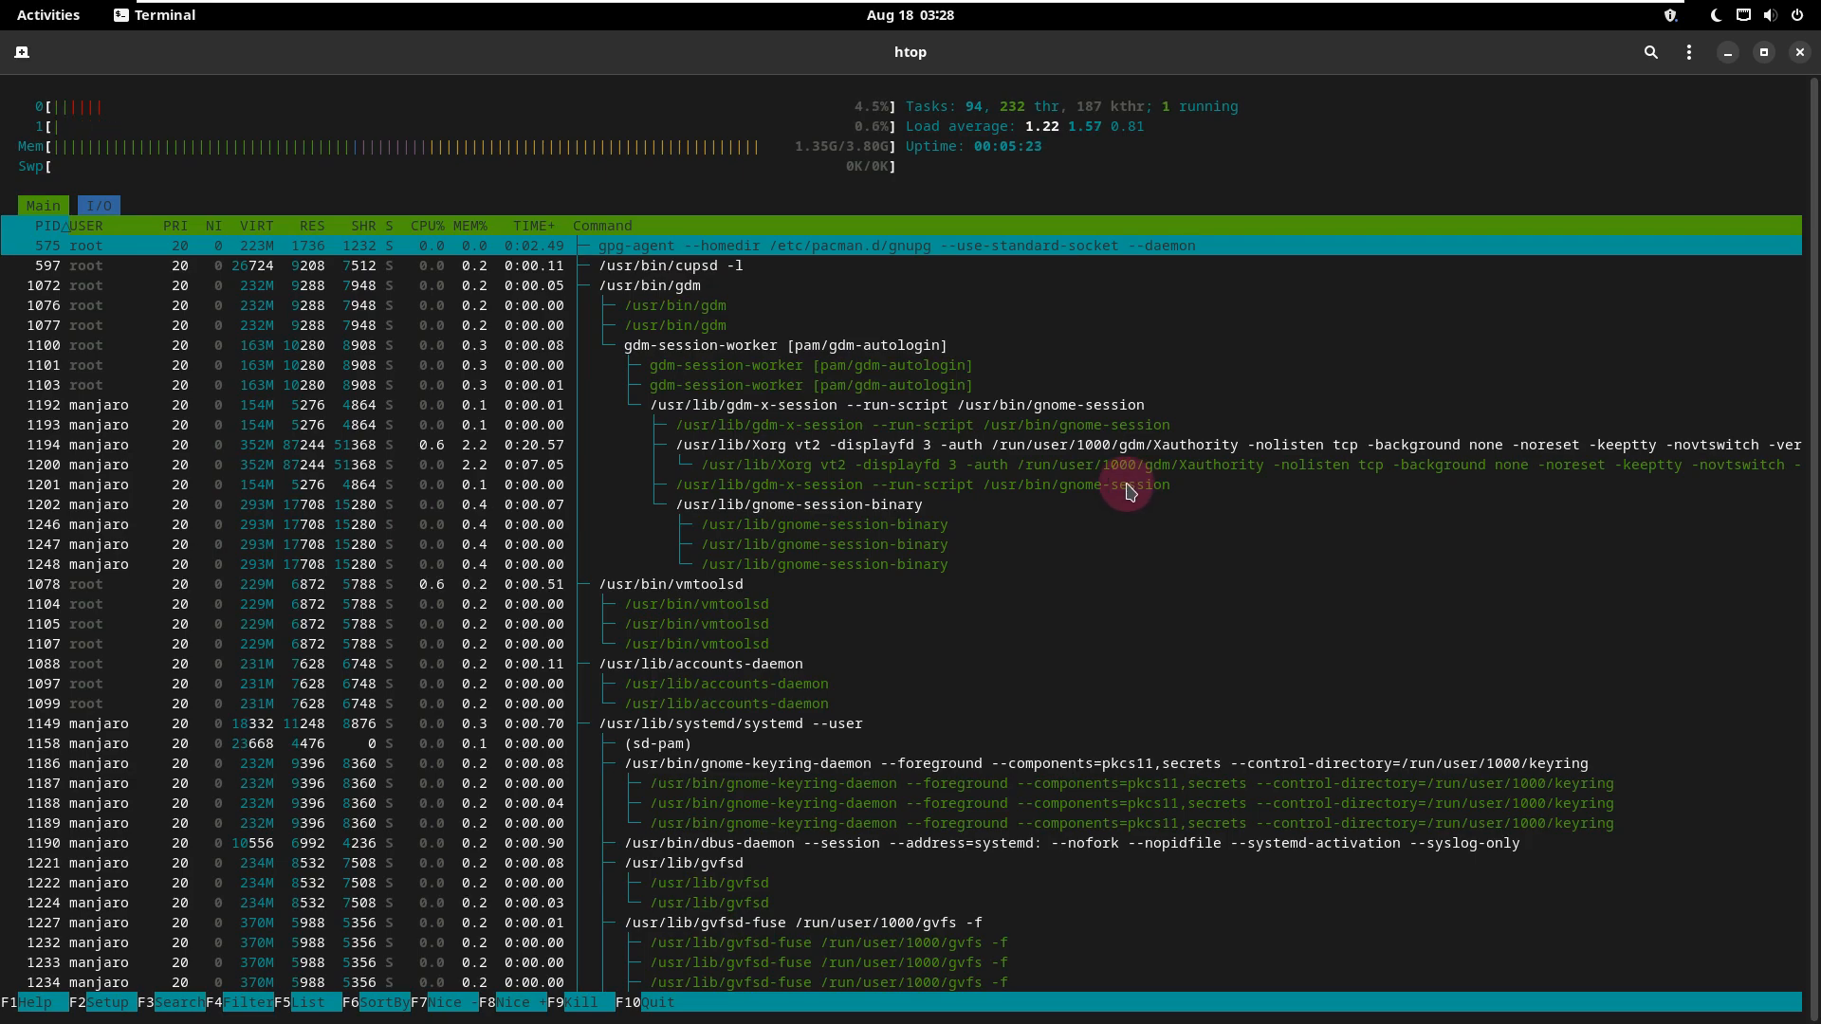
scroll(1130, 491, down, 4)
scroll(1131, 491, down, 4)
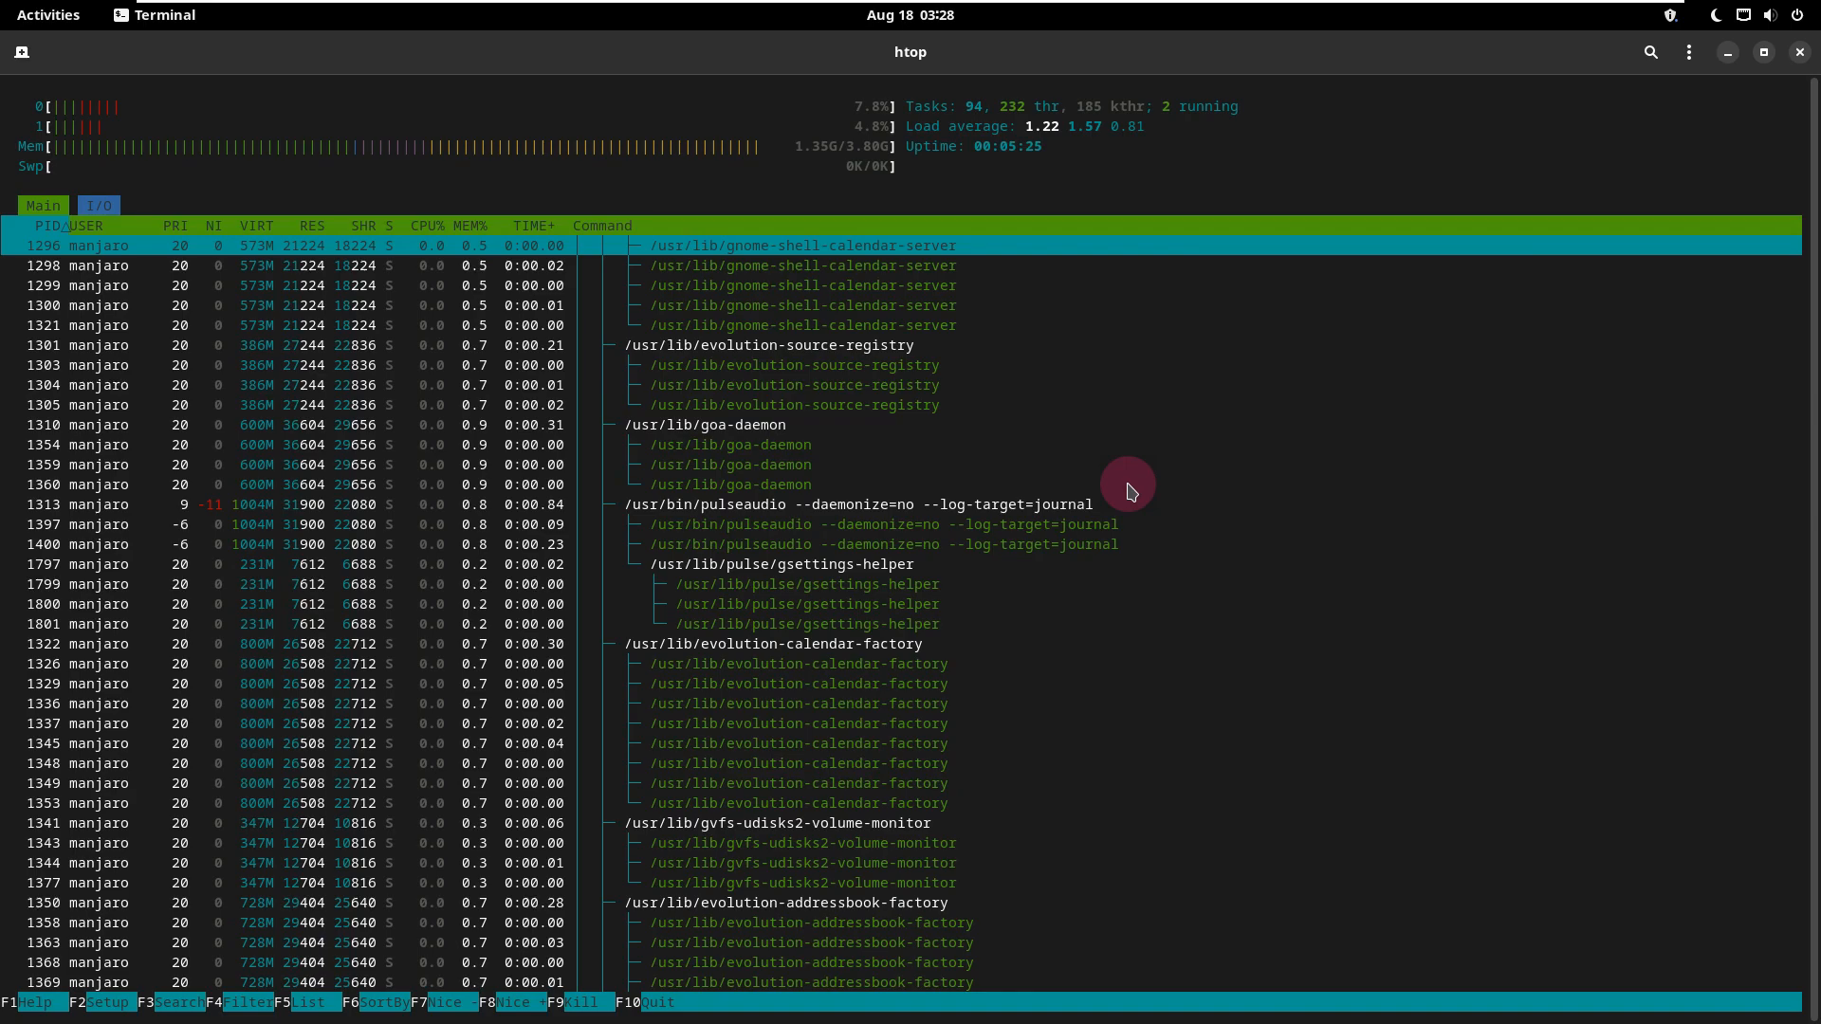
scroll(1130, 491, down, 16)
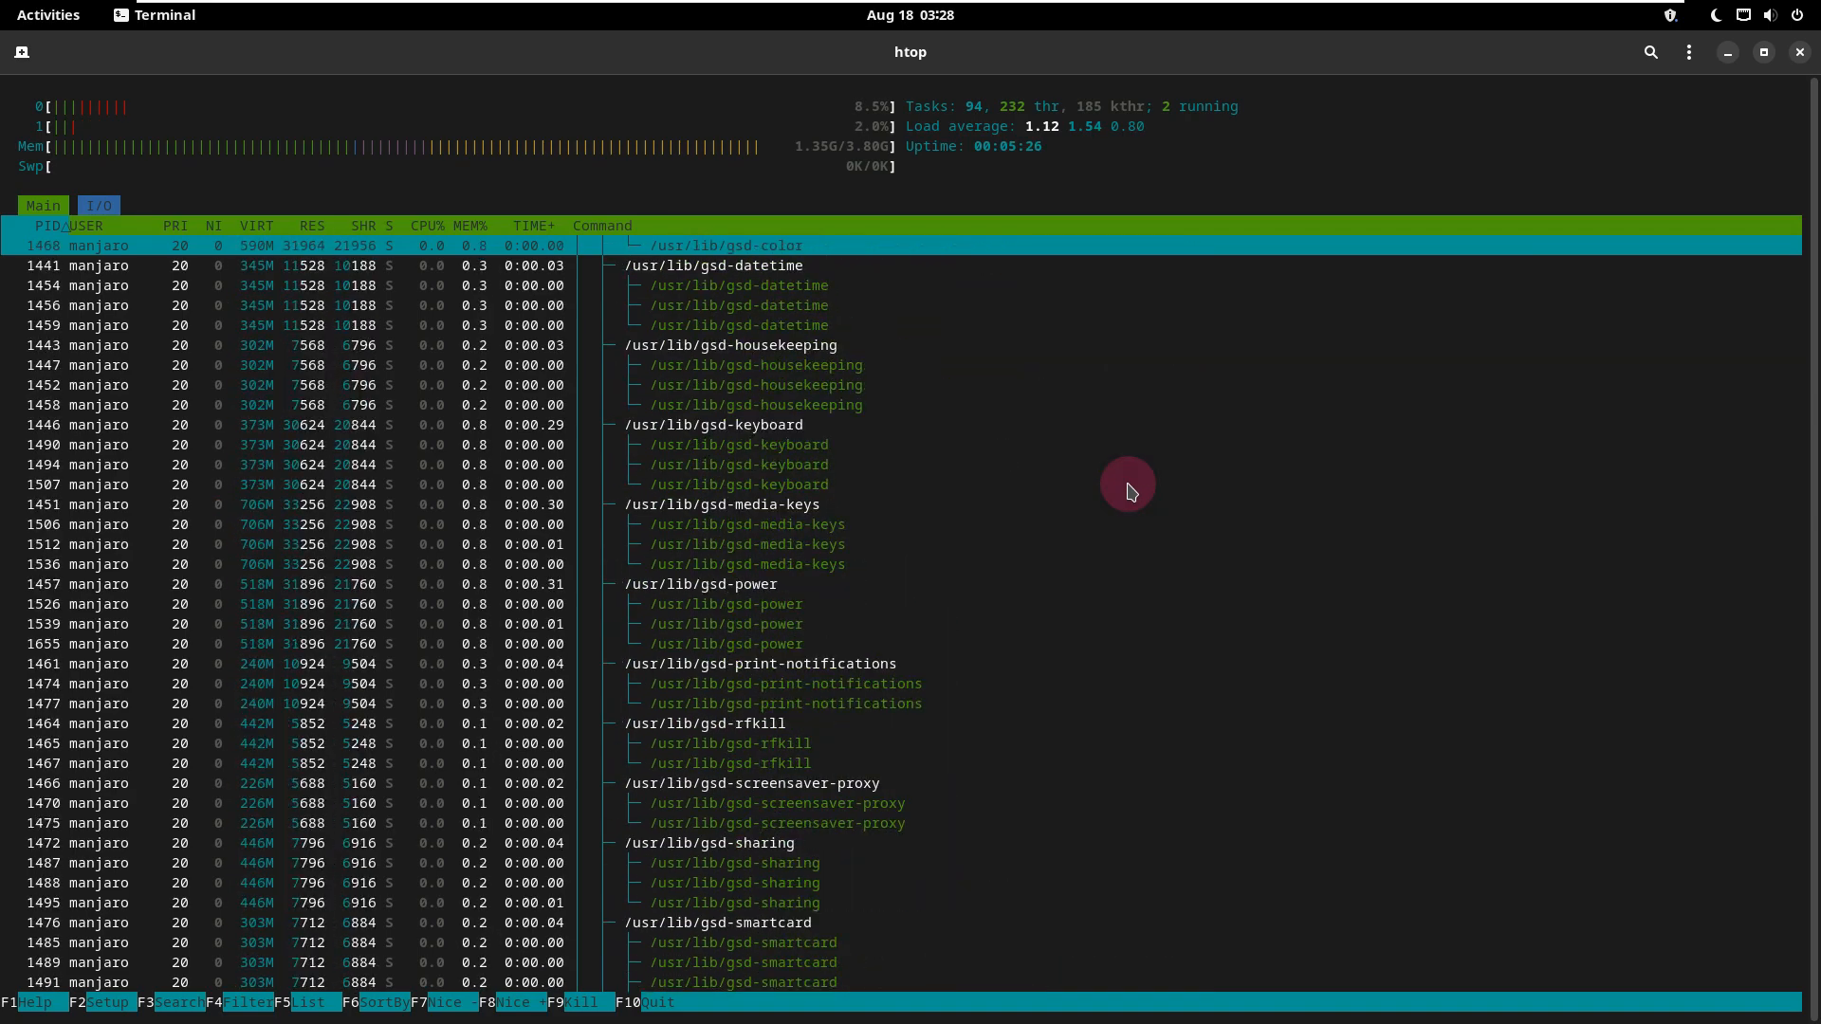
scroll(1131, 491, down, 12)
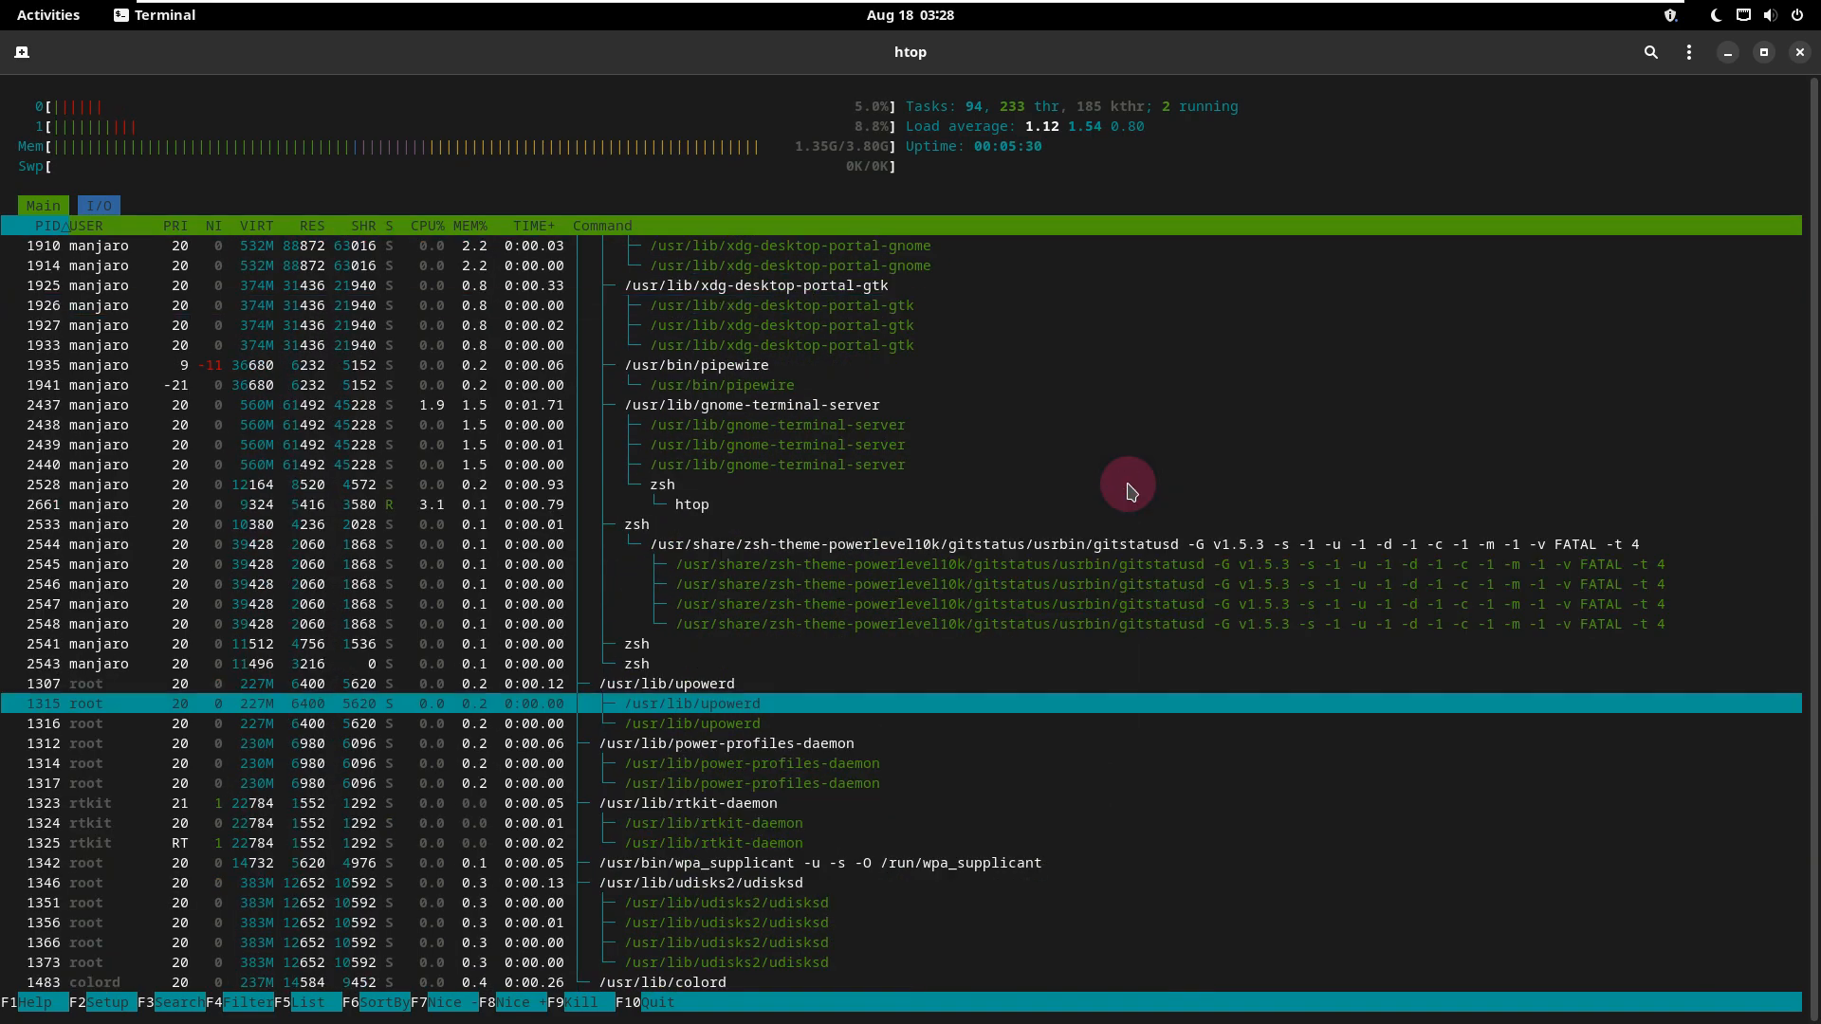
scroll(1131, 492, down, 2)
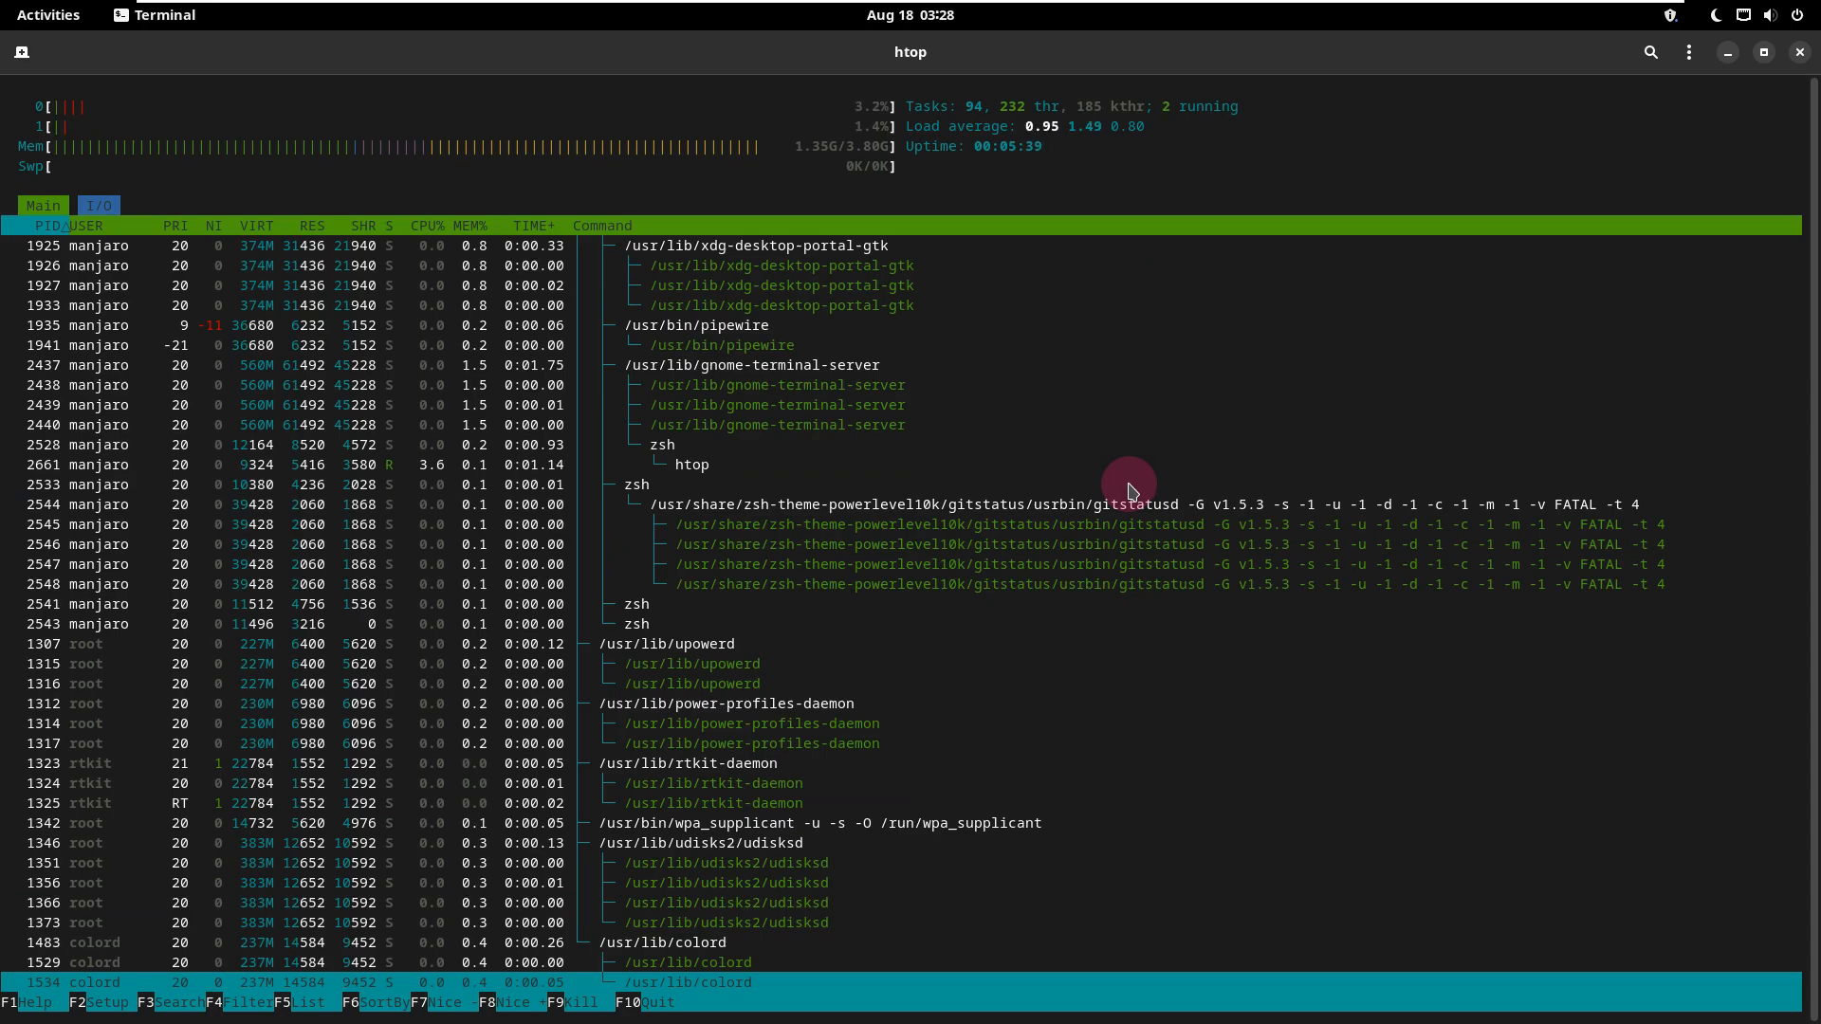
Step: Look through the htop process tree and return to the first process, keeping the terminal open
scroll(1132, 491, down, 15)
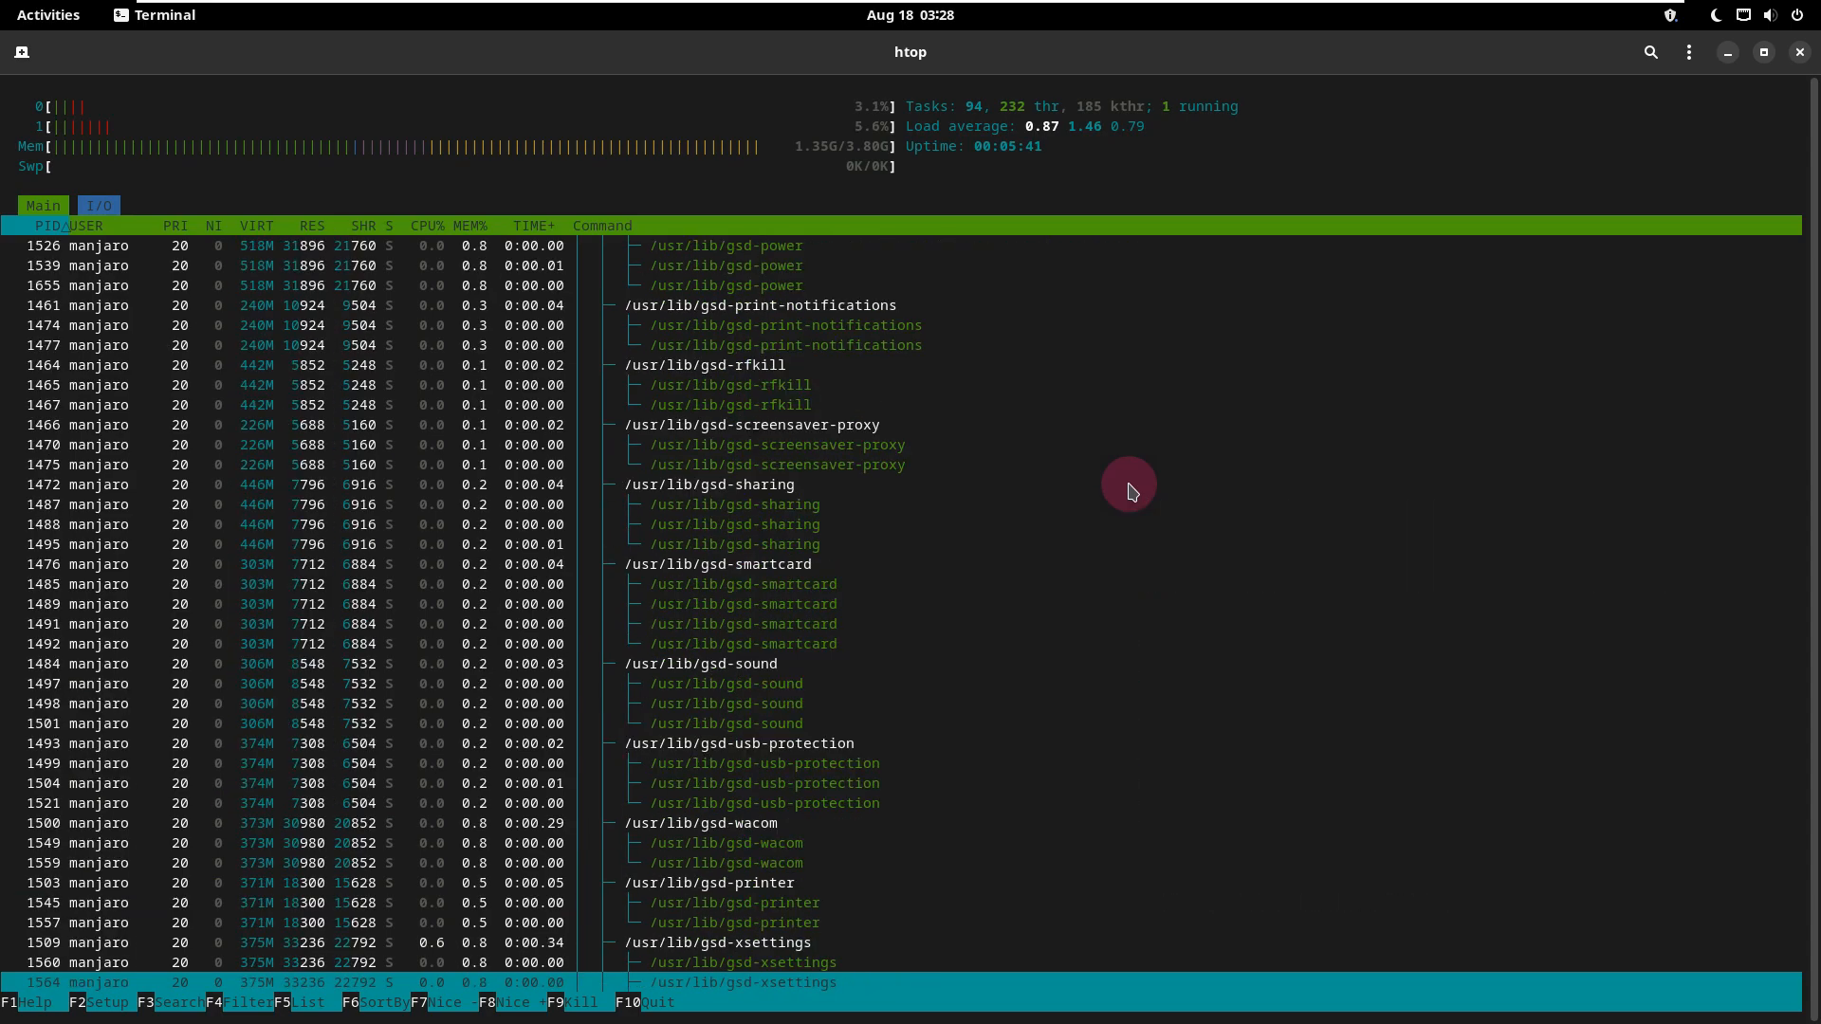
scroll(1131, 490, up, 15)
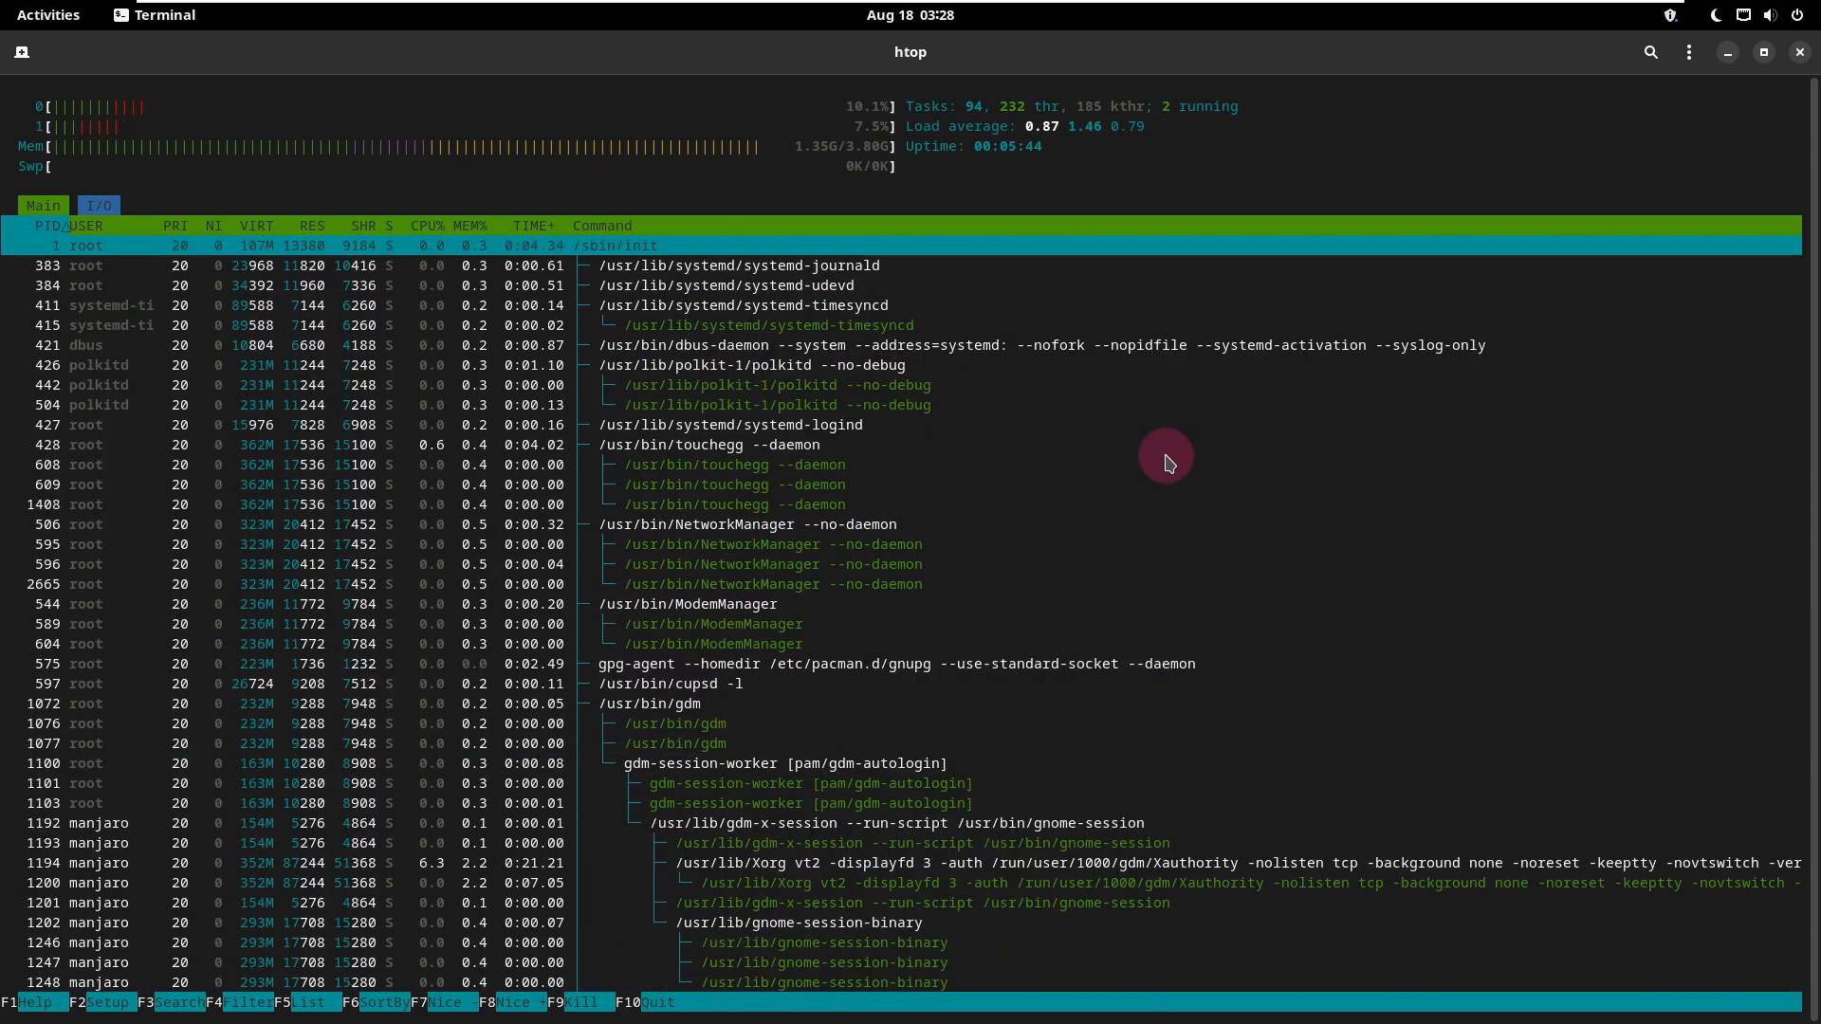
click(1799, 59)
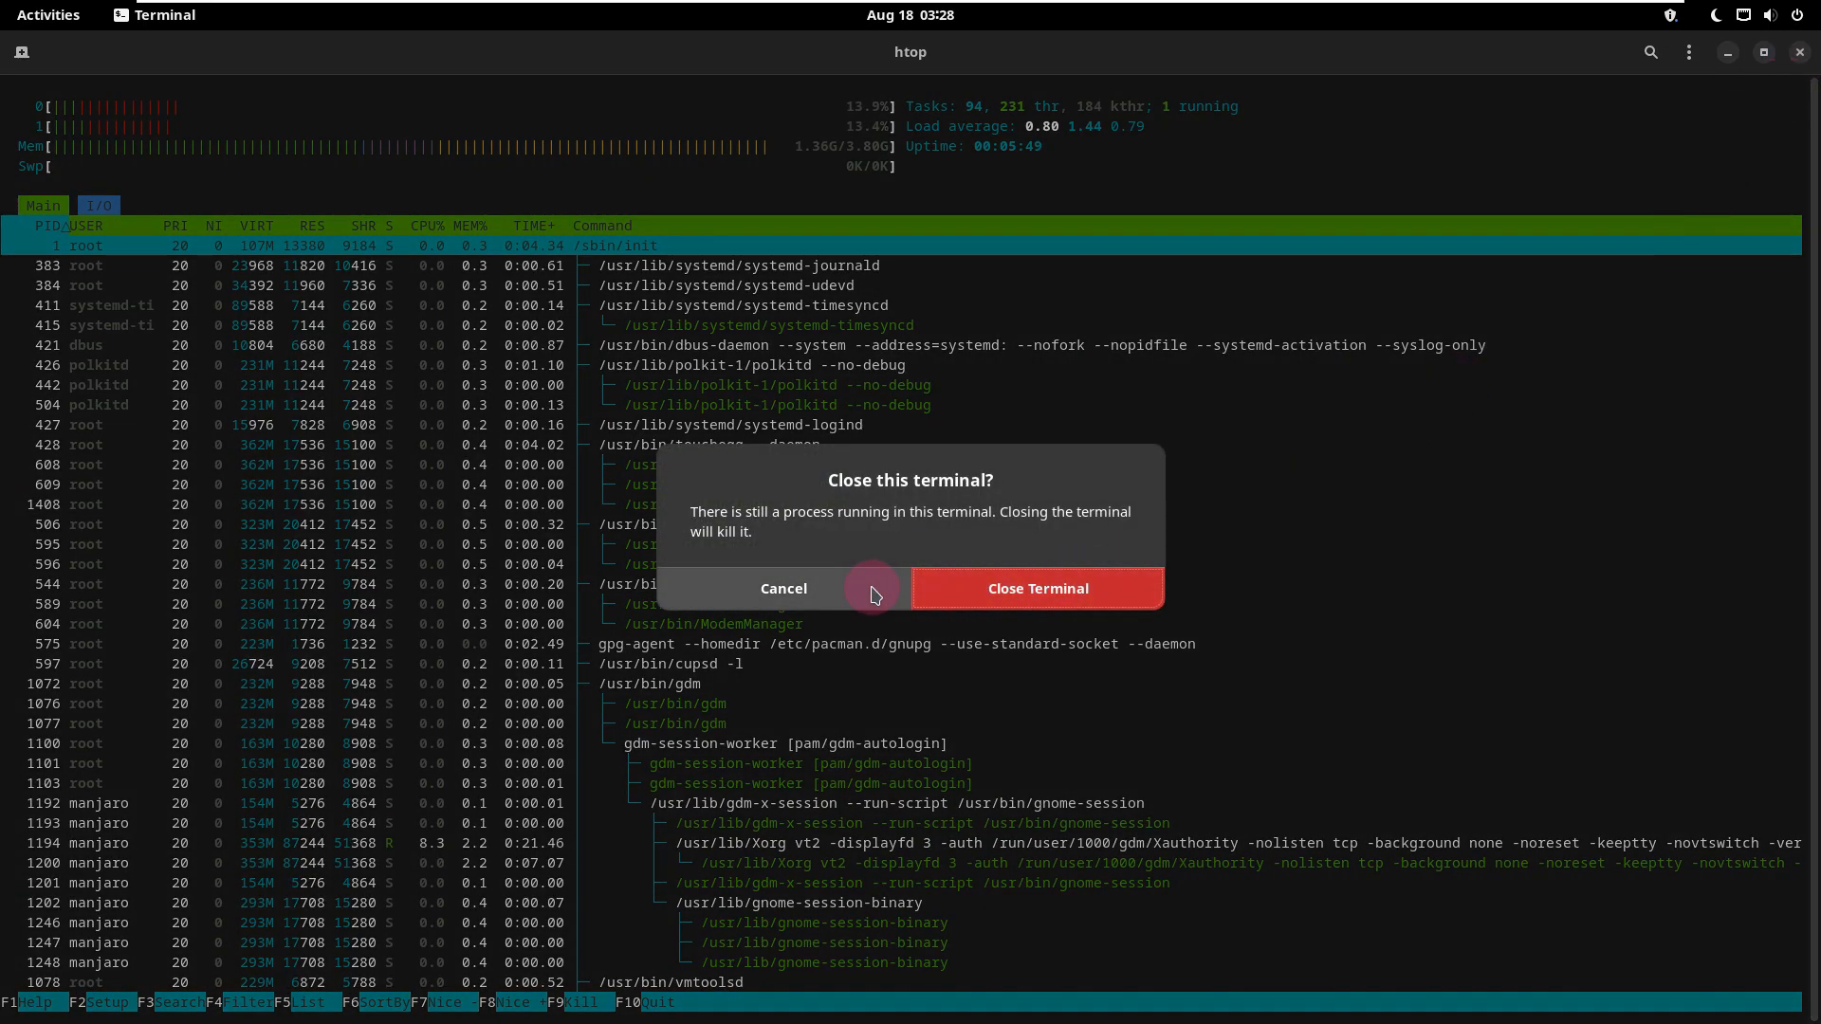
click(875, 594)
Step: Open a new terminal tab and show the full kernel and system information with uname -a
click(22, 51)
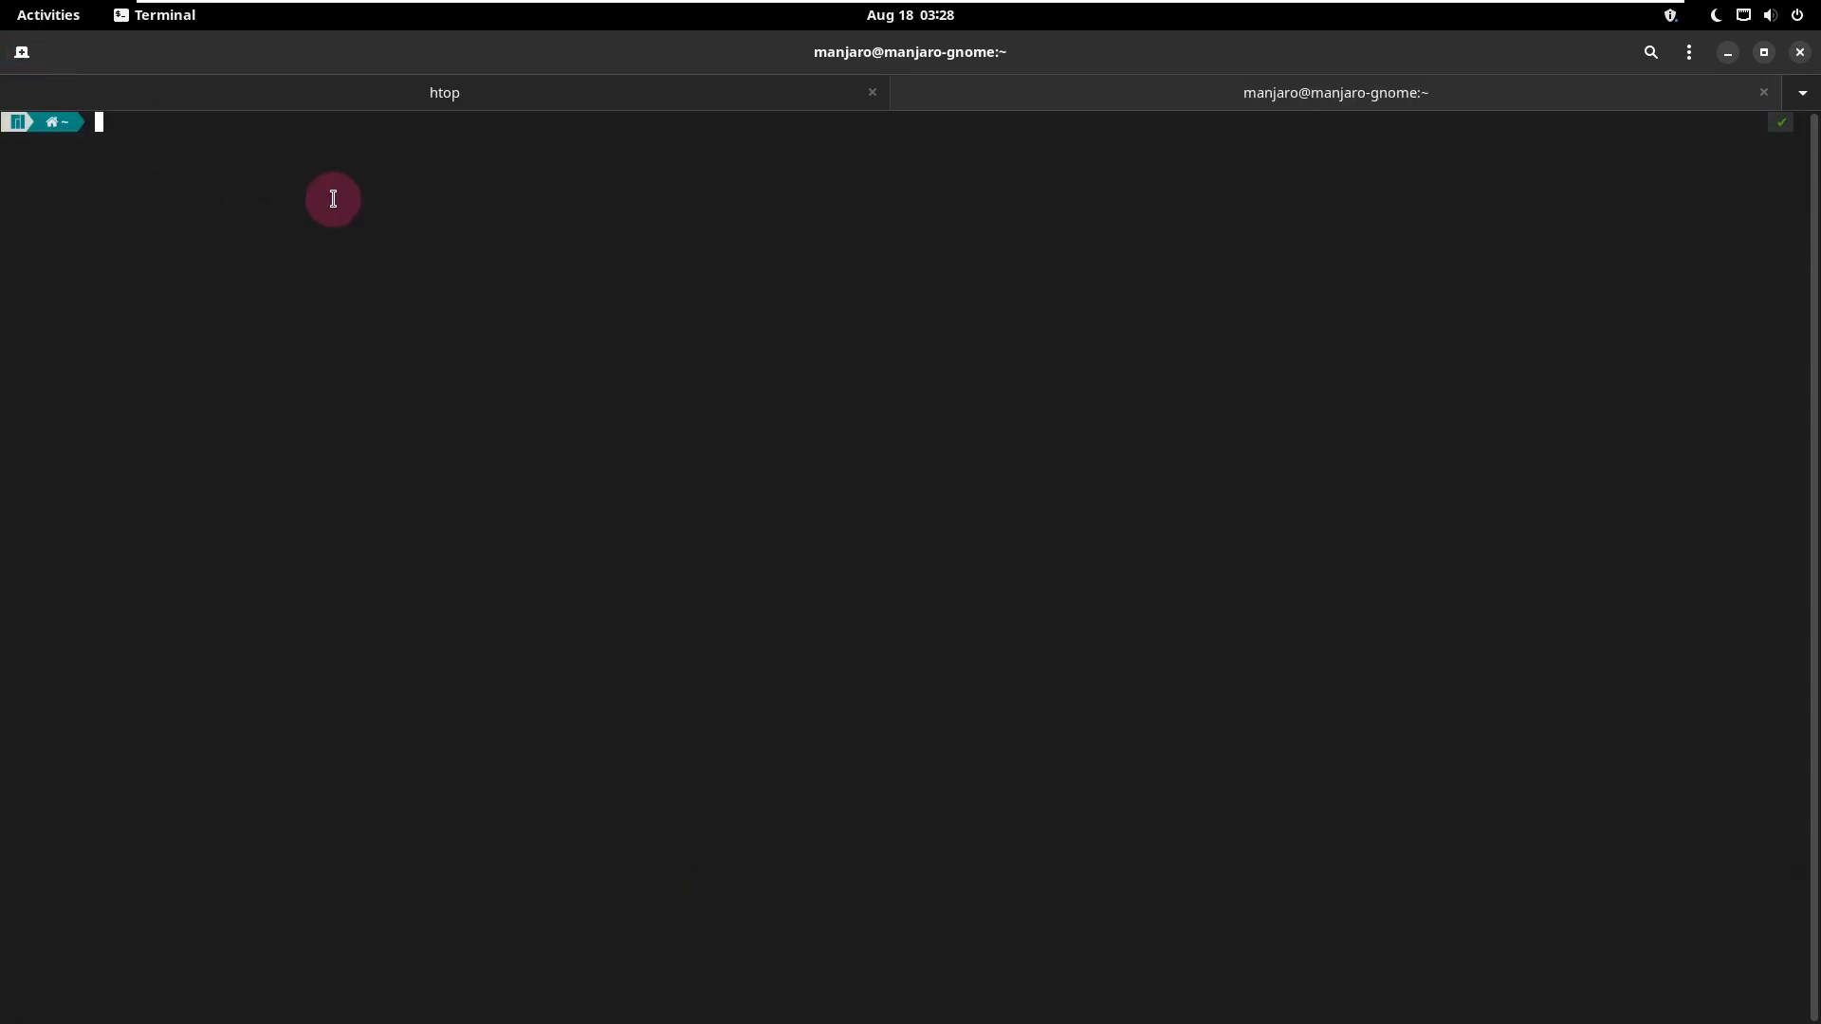
text(uname -a)
key(Return)
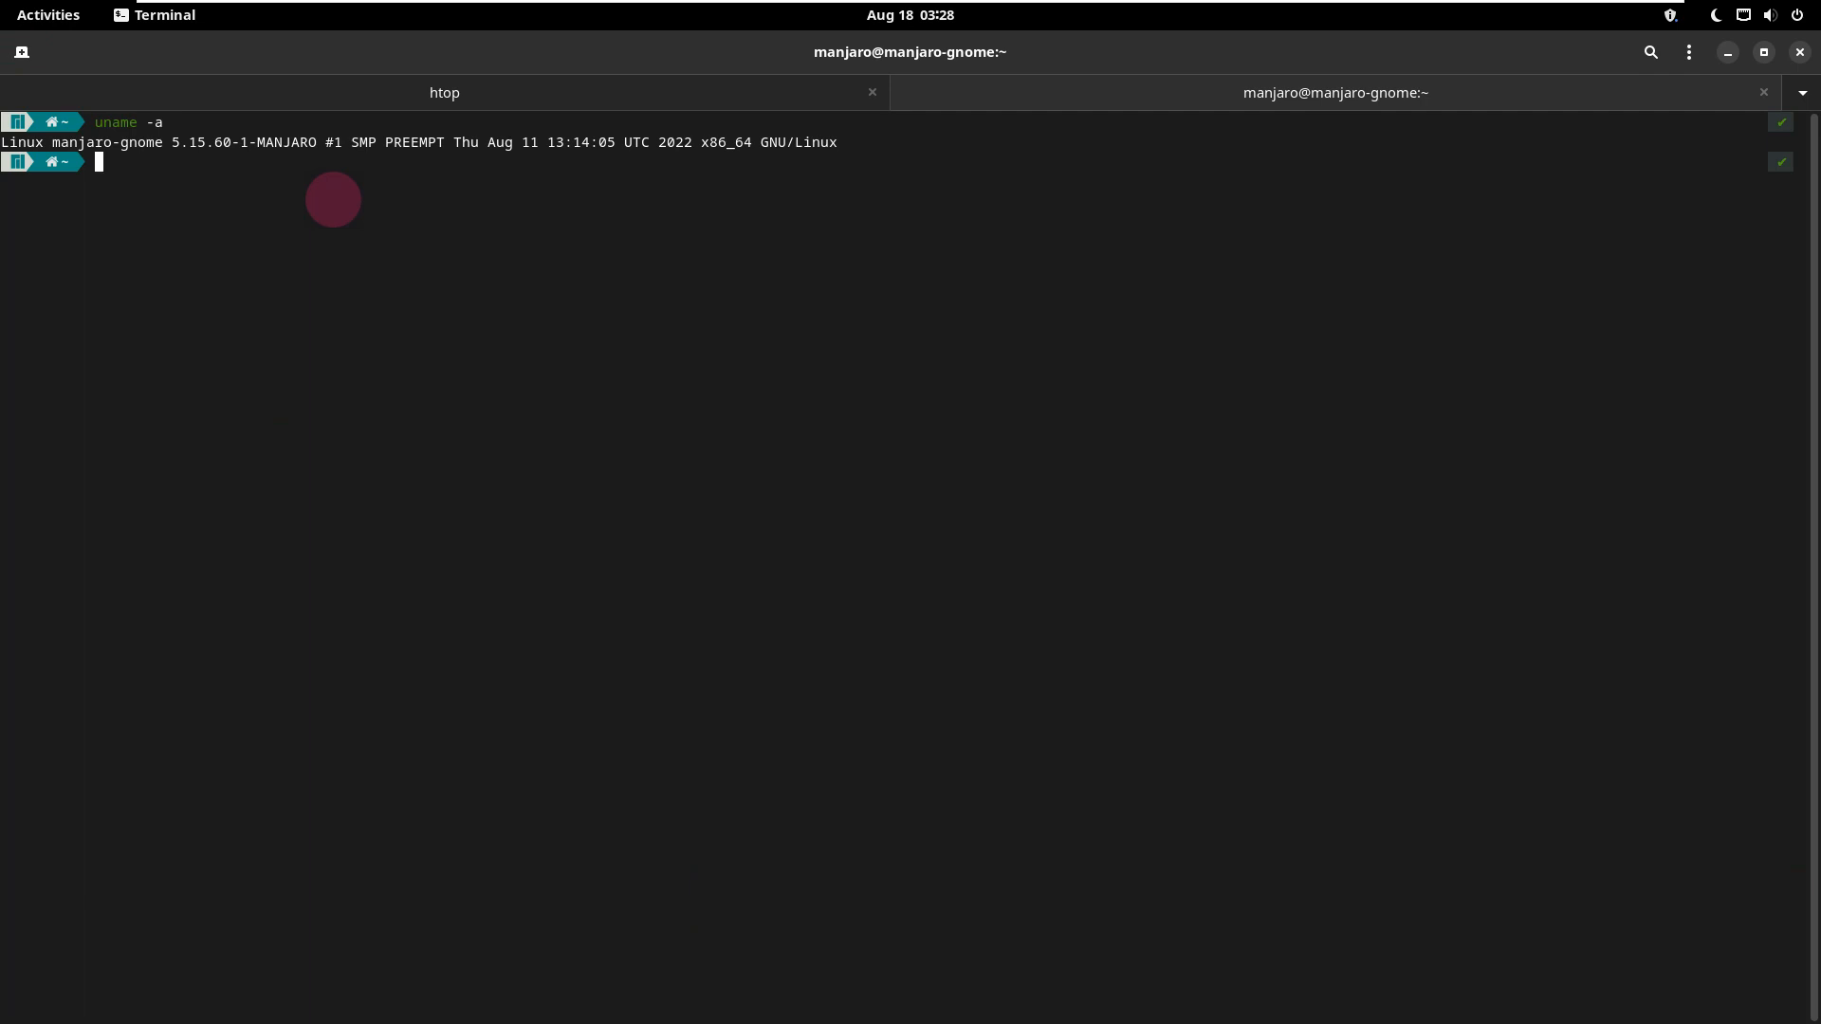
Step: Exit the shell in the second tab and close the terminal, ending the running htop process
text(exit)
key(Return)
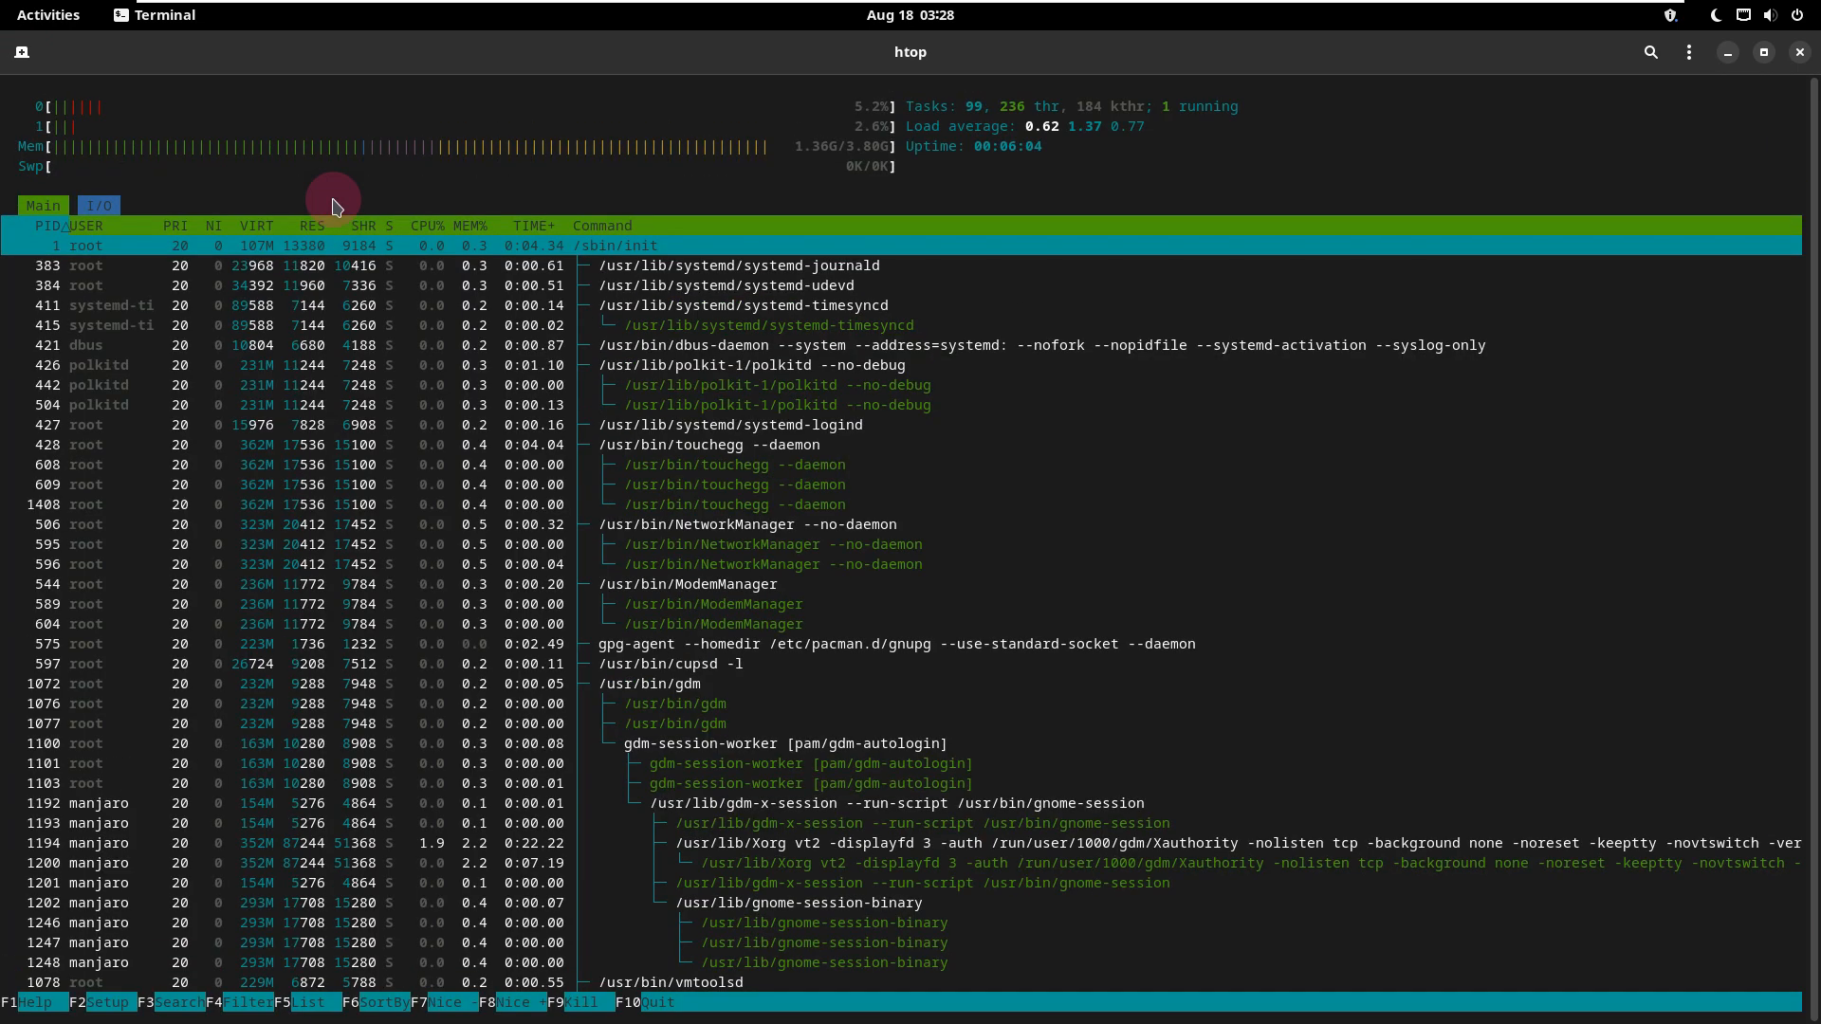
click(1800, 54)
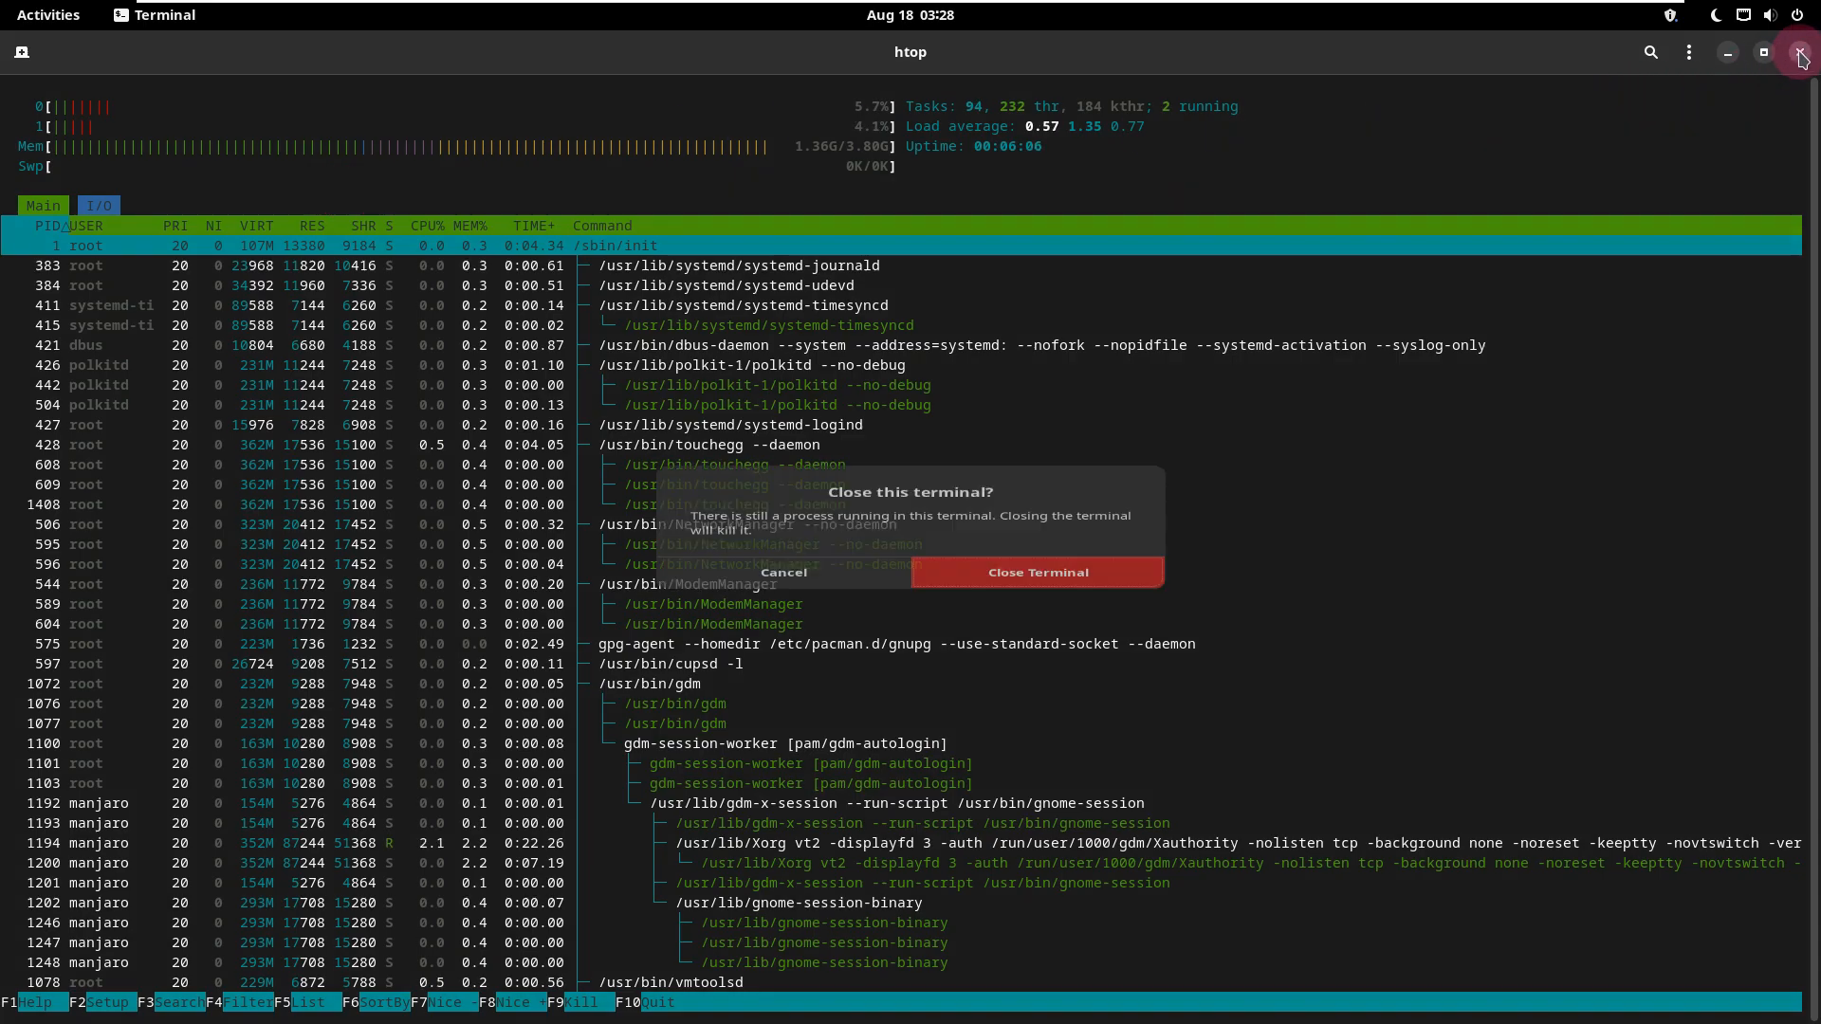
click(987, 582)
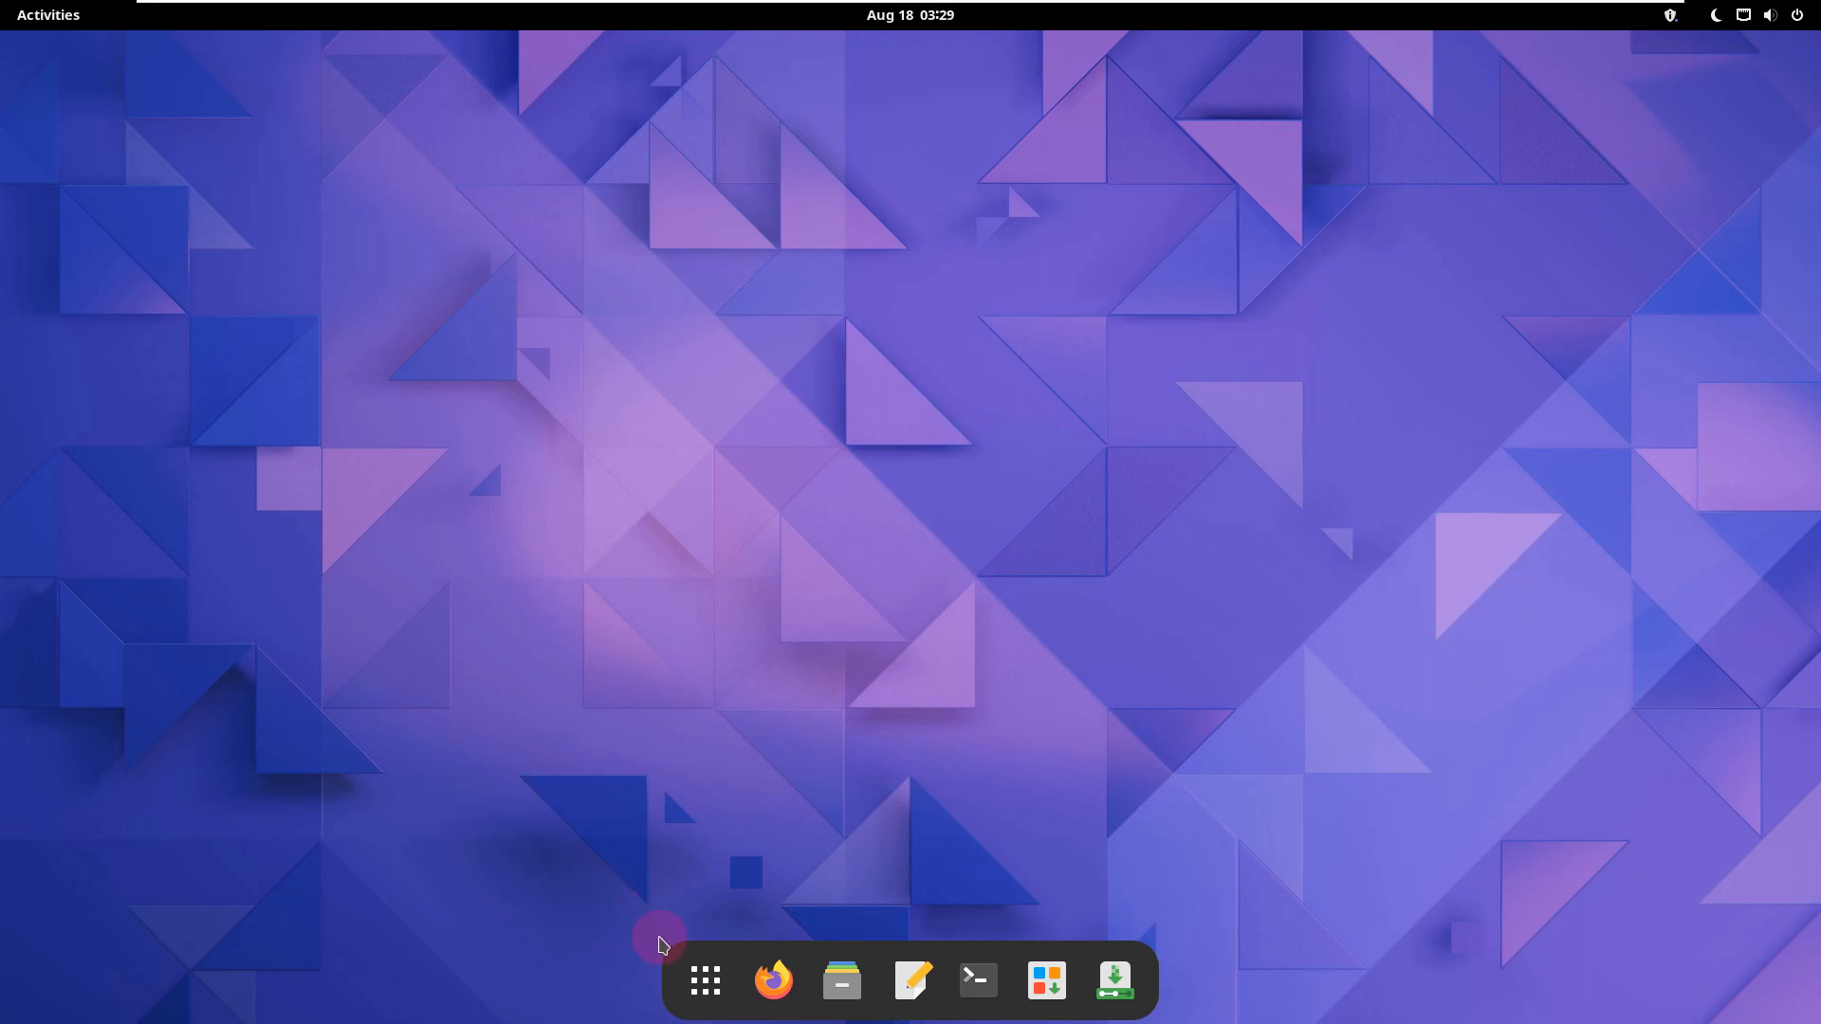
Step: Show all applications and look through every page of the Accessories folder
click(705, 980)
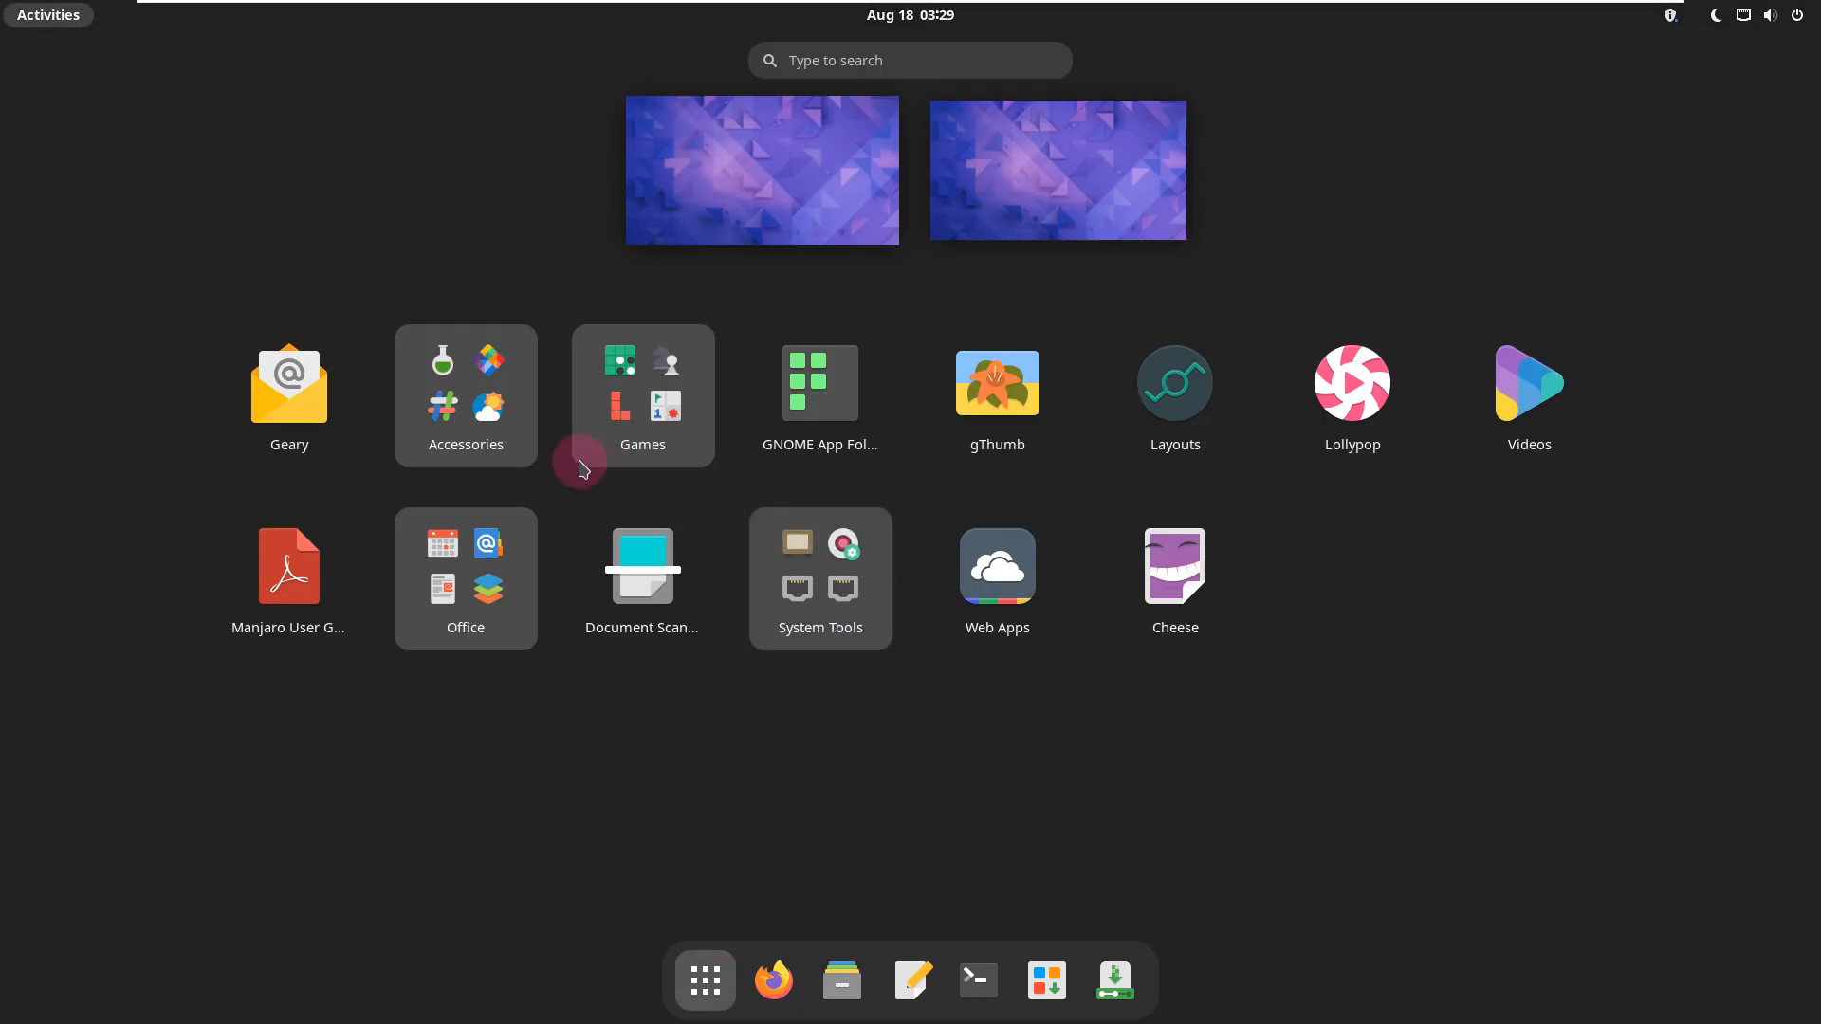
click(485, 452)
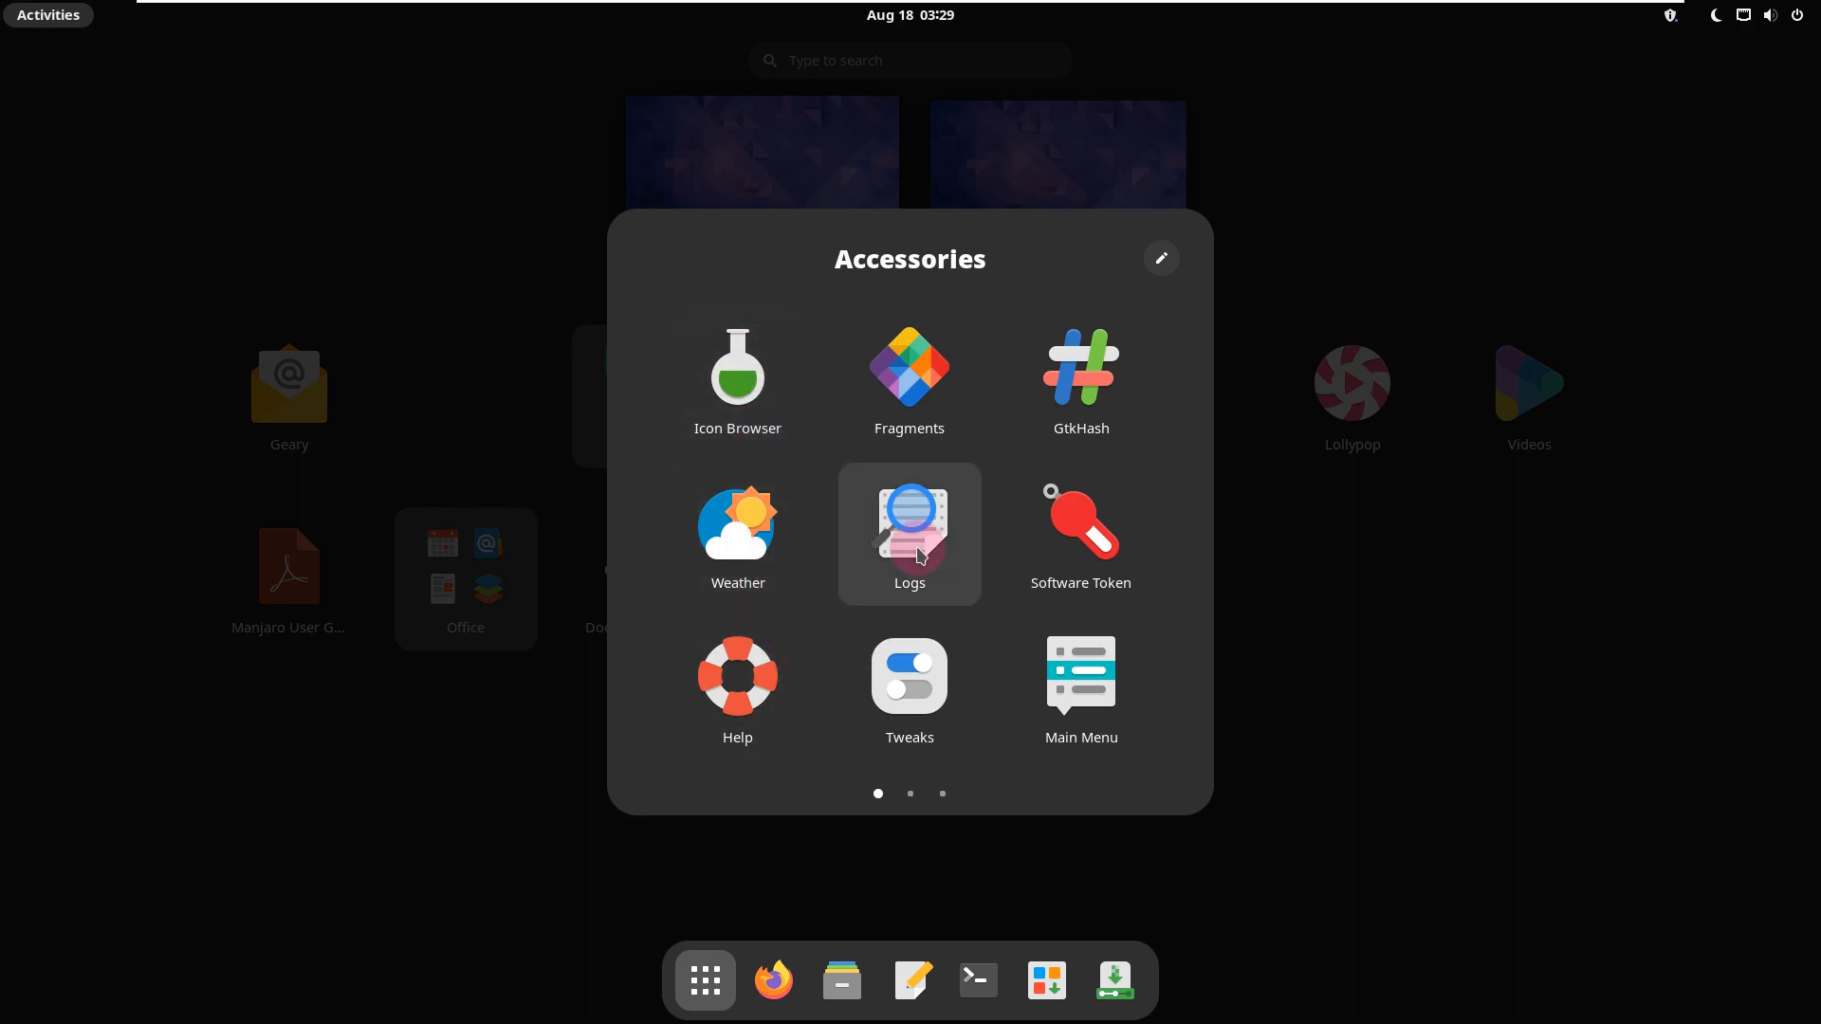
scroll(910, 521, down, 1)
click(1176, 515)
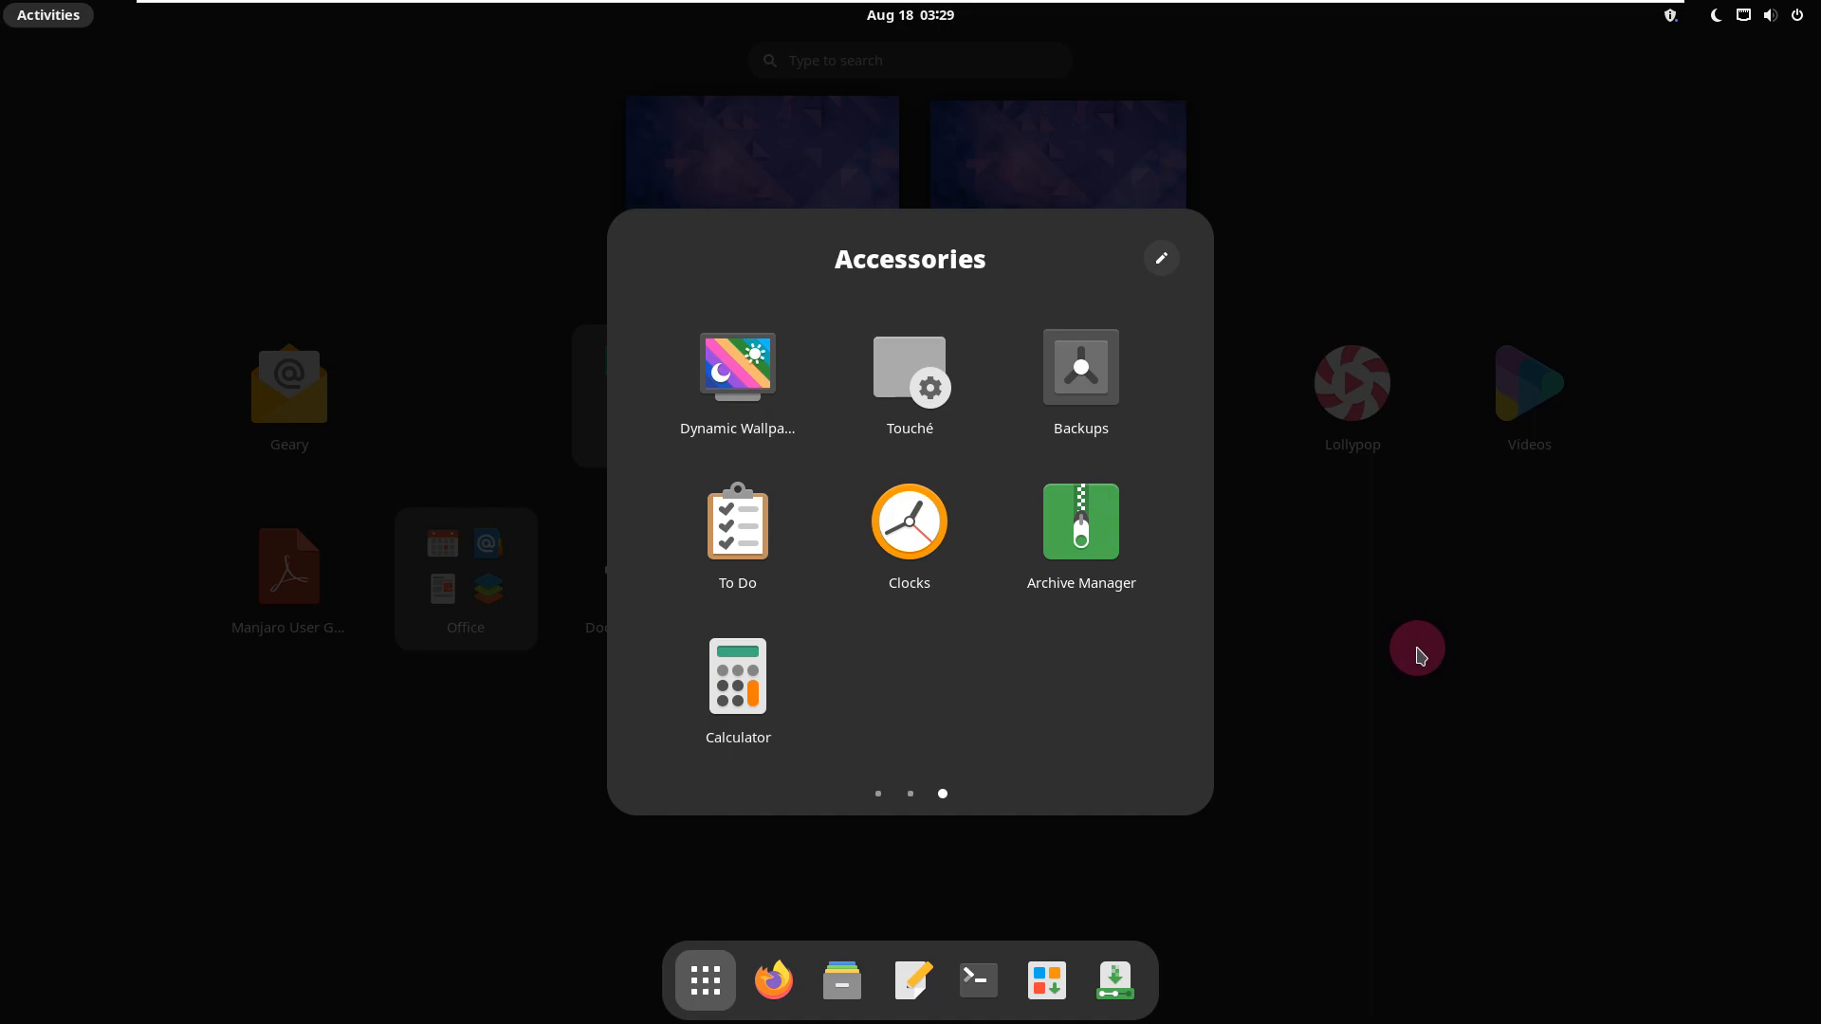
click(1420, 654)
Step: Look at the applications in the Games and Office folders
click(657, 461)
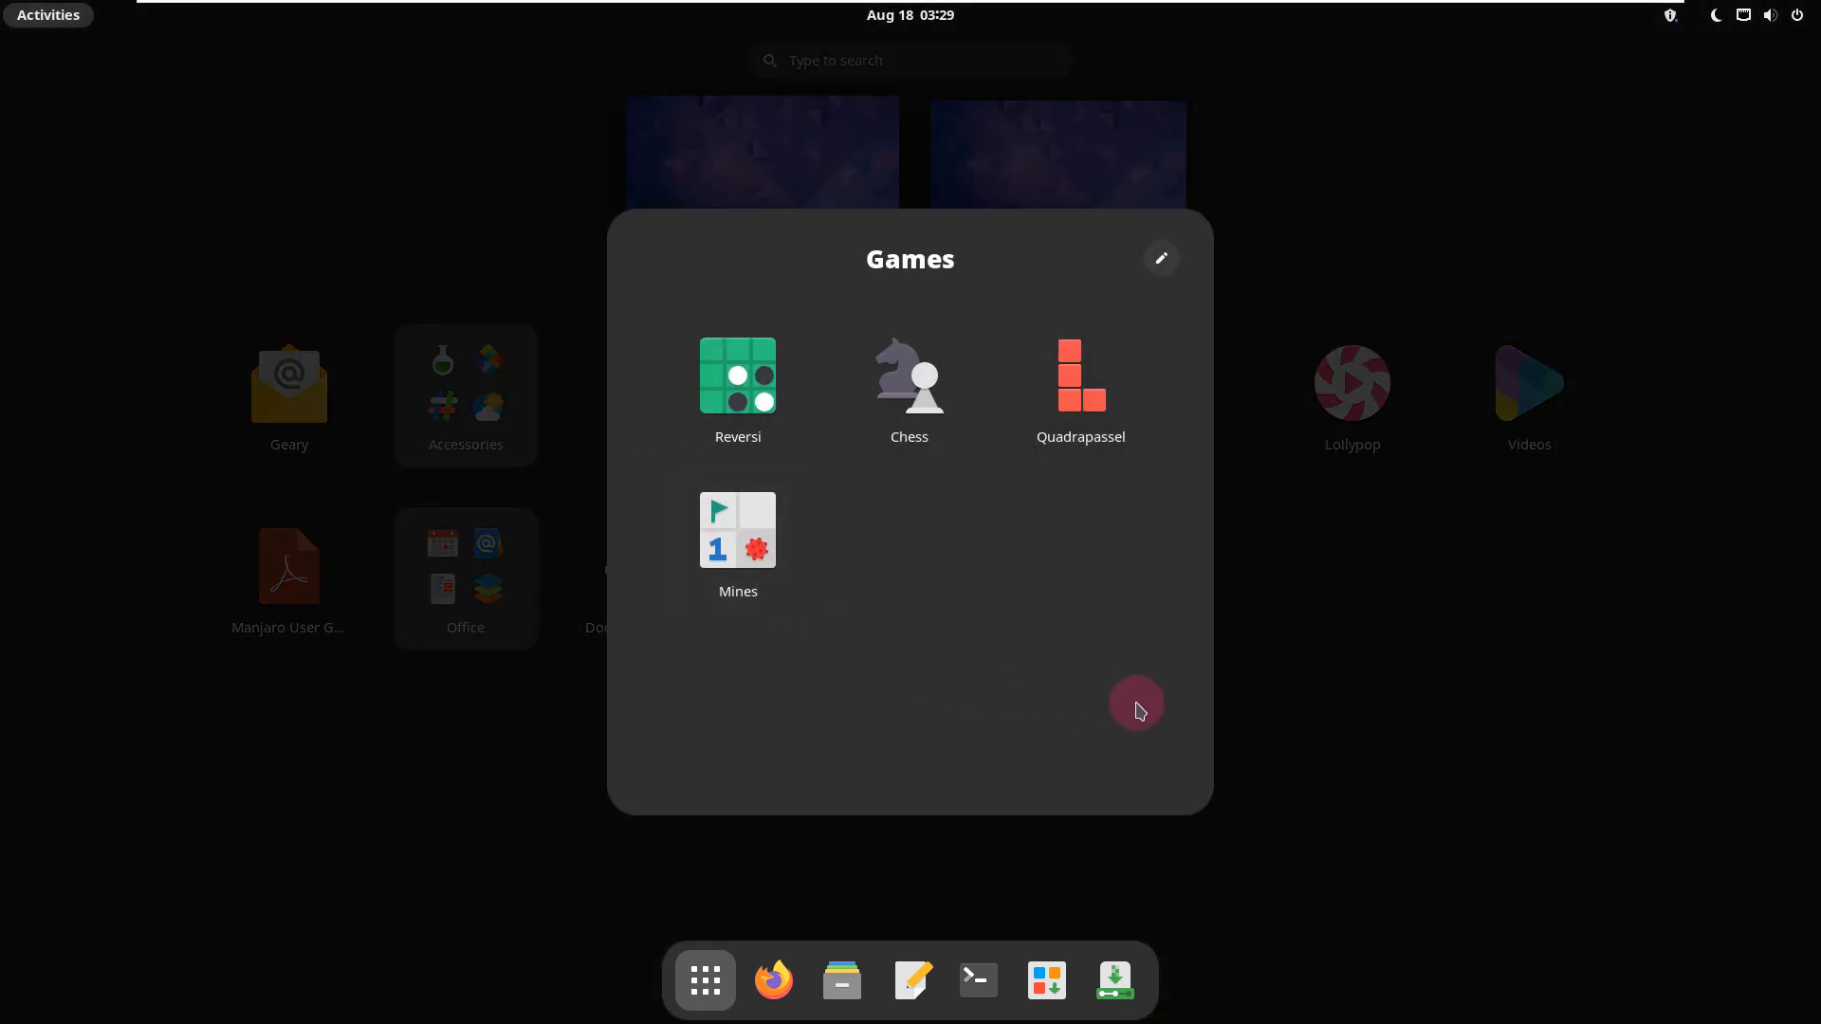
click(1357, 699)
click(507, 562)
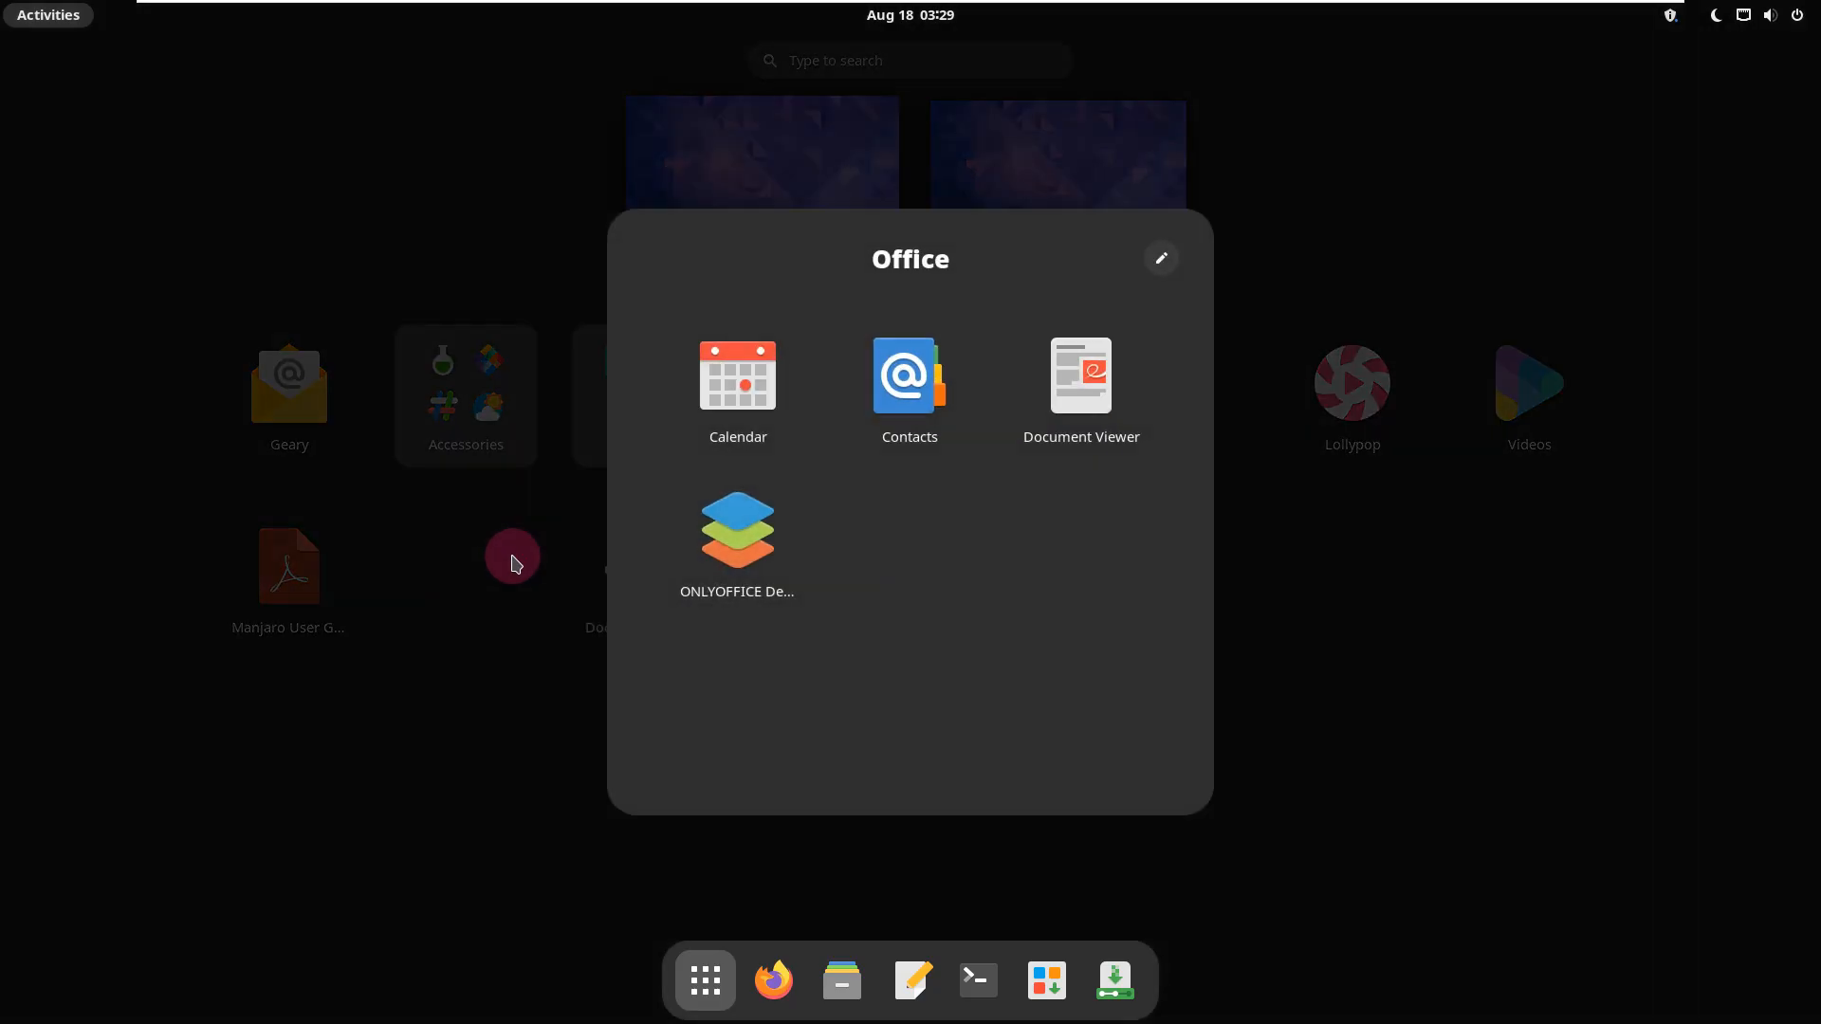
click(1324, 662)
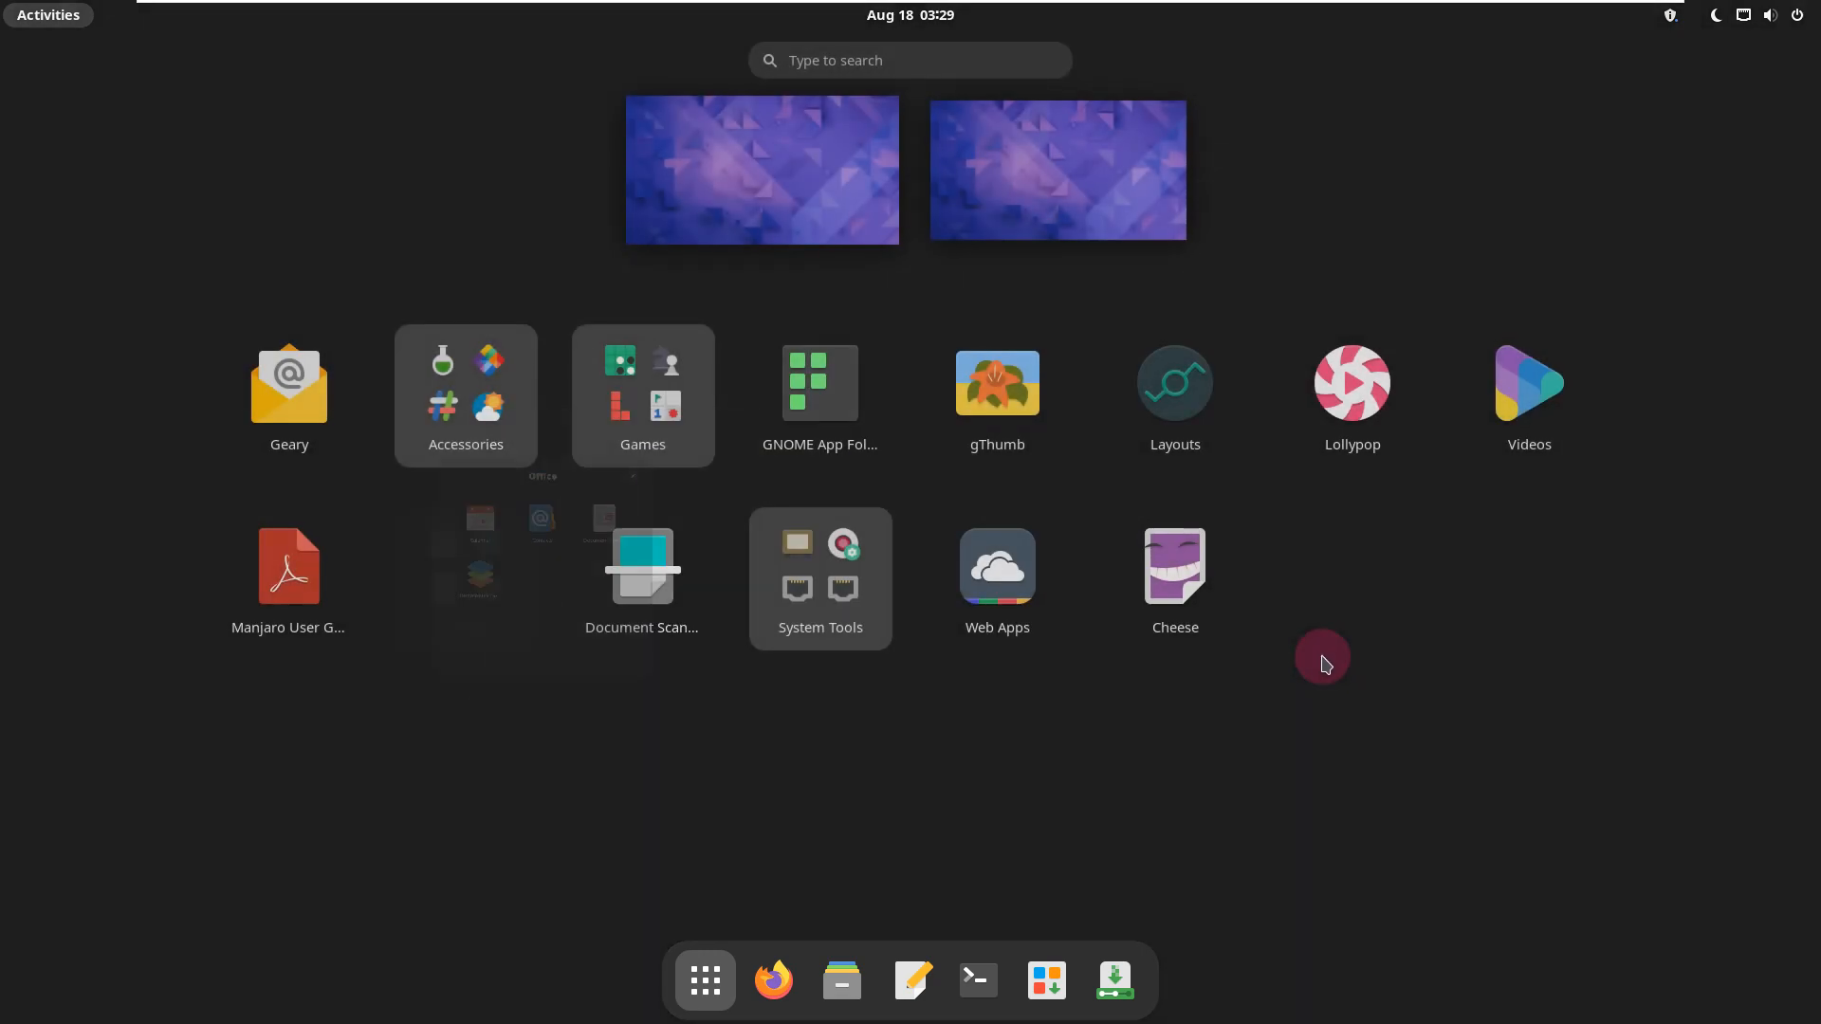
Step: Look through the pages of the System Tools folder to see the available utilities
click(852, 622)
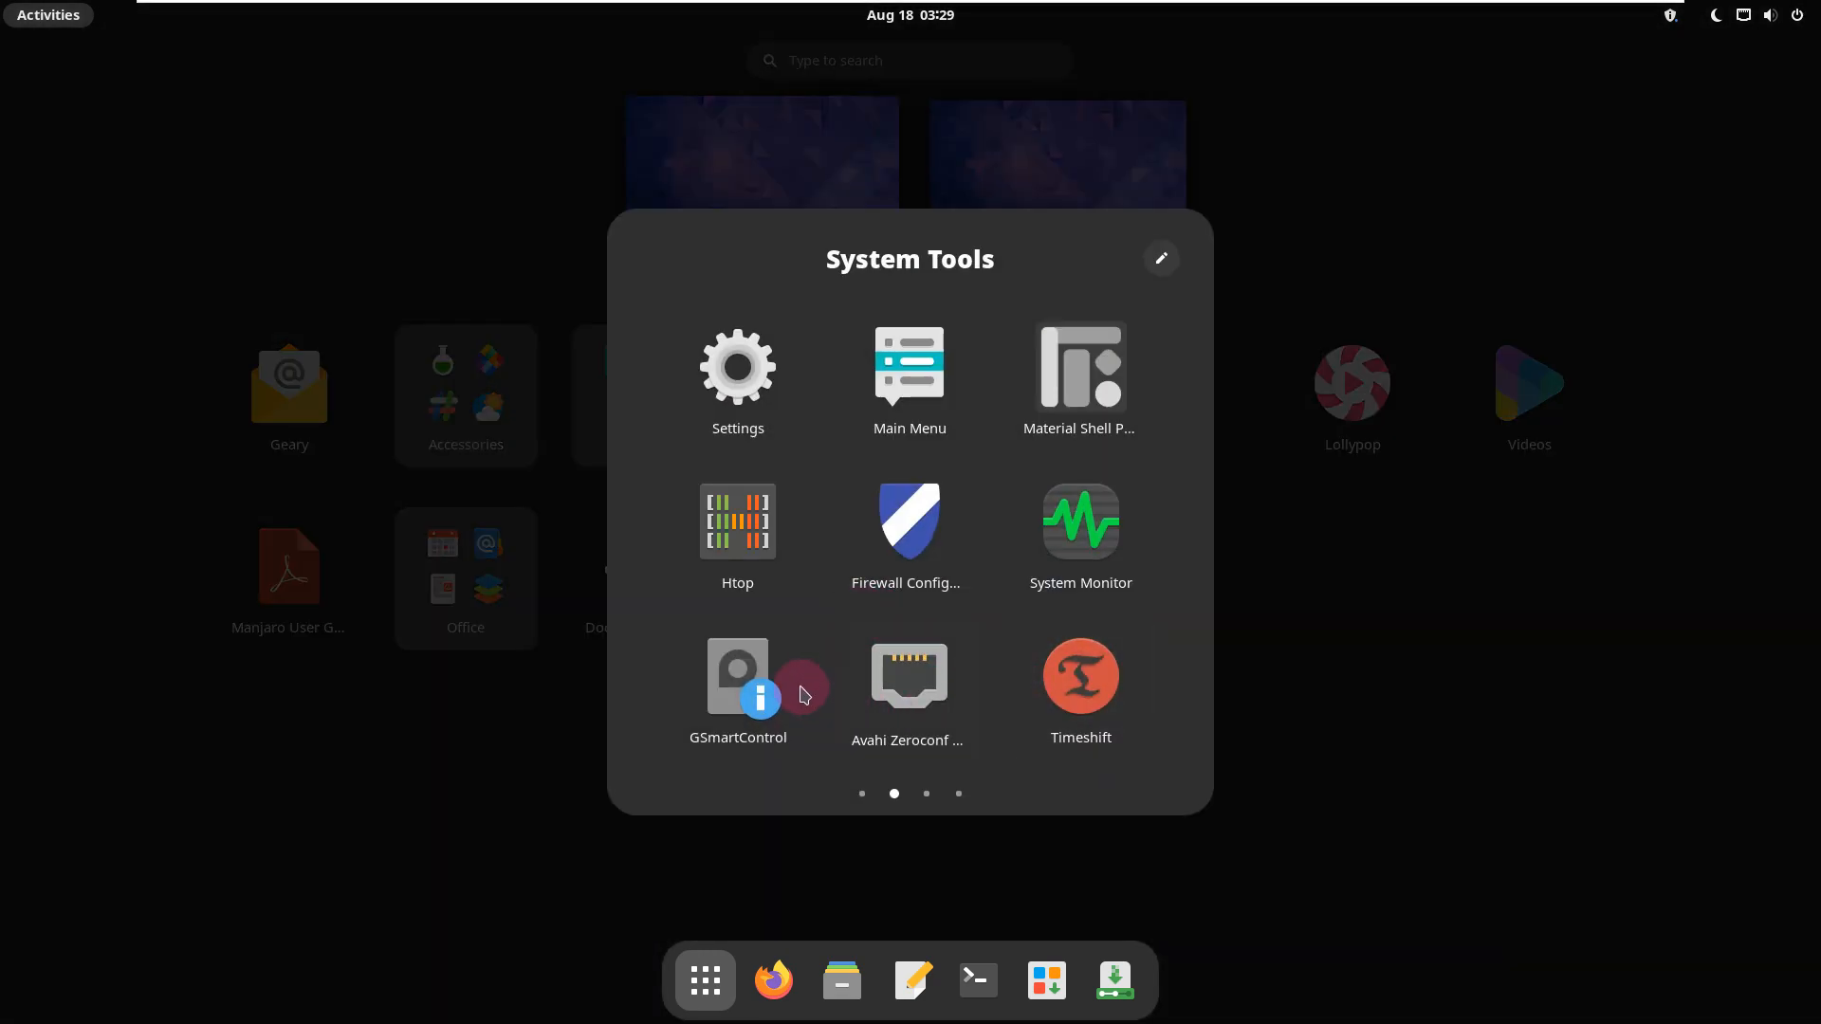
scroll(804, 693, up, 1)
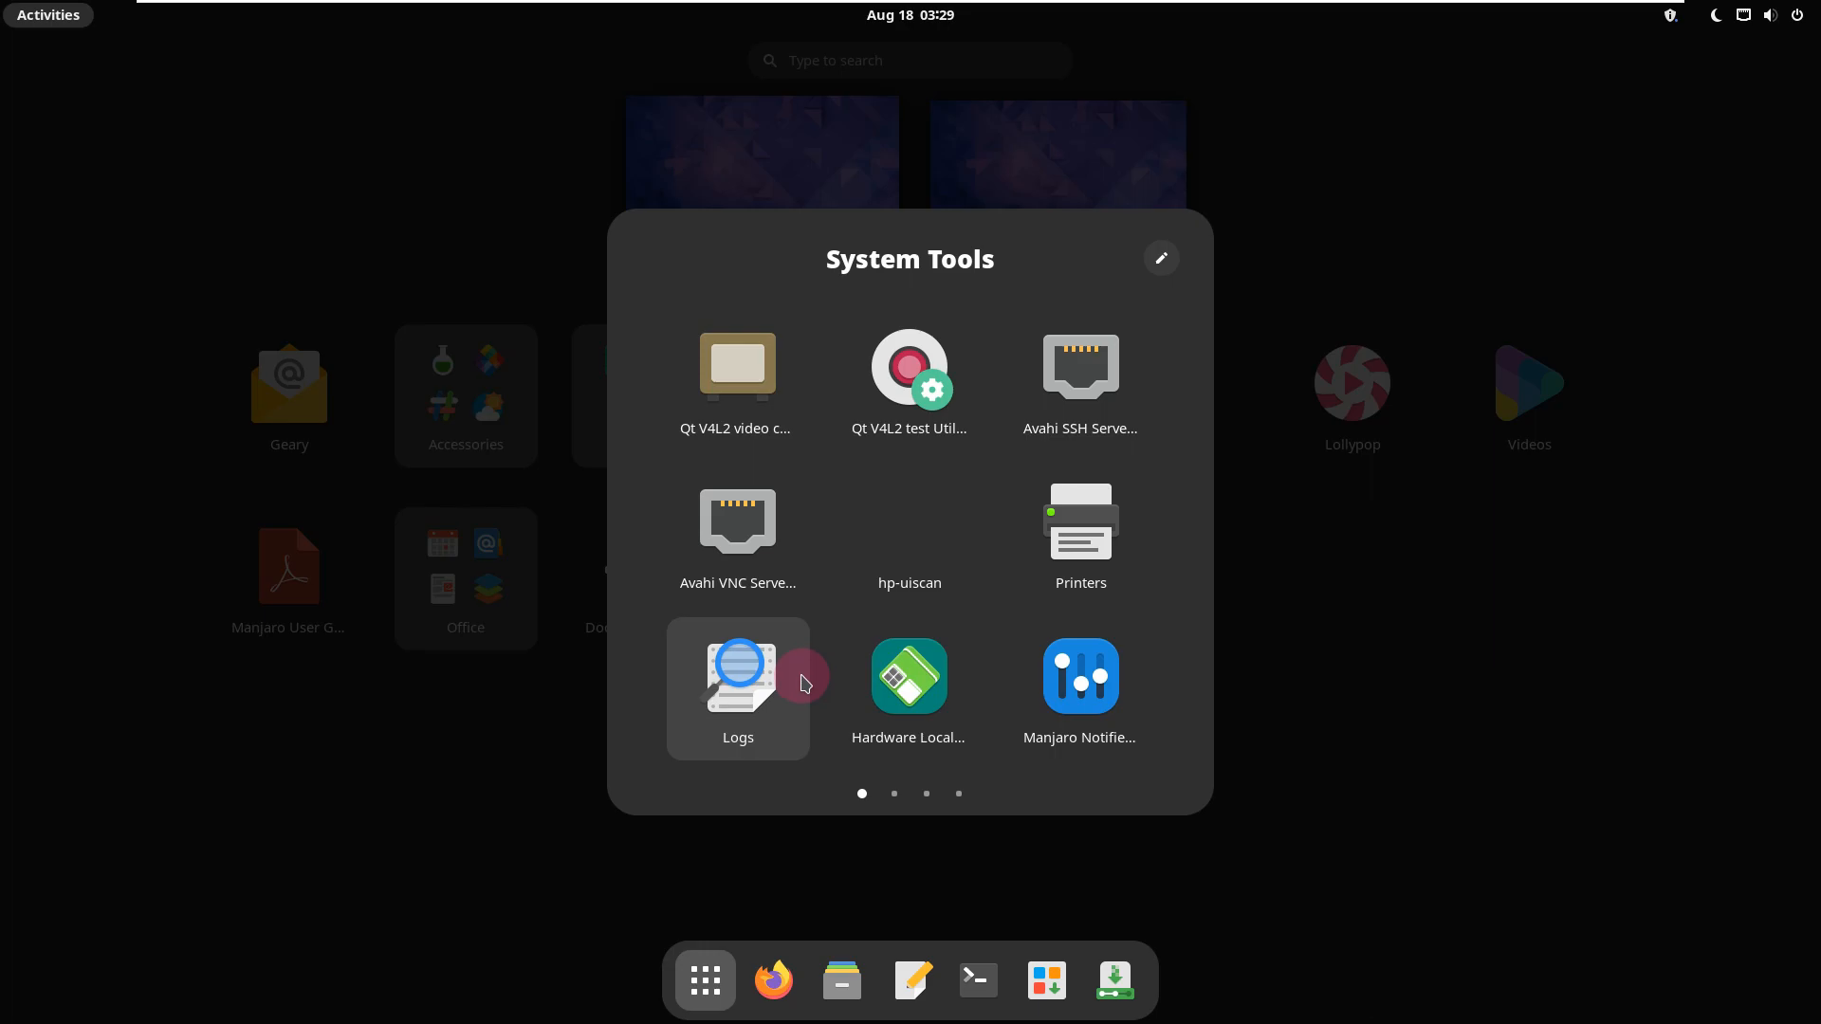
scroll(801, 681, down, 1)
scroll(805, 676, down, 1)
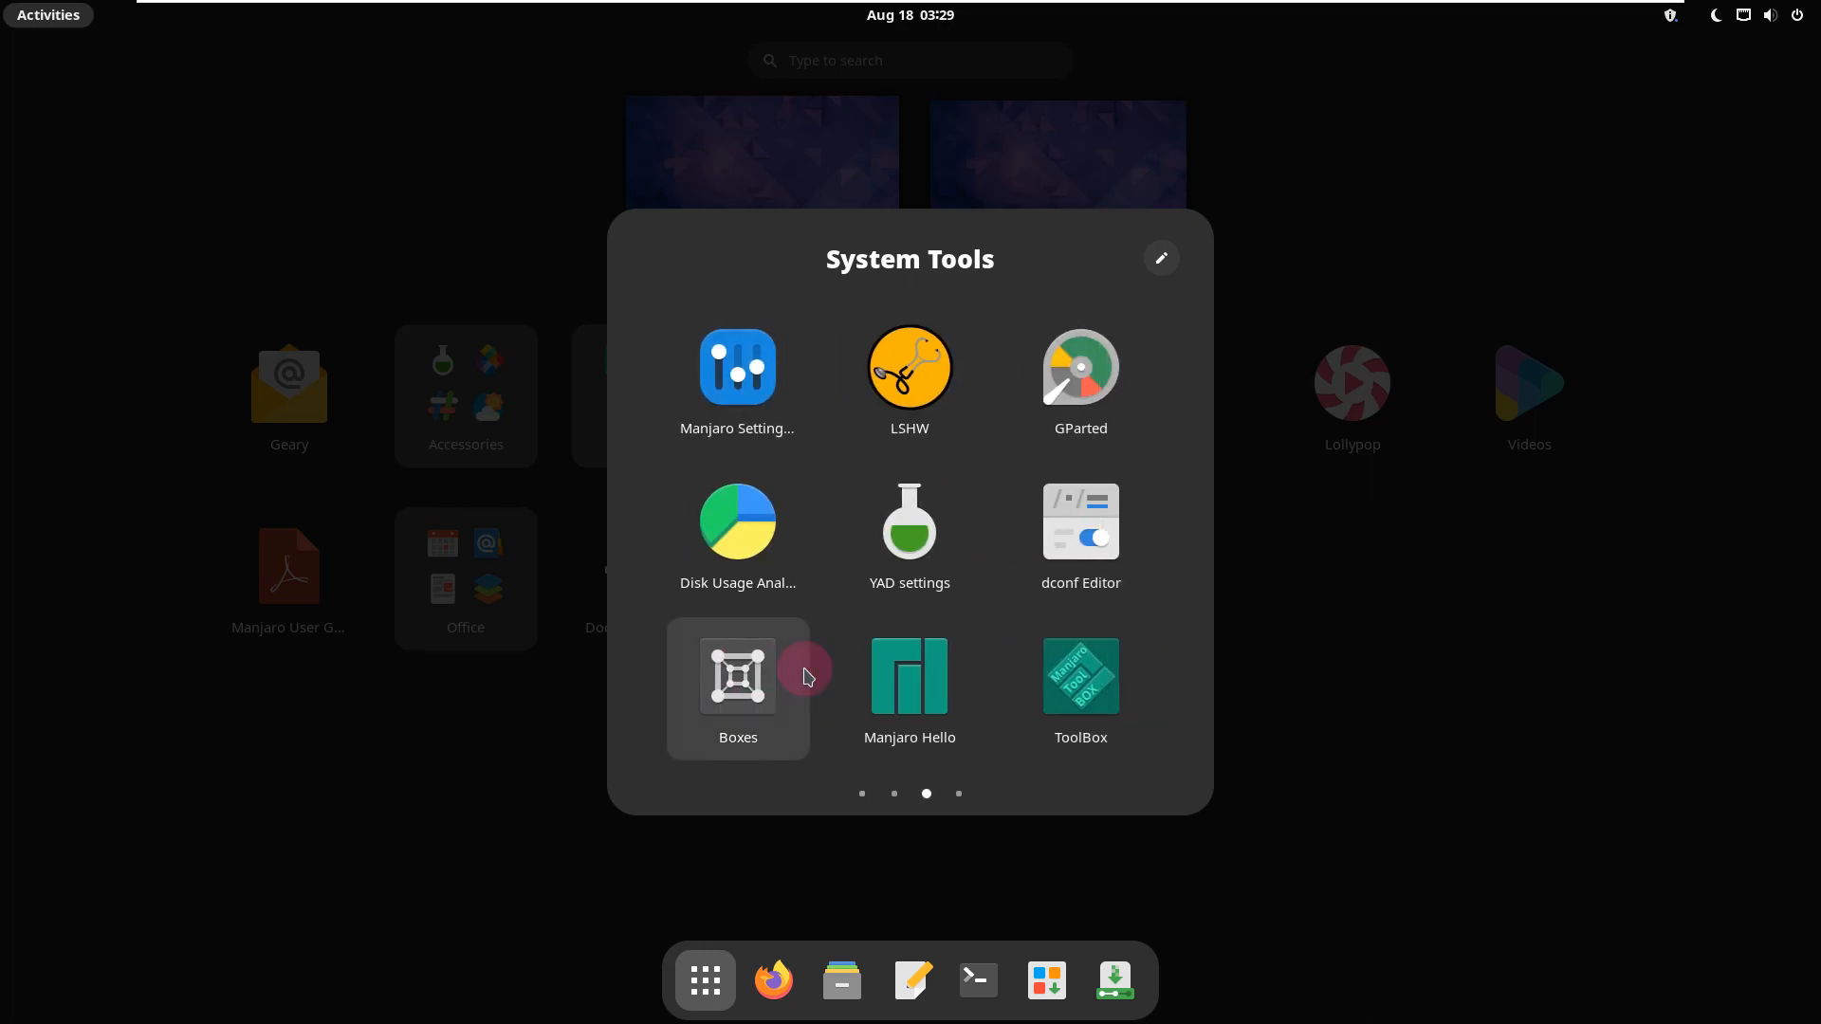
scroll(807, 676, down, 1)
scroll(807, 677, up, 2)
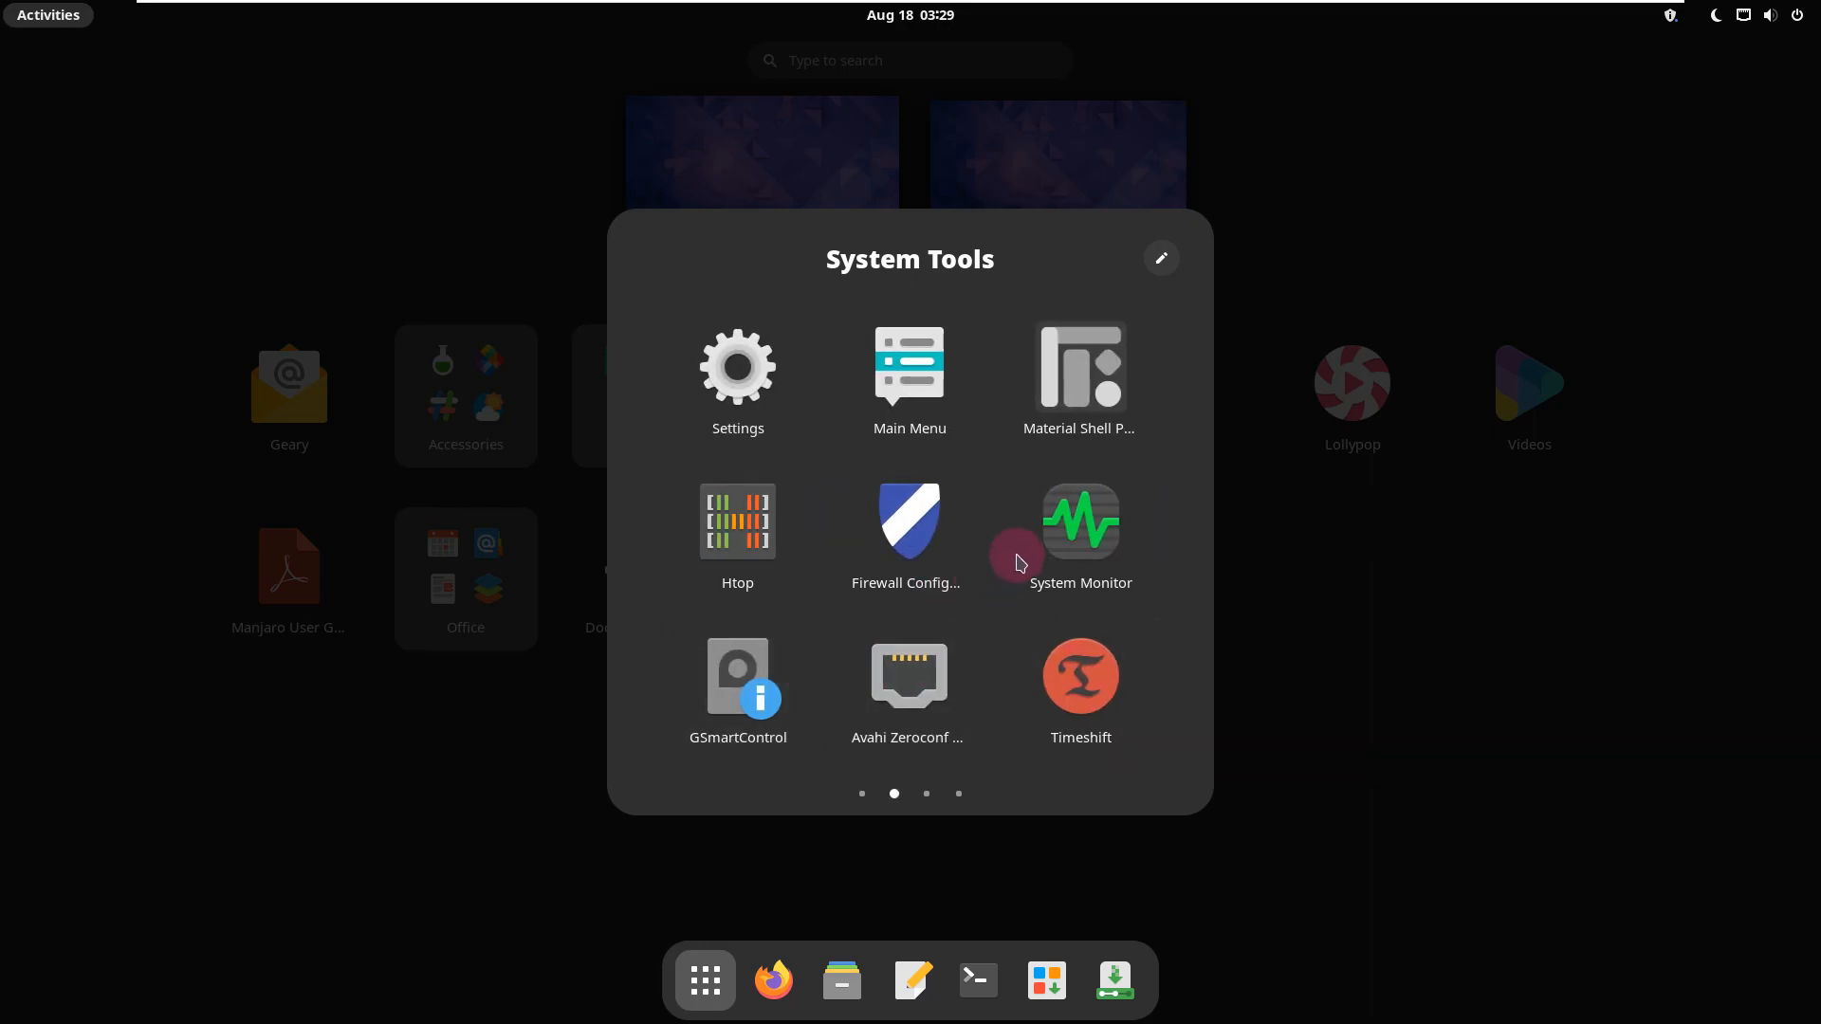
Step: Launch System Monitor, maximize it, and check its version number in the About dialog
click(1059, 527)
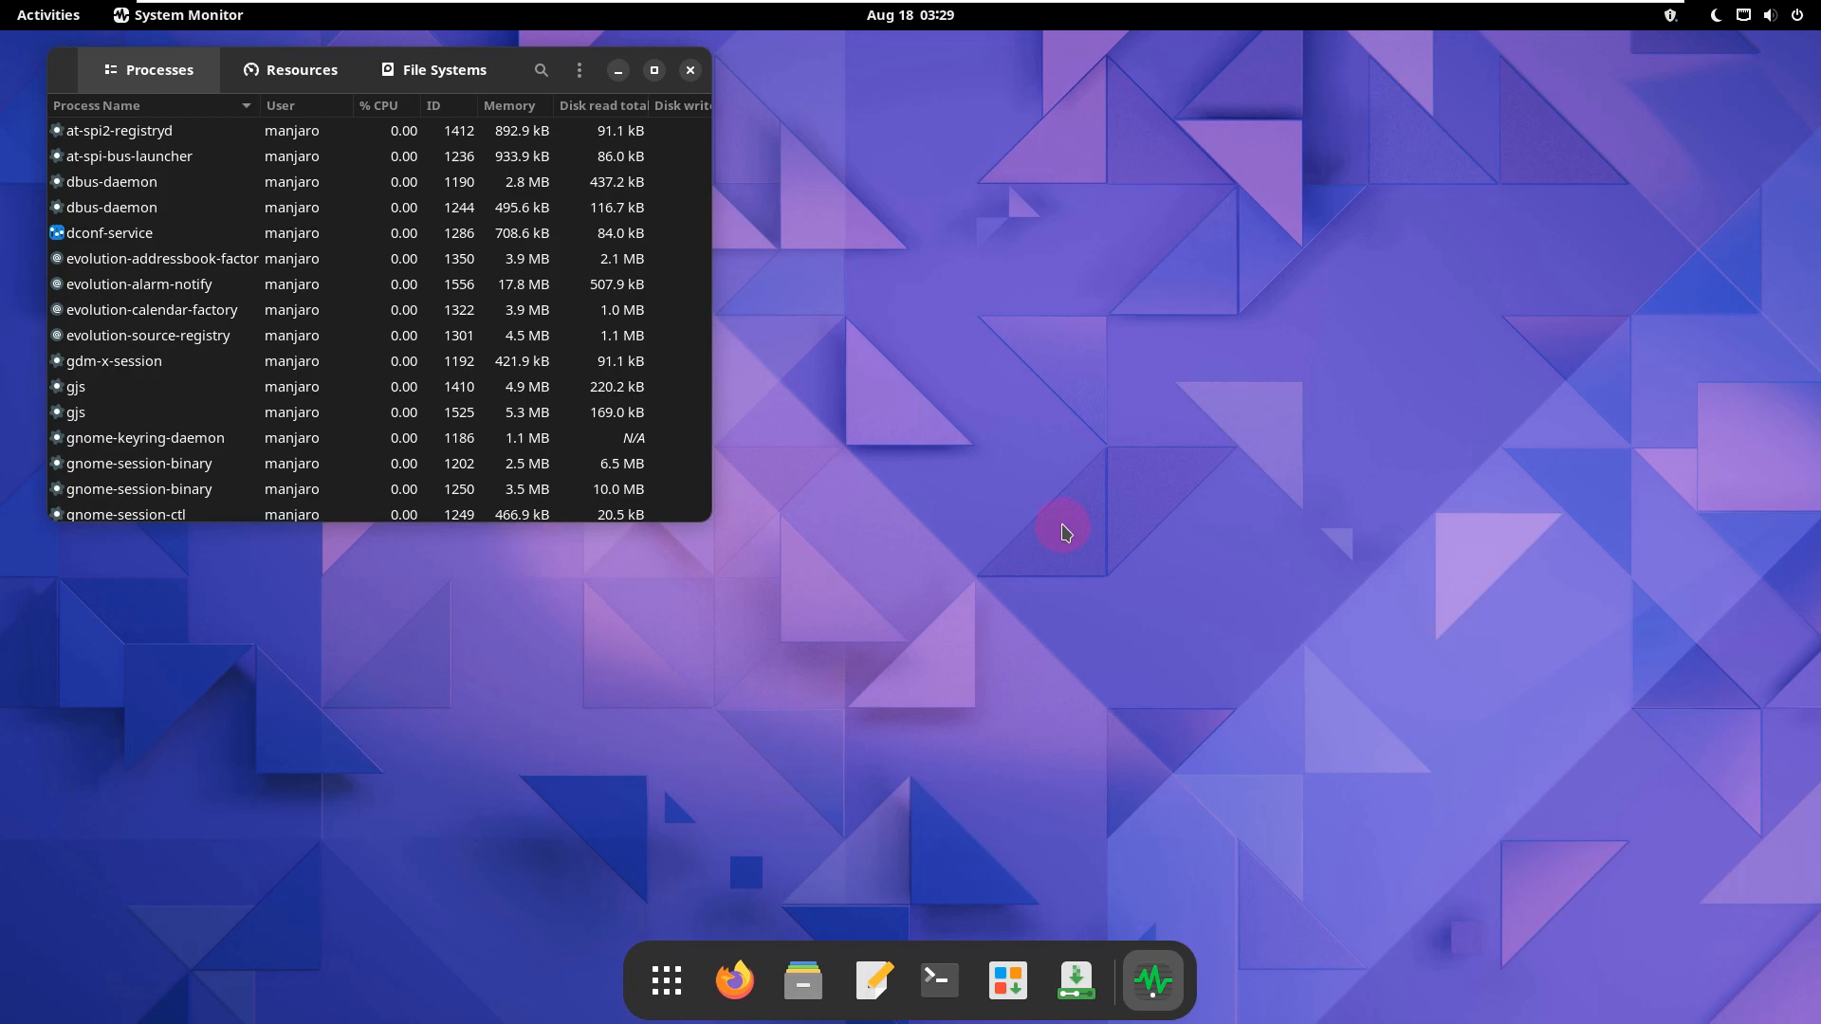
click(654, 70)
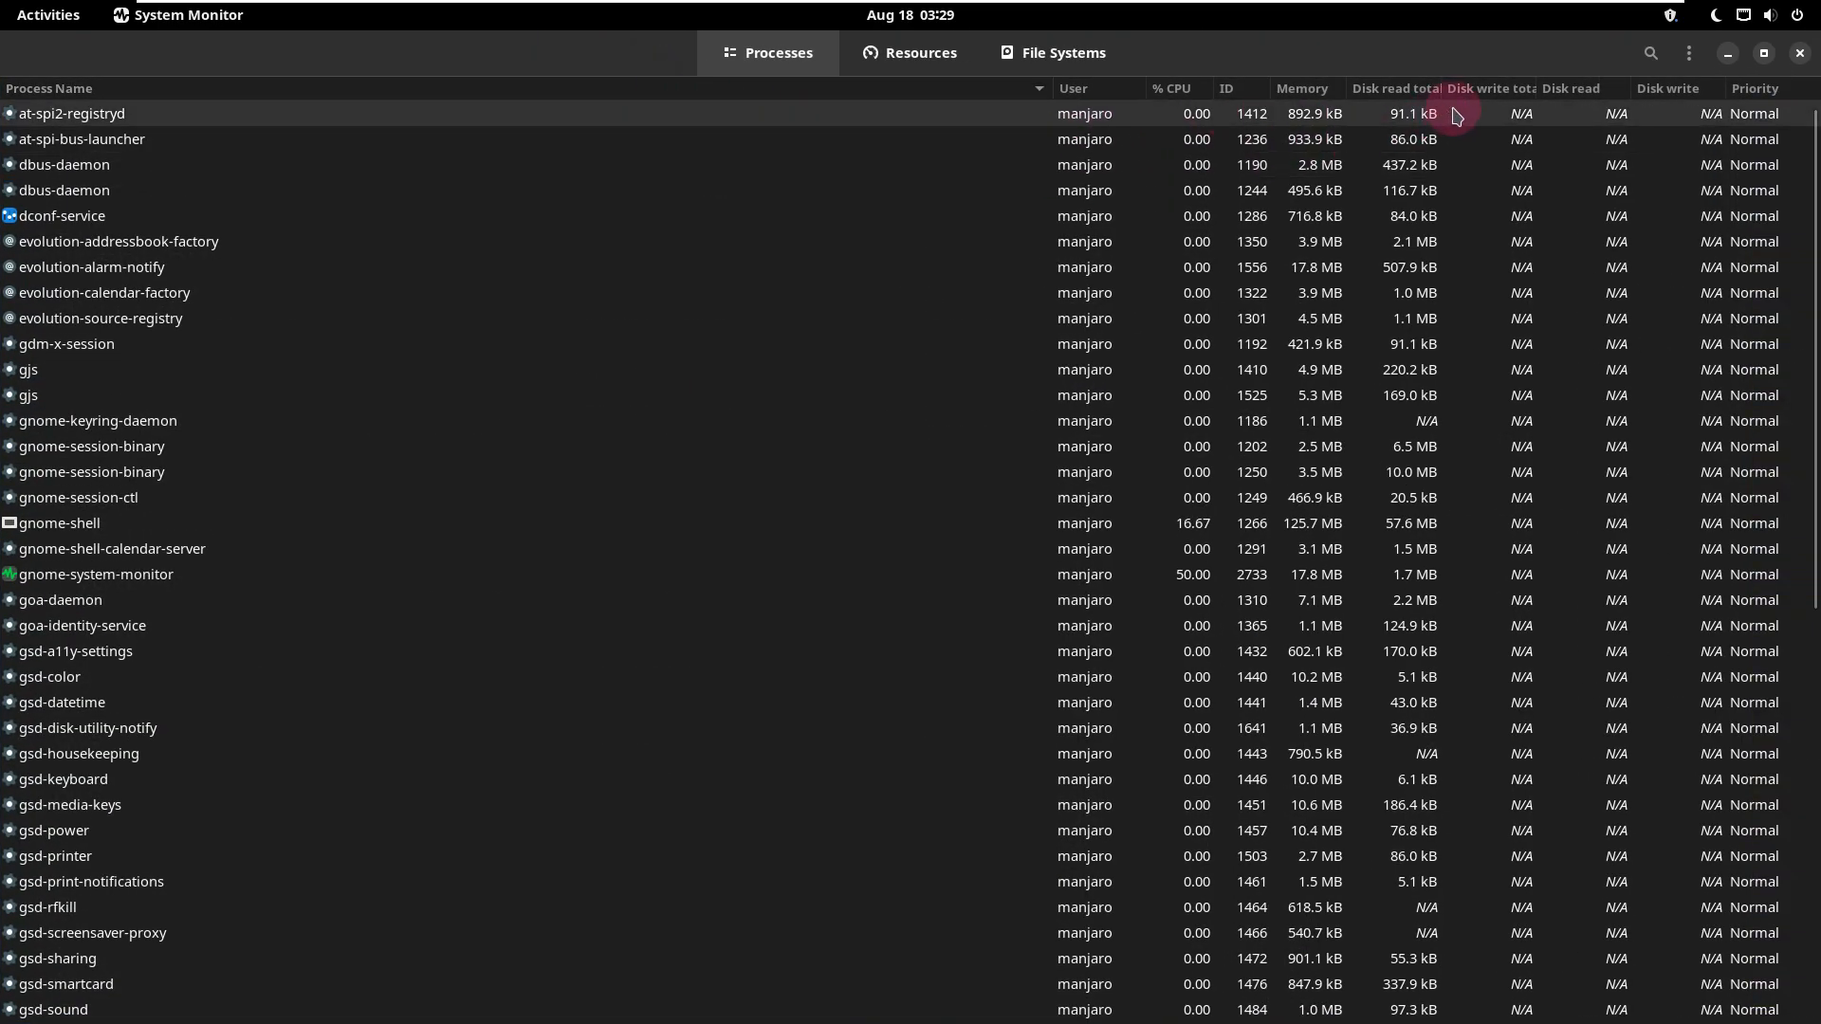
click(1689, 53)
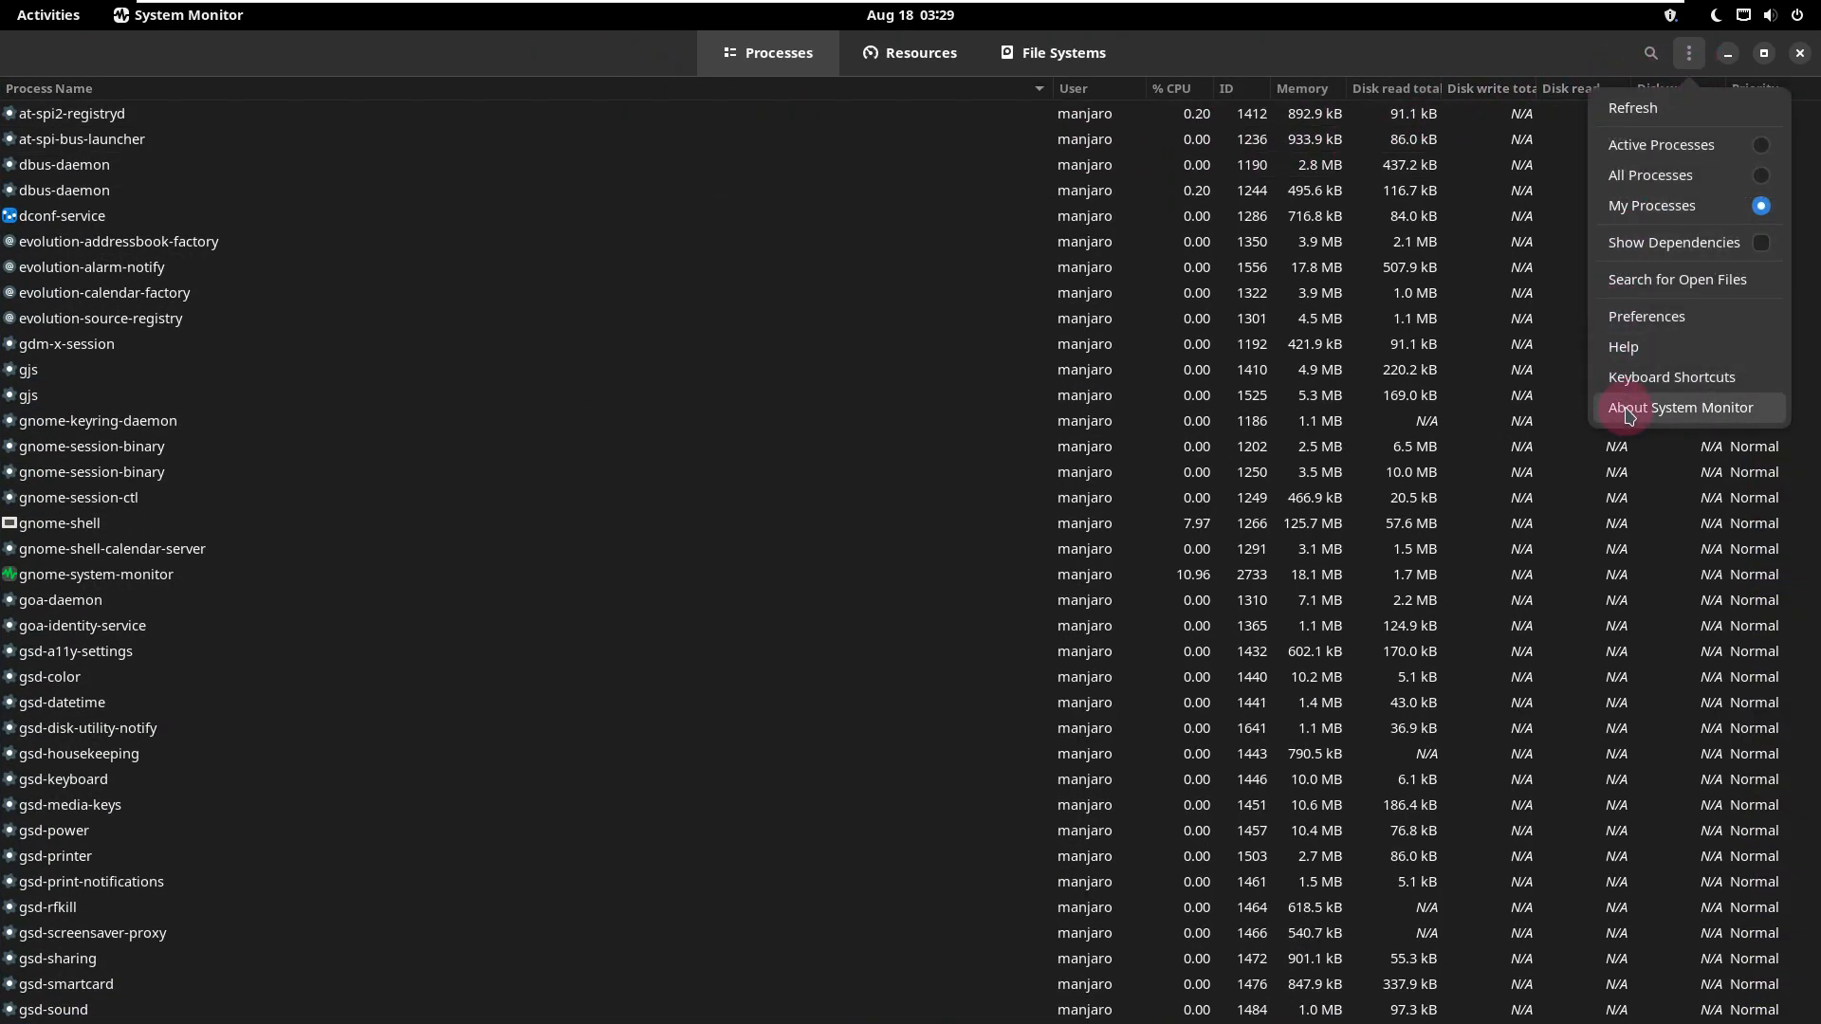
click(1629, 414)
drag(962, 553, 836, 550)
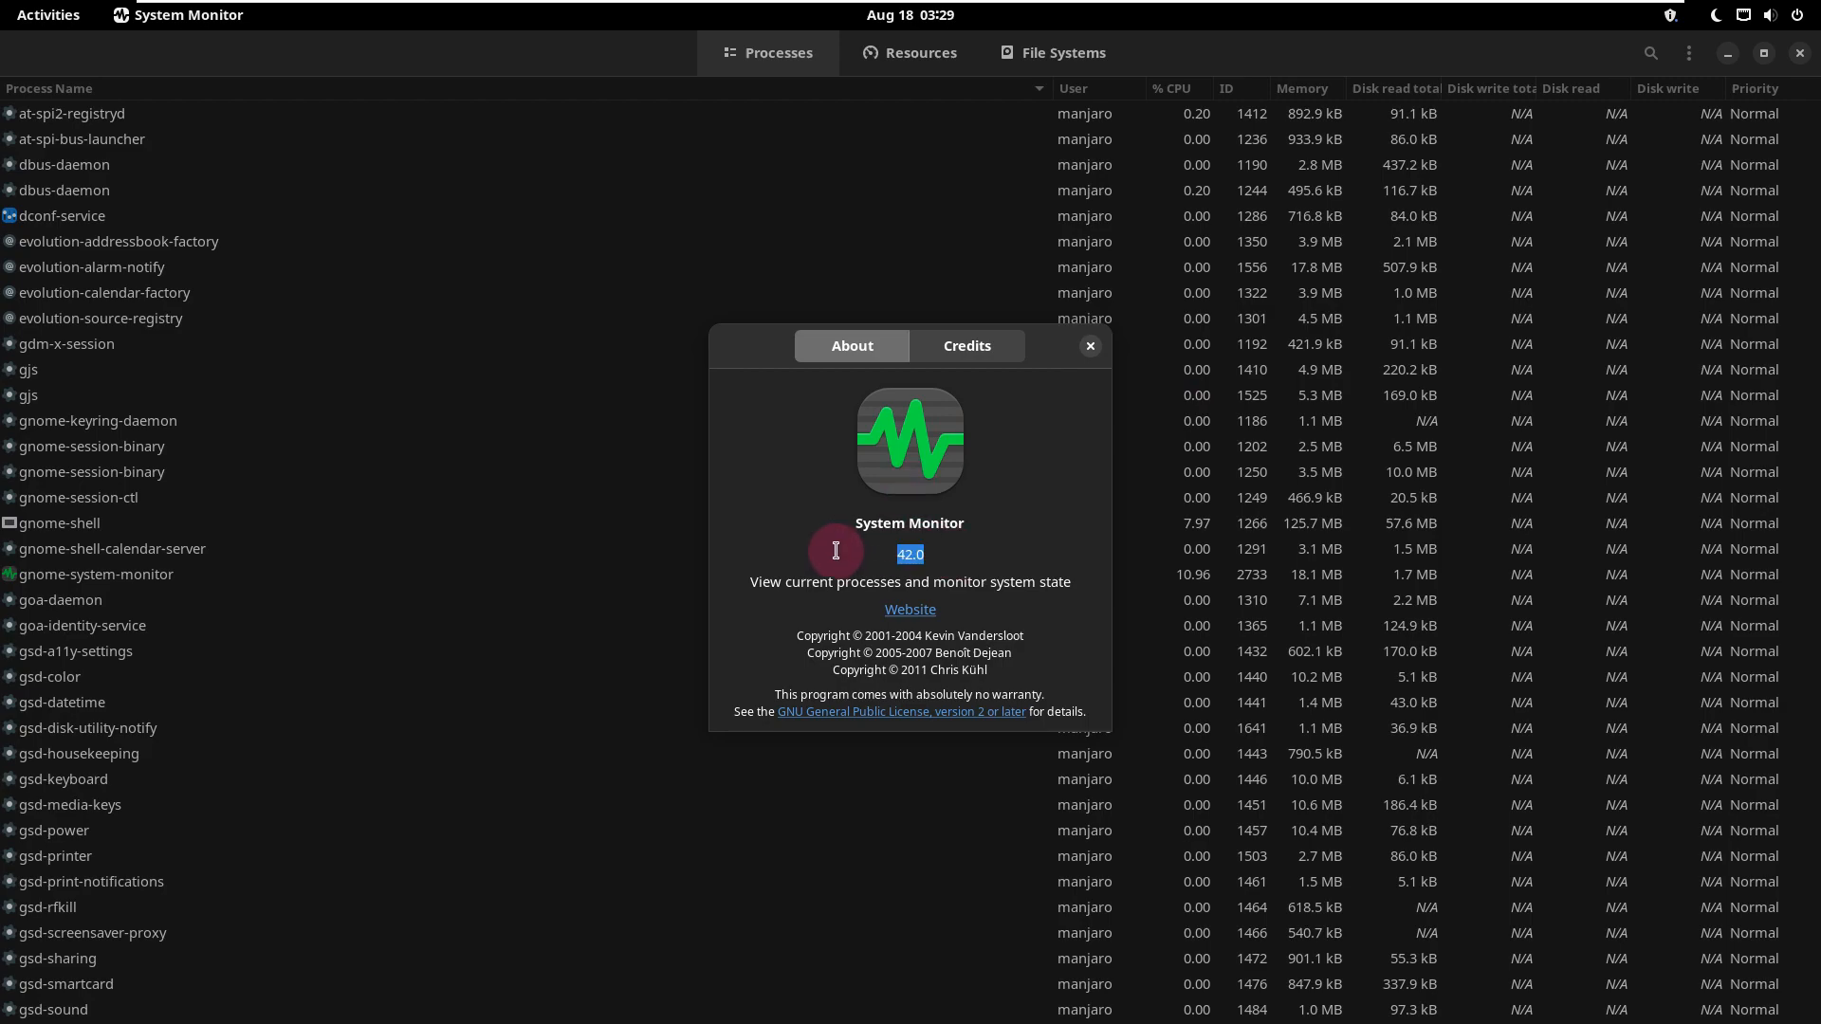
click(1092, 345)
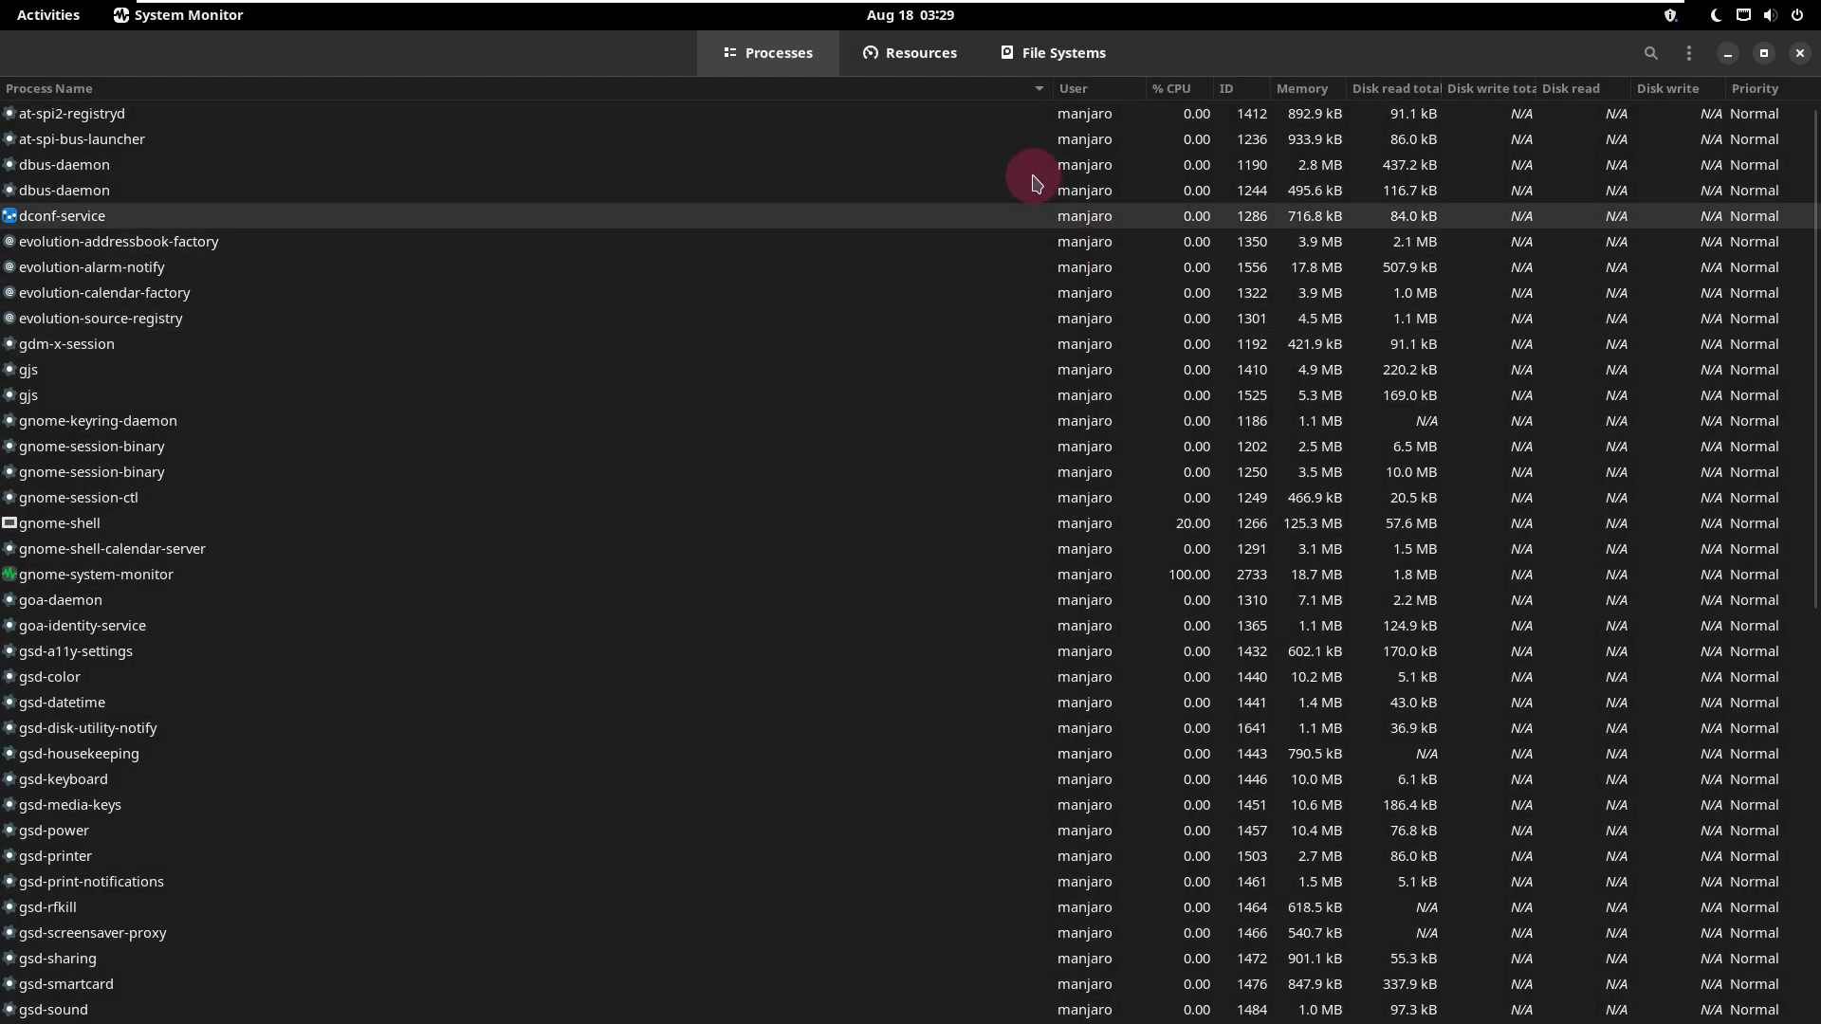
Step: Narrow the Process Name column and look through the process list to its end and back
drag(1055, 91, 666, 124)
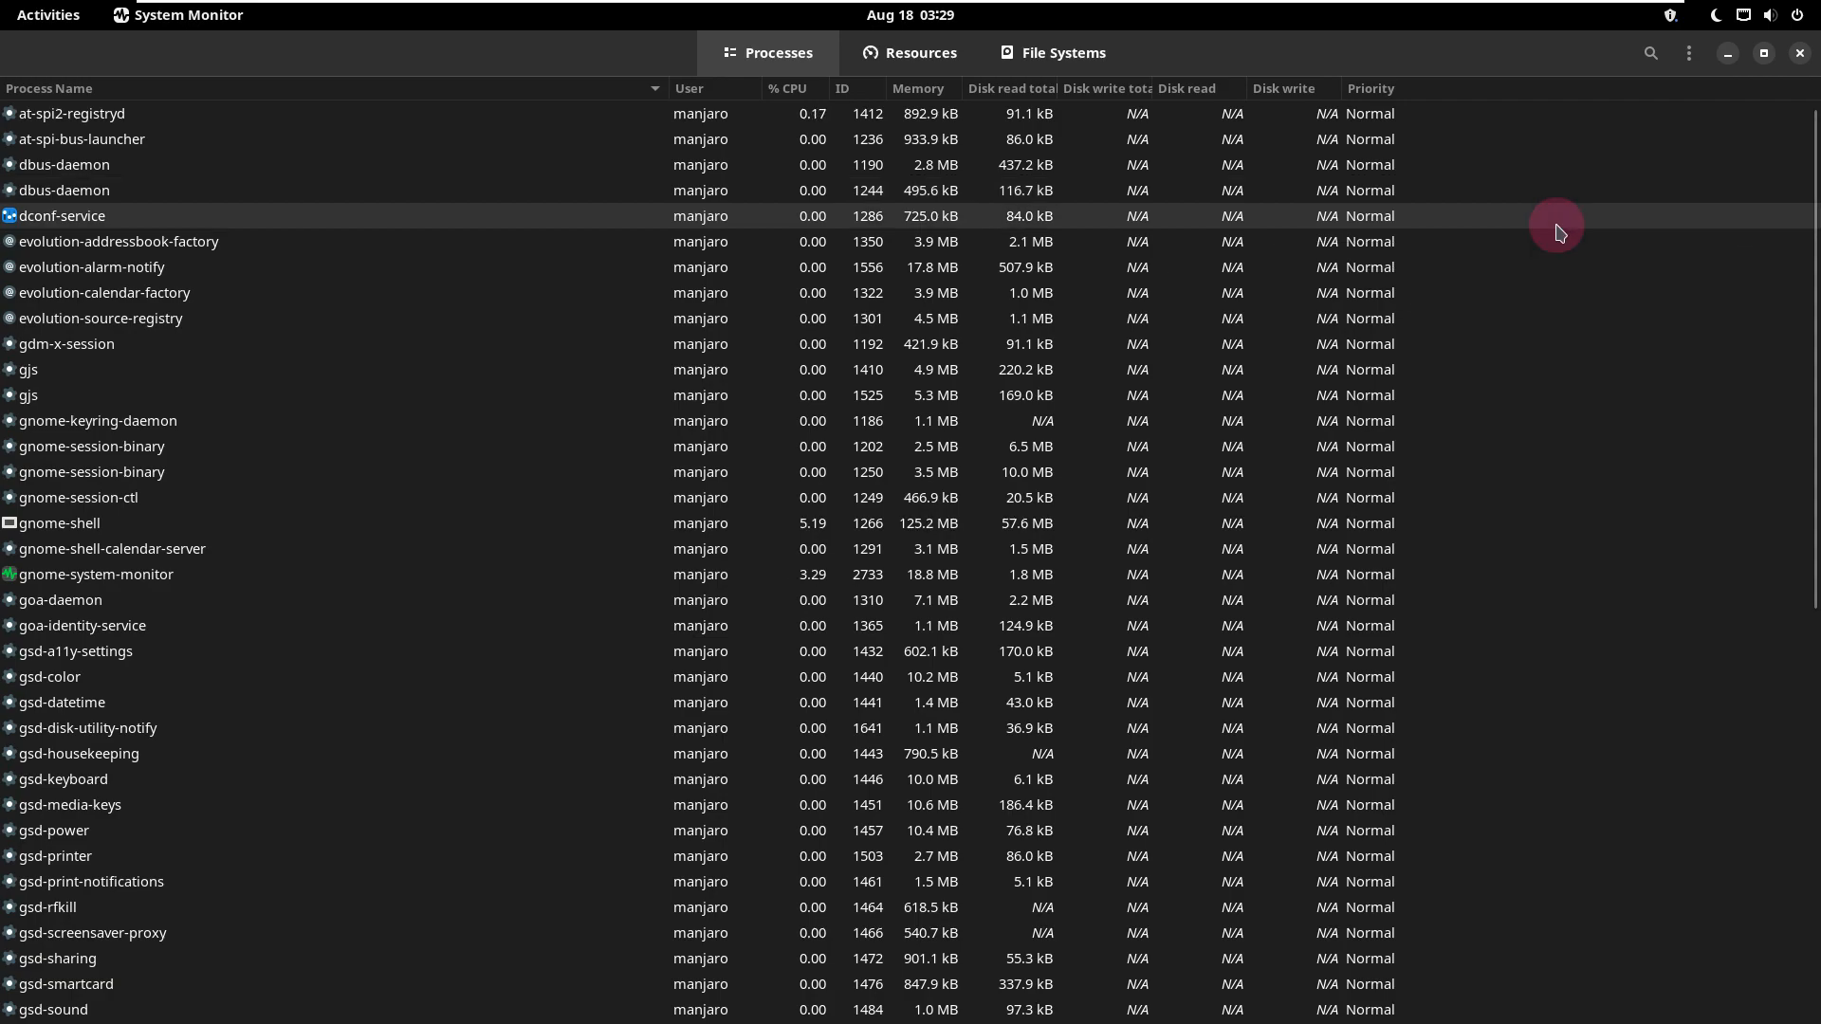
scroll(1559, 231, down, 2)
scroll(1559, 231, down, 12)
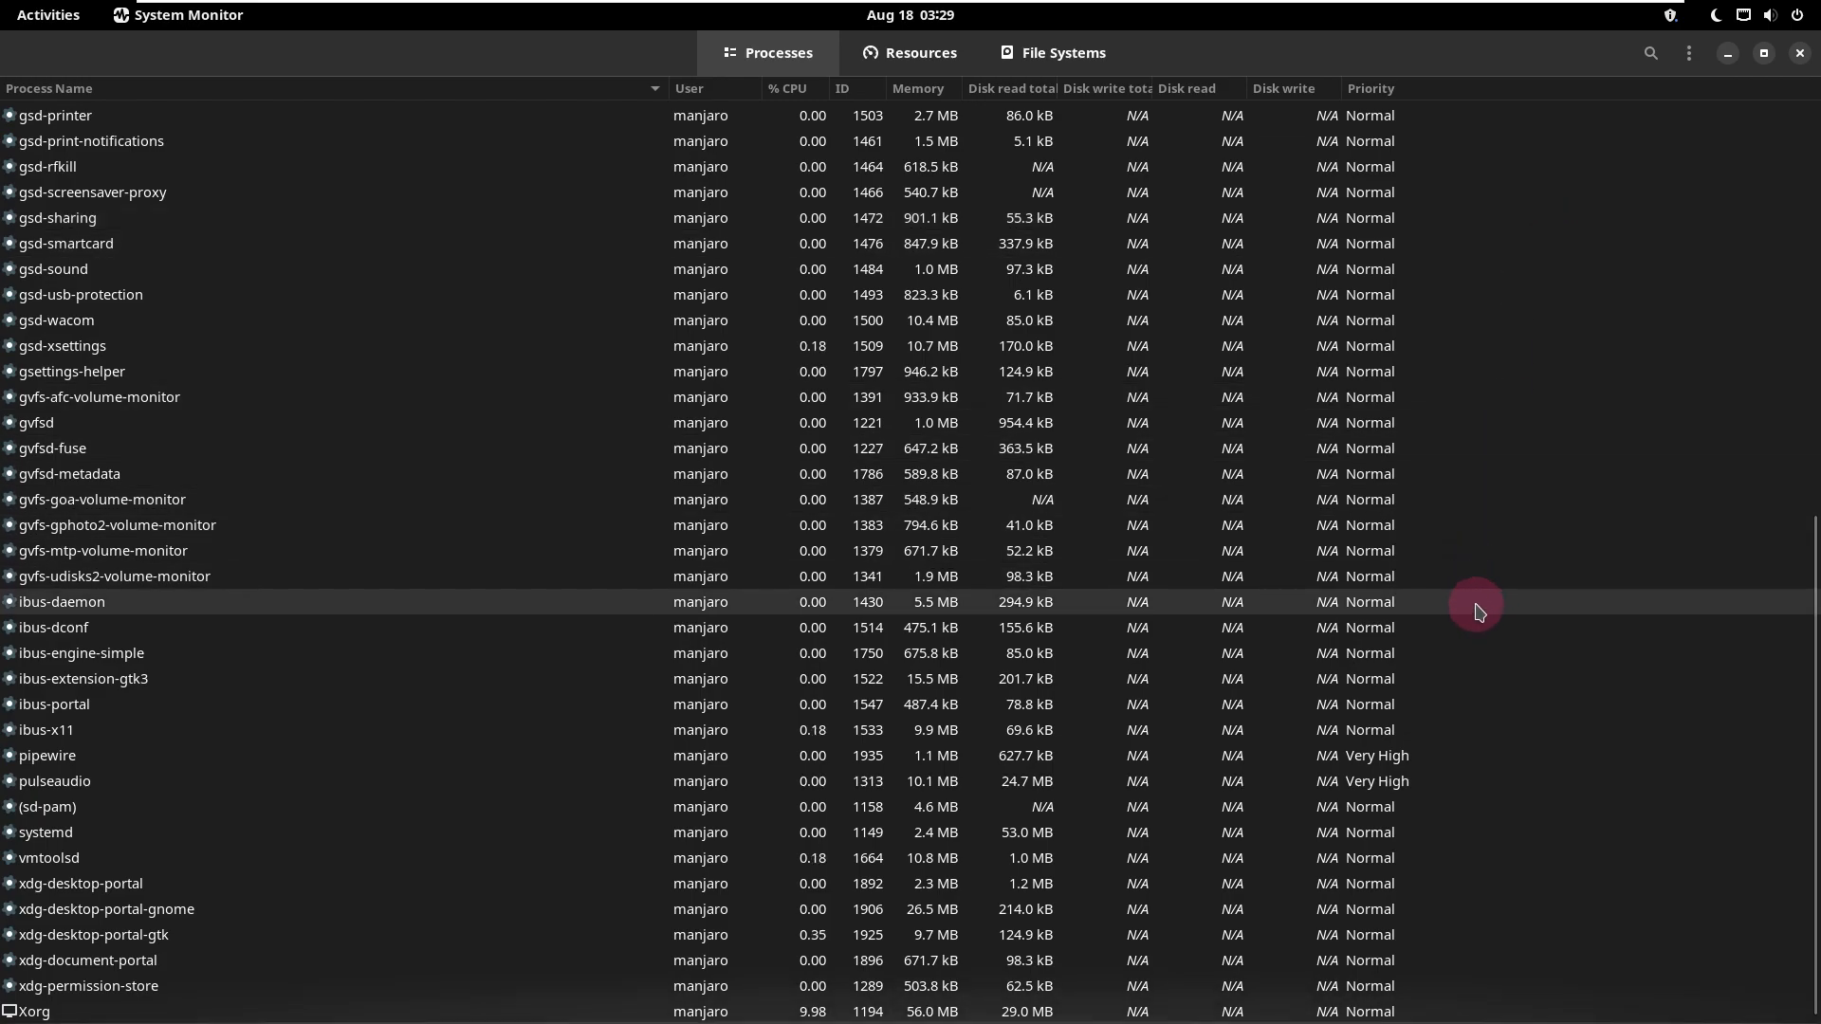
scroll(1479, 610, up, 15)
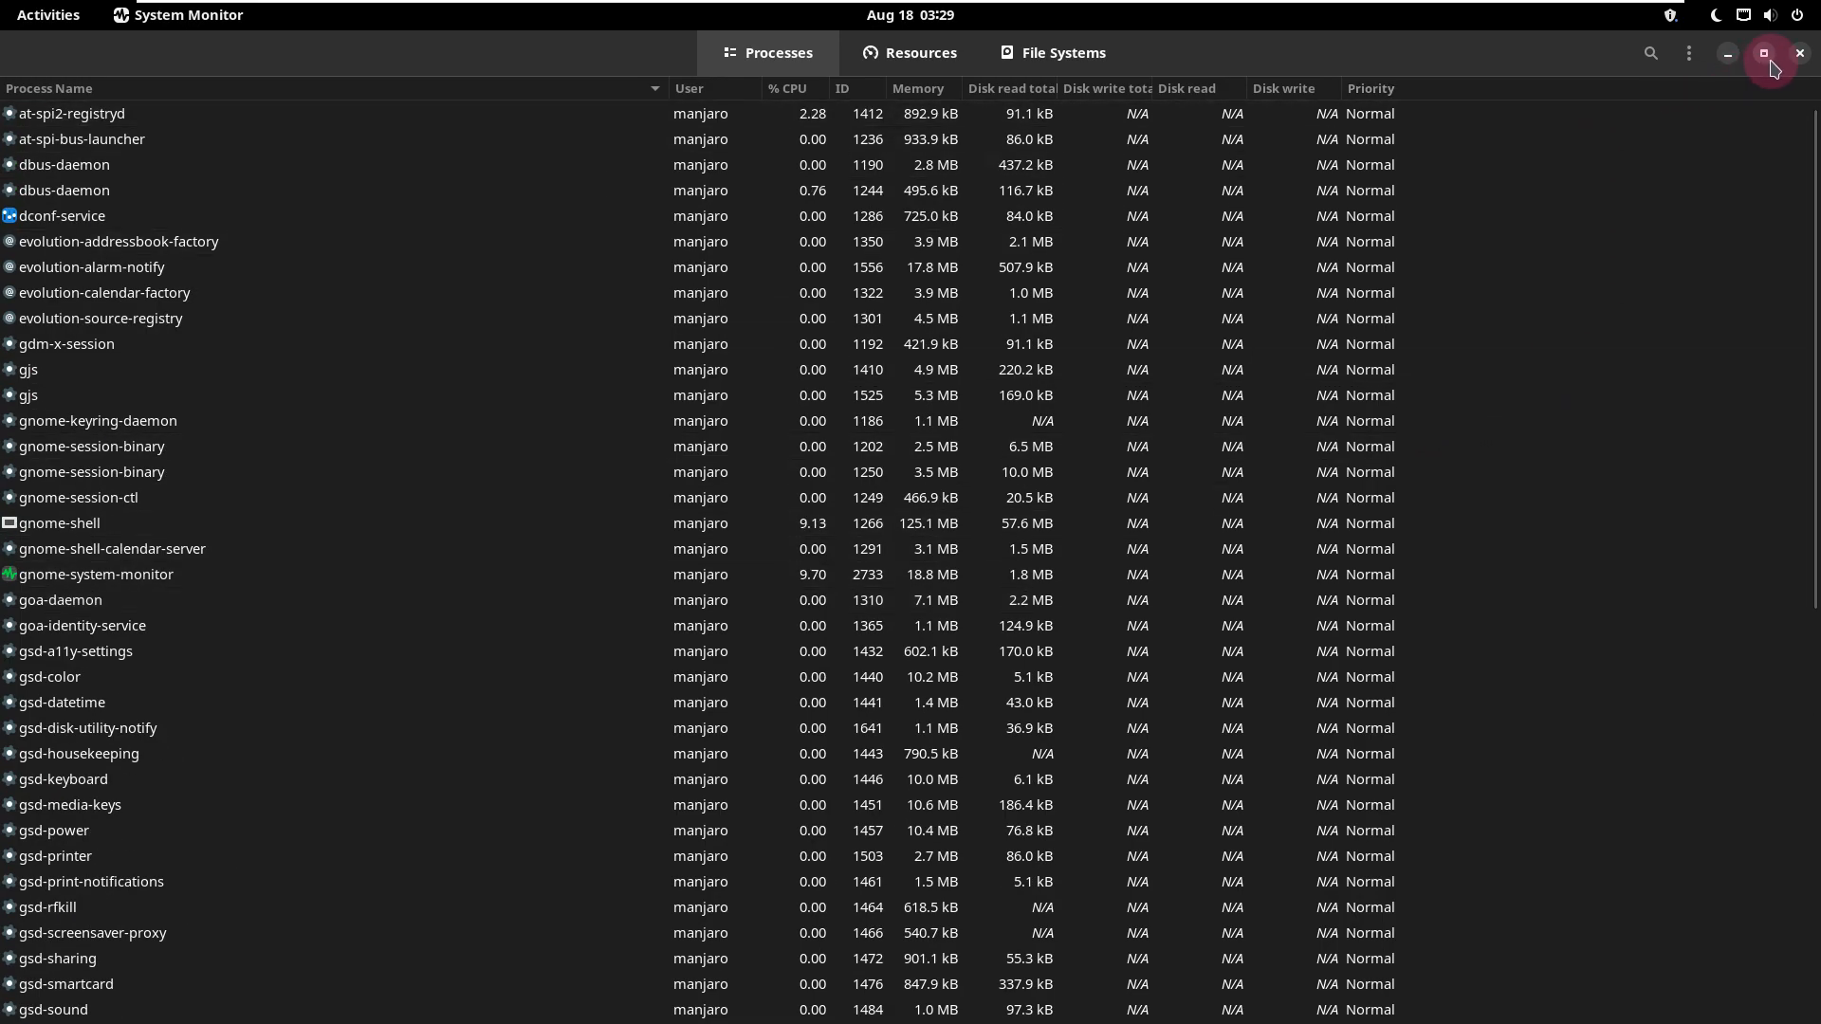
Step: Examine the Resources graphs and the File Systems list in System Monitor, and close it
click(920, 59)
click(939, 357)
click(776, 580)
click(1100, 402)
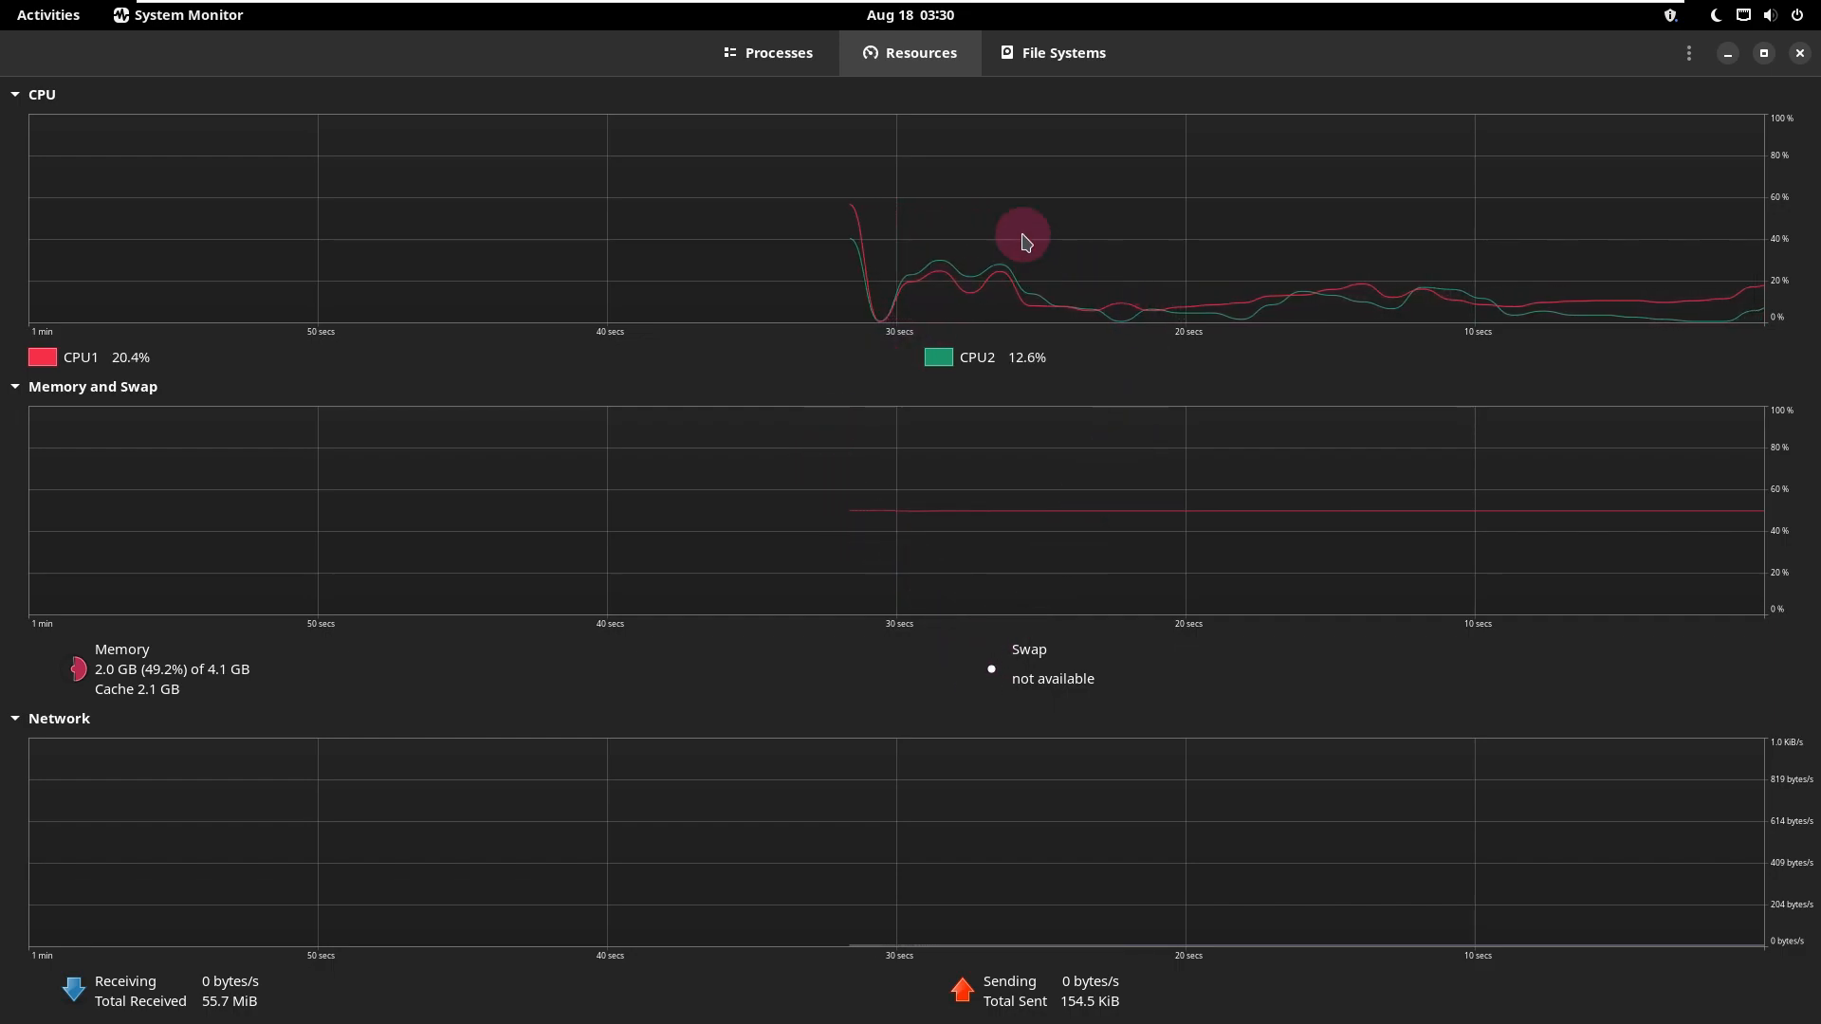
click(1047, 68)
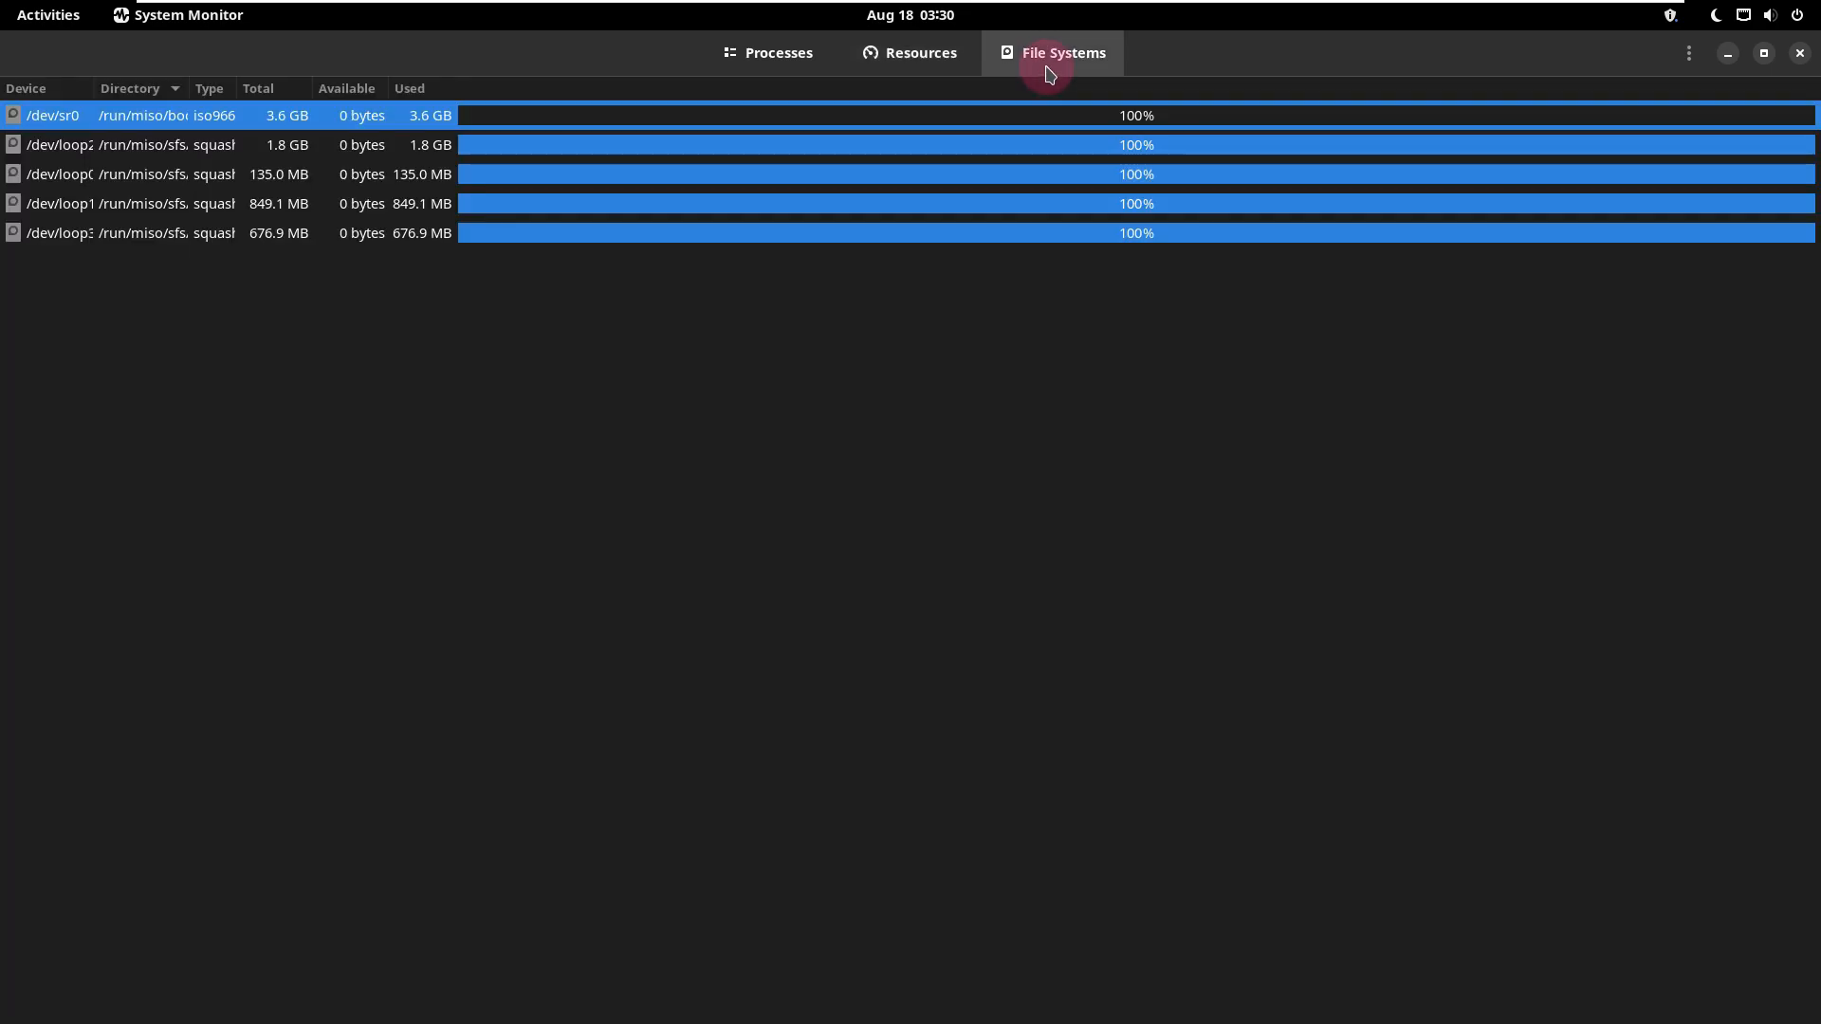
click(1800, 55)
Step: Examine the network, power mode and Night Light options in the system menu, and close it
click(1772, 15)
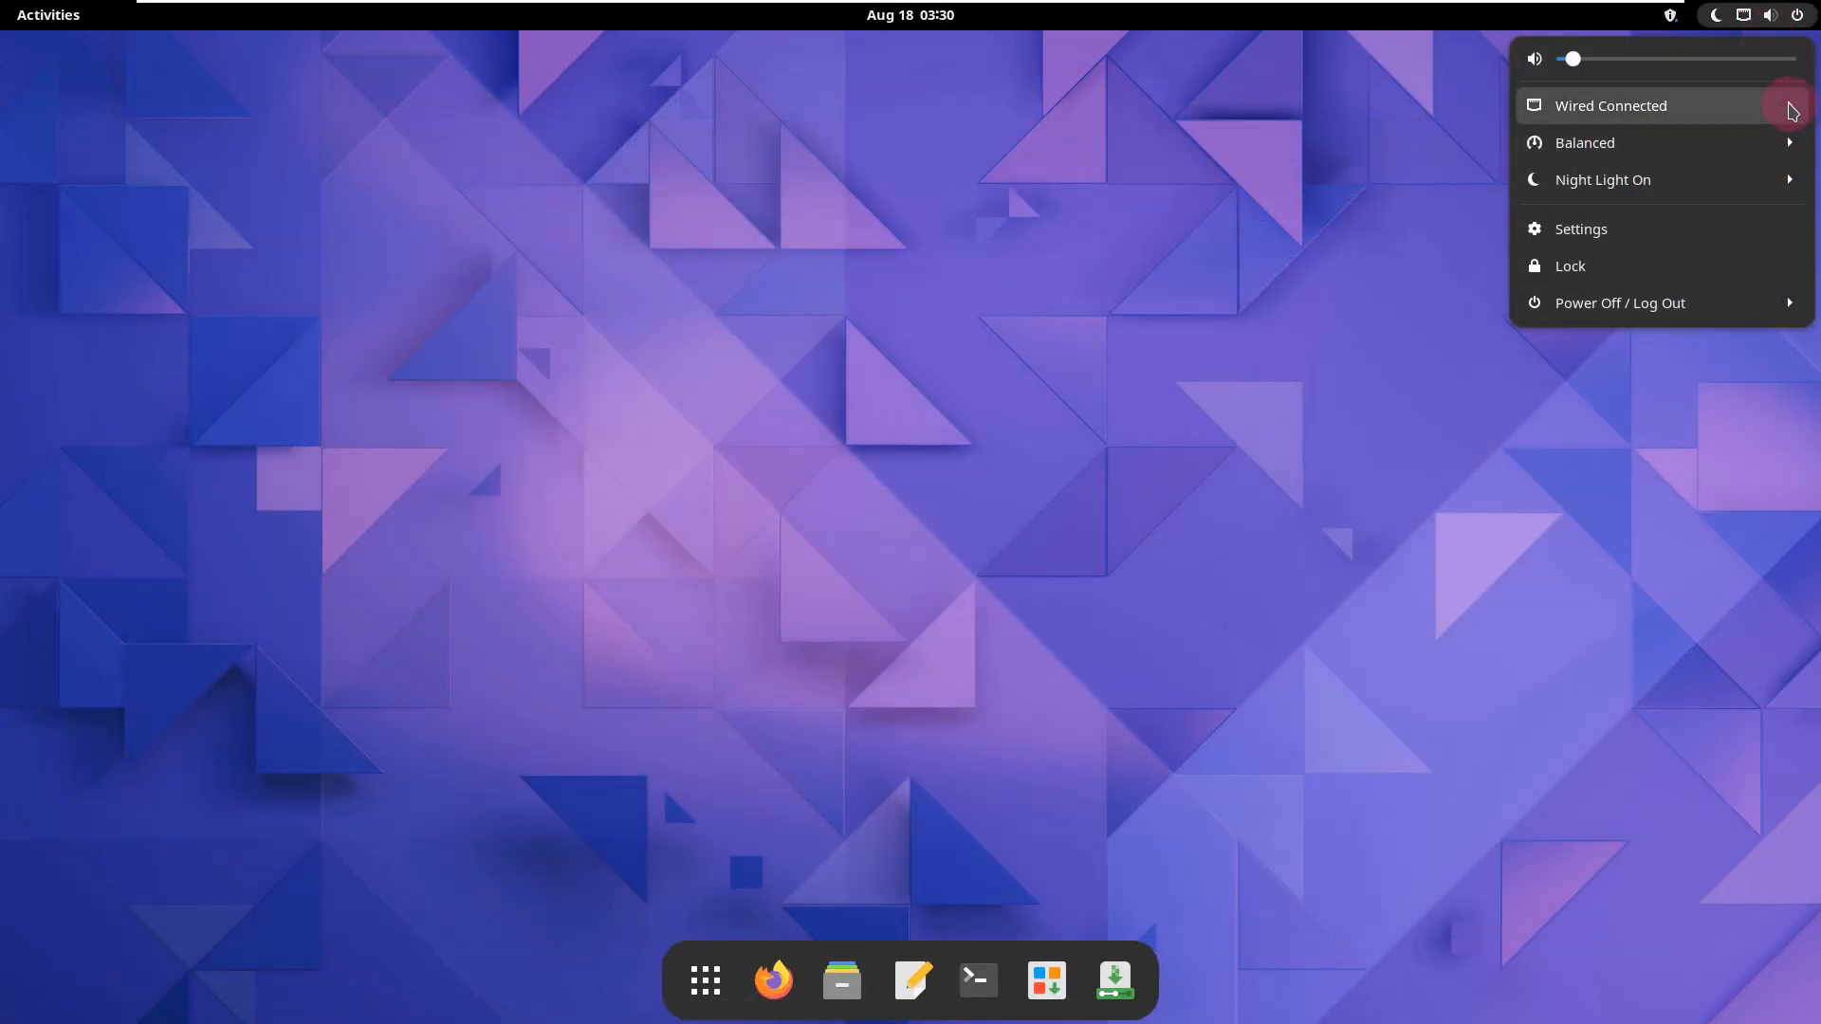
click(1791, 111)
click(1786, 211)
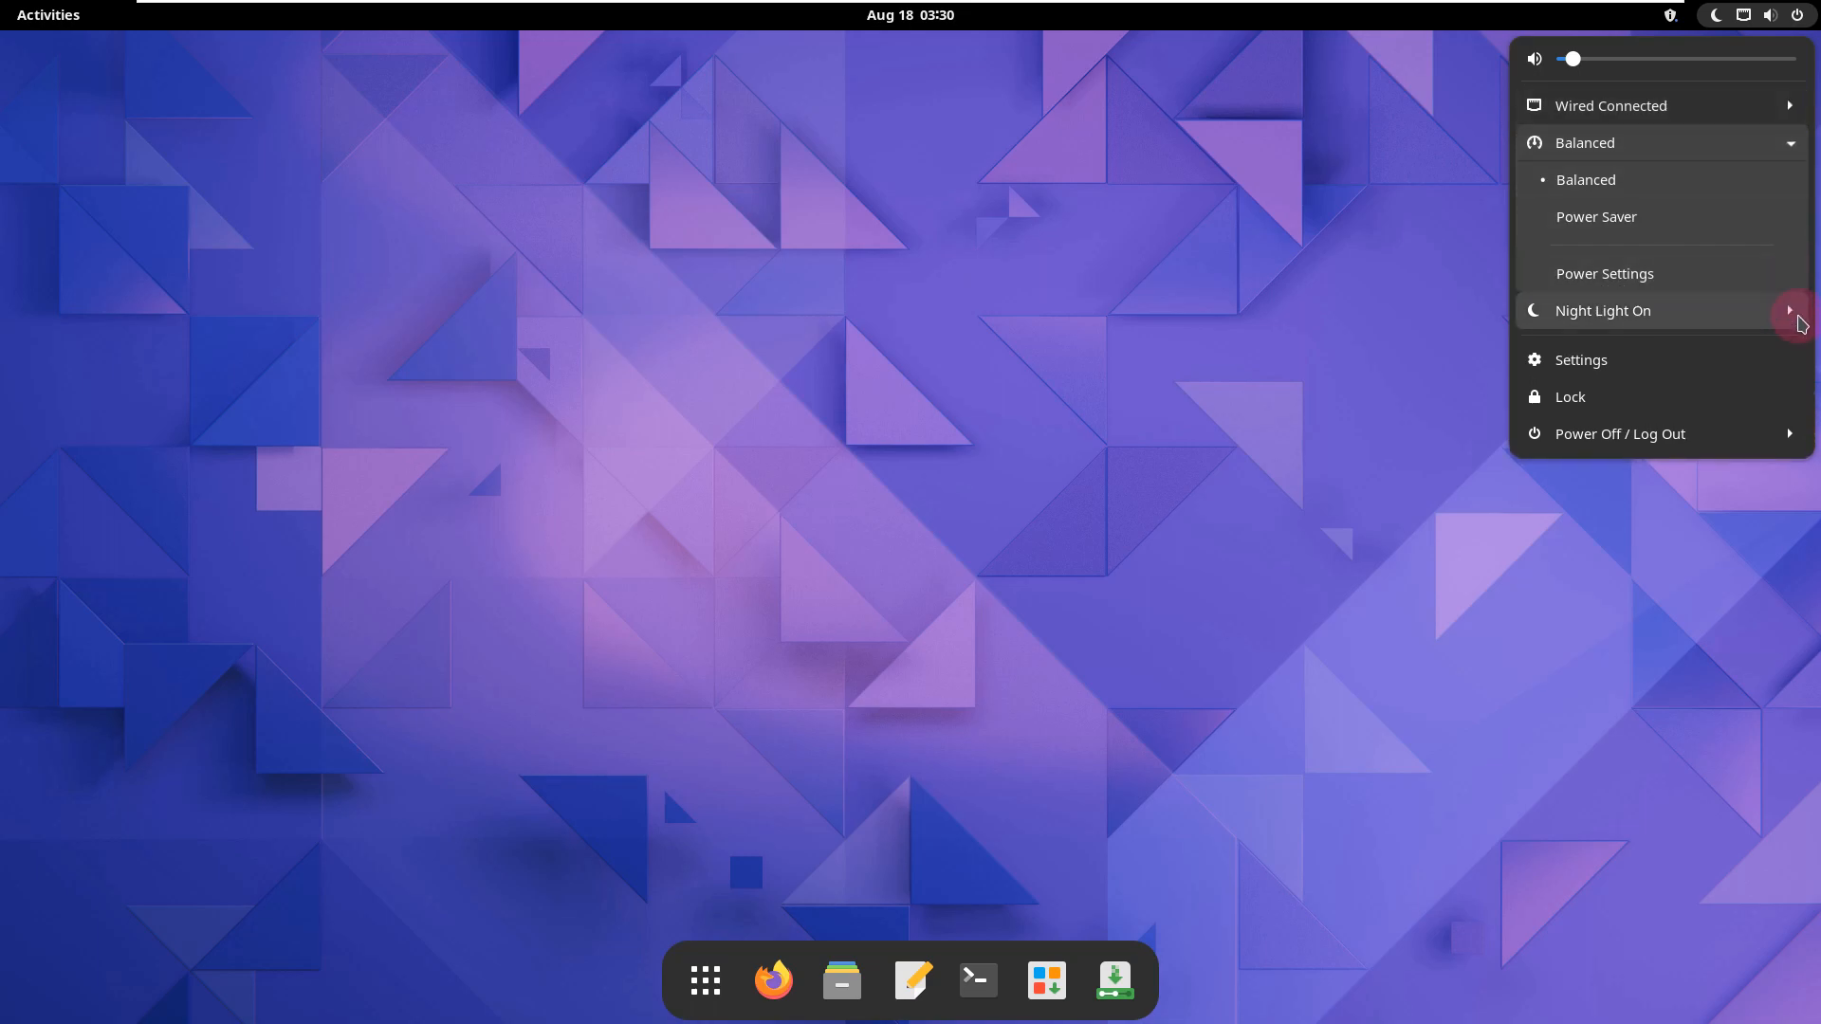
click(1799, 318)
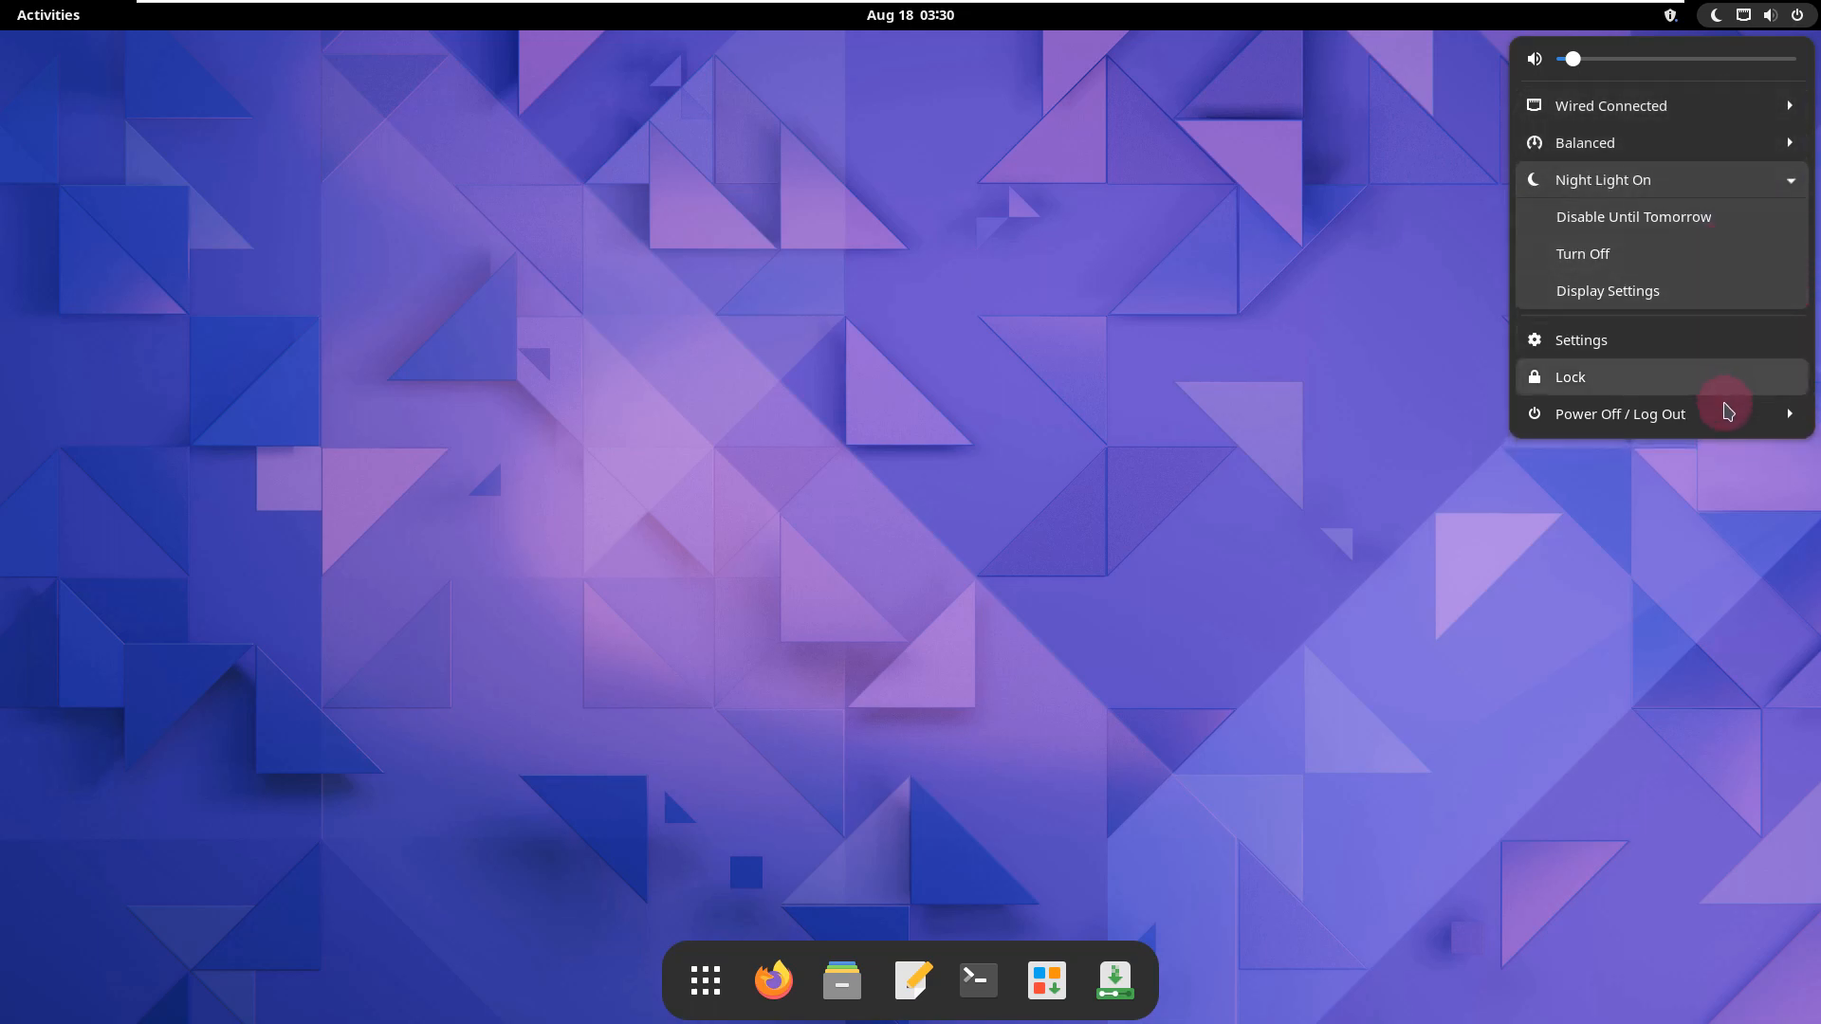
click(1469, 613)
Step: Open the desktop's background settings, browse the wallpapers, and set the brown mountain landscape as the background
right_click(730, 330)
click(780, 353)
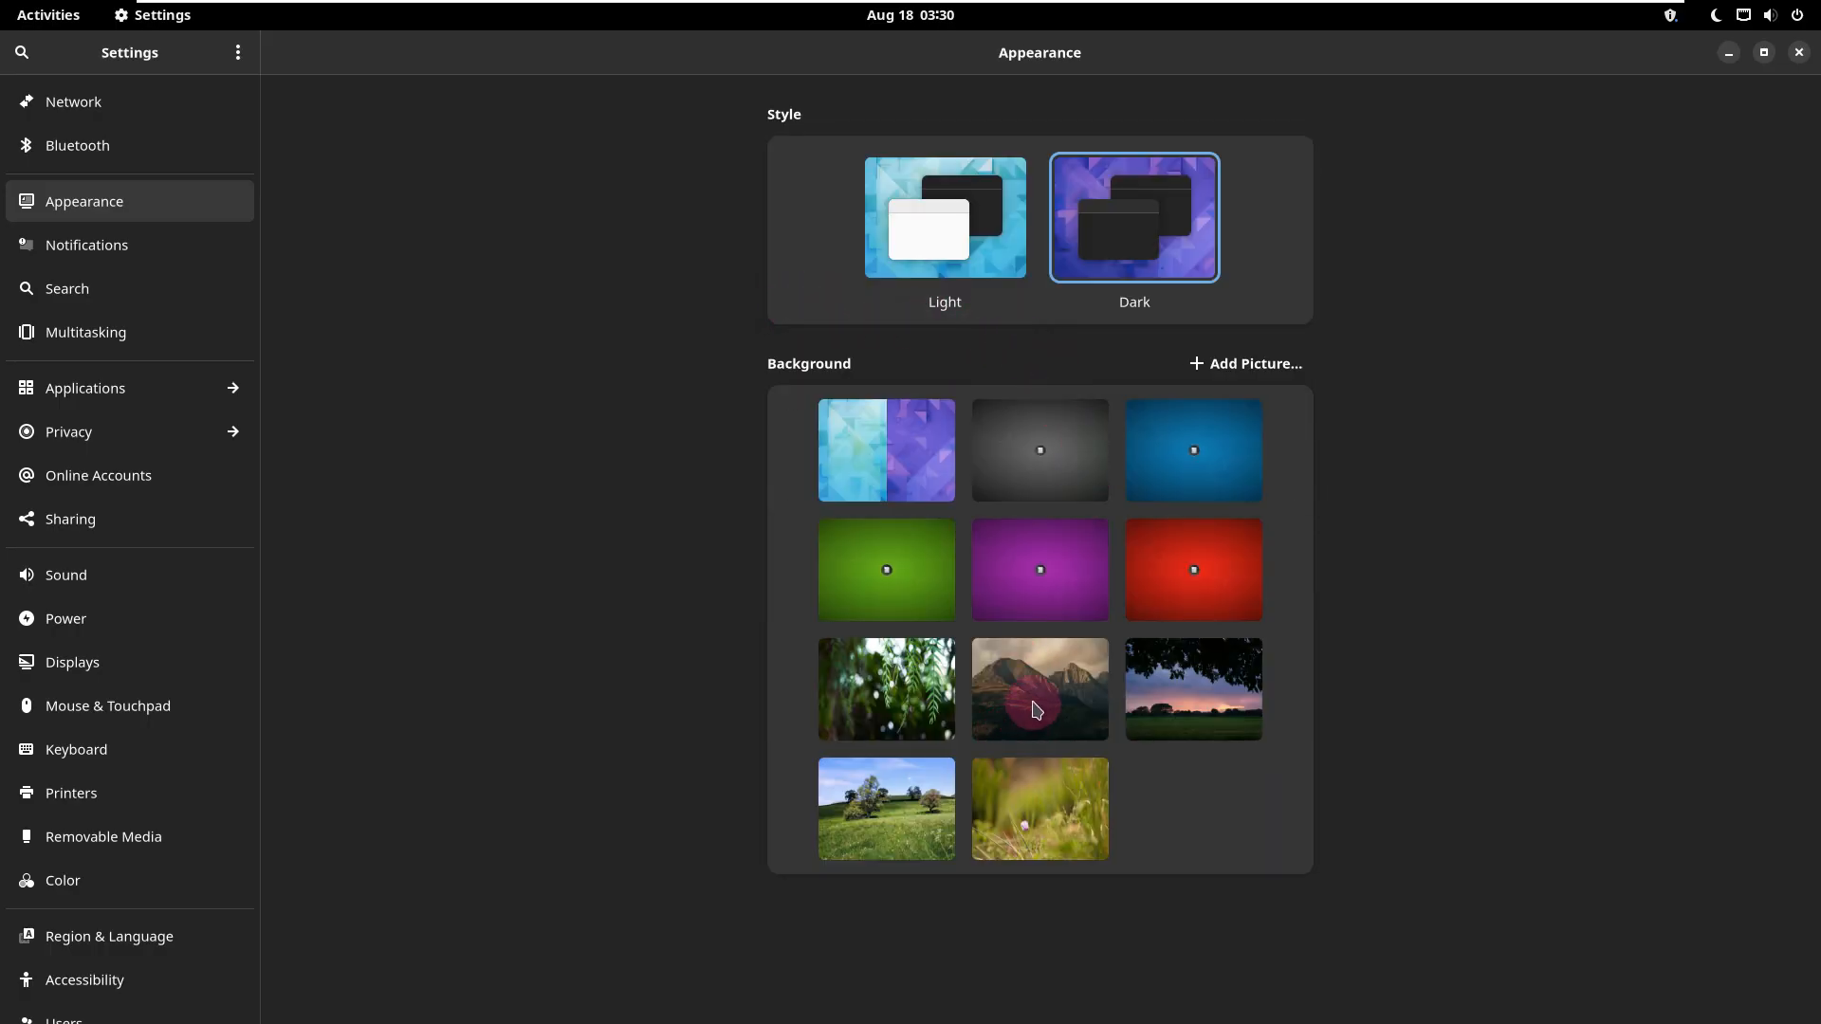
scroll(1038, 710, down, 5)
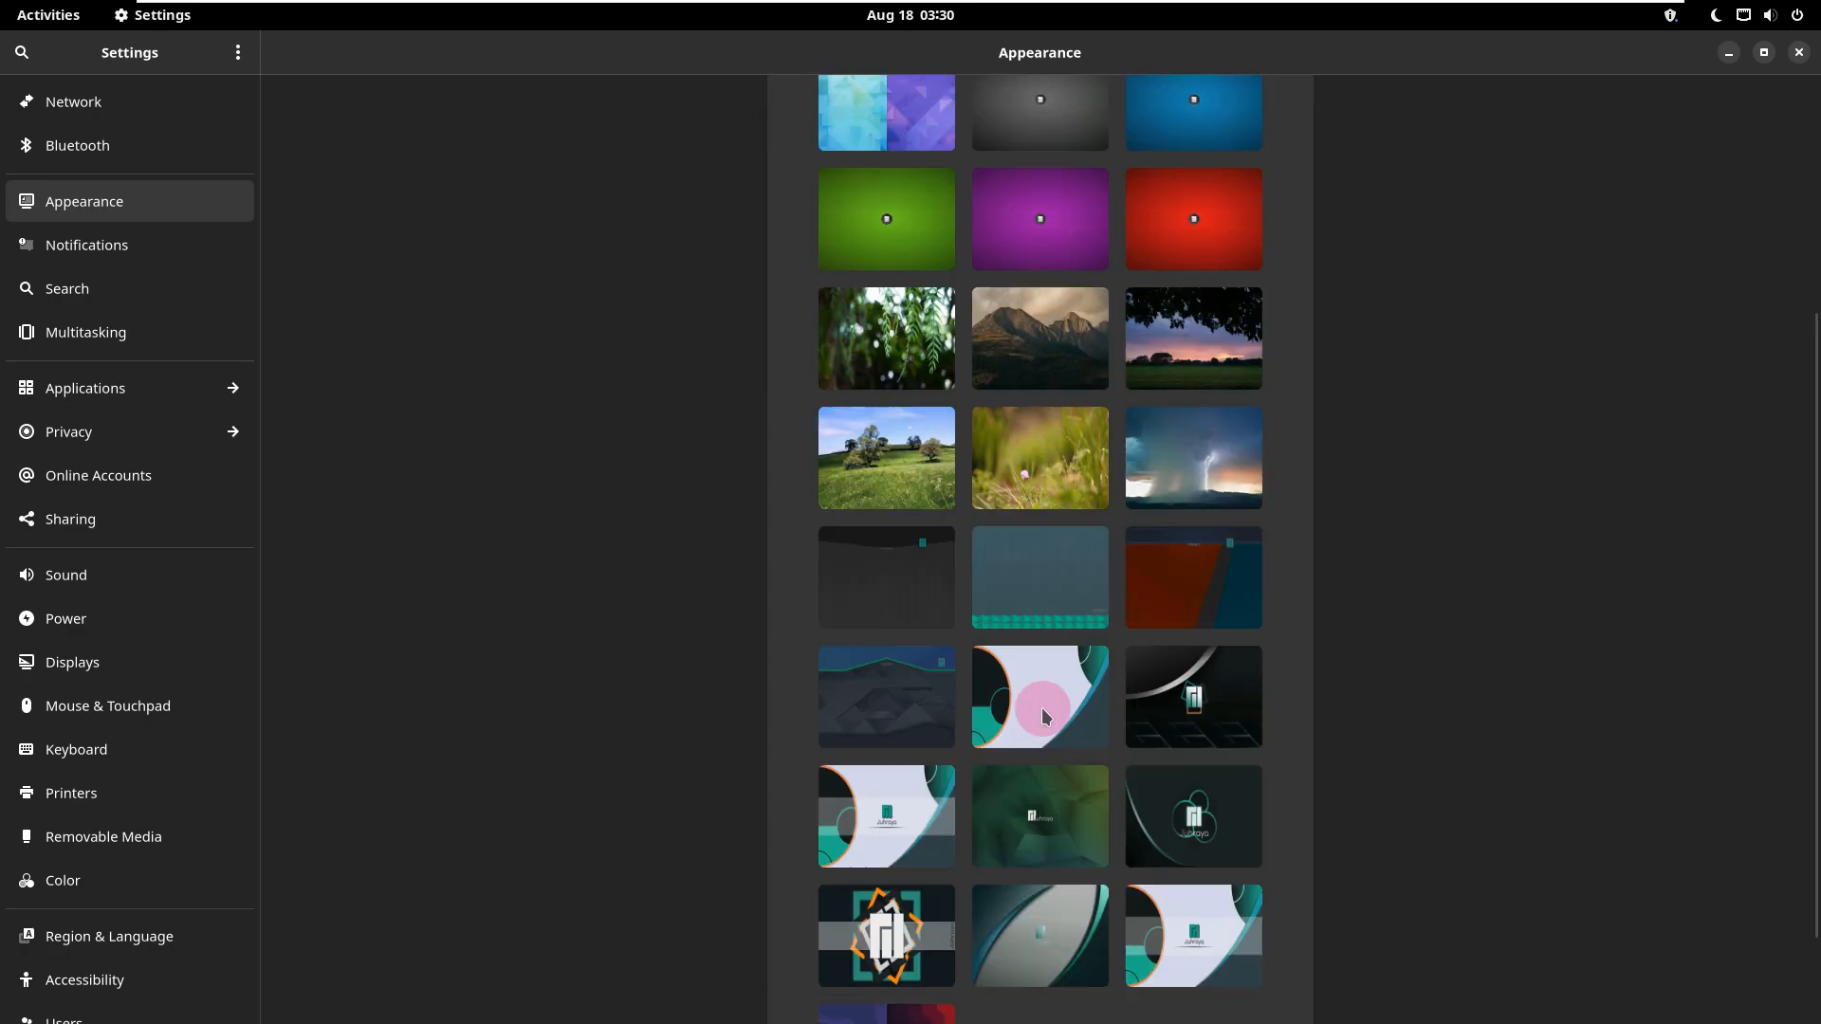
scroll(1078, 772, down, 2)
click(1087, 261)
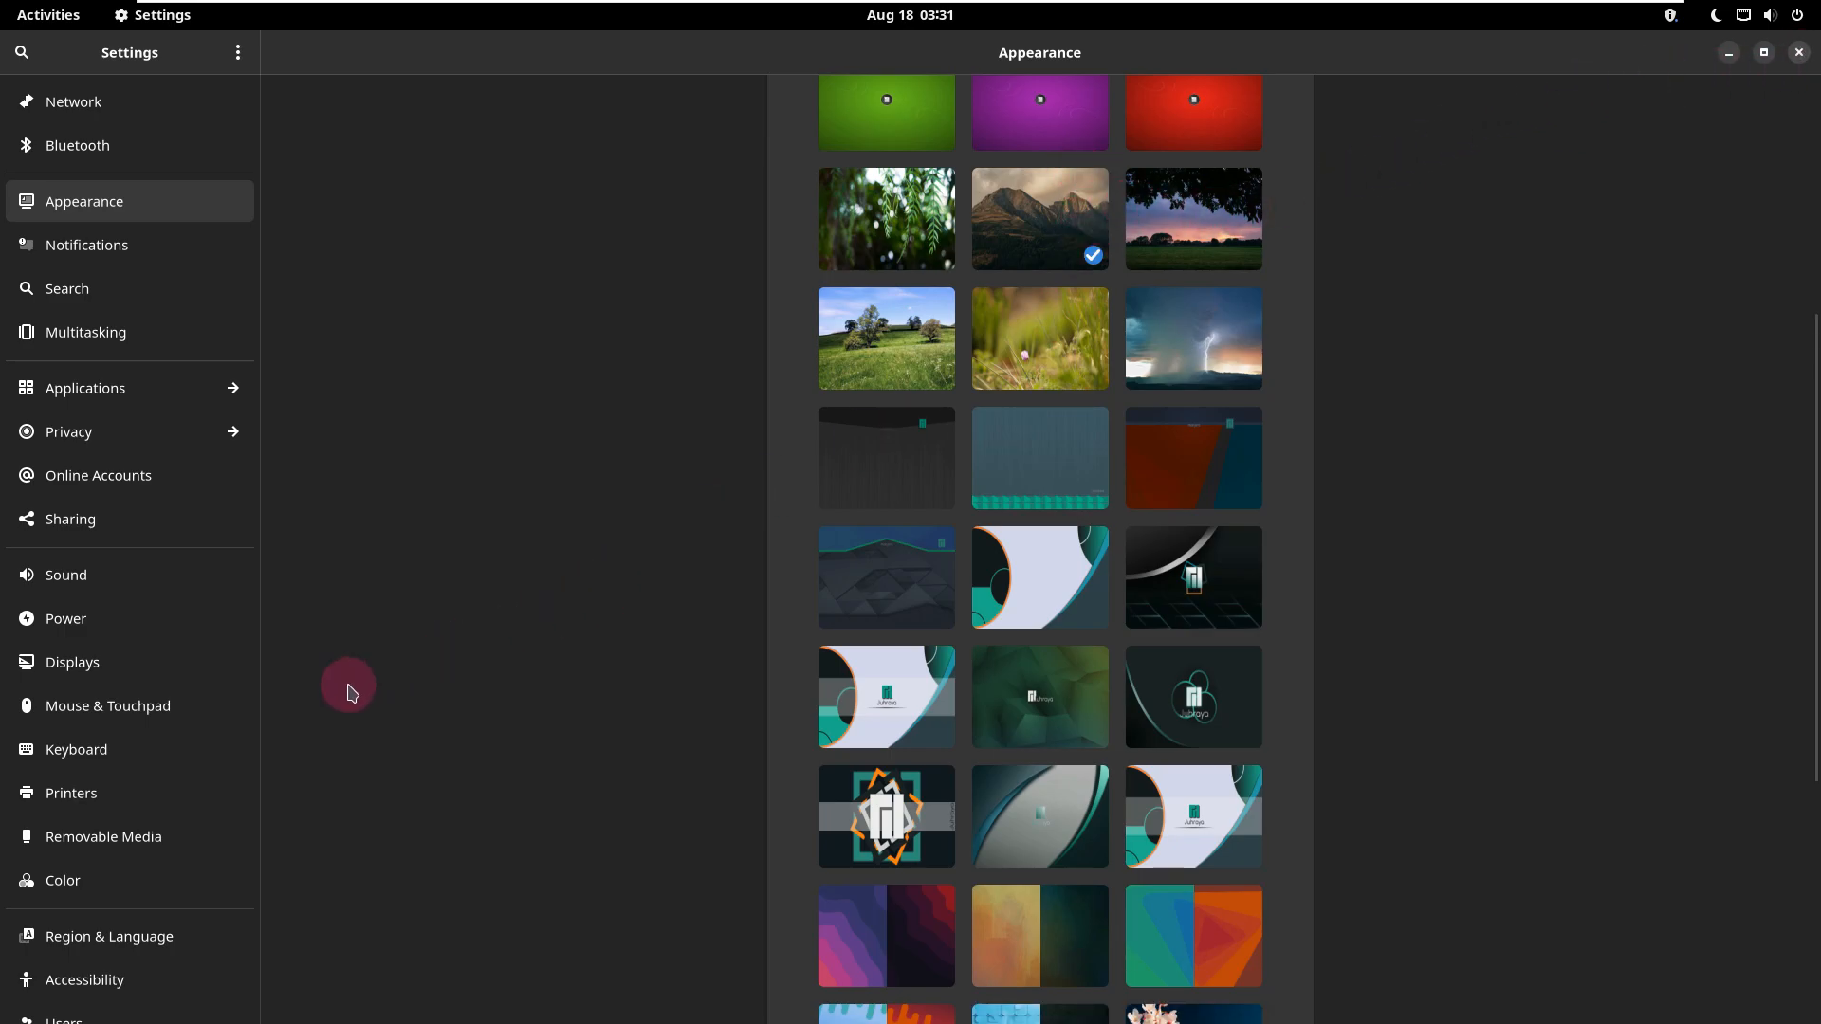
Step: Open the About page of the system settings
scroll(270, 796, down, 2)
scroll(223, 903, down, 3)
click(121, 991)
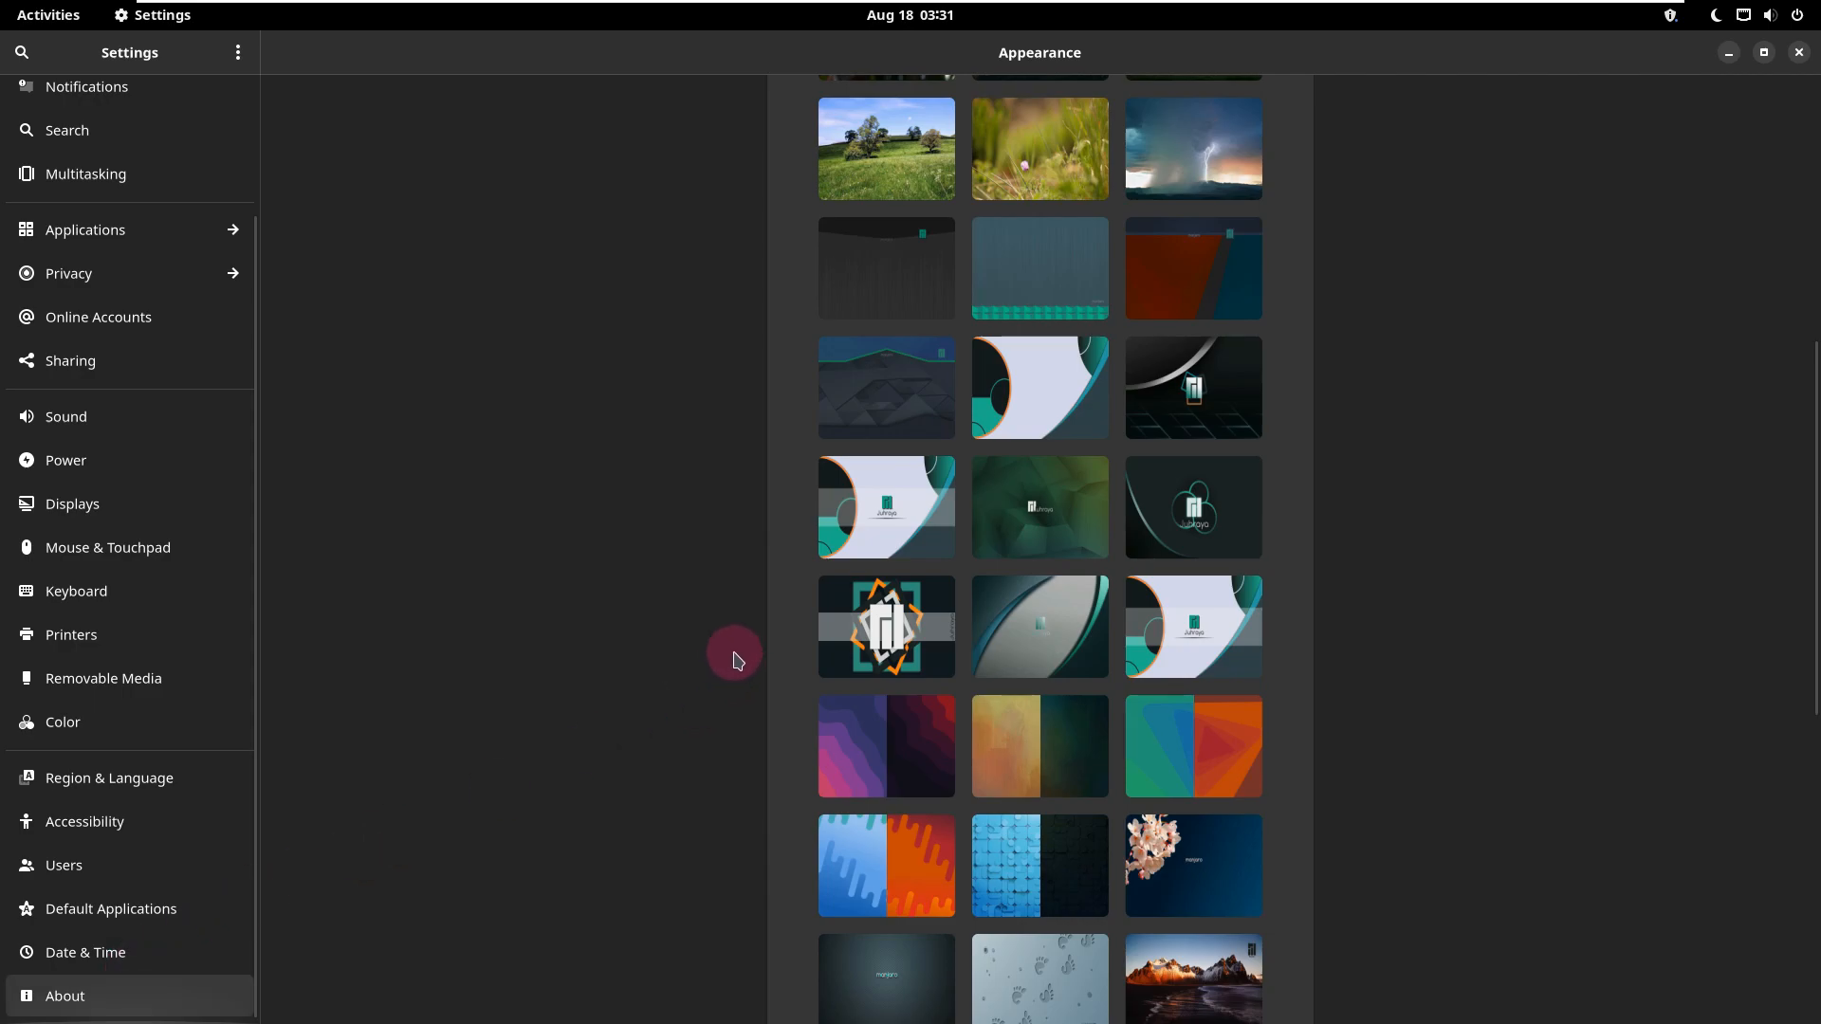
Step: Close the system settings, open Add/Remove Software in a maximized window, and view the version in its About dialog
click(1798, 55)
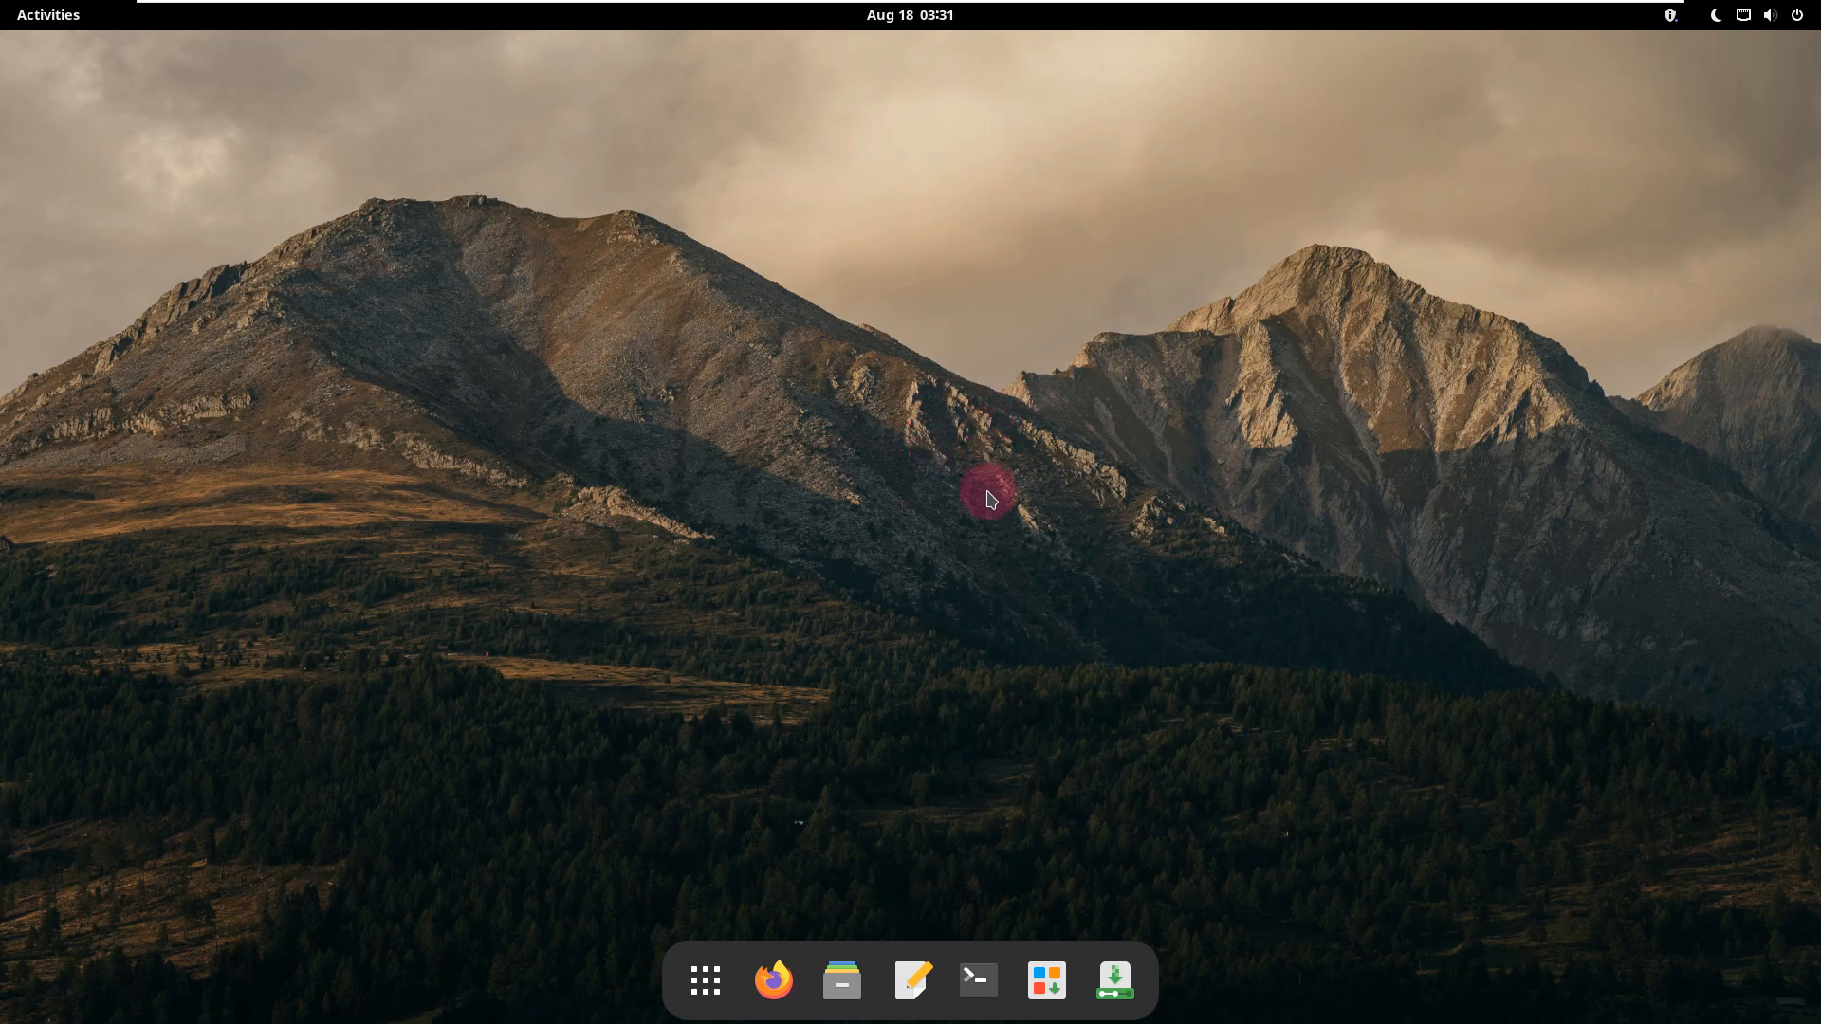
click(1051, 956)
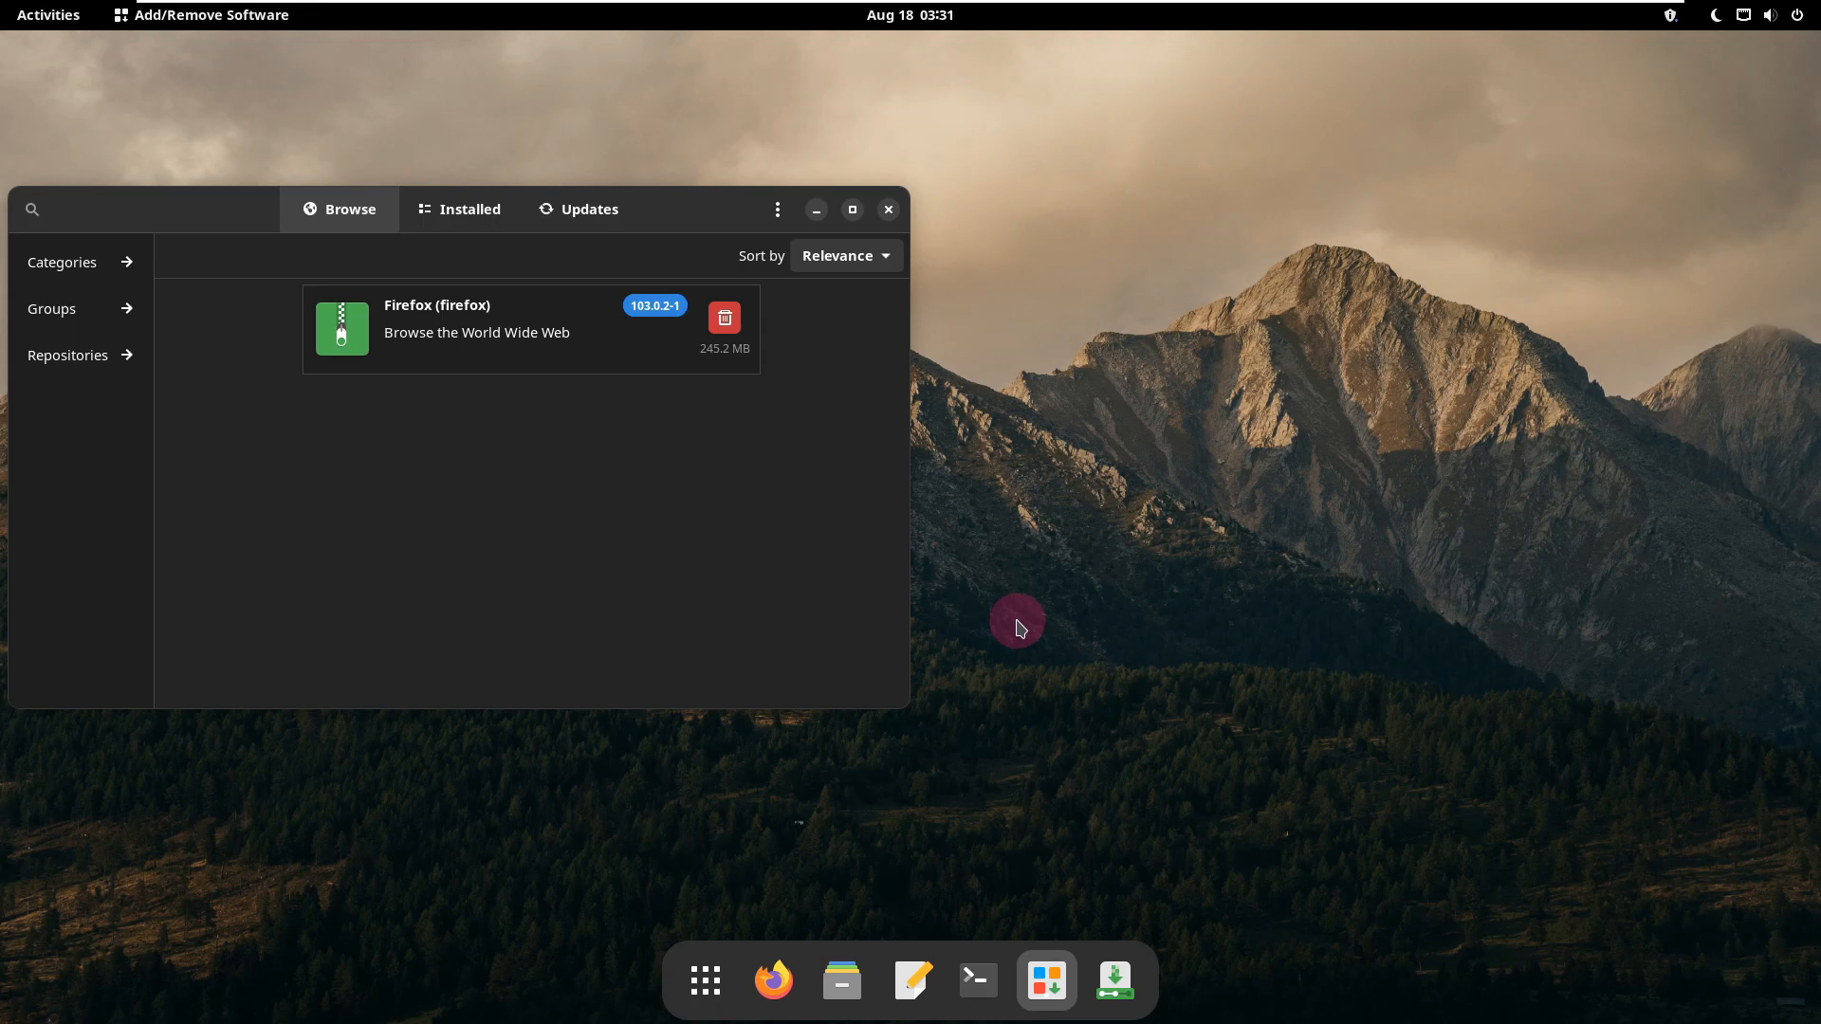
click(852, 209)
click(1683, 59)
click(1662, 262)
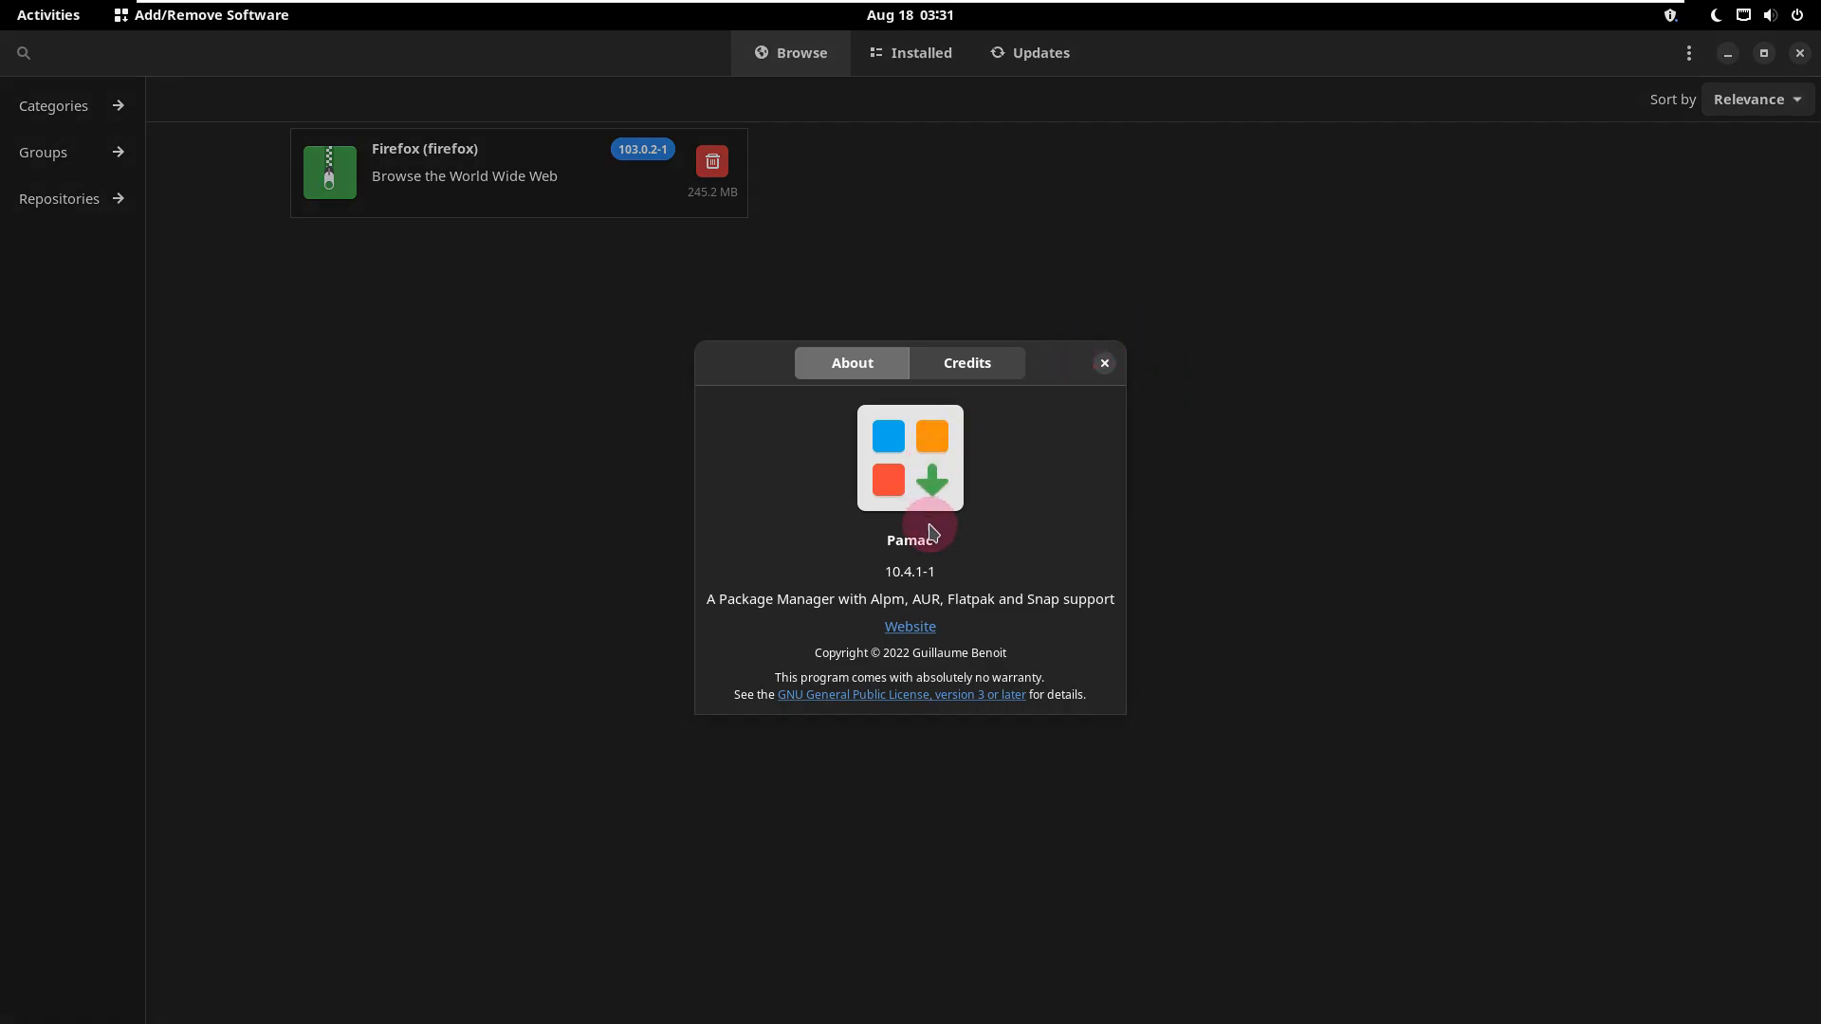
drag(960, 571, 839, 571)
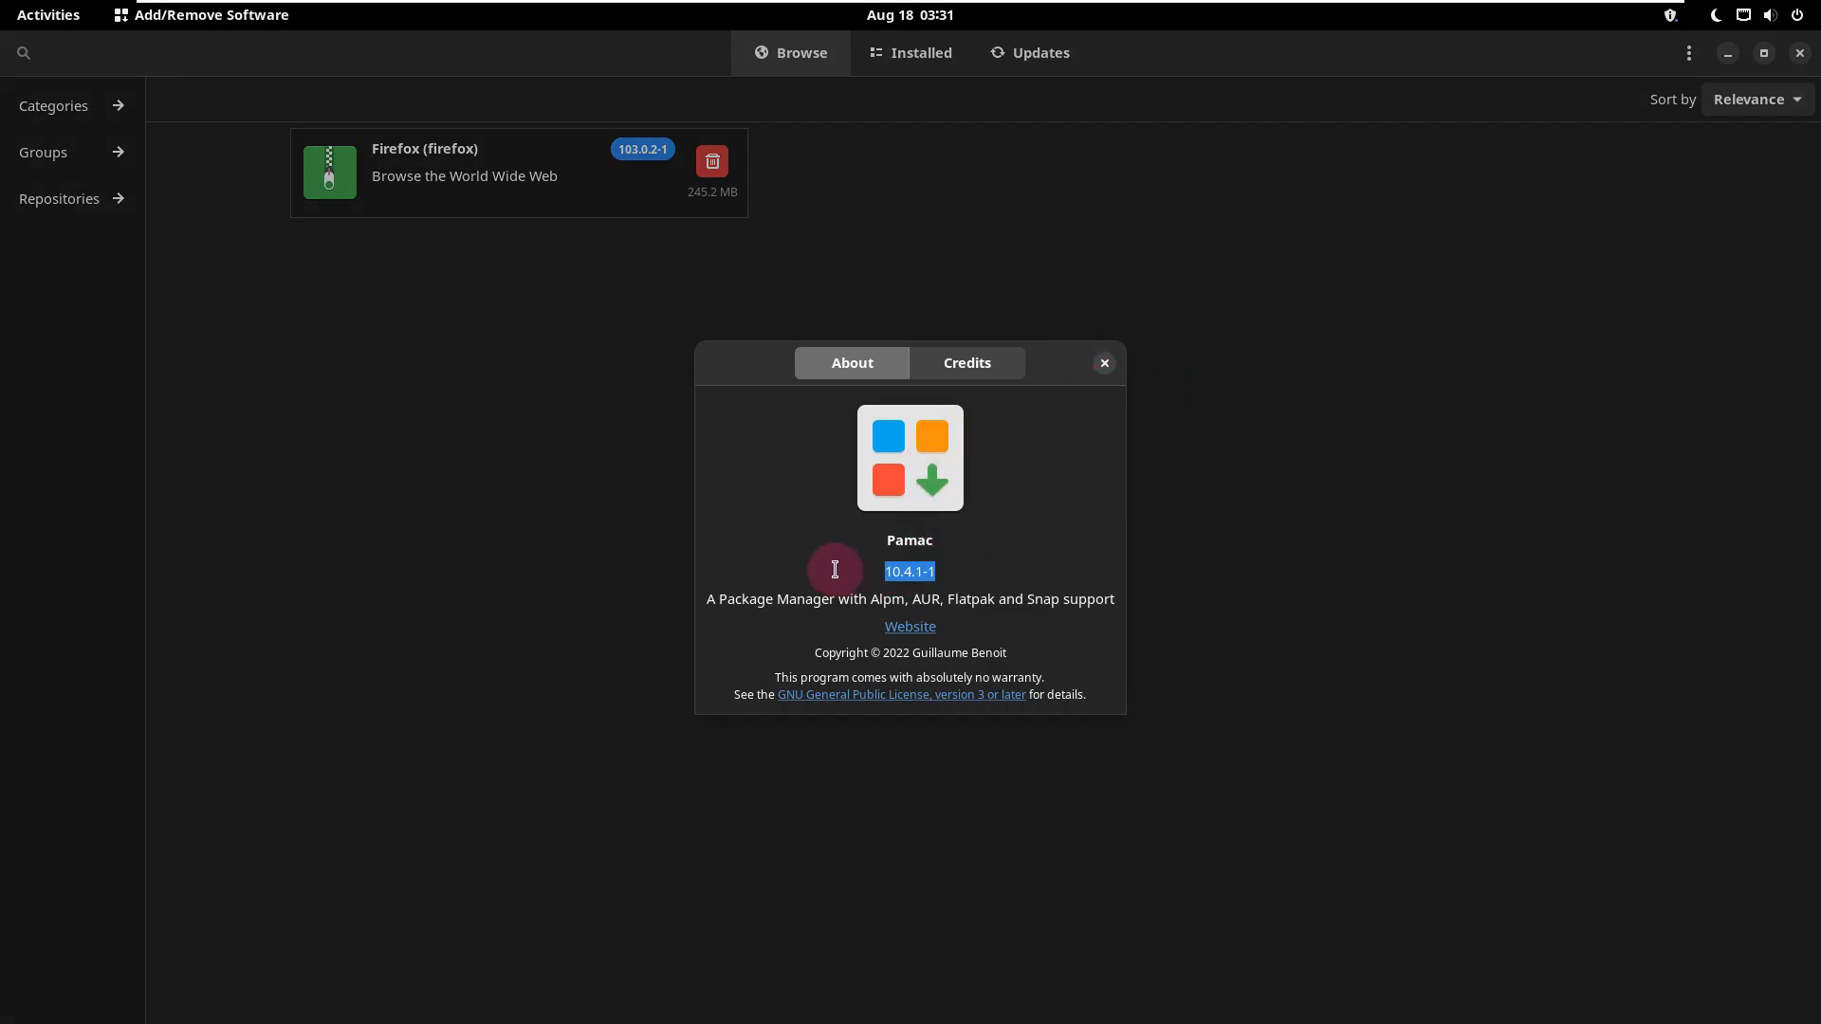
click(1104, 365)
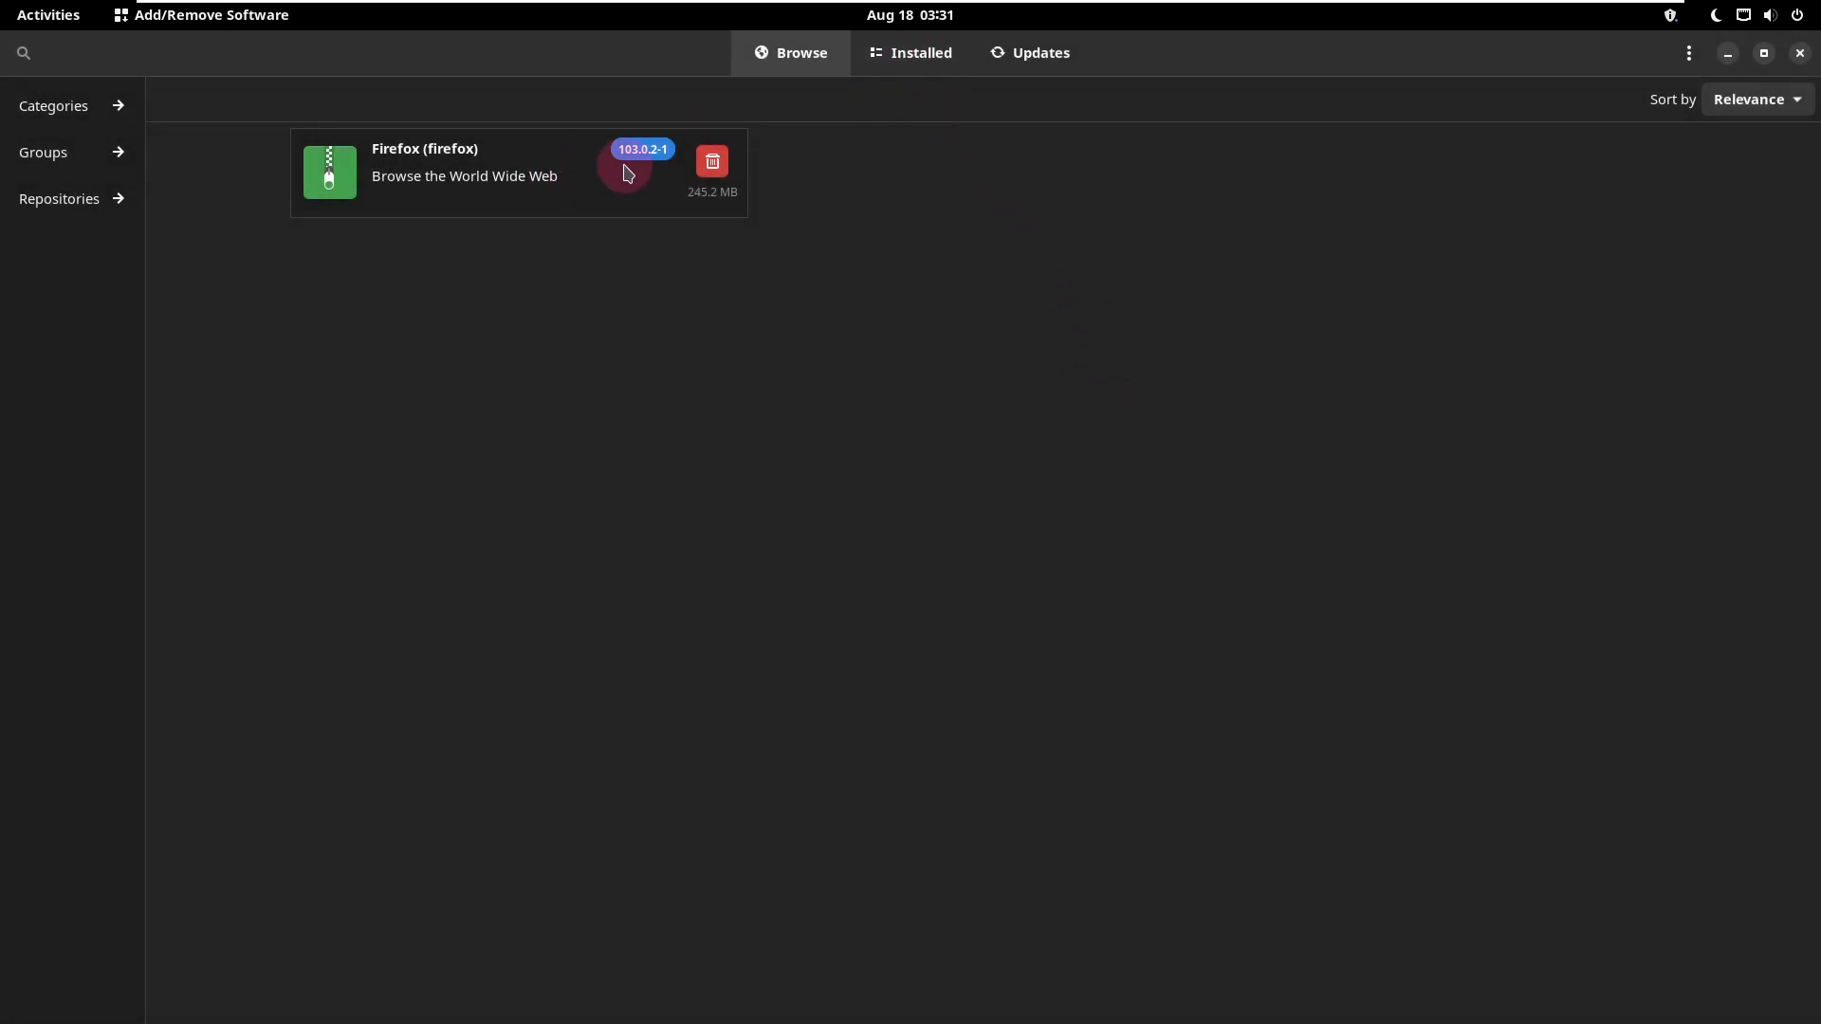
Step: Browse the list of installed packages in Add/Remove Software and check the available updates
click(916, 55)
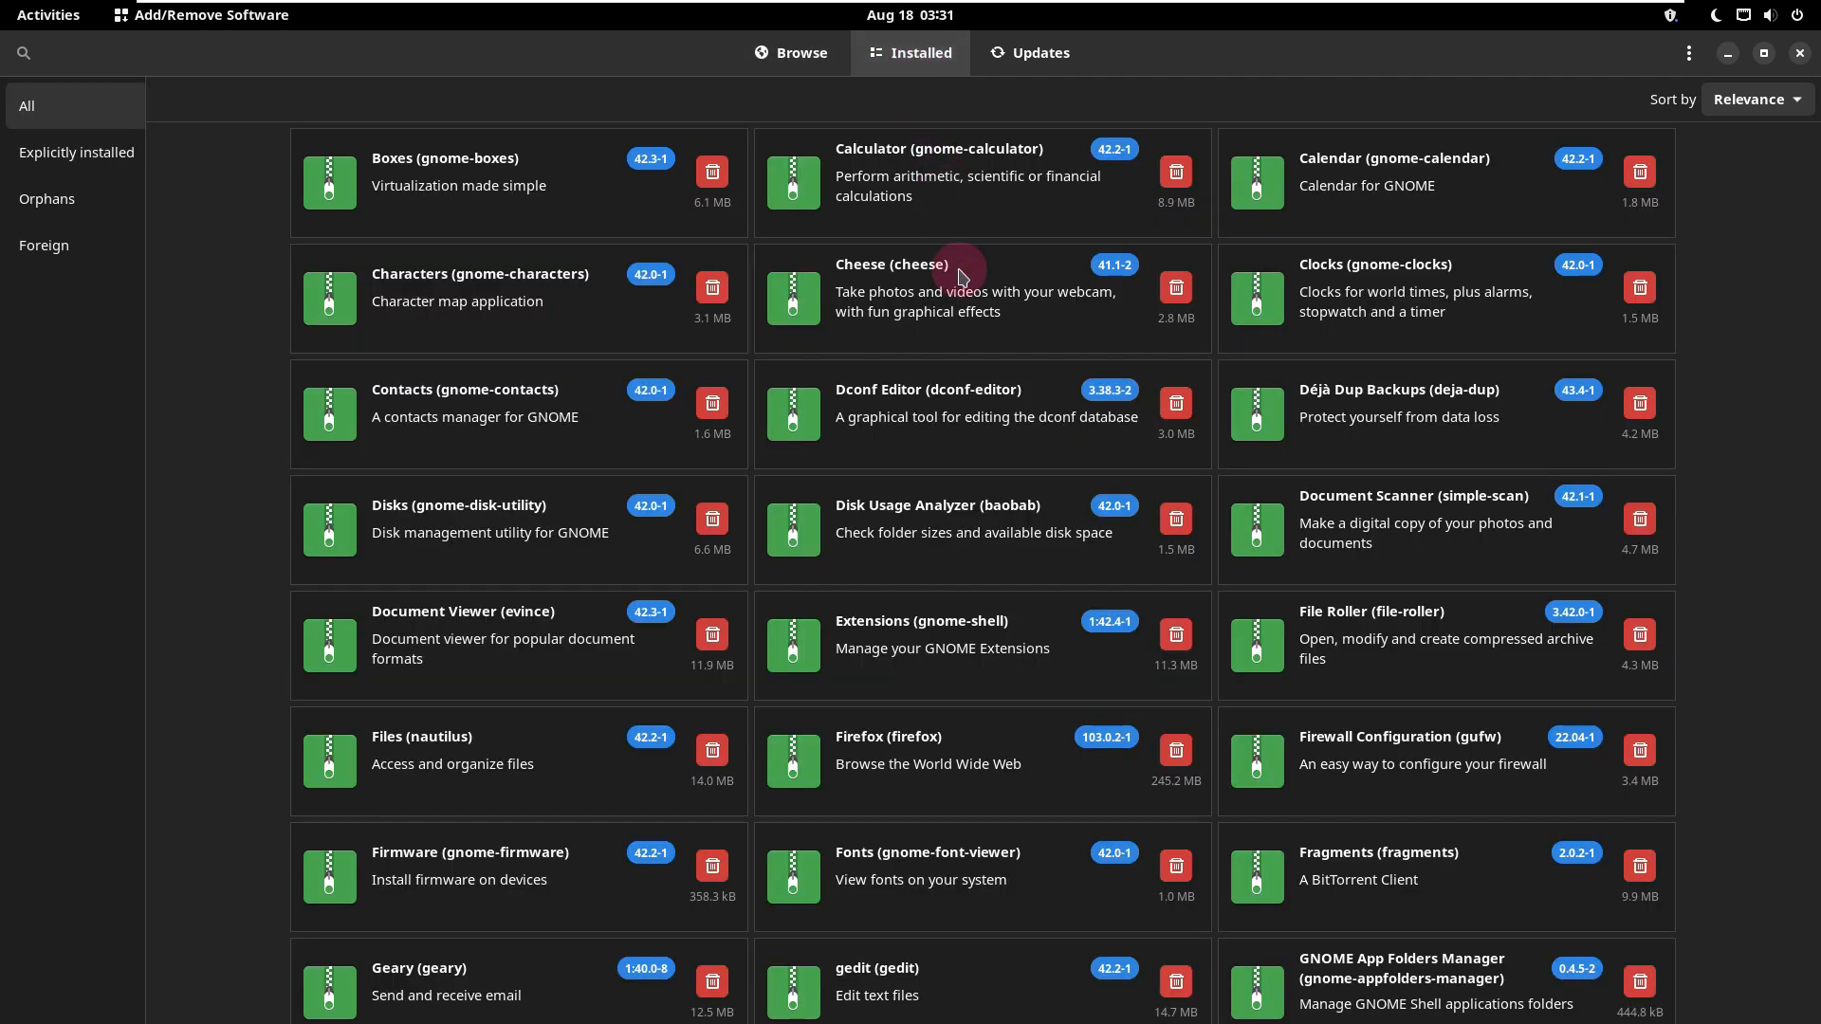
drag(1812, 456, 1784, 956)
drag(1811, 790, 1813, 927)
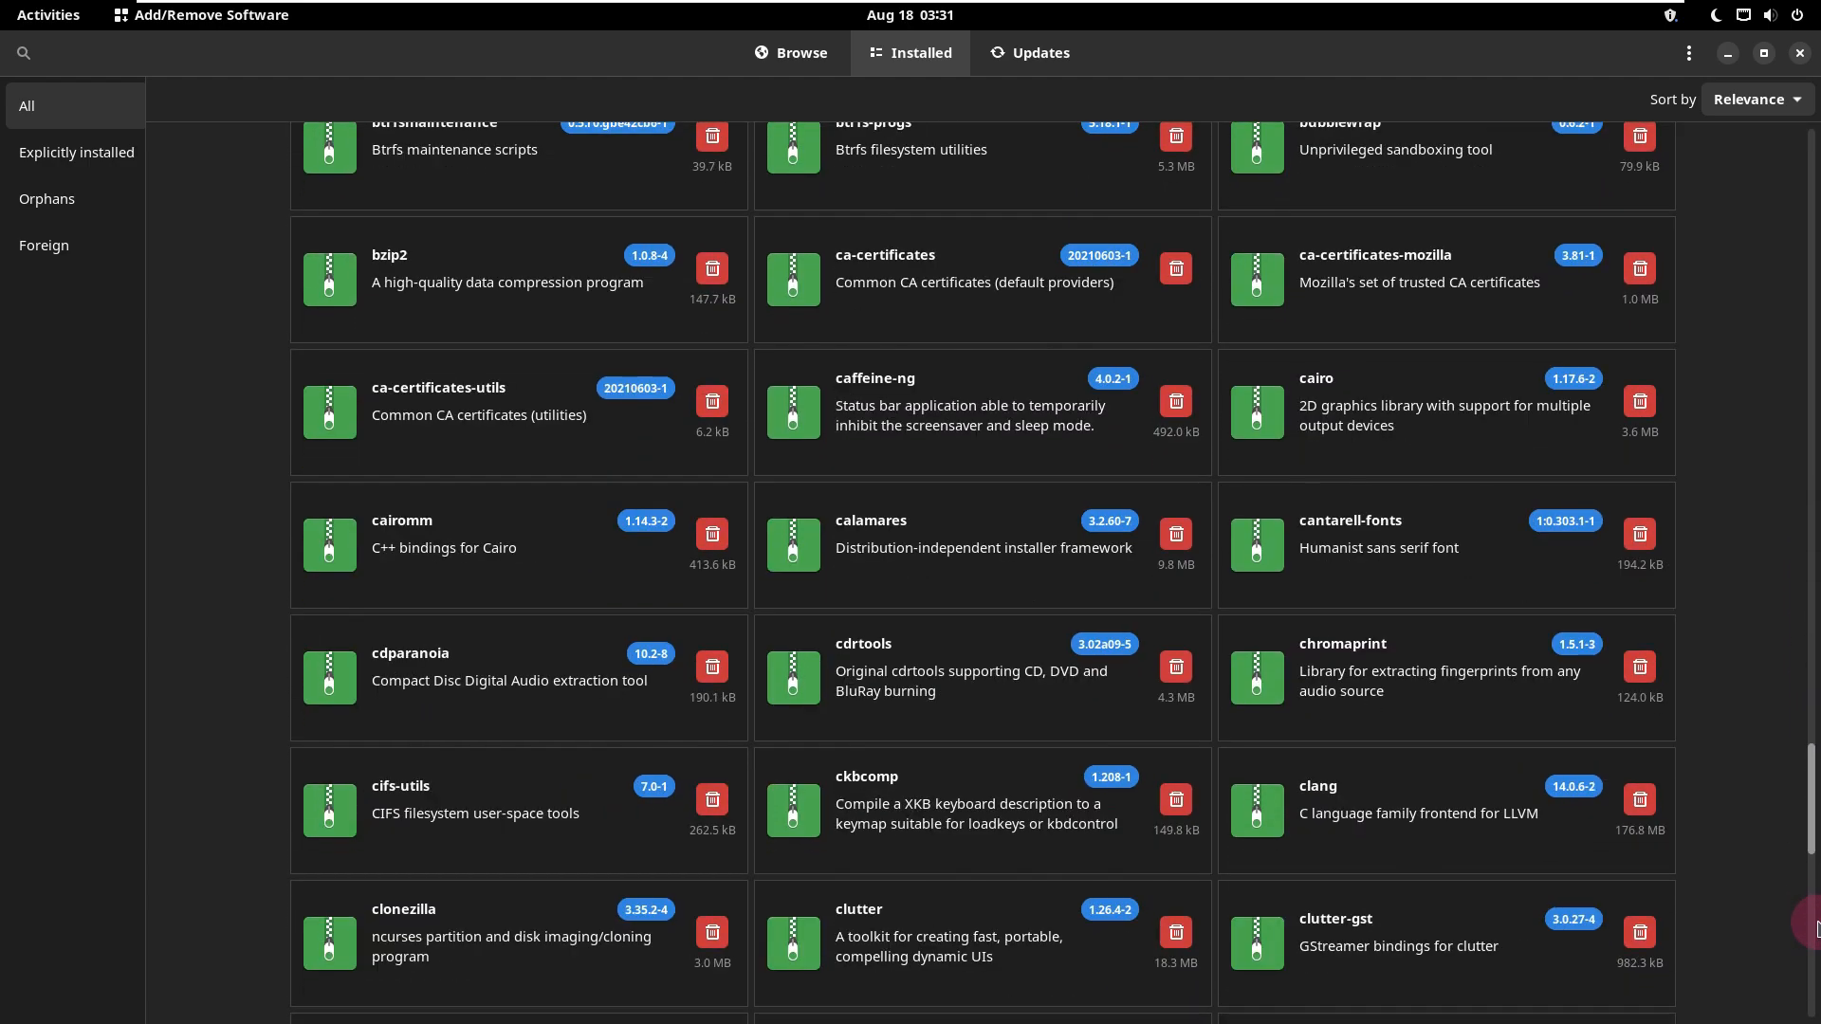
drag(1813, 822, 1814, 978)
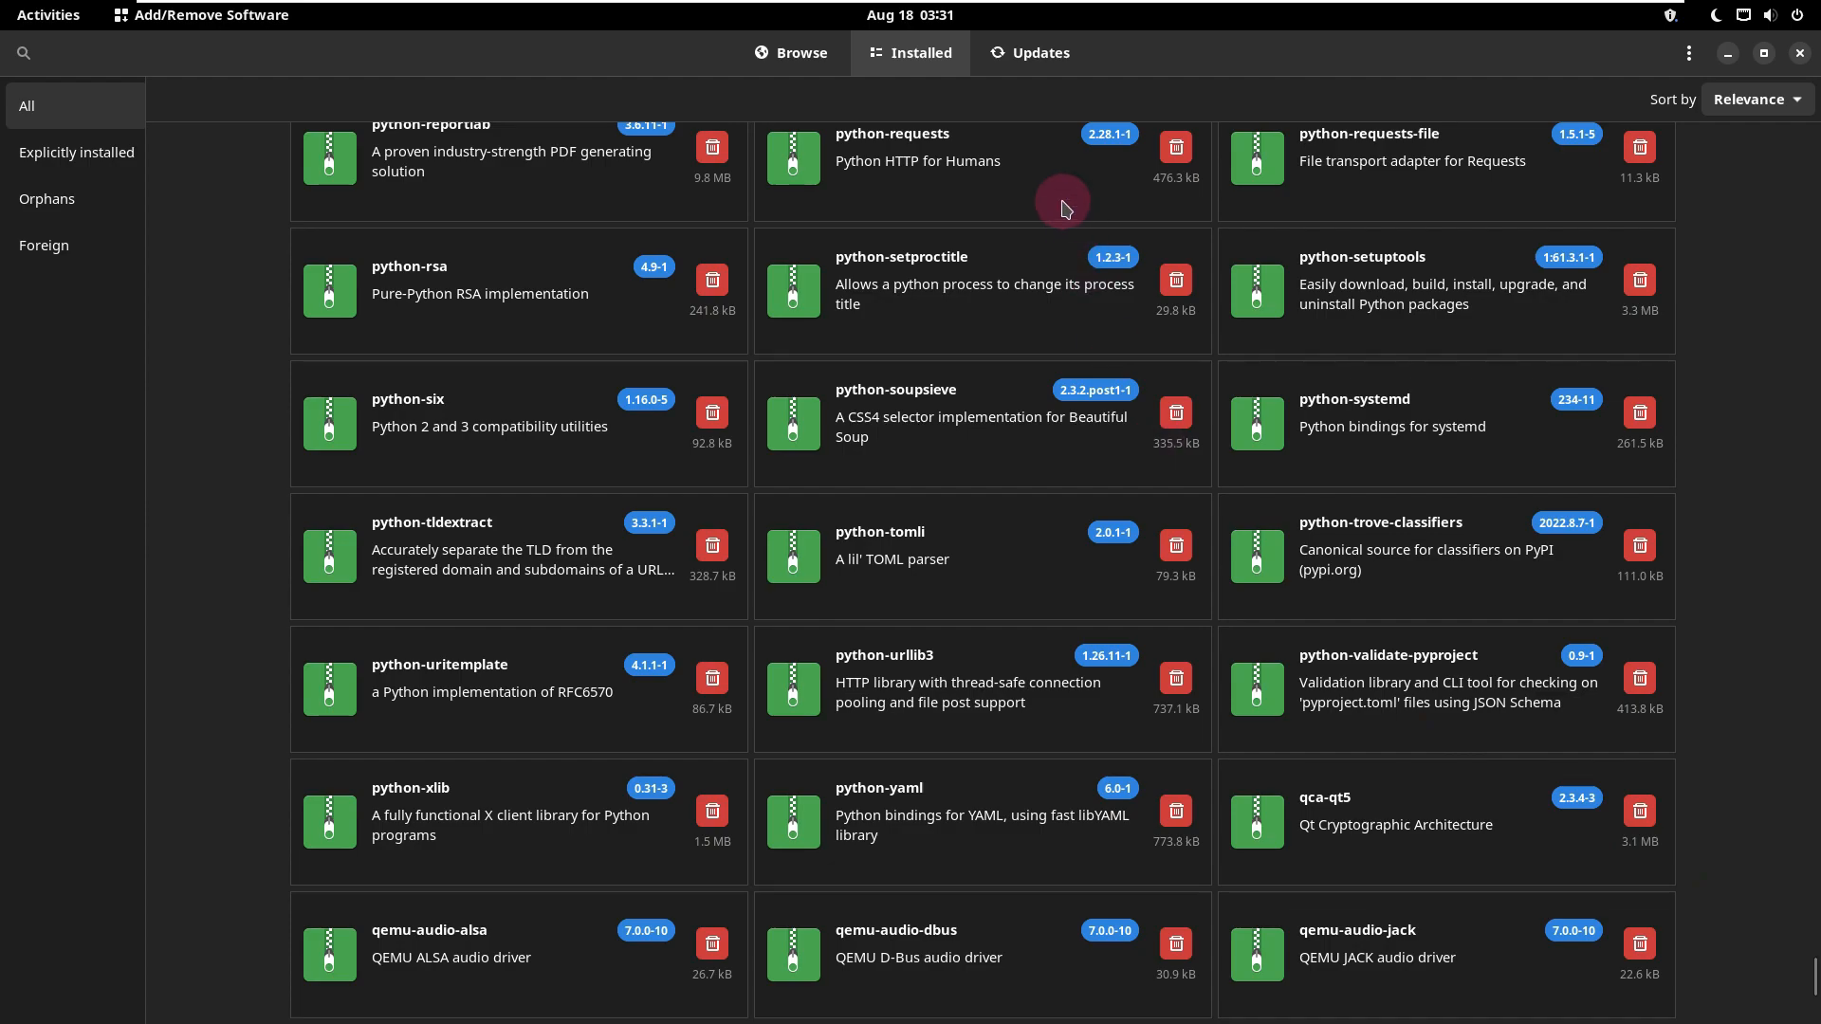
click(1036, 48)
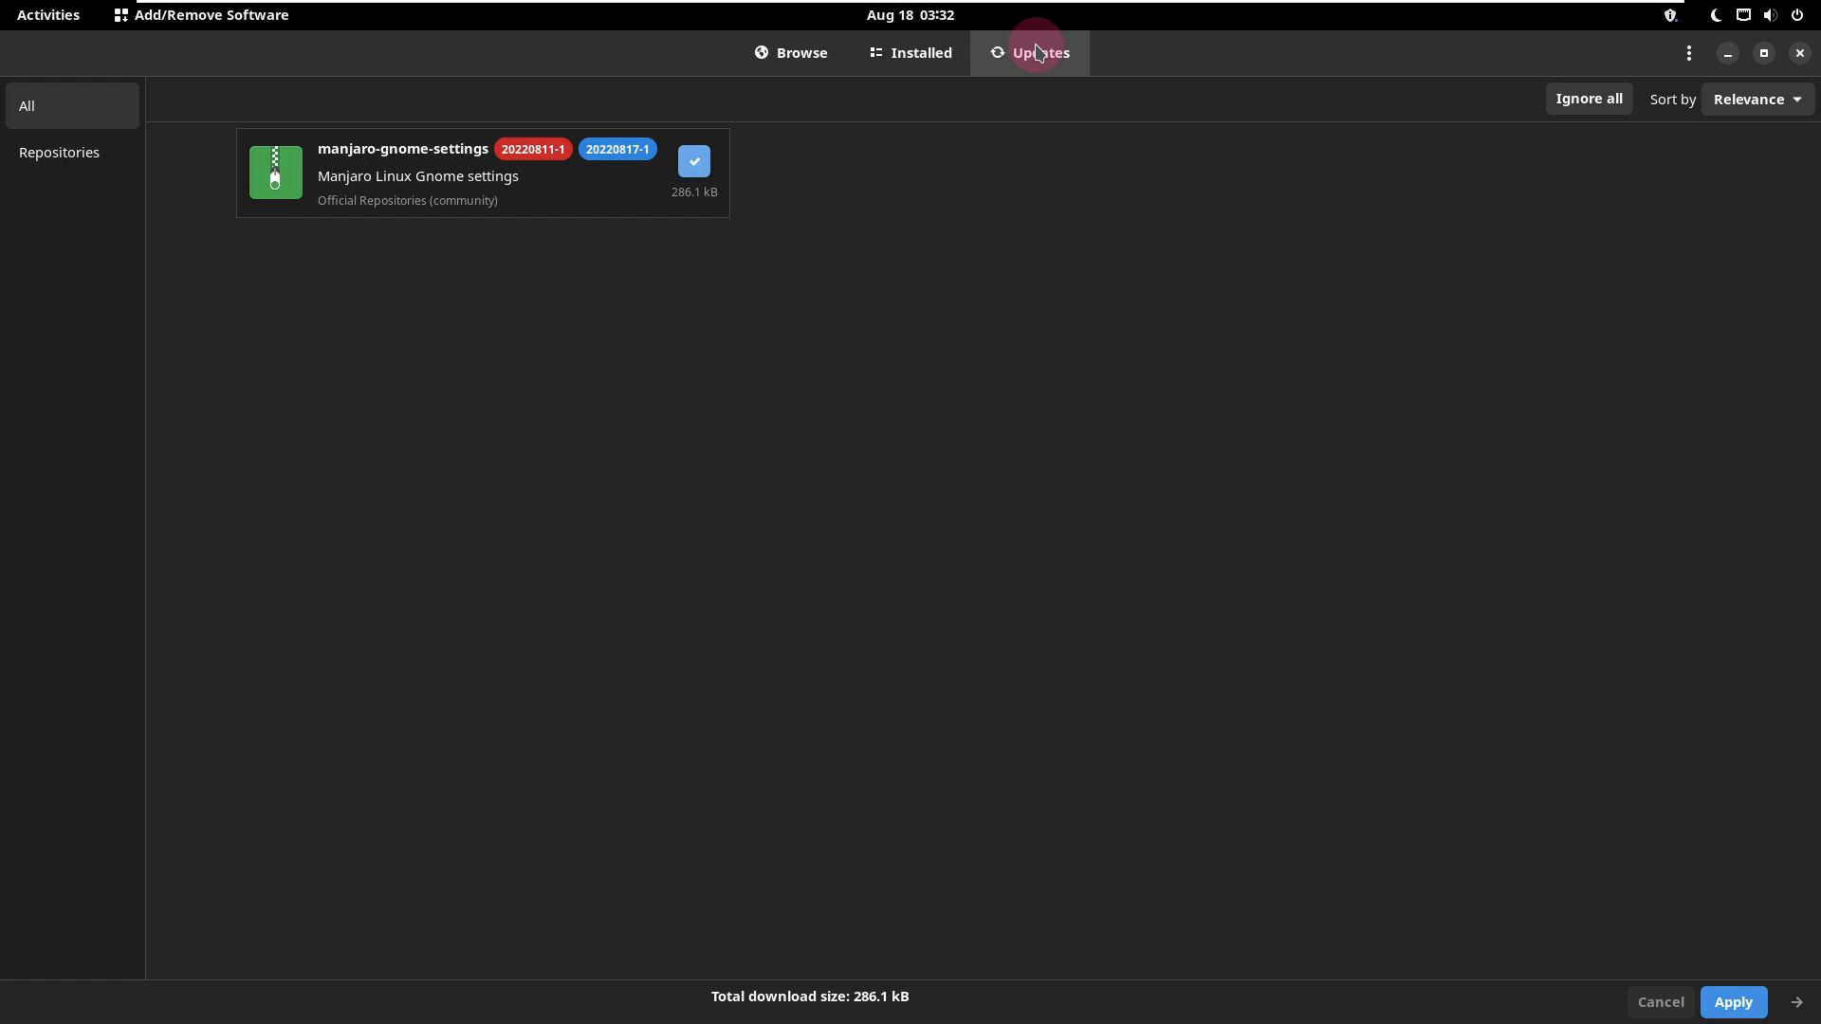
Step: View the package manager's About information again and close Add/Remove Software
click(1689, 54)
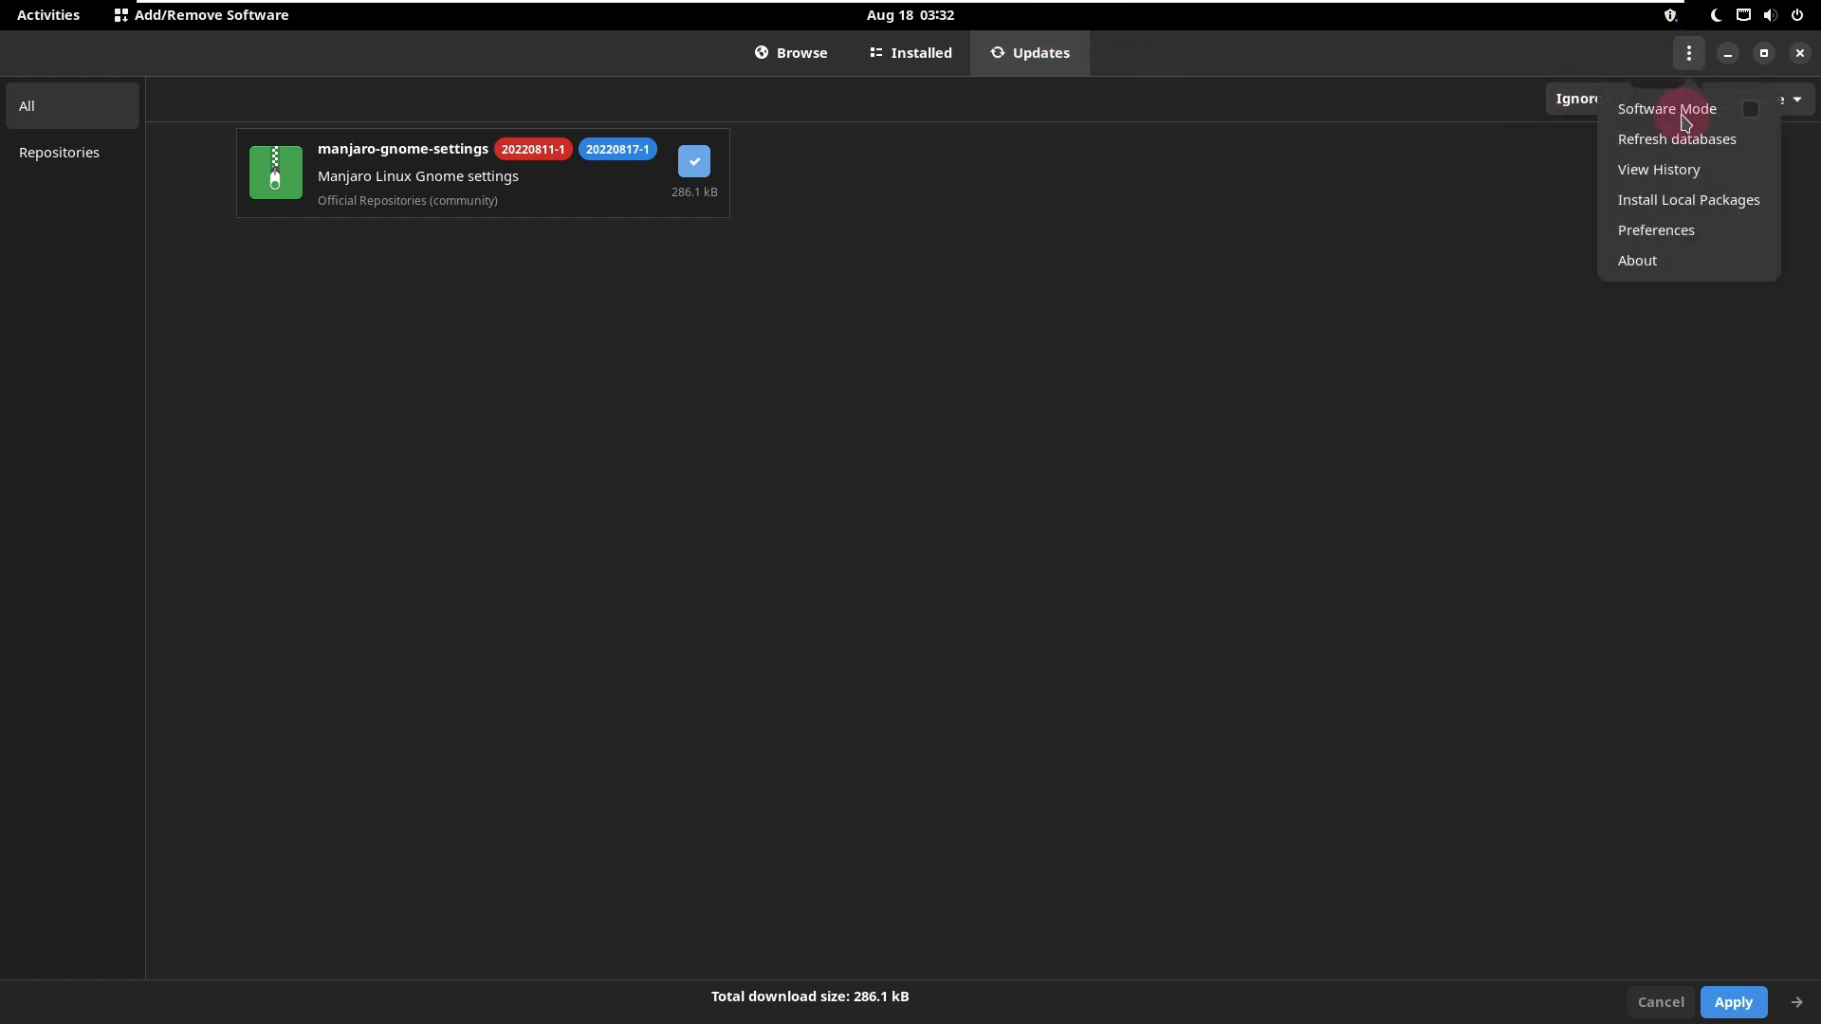
click(1657, 262)
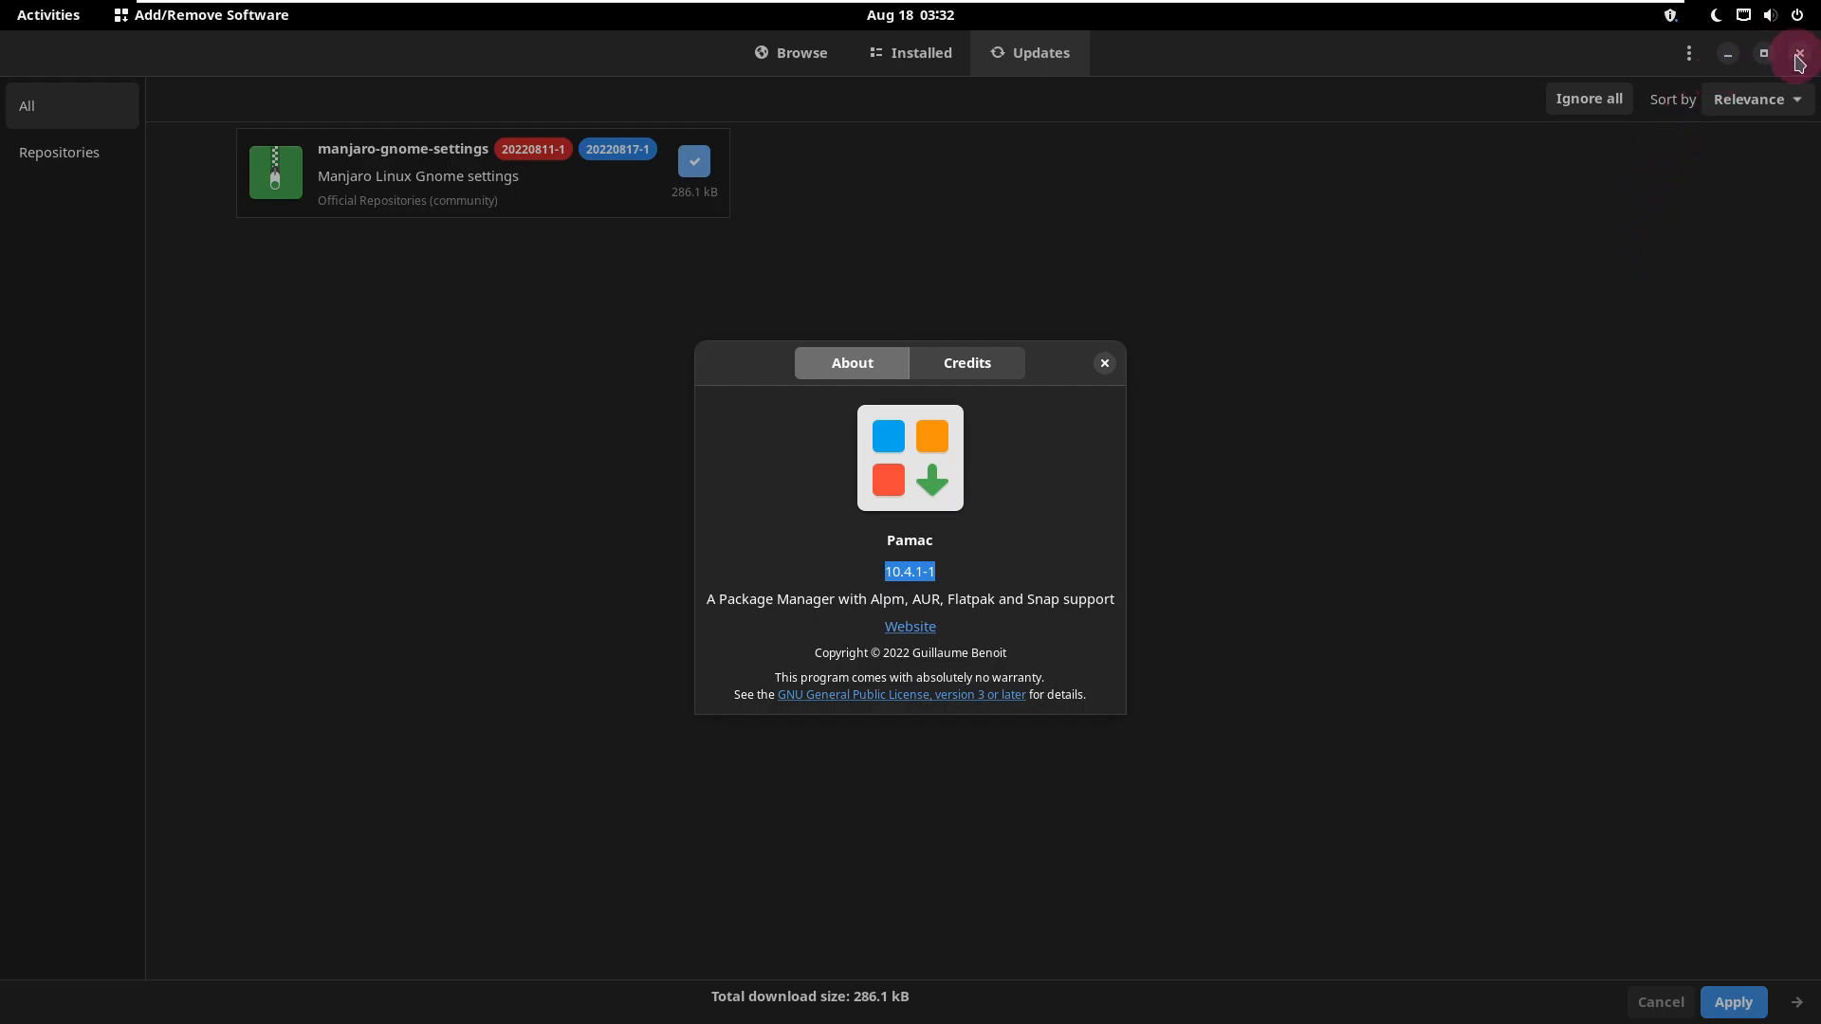
click(258, 16)
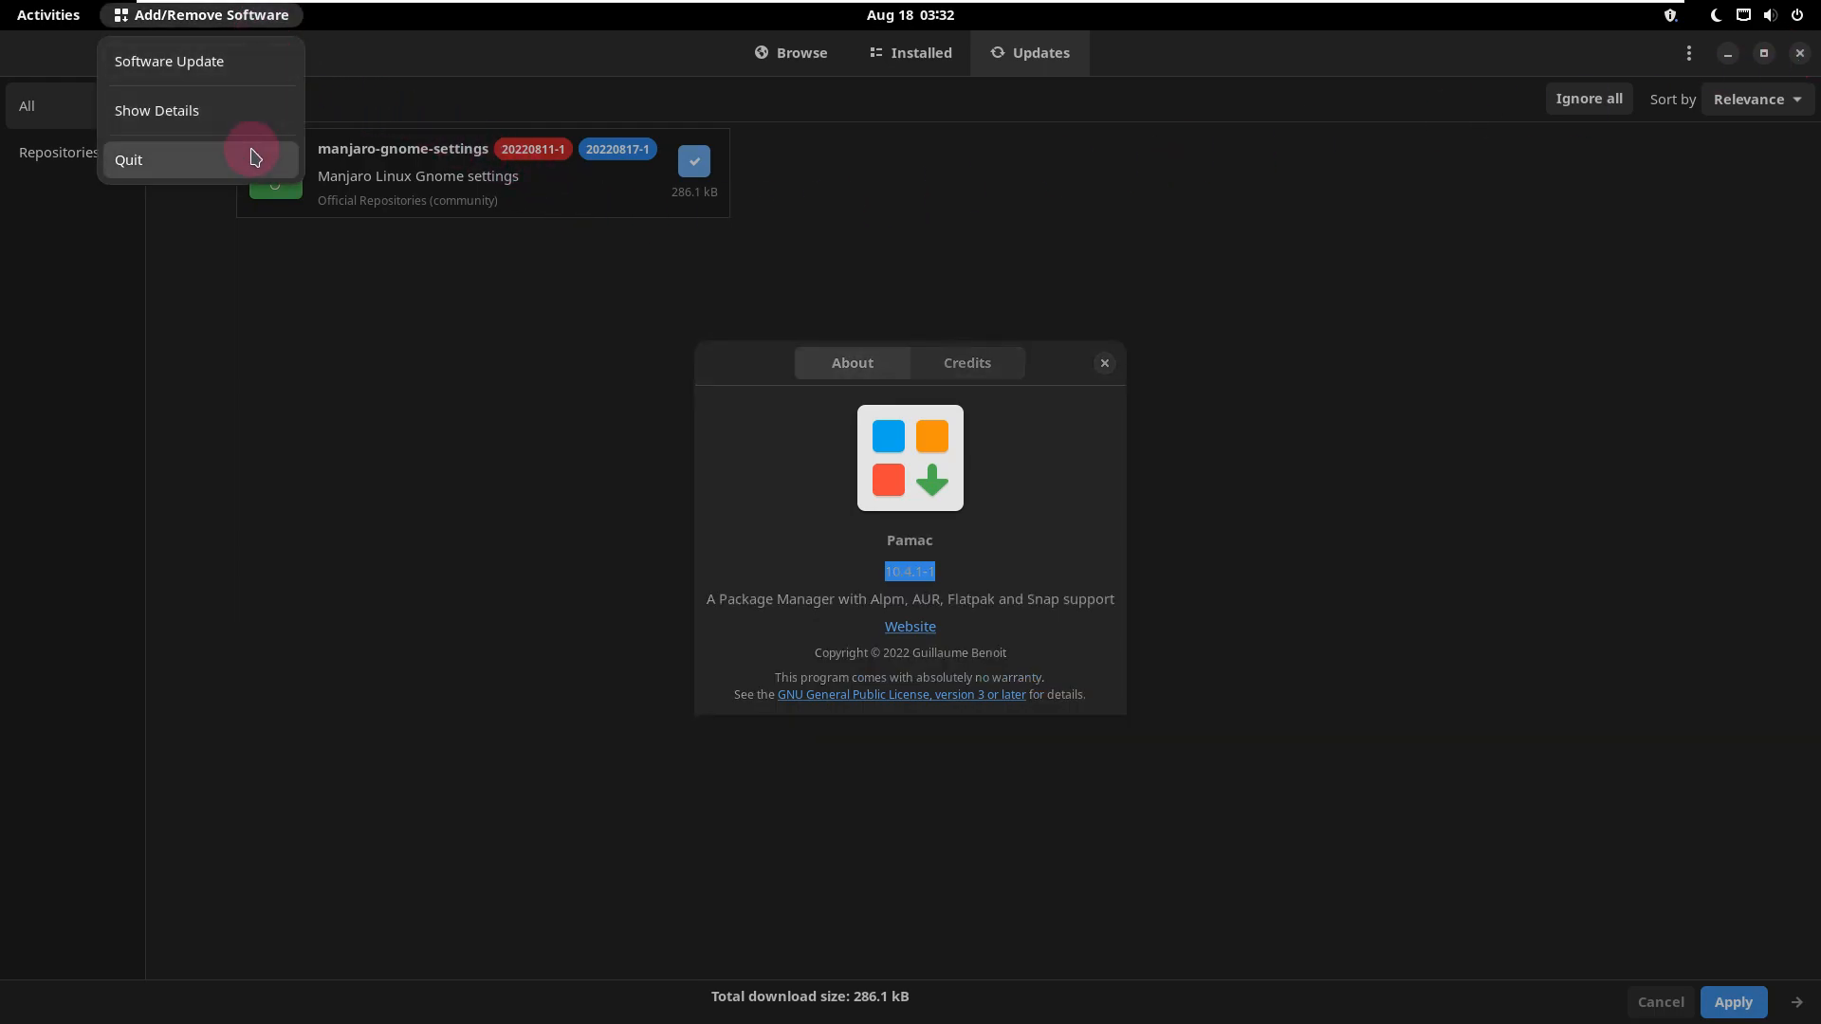
click(255, 157)
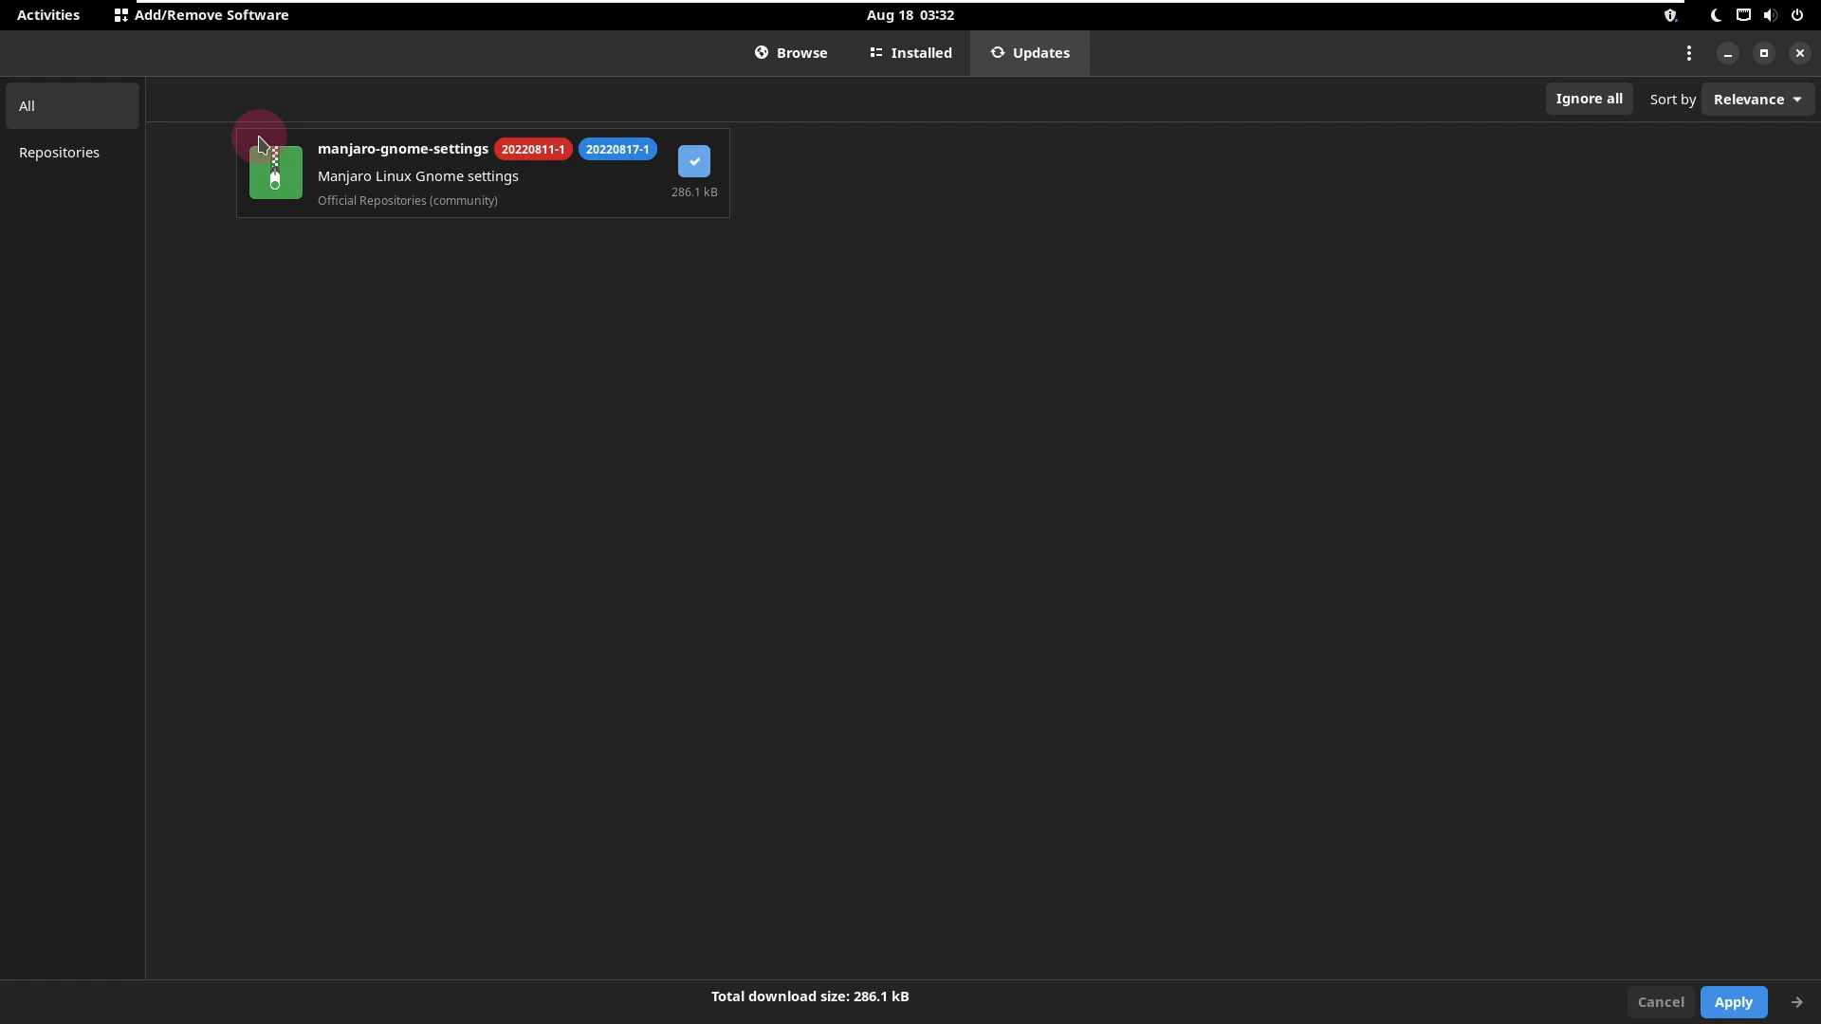
click(1800, 55)
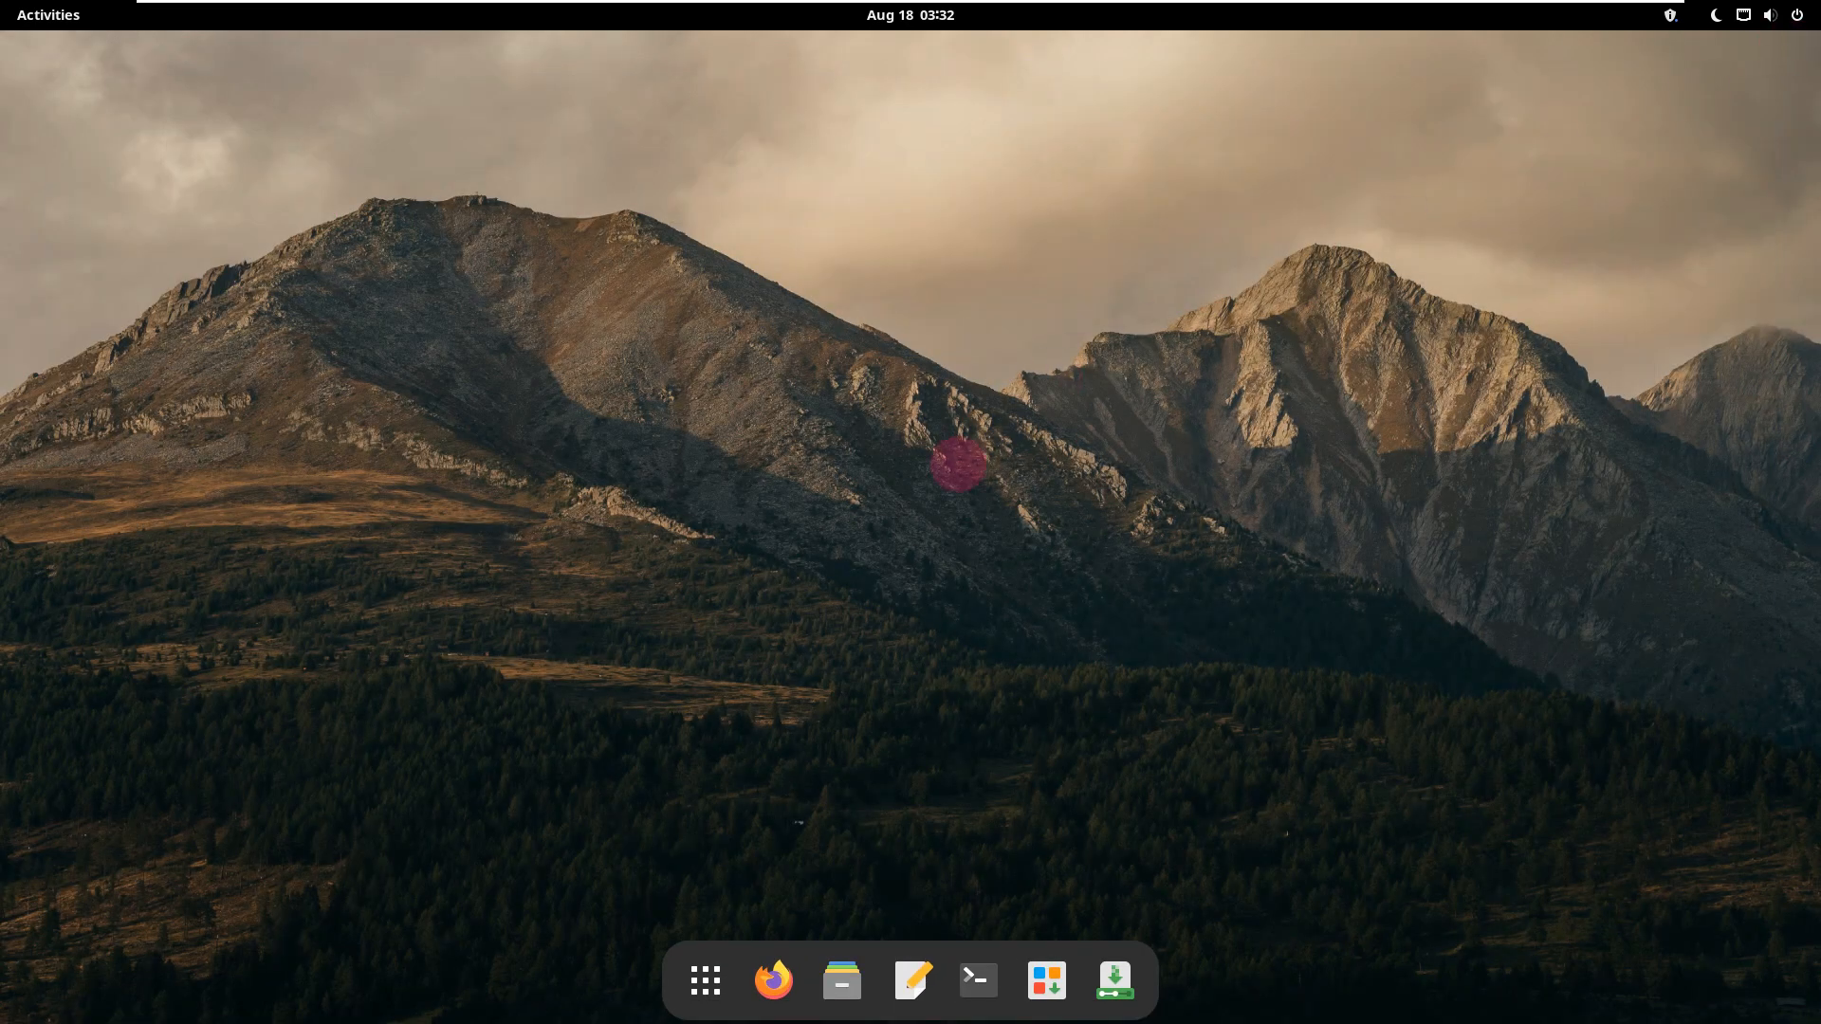
Step: Launch Tweaks from the Accessories application folder and dismiss the notice about extensions
click(704, 980)
click(440, 391)
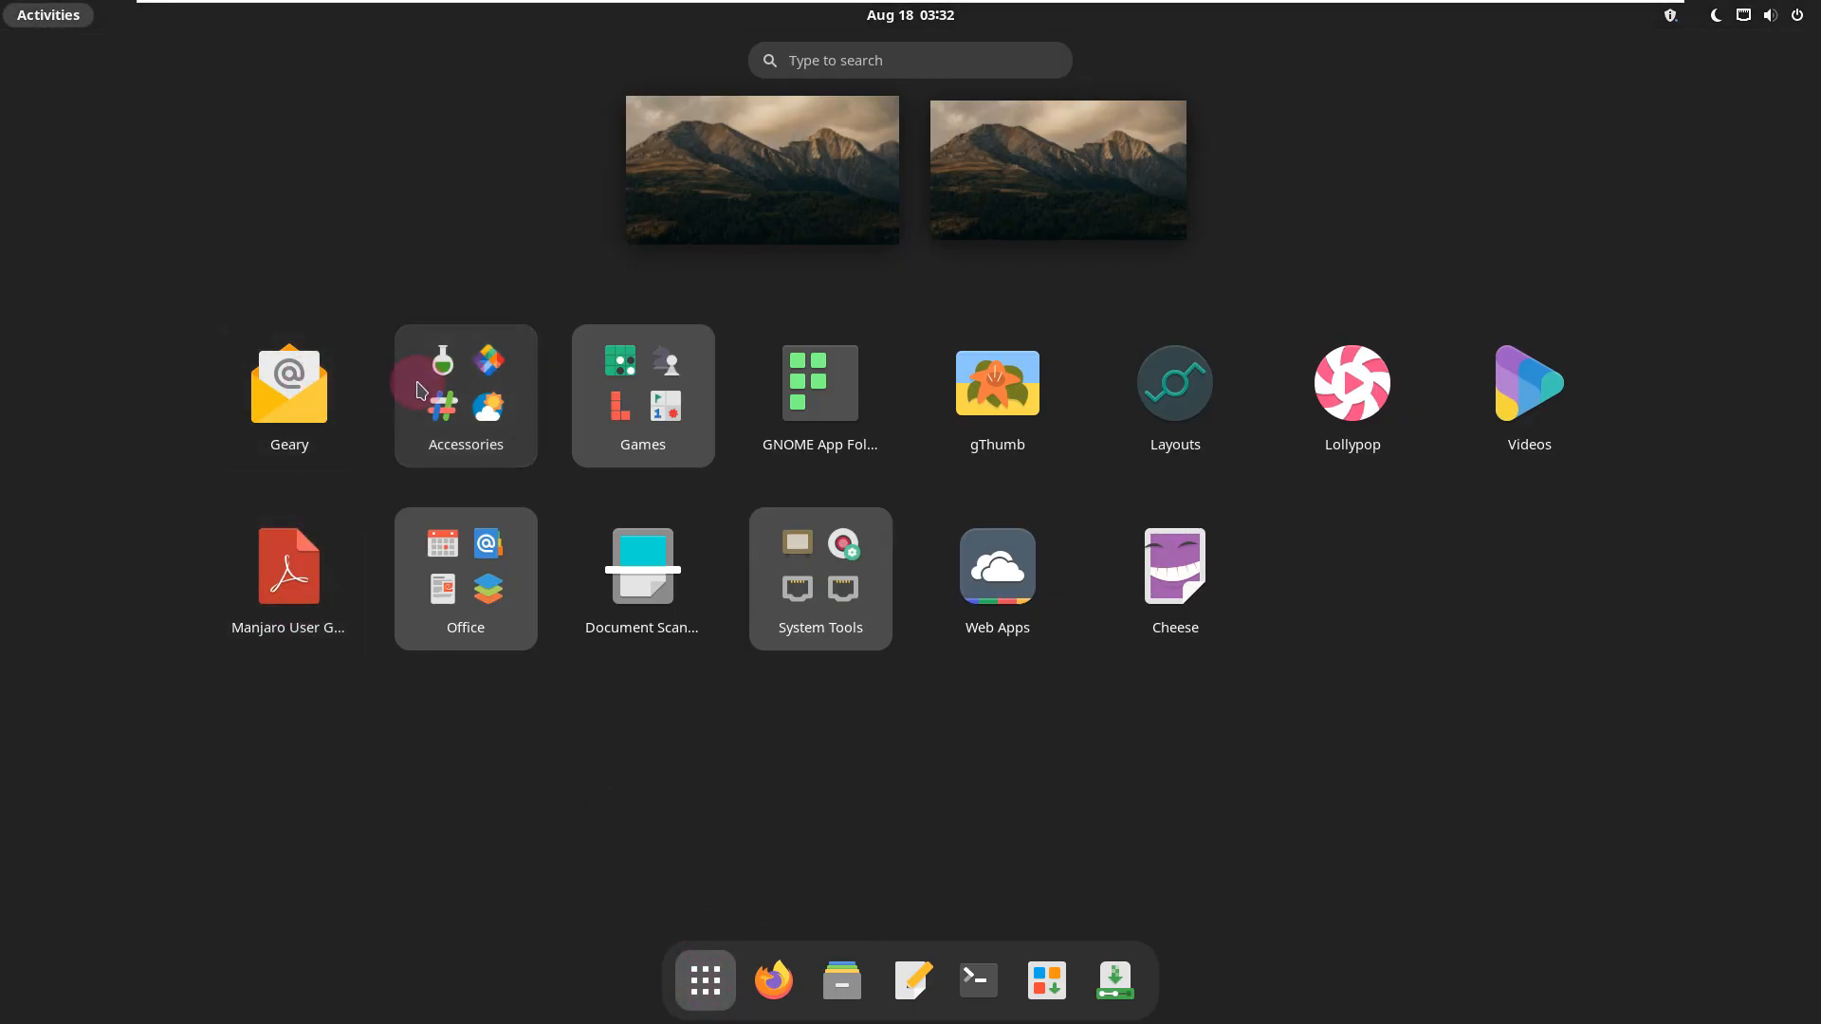
scroll(847, 449, up, 1)
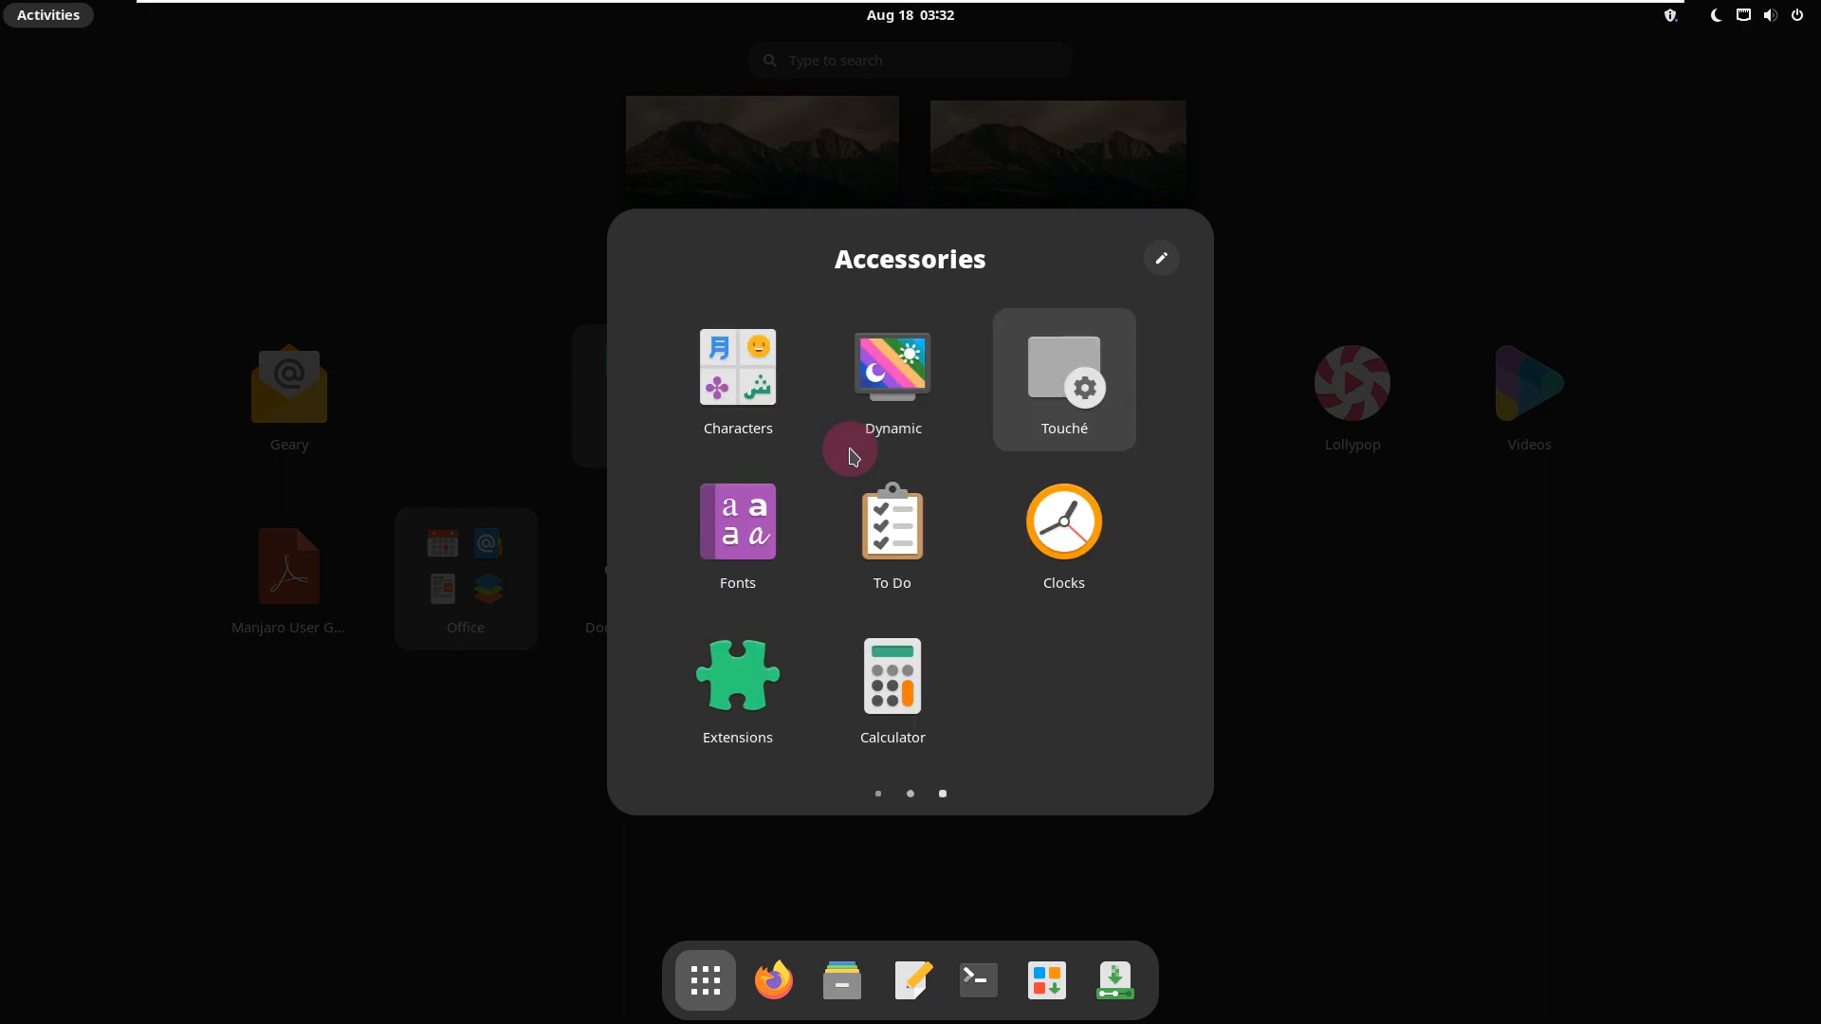
scroll(849, 455, up, 1)
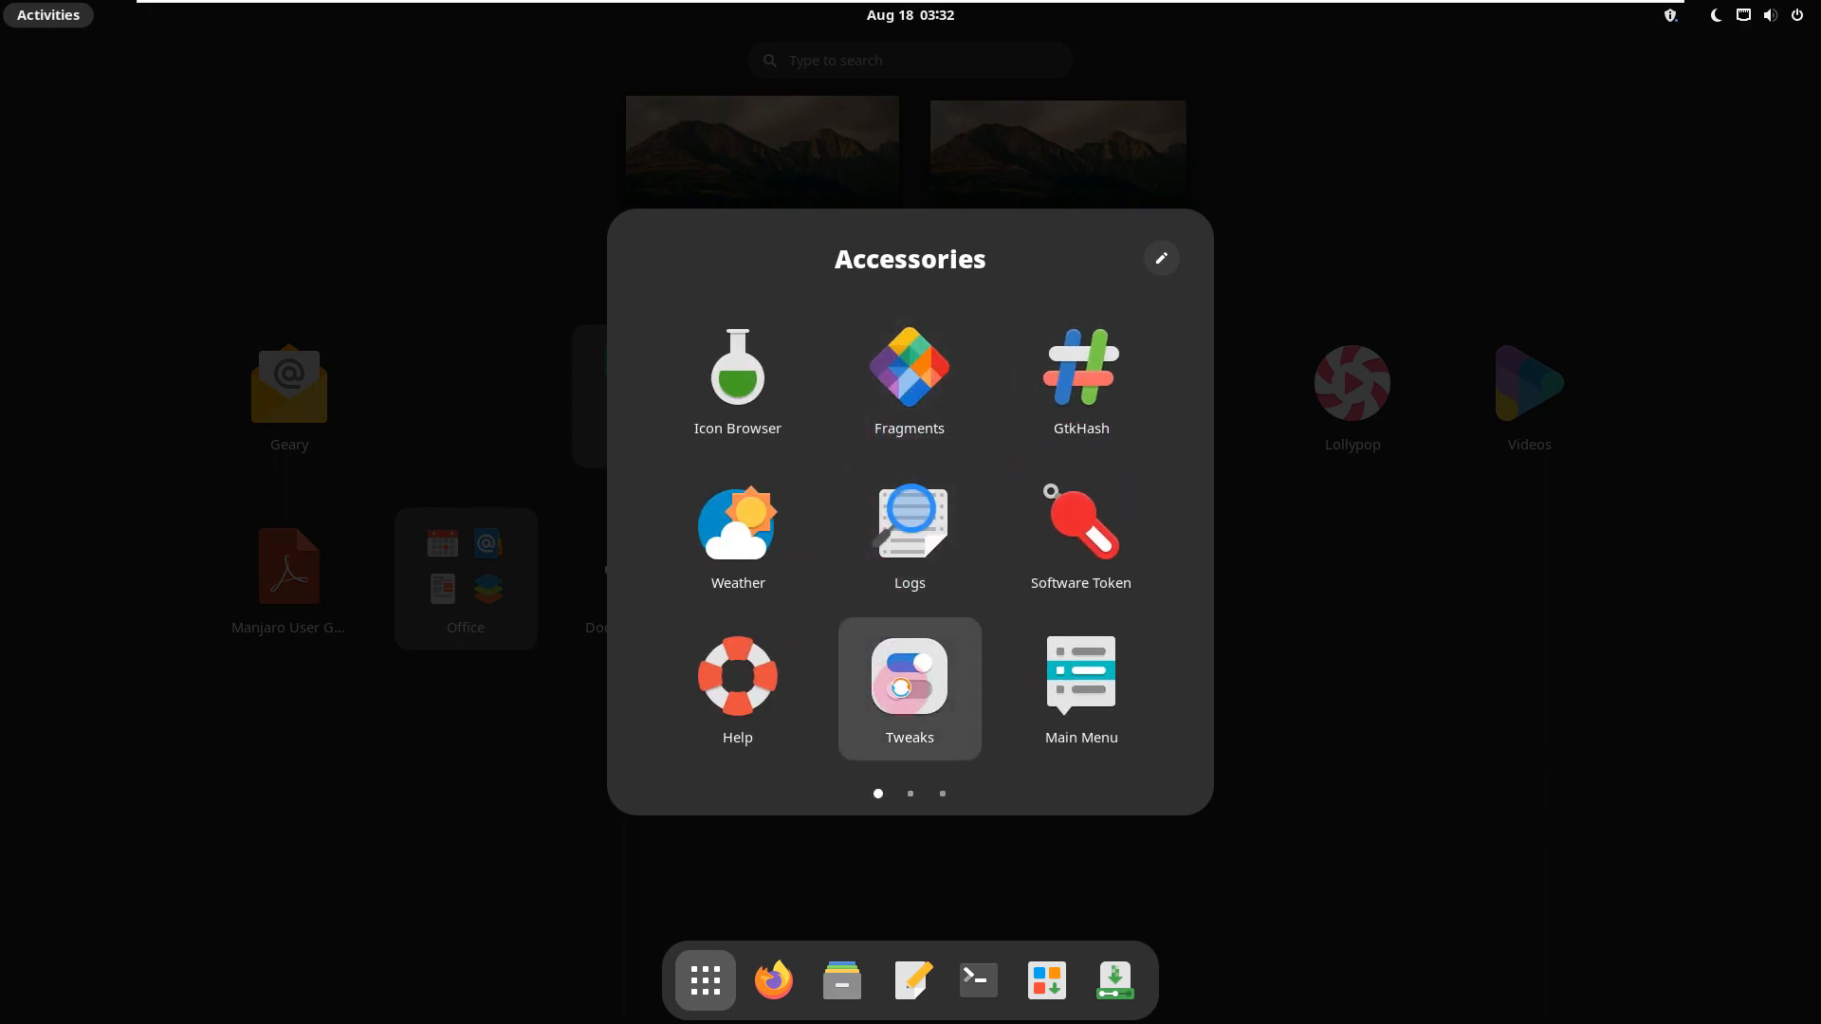
click(908, 675)
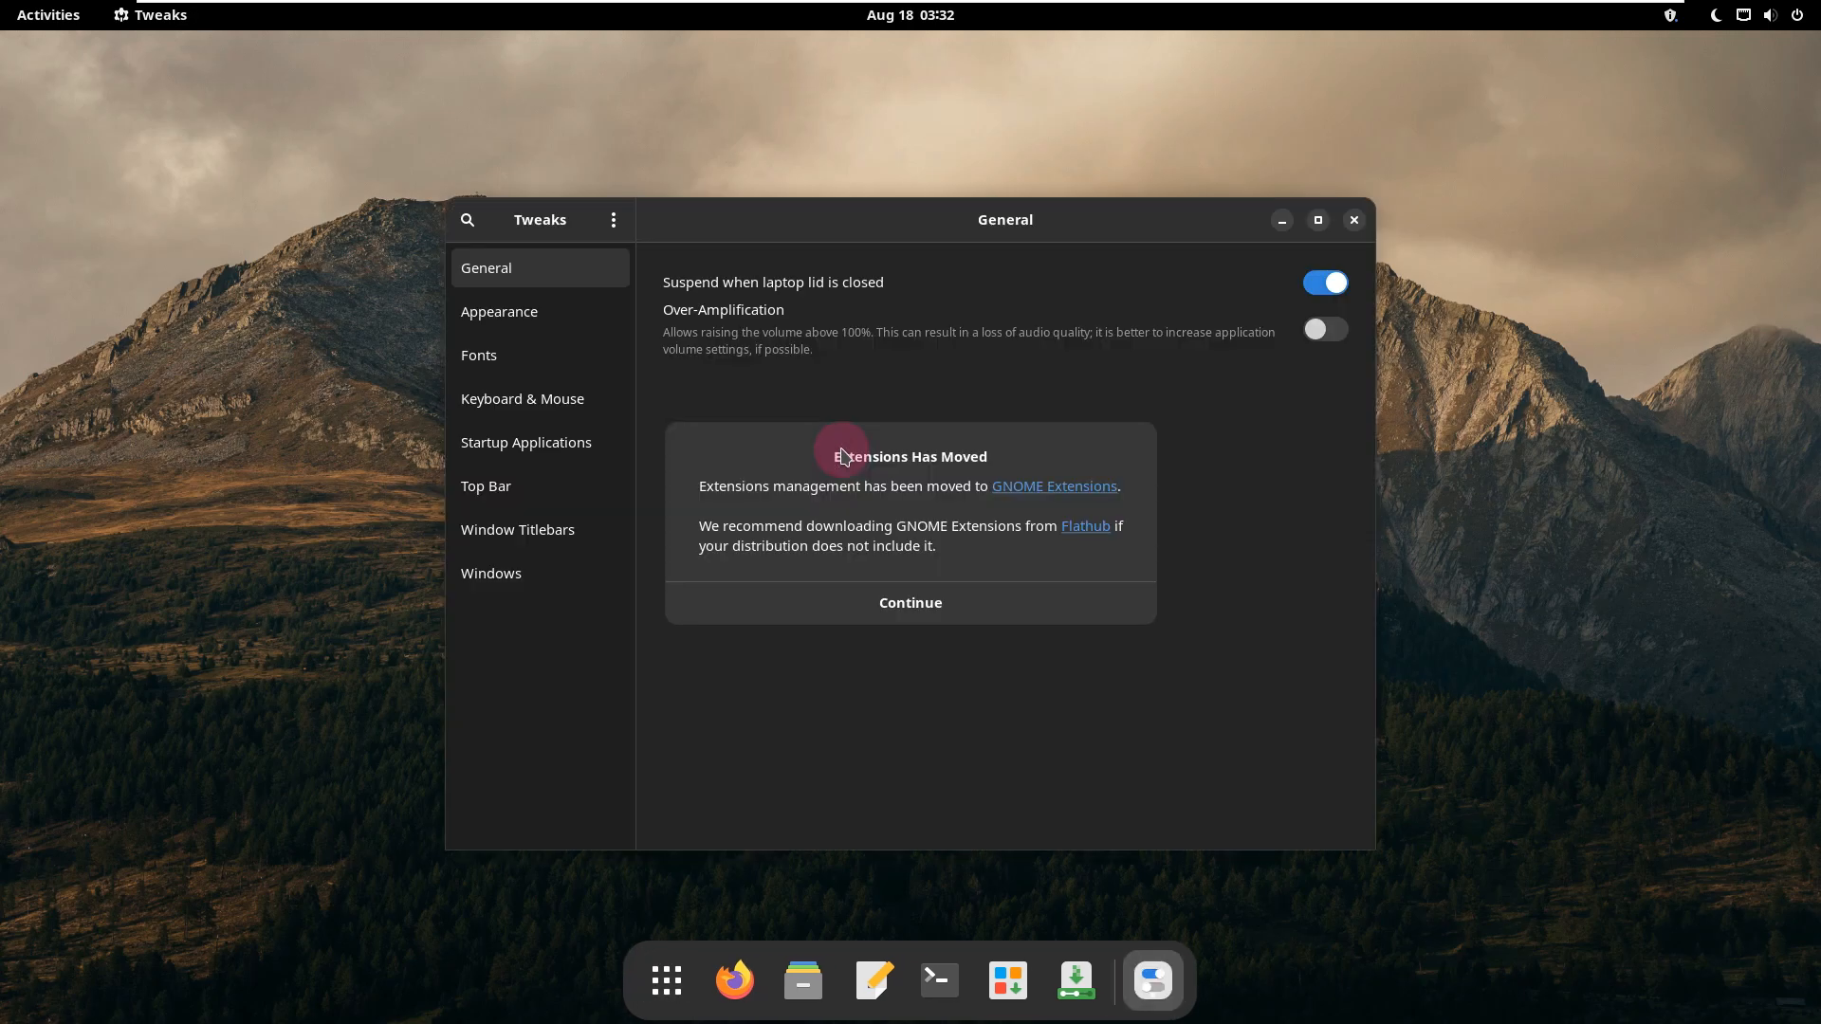
click(880, 586)
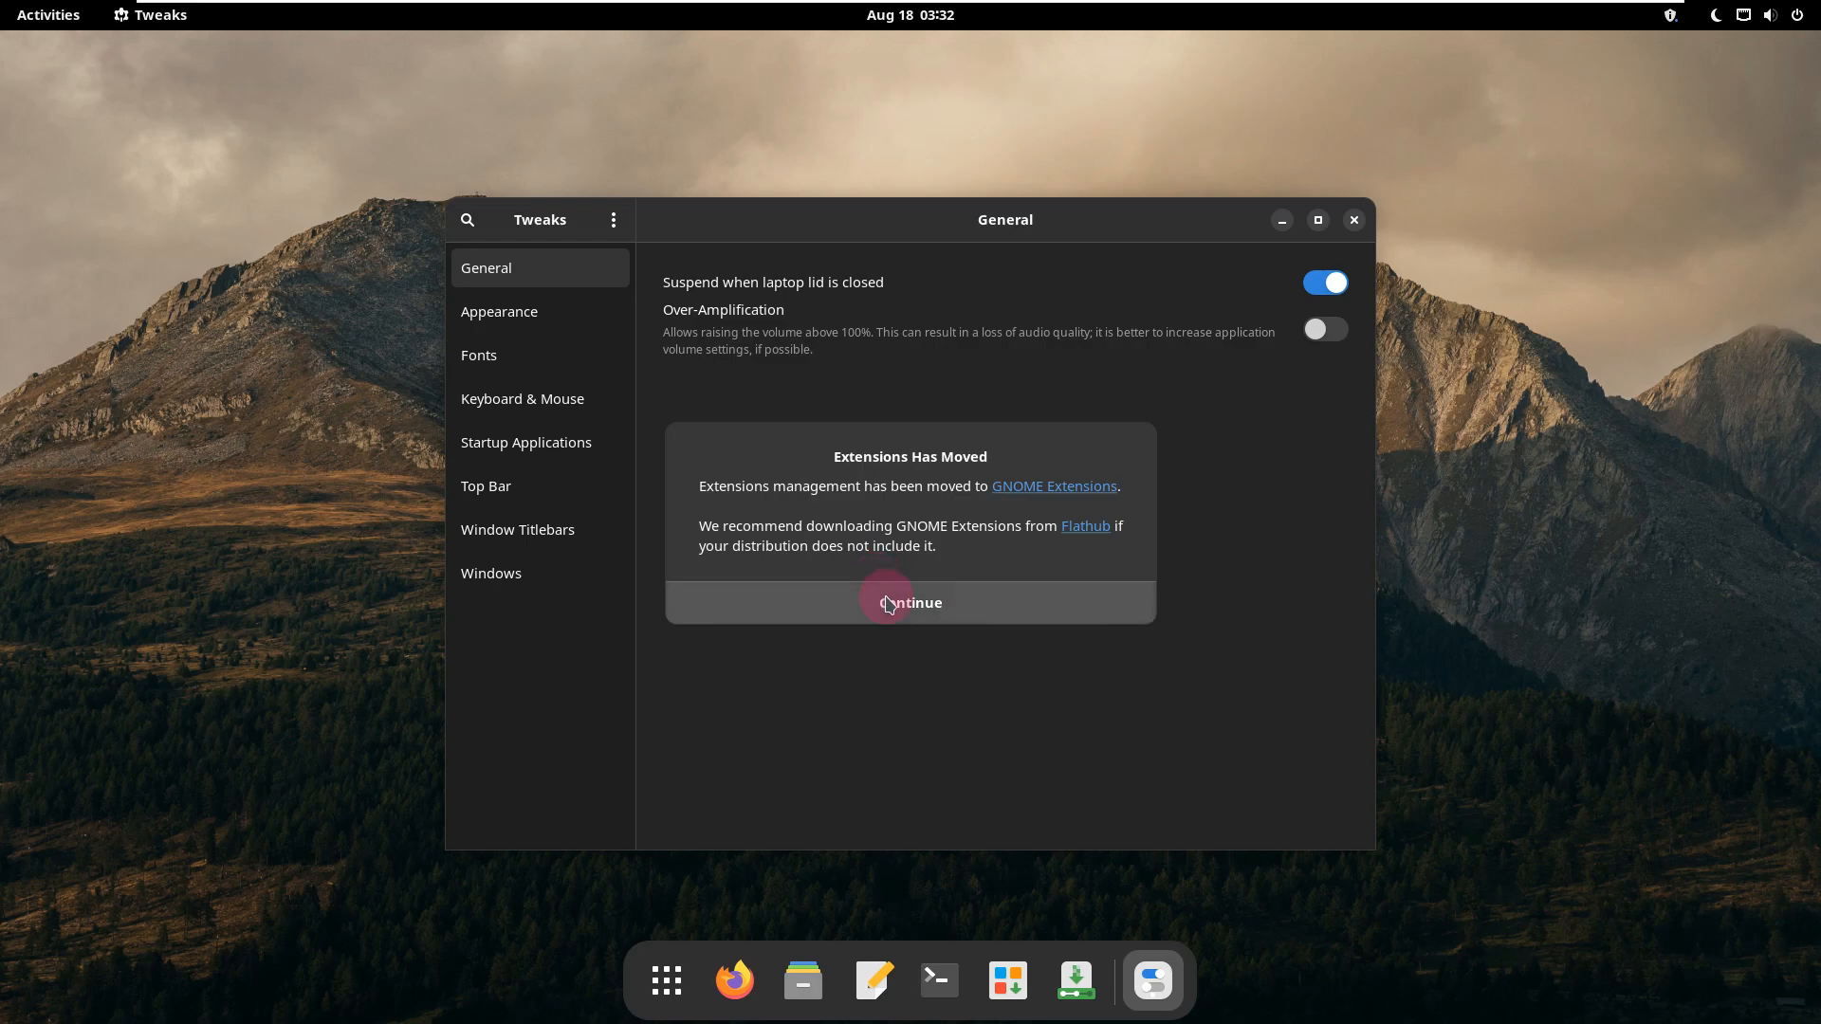
Step: Examine the Tweaks pages, from General, Appearance and Fonts through Startup Applications to Window Titlebars and Windows, and close Tweaks
click(545, 531)
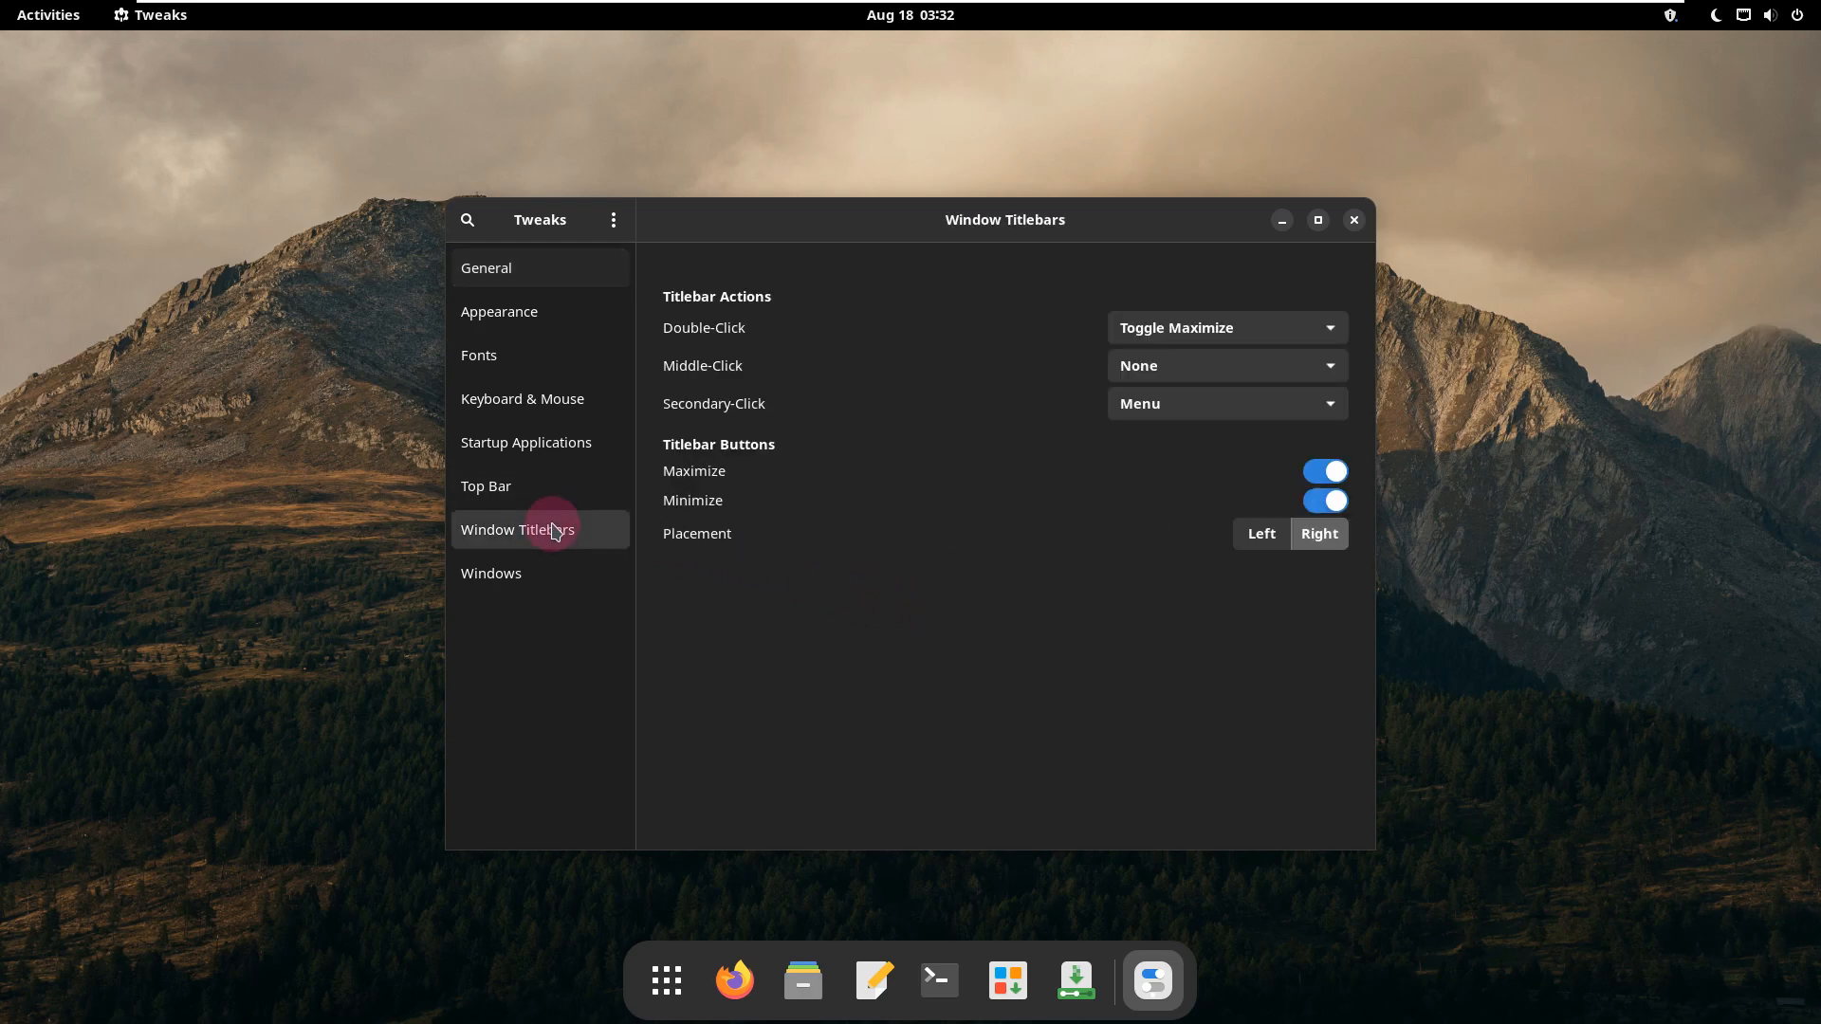
click(543, 567)
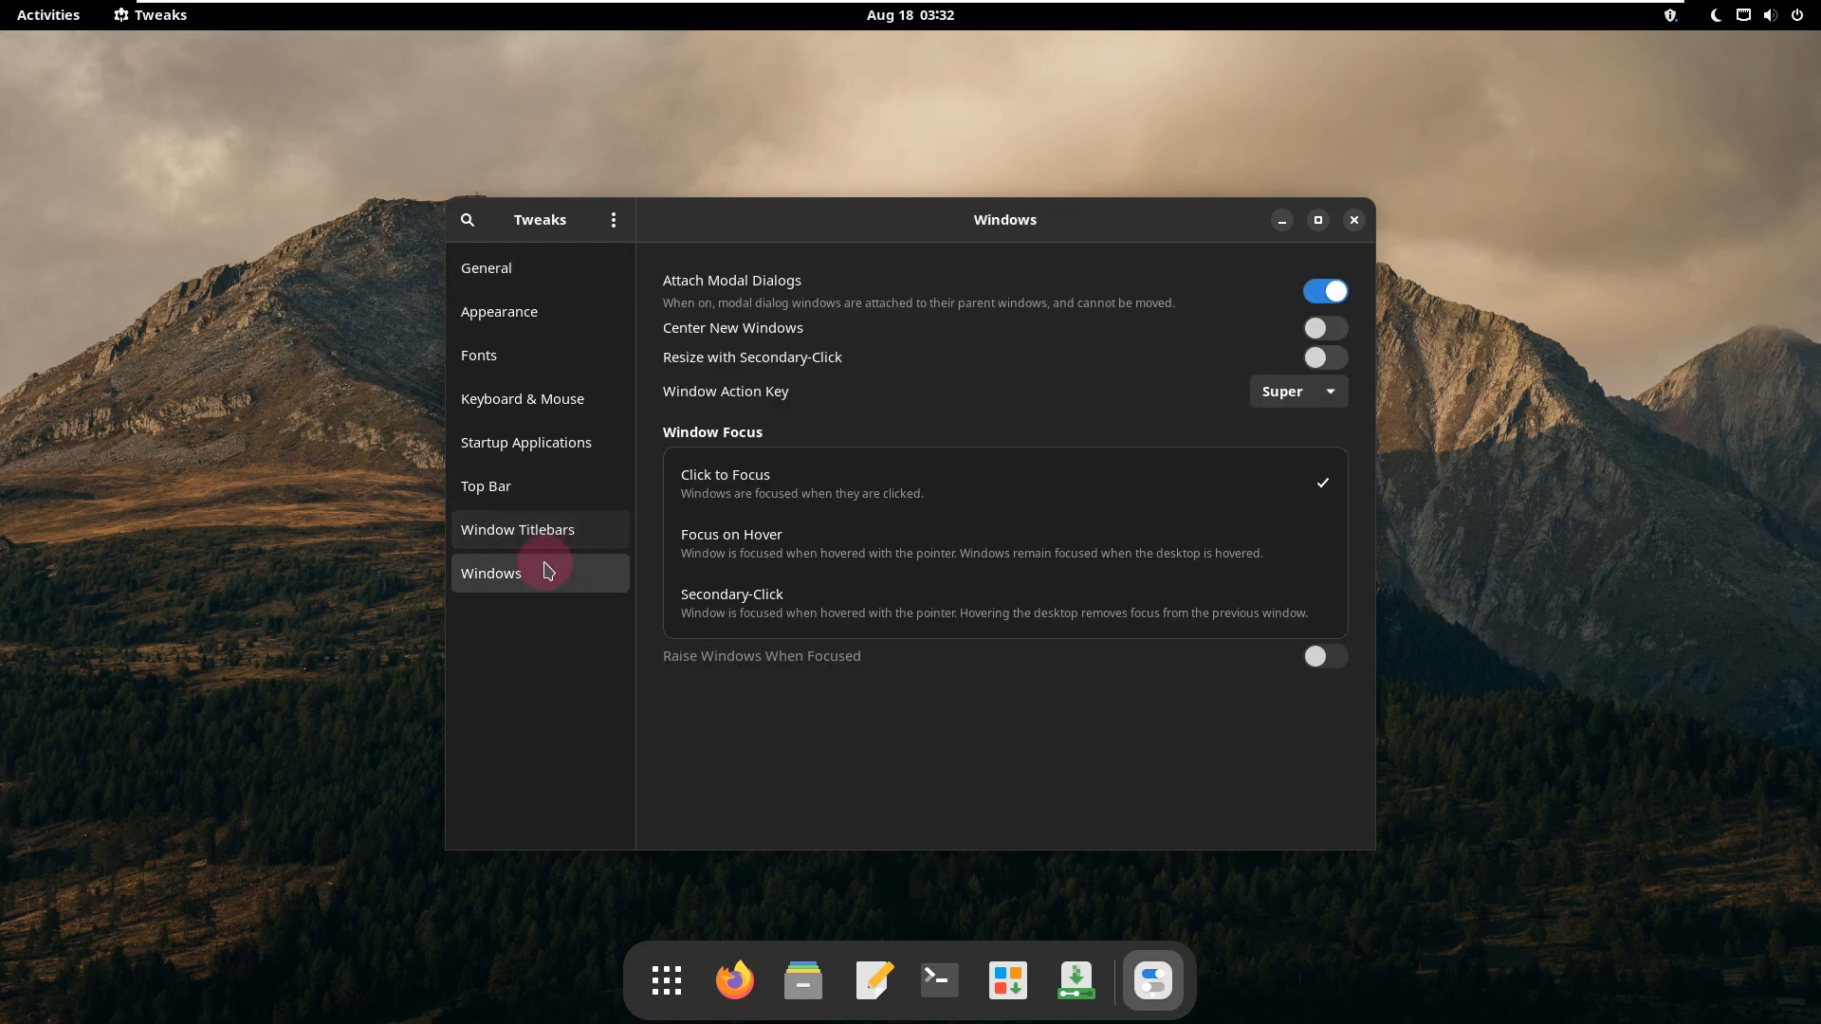
click(548, 275)
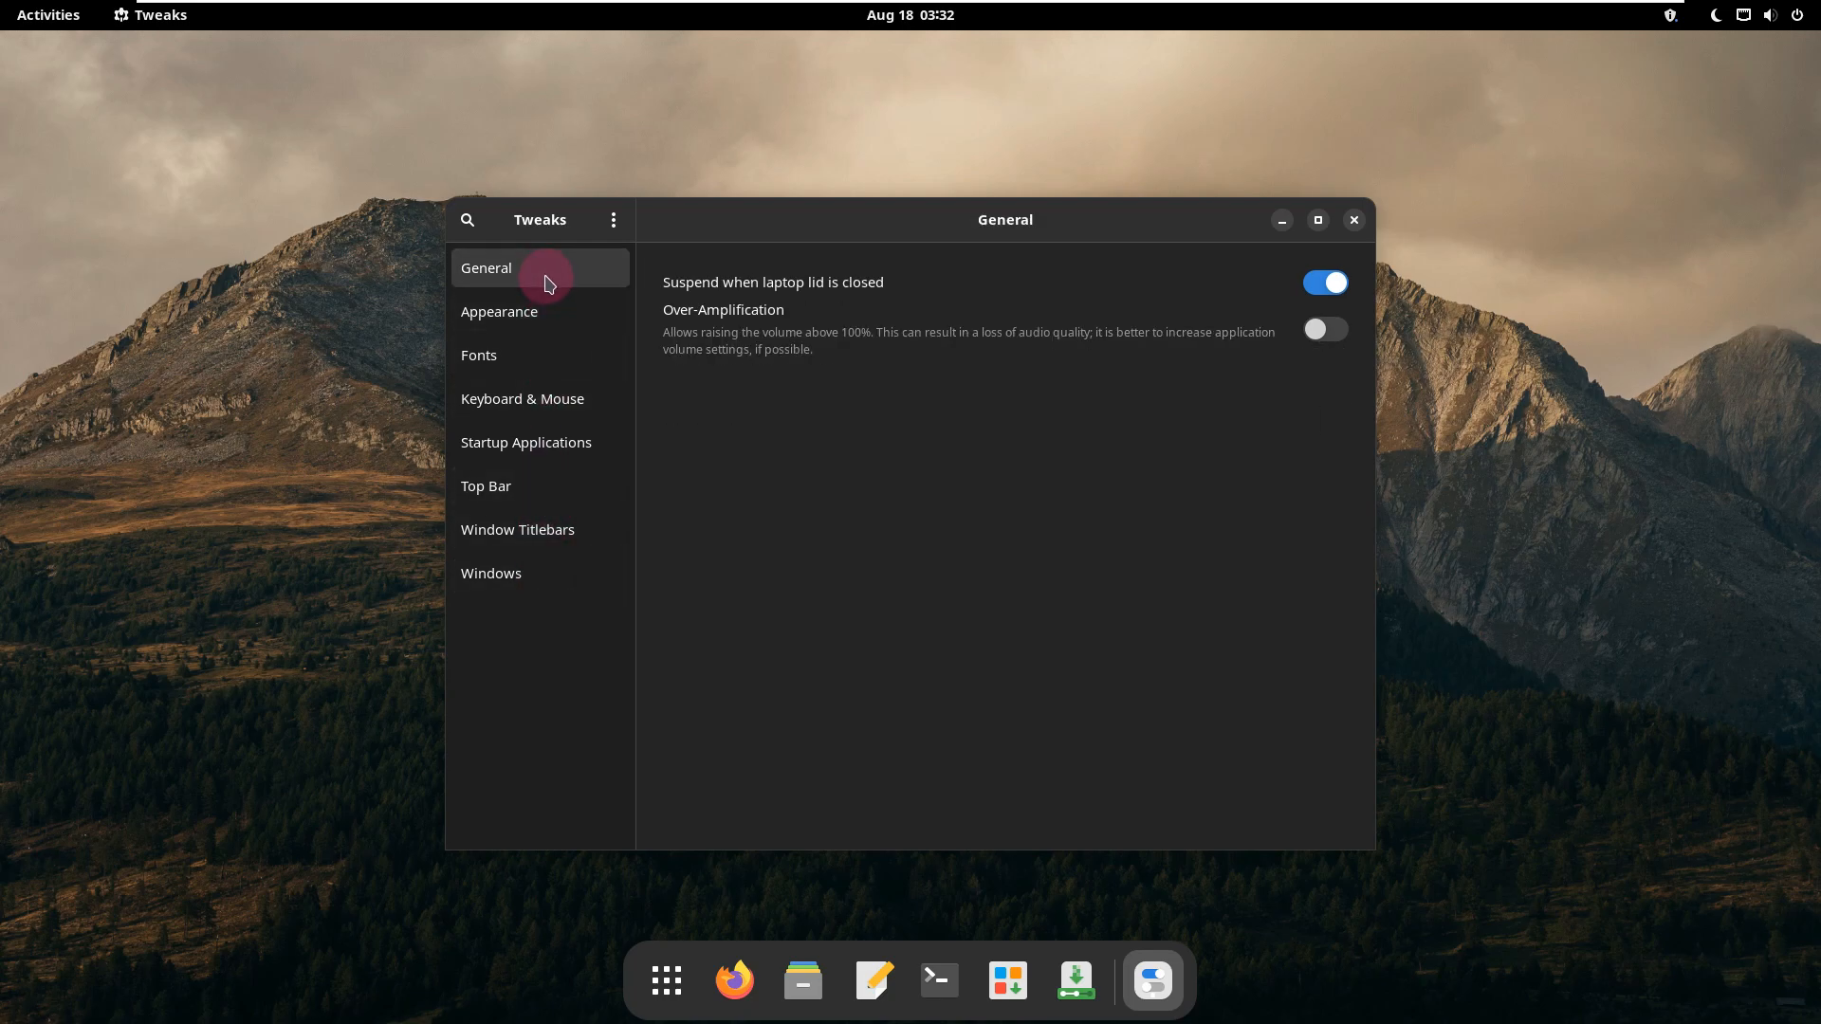
click(544, 310)
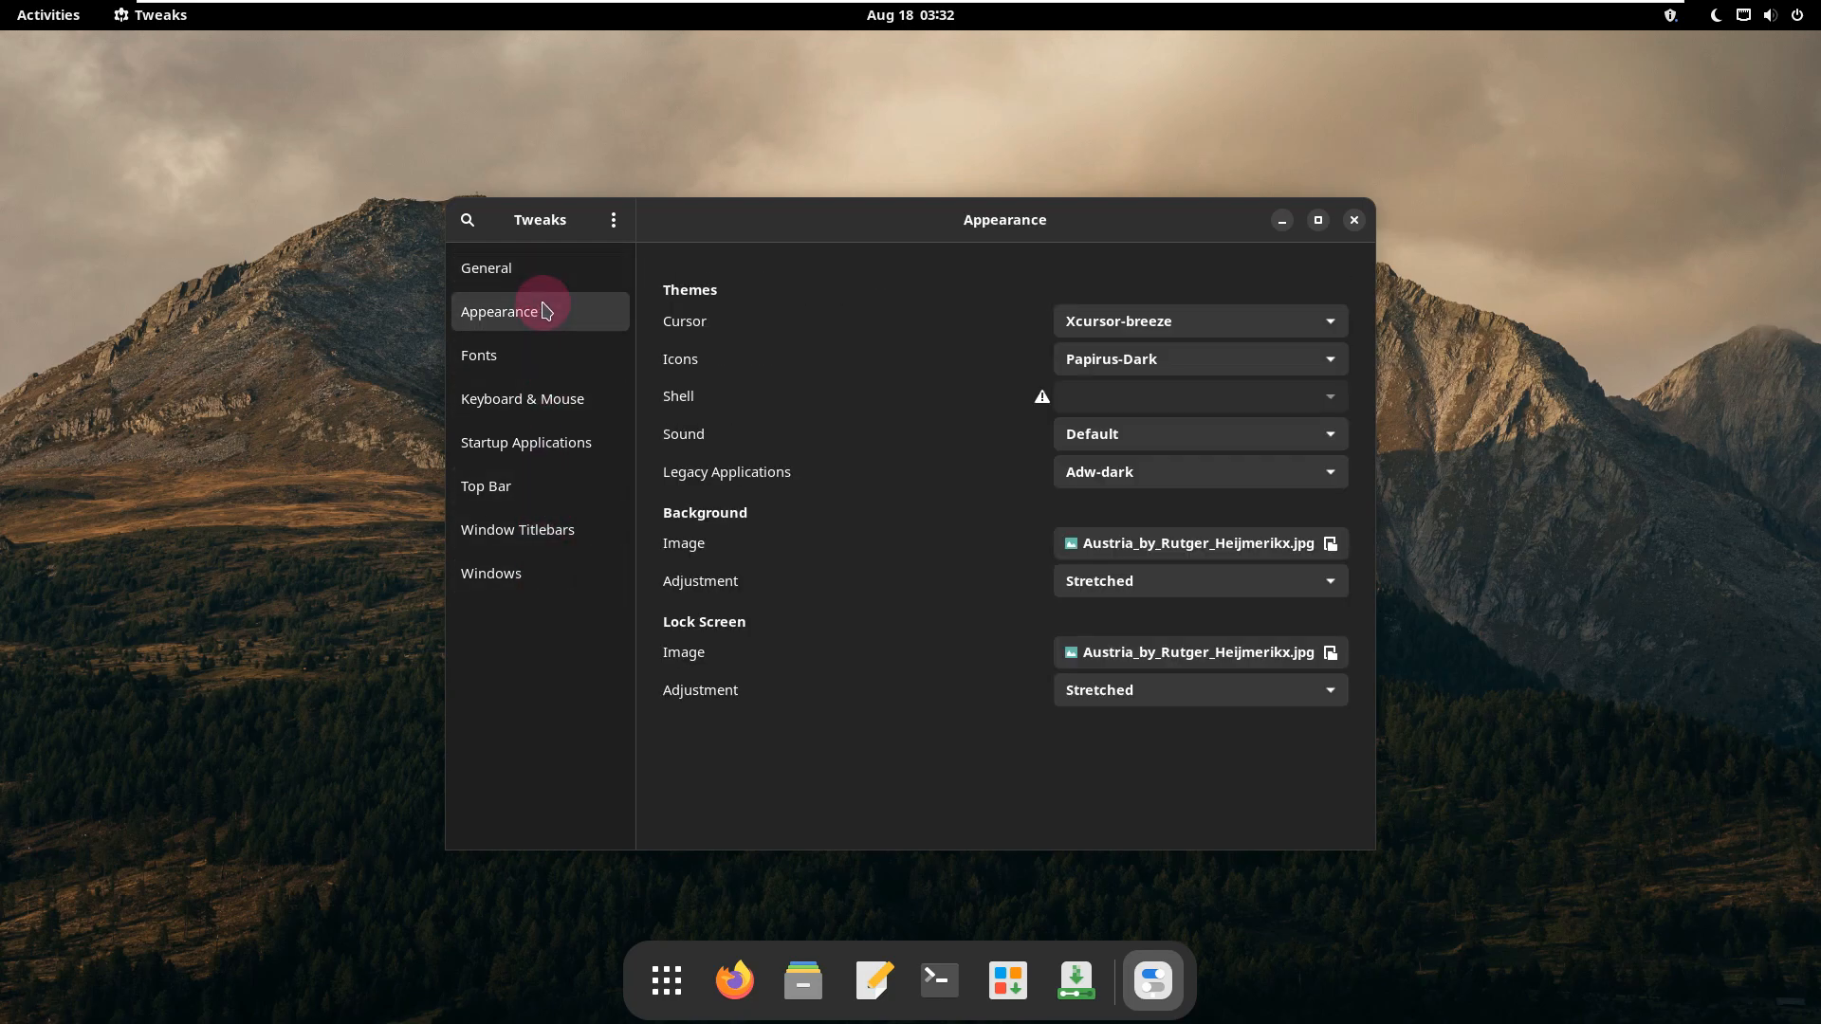
click(544, 351)
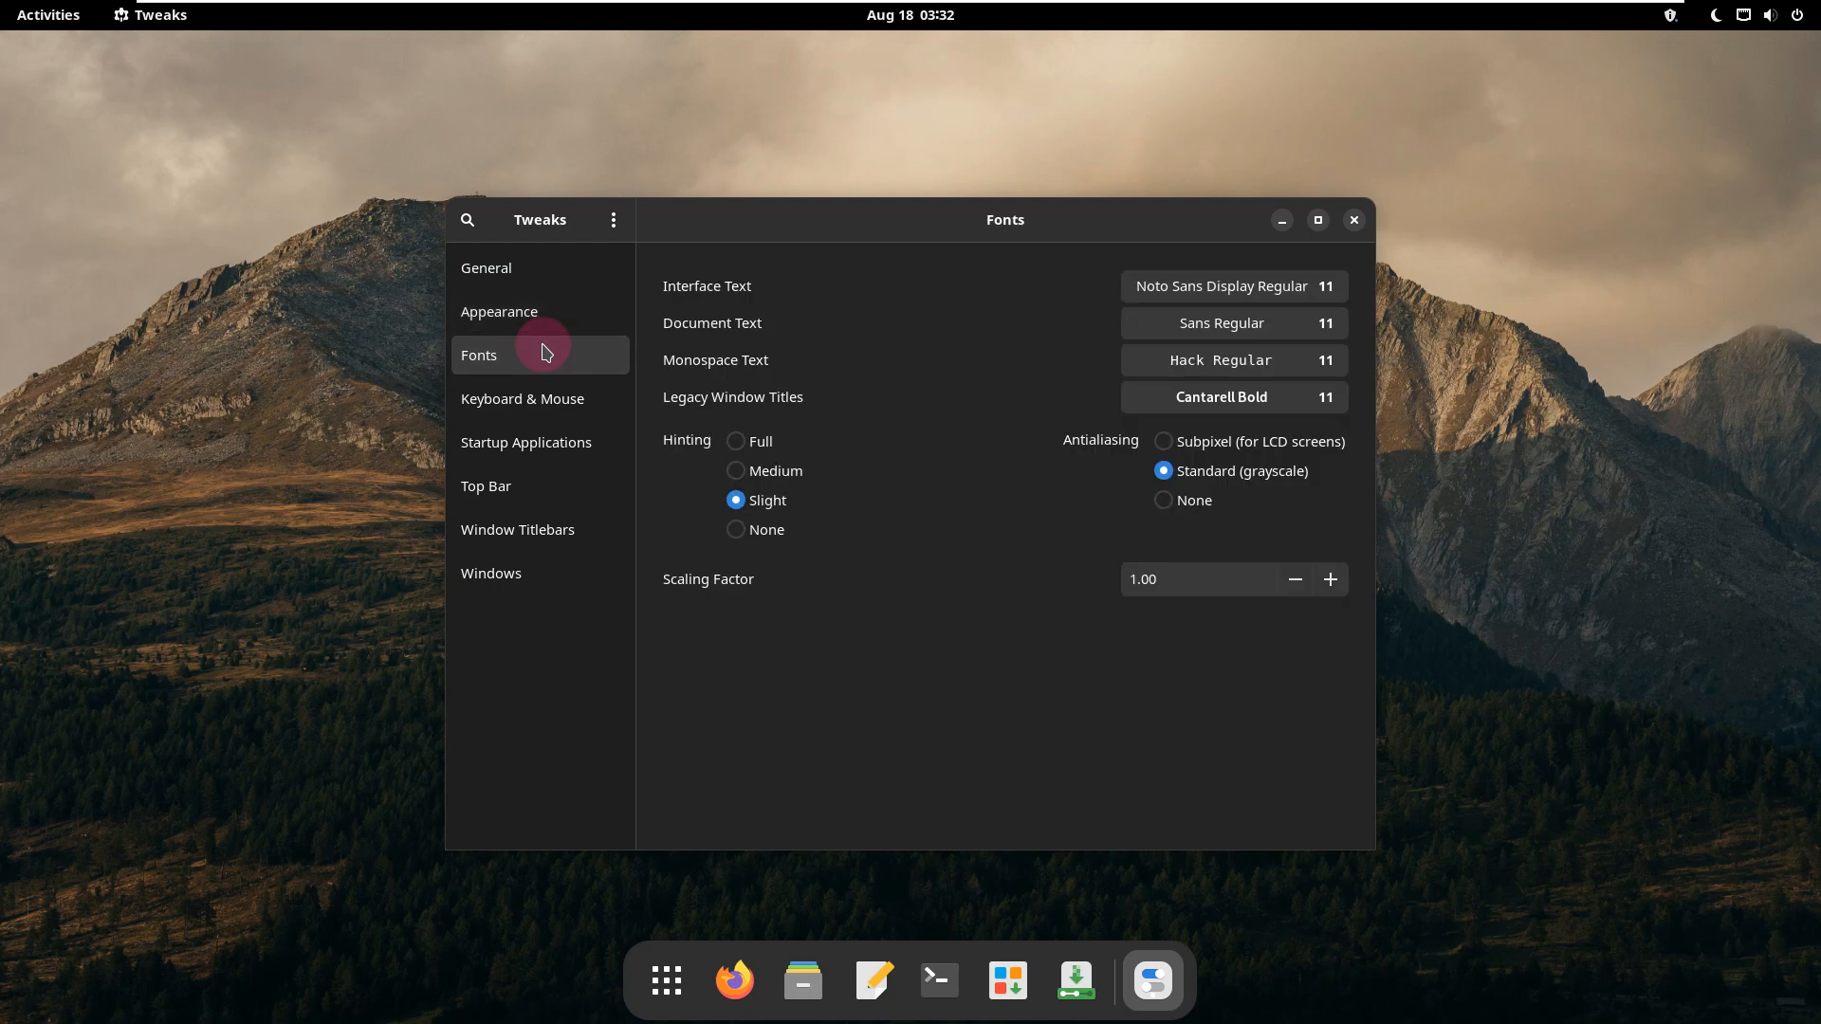
click(548, 400)
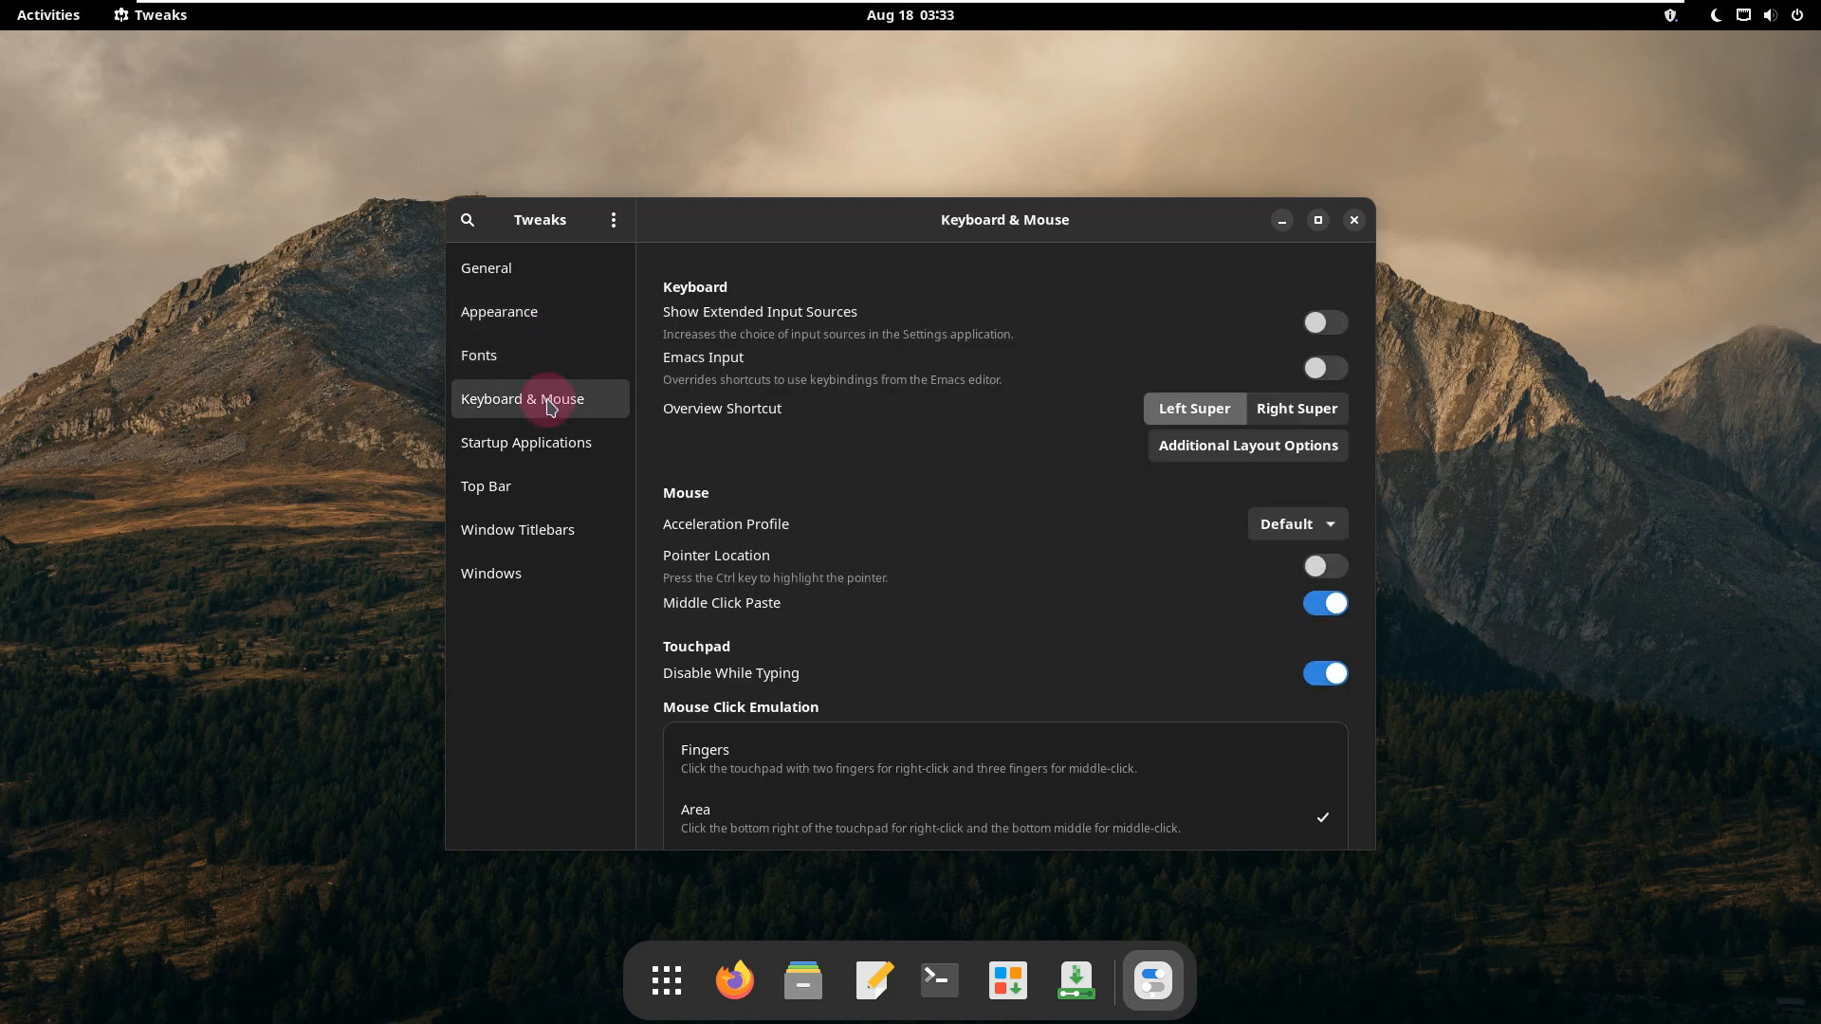
click(555, 438)
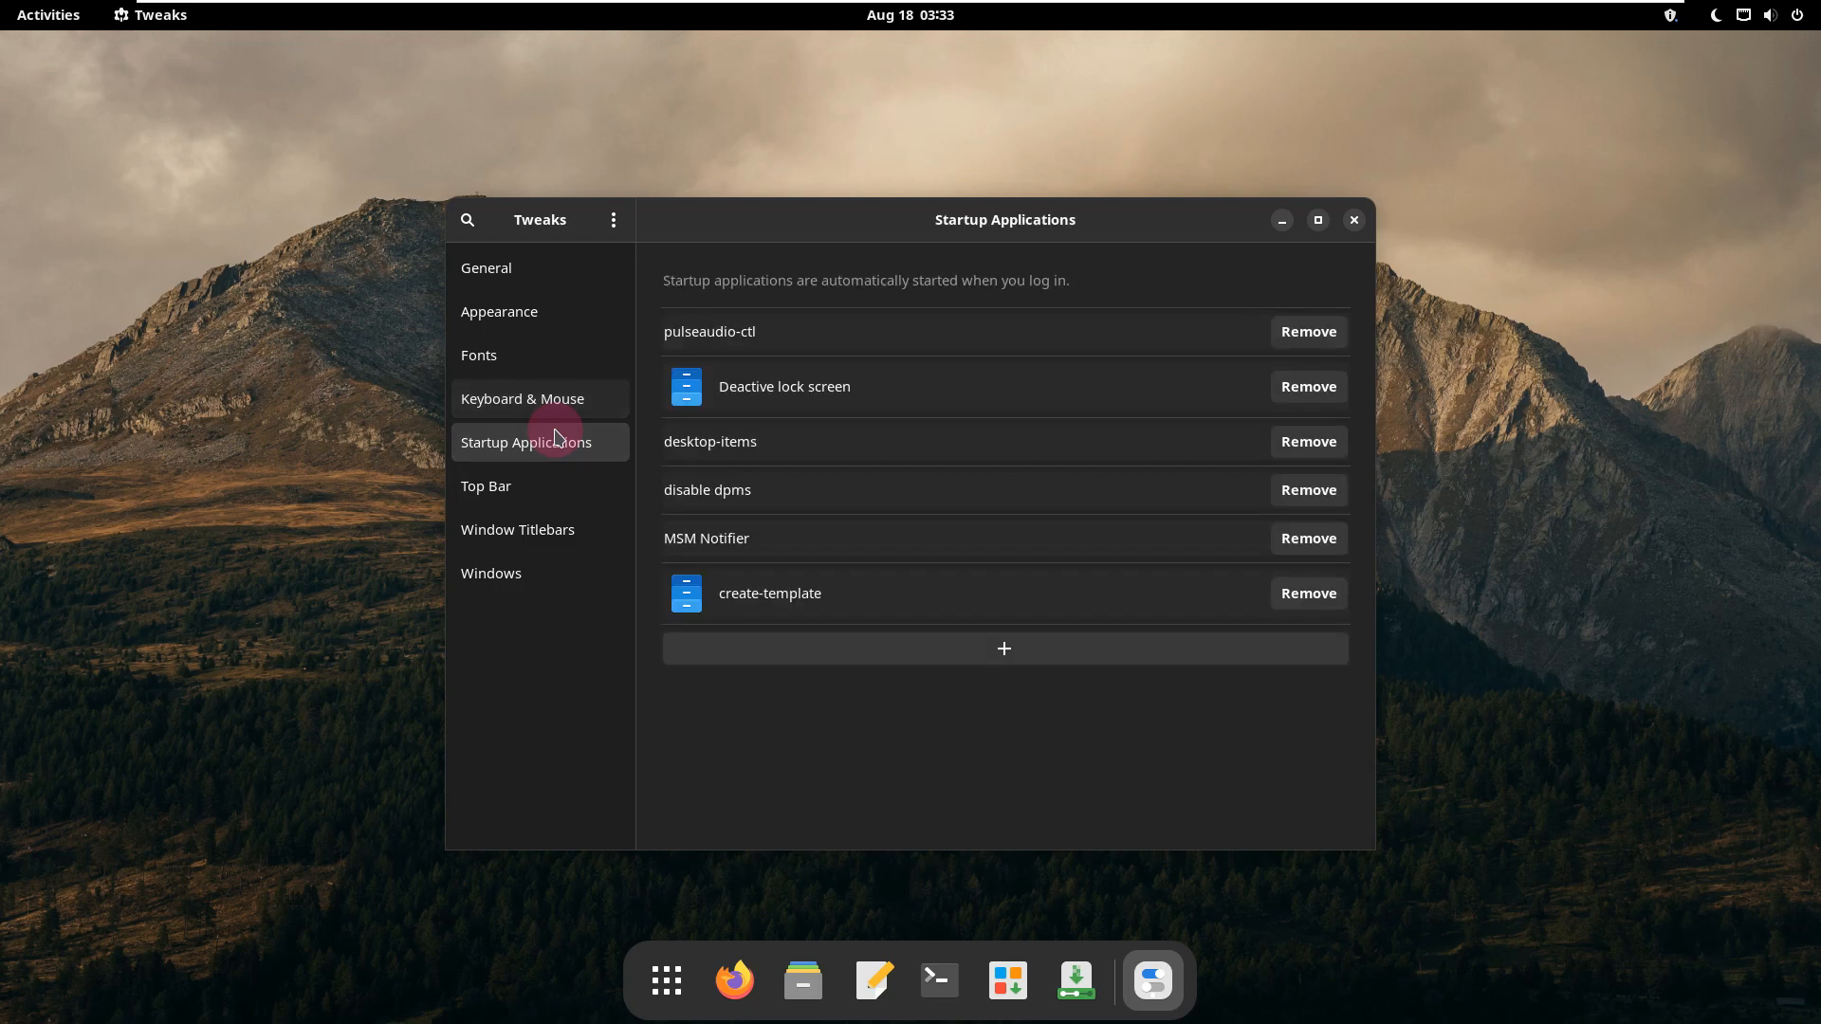
click(556, 497)
click(555, 524)
click(543, 587)
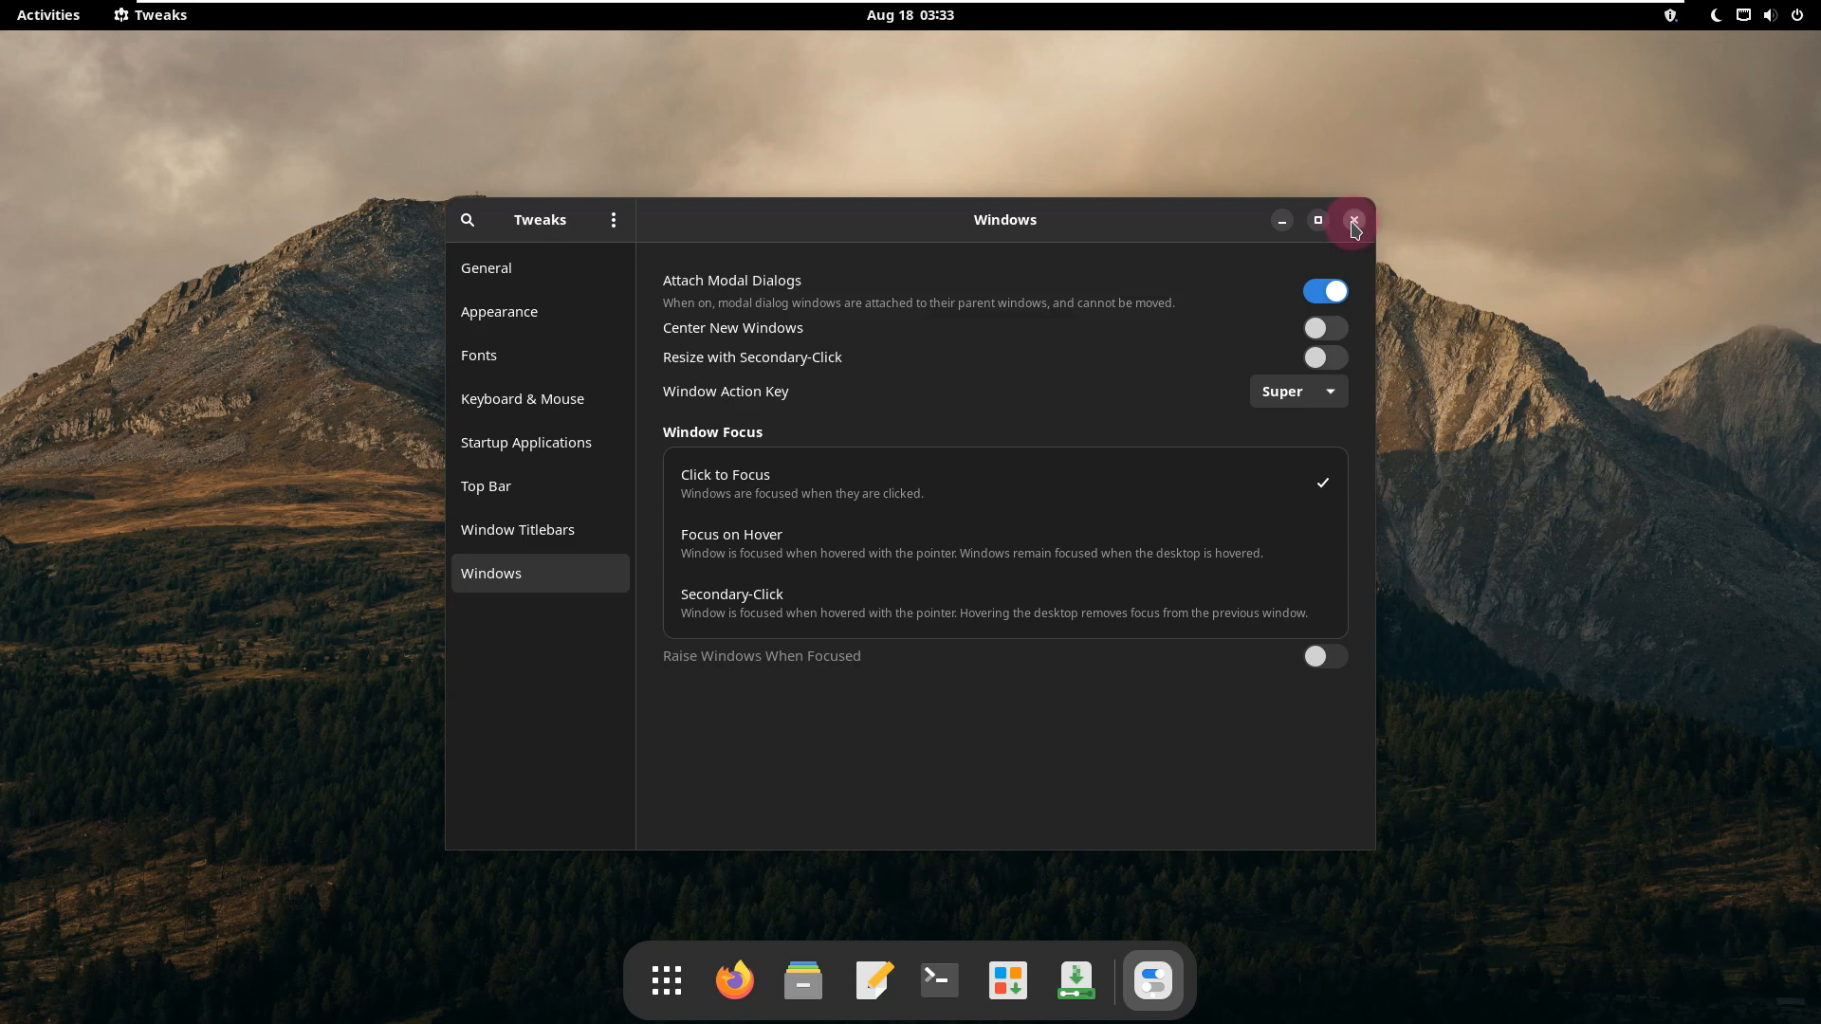
click(1354, 221)
Step: Examine the applications in the Games and Office folders of the application overview
click(716, 979)
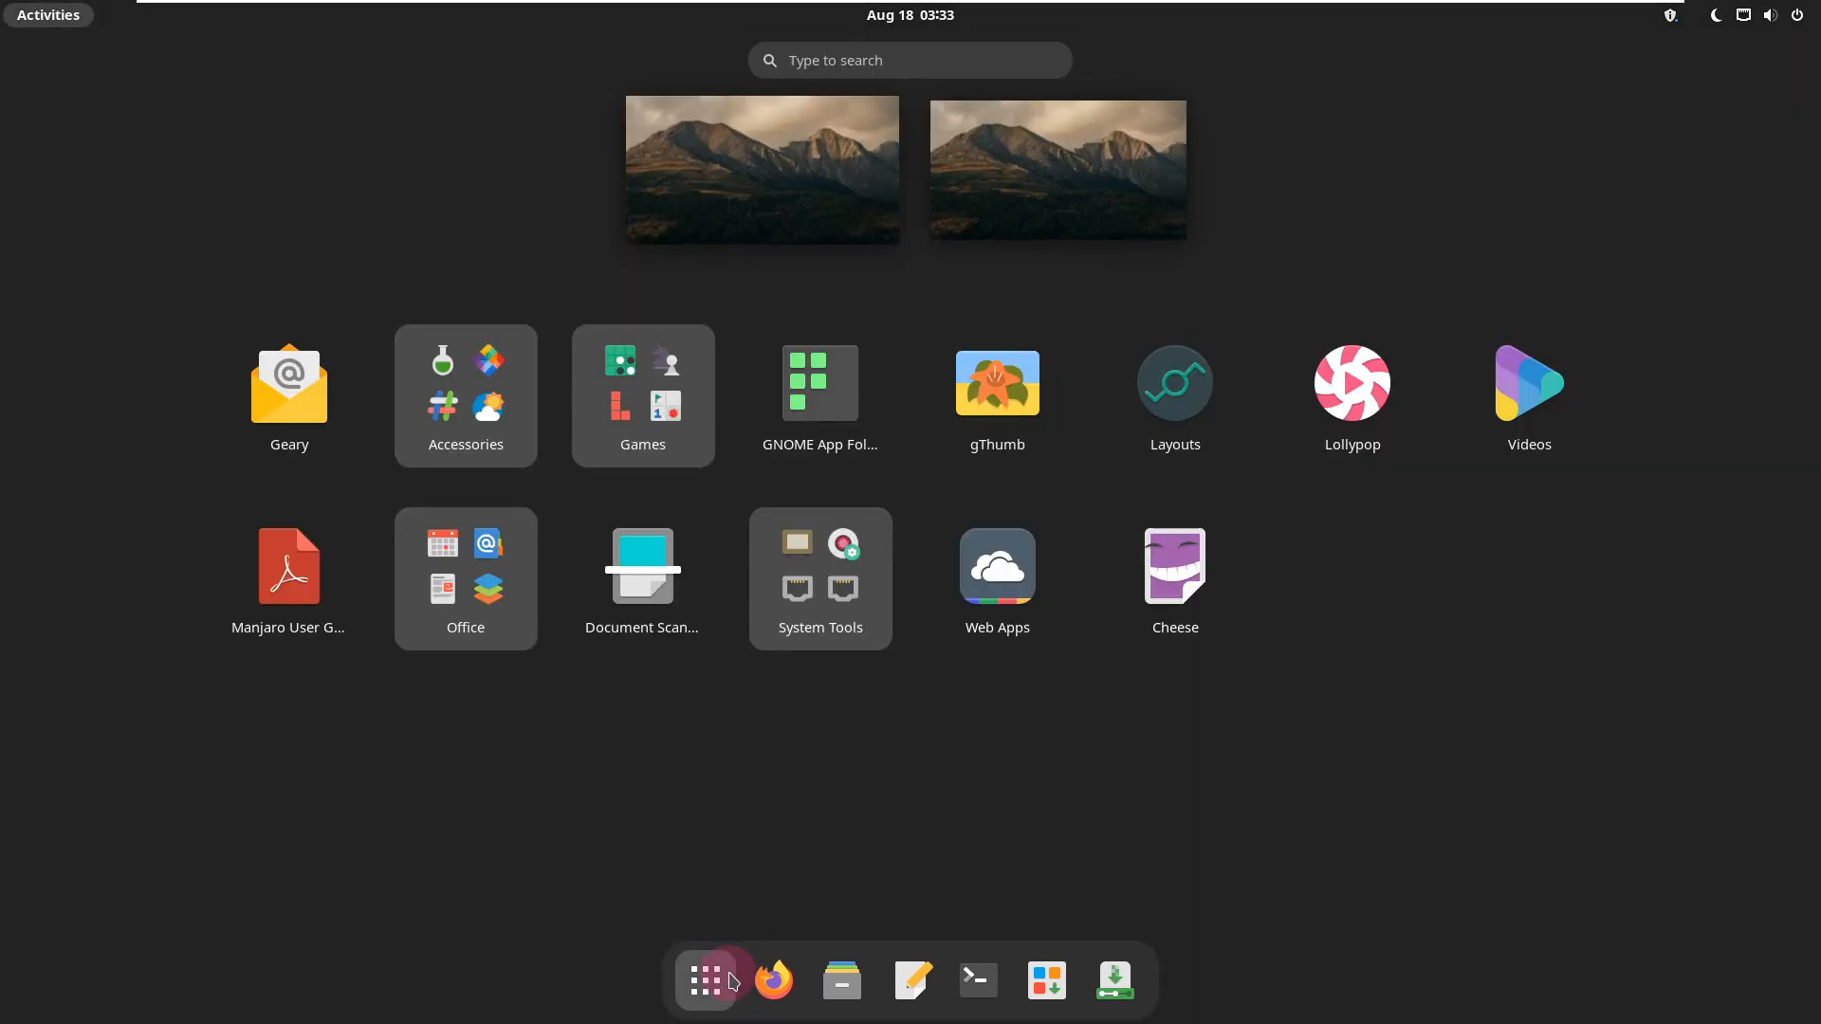
click(668, 410)
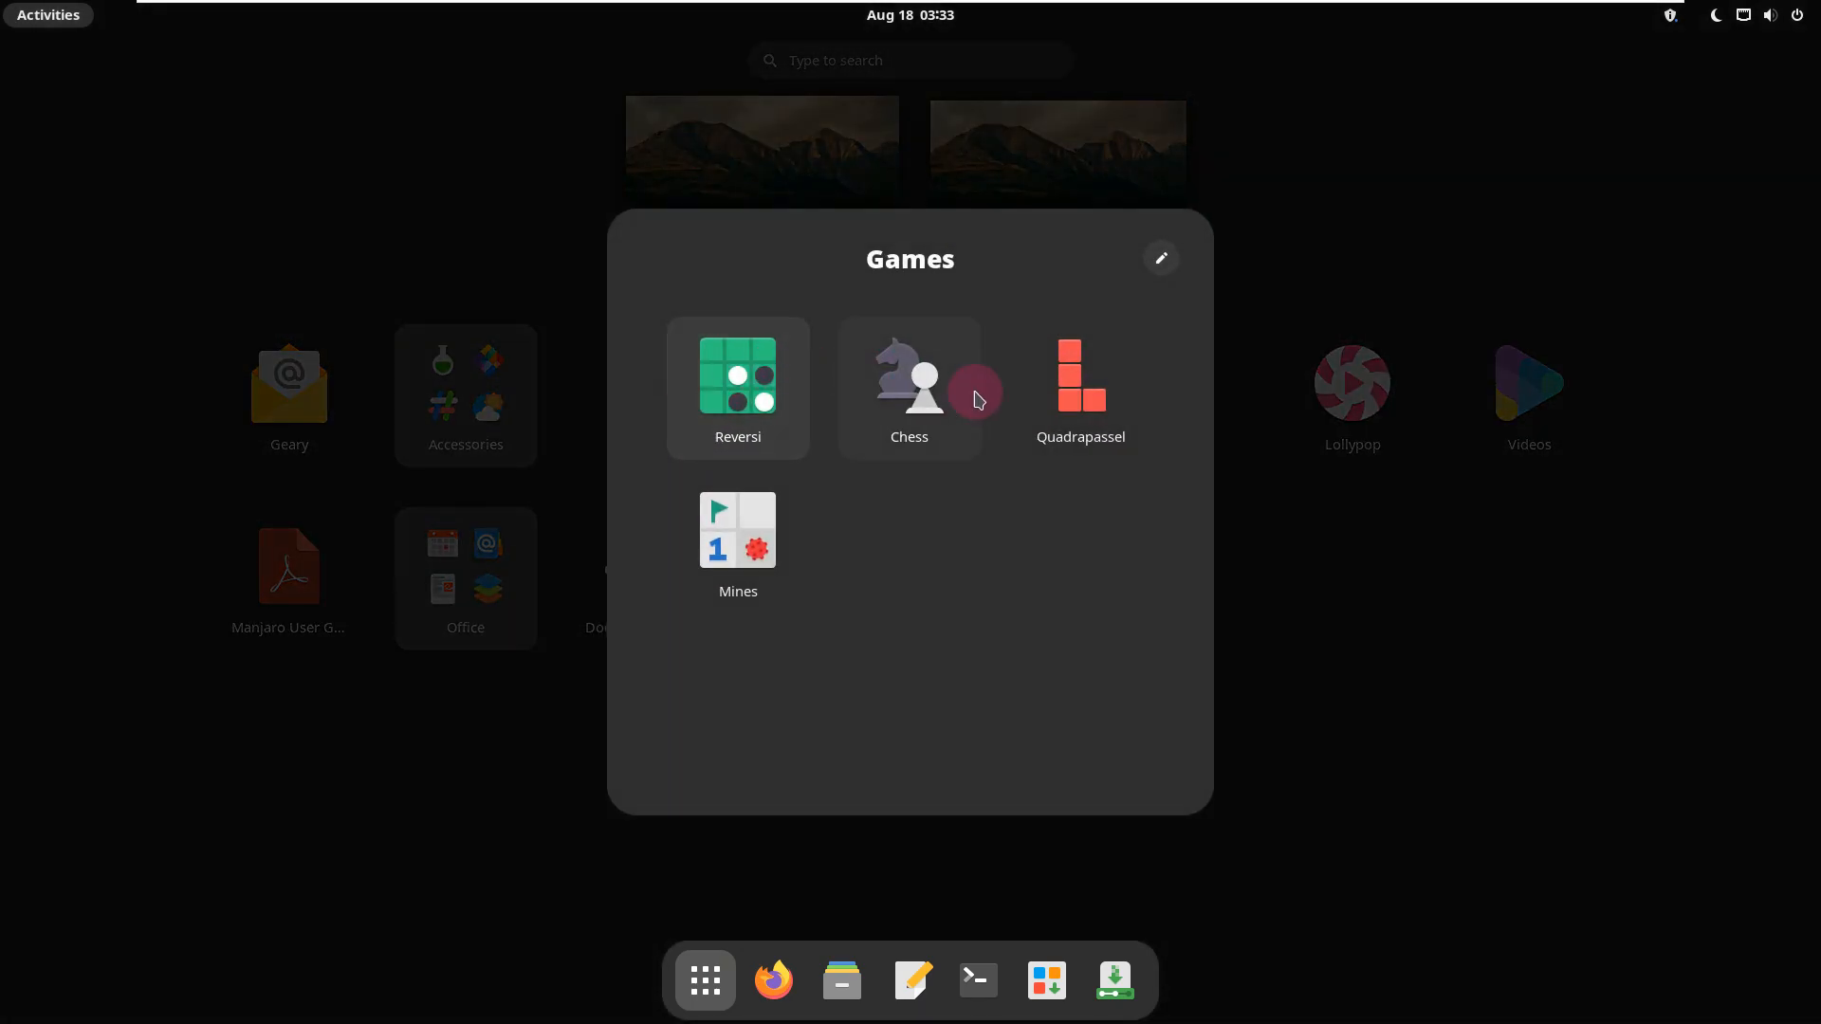
click(1394, 573)
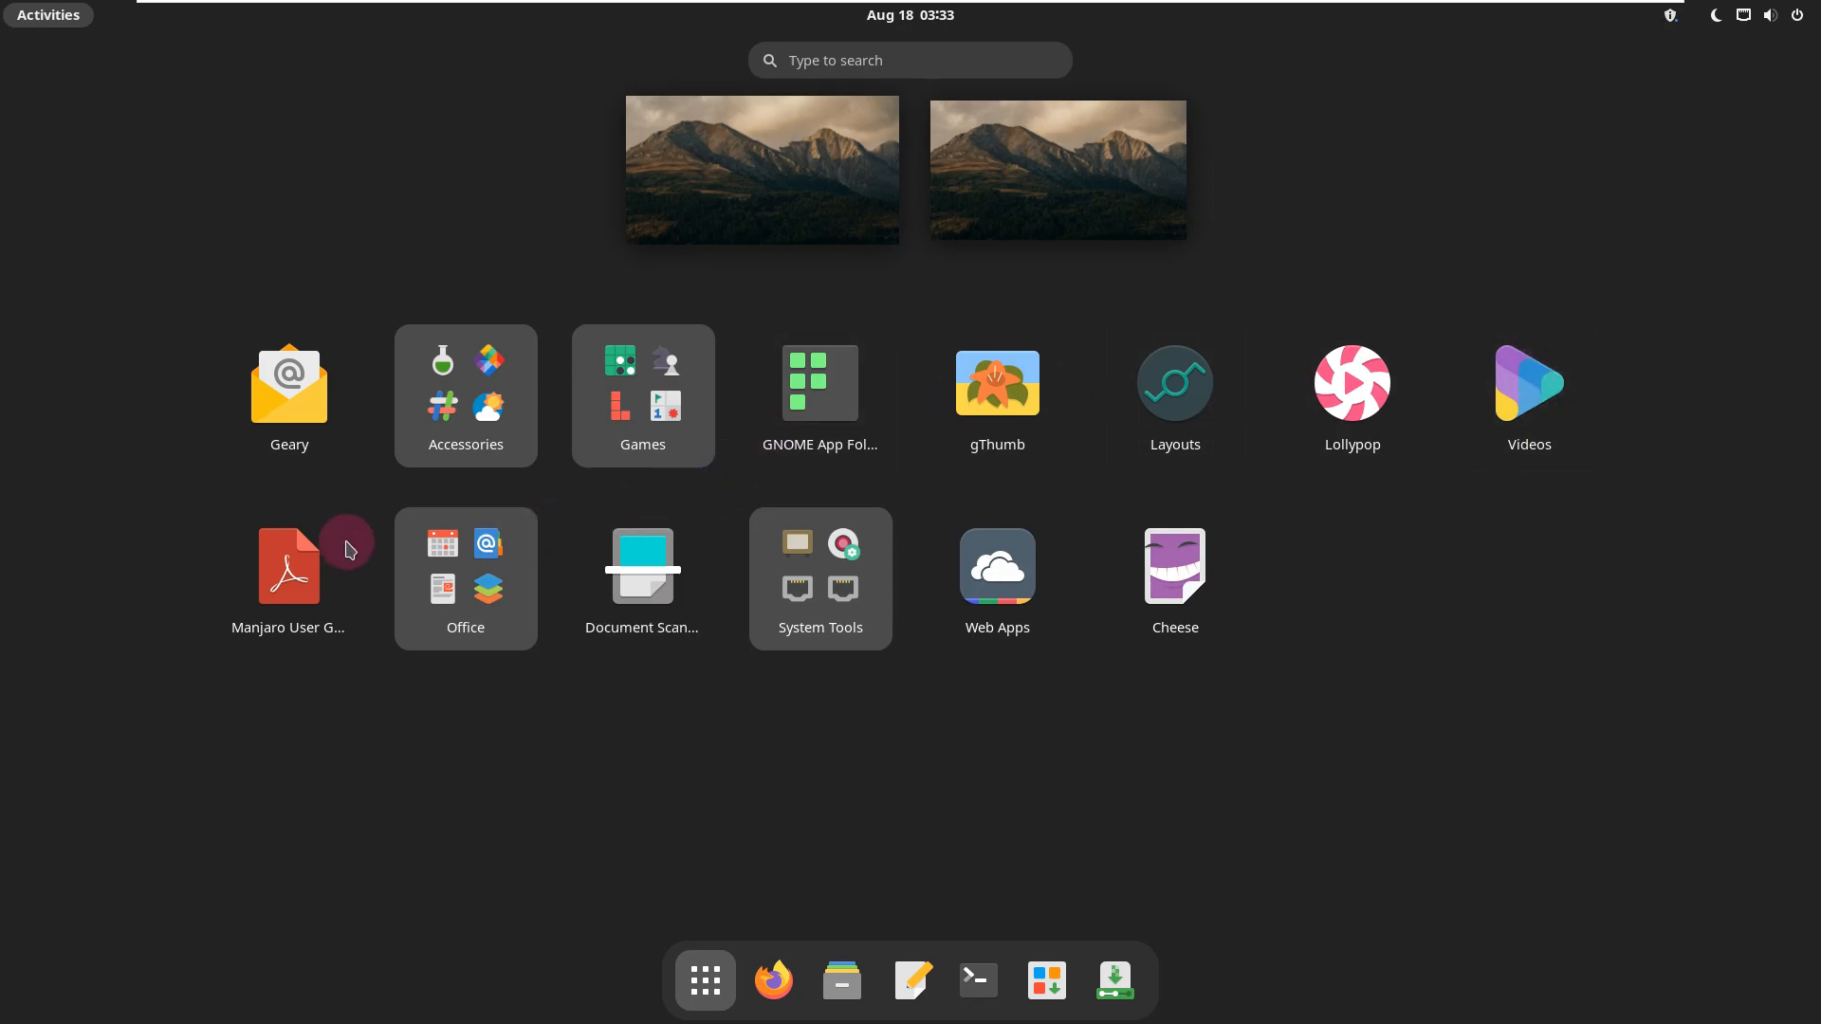
click(465, 601)
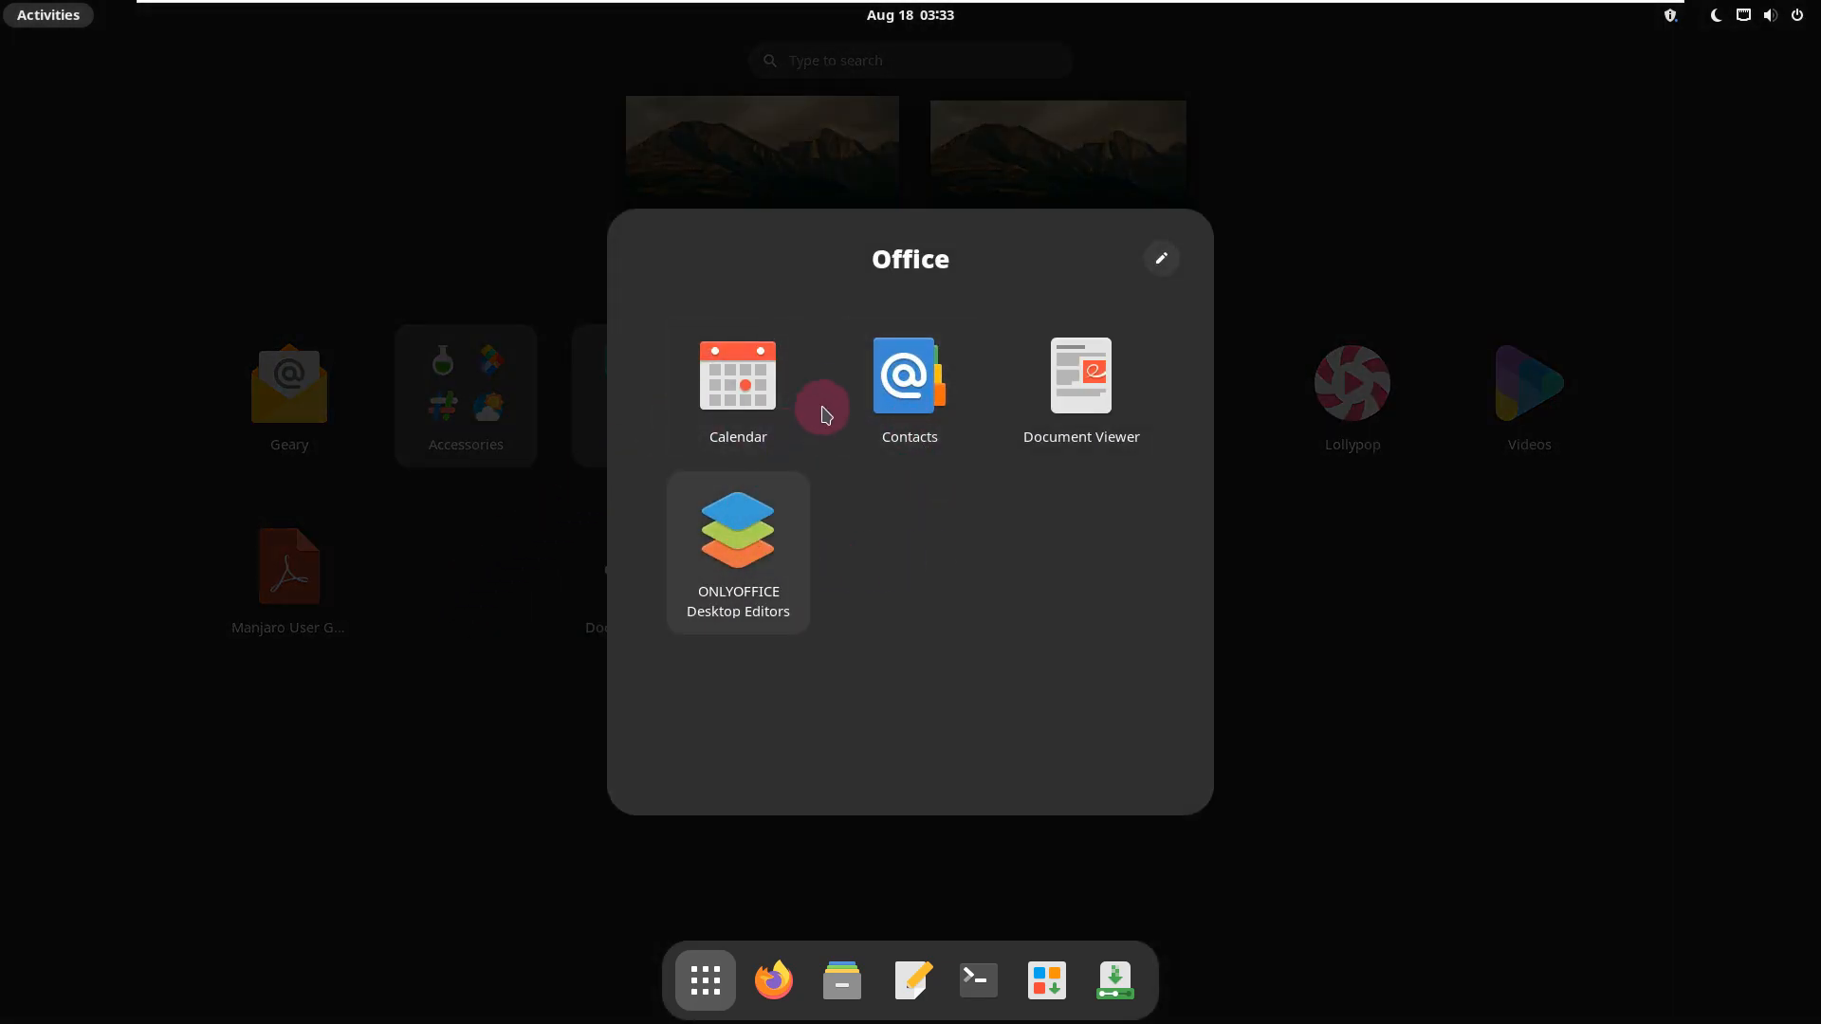
click(1394, 690)
Step: Open the System Tools application folder and browse its pages of utilities
click(804, 528)
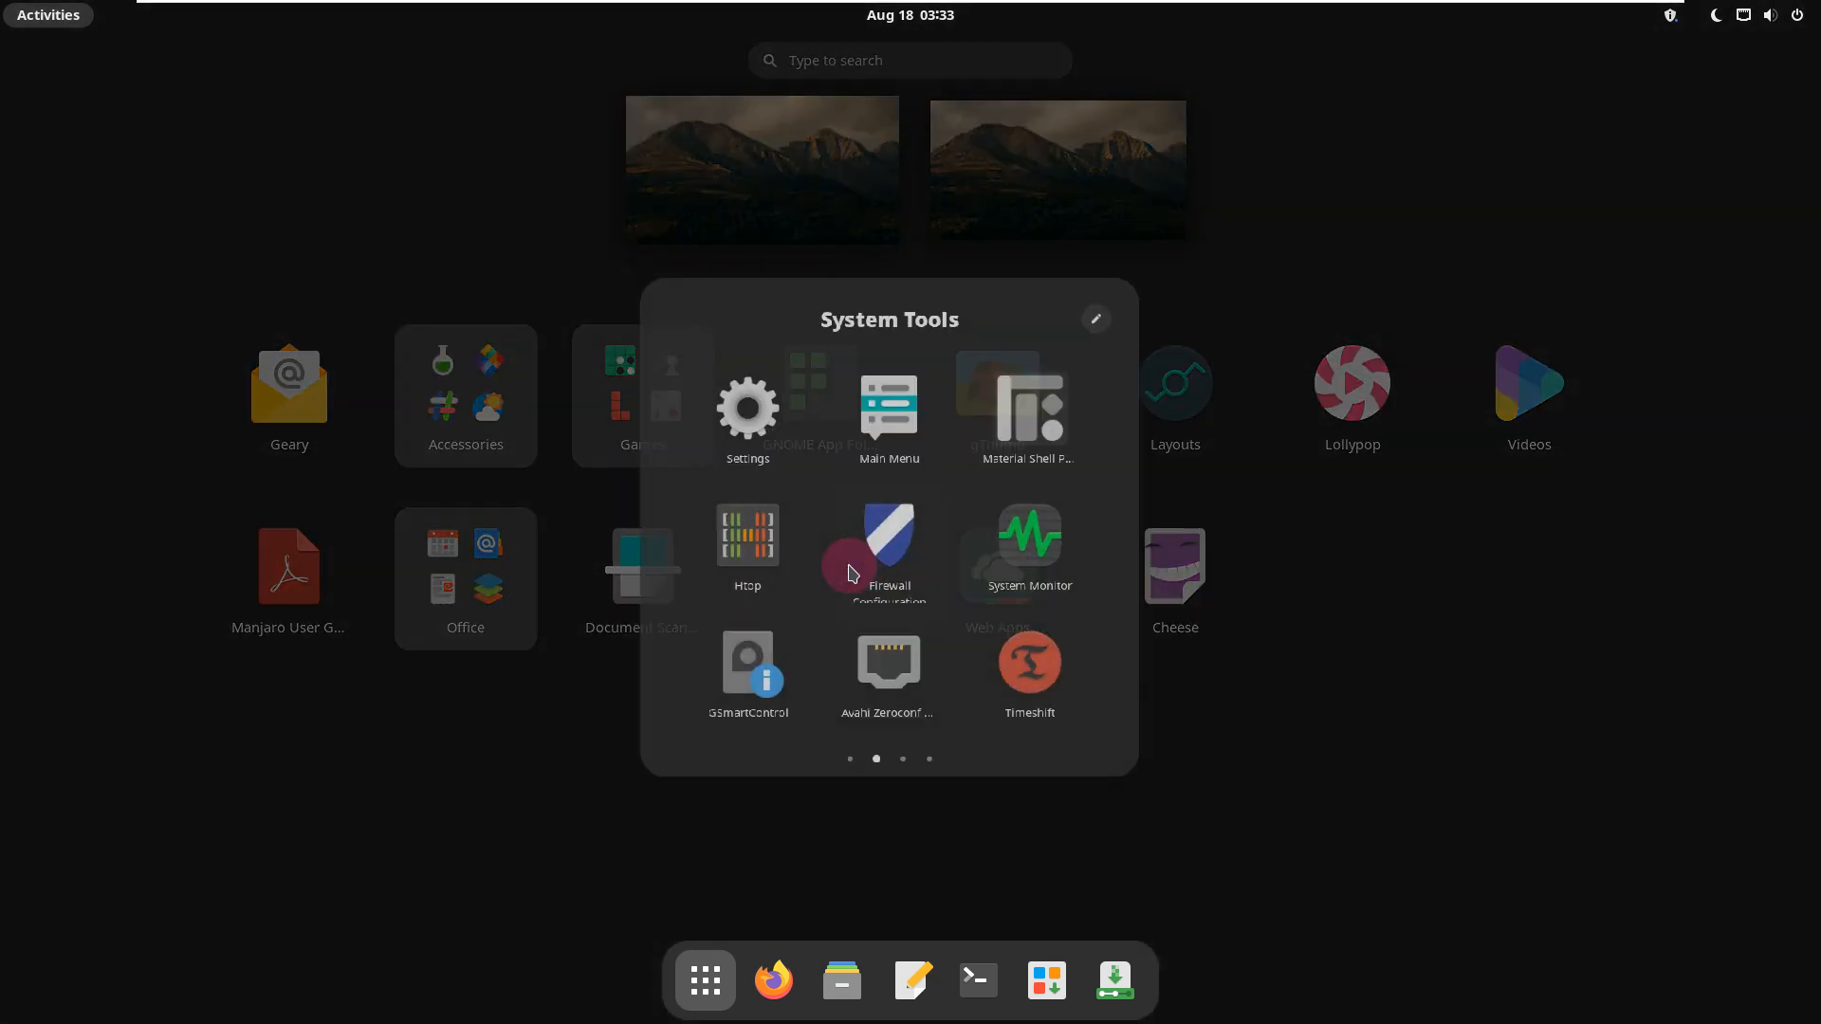
scroll(749, 379, up, 1)
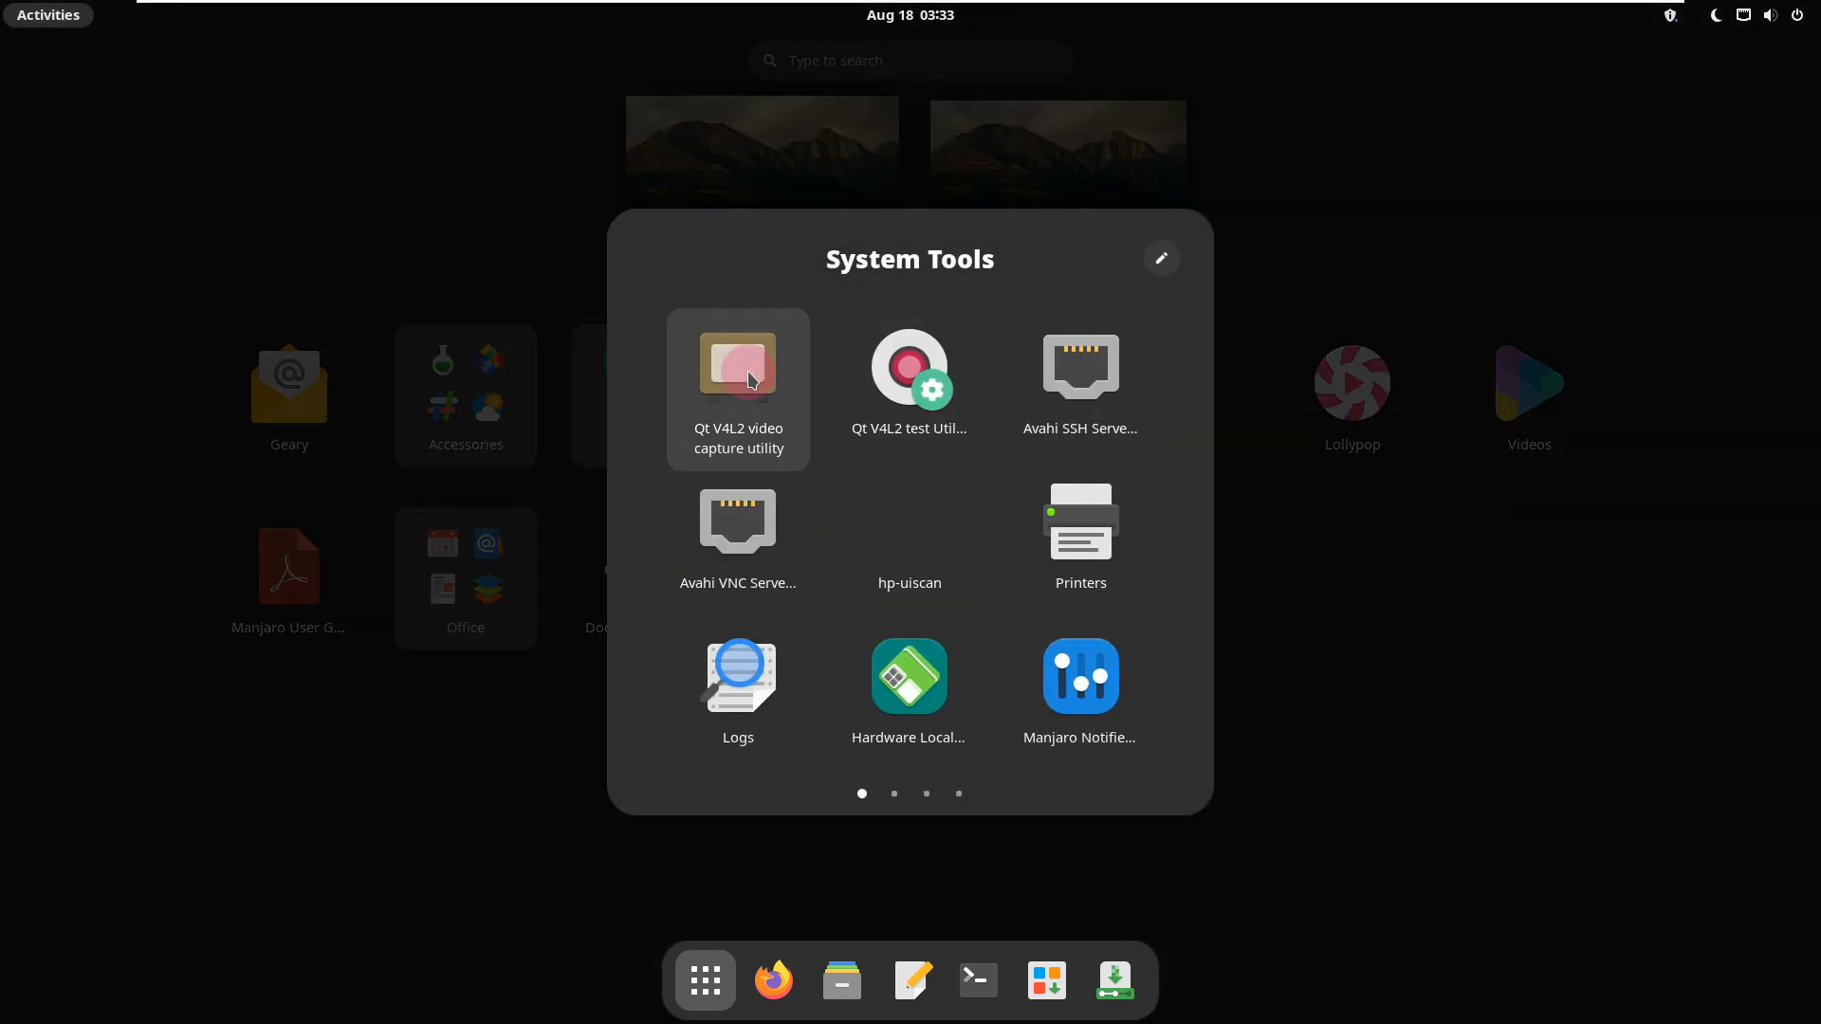
scroll(750, 377, down, 1)
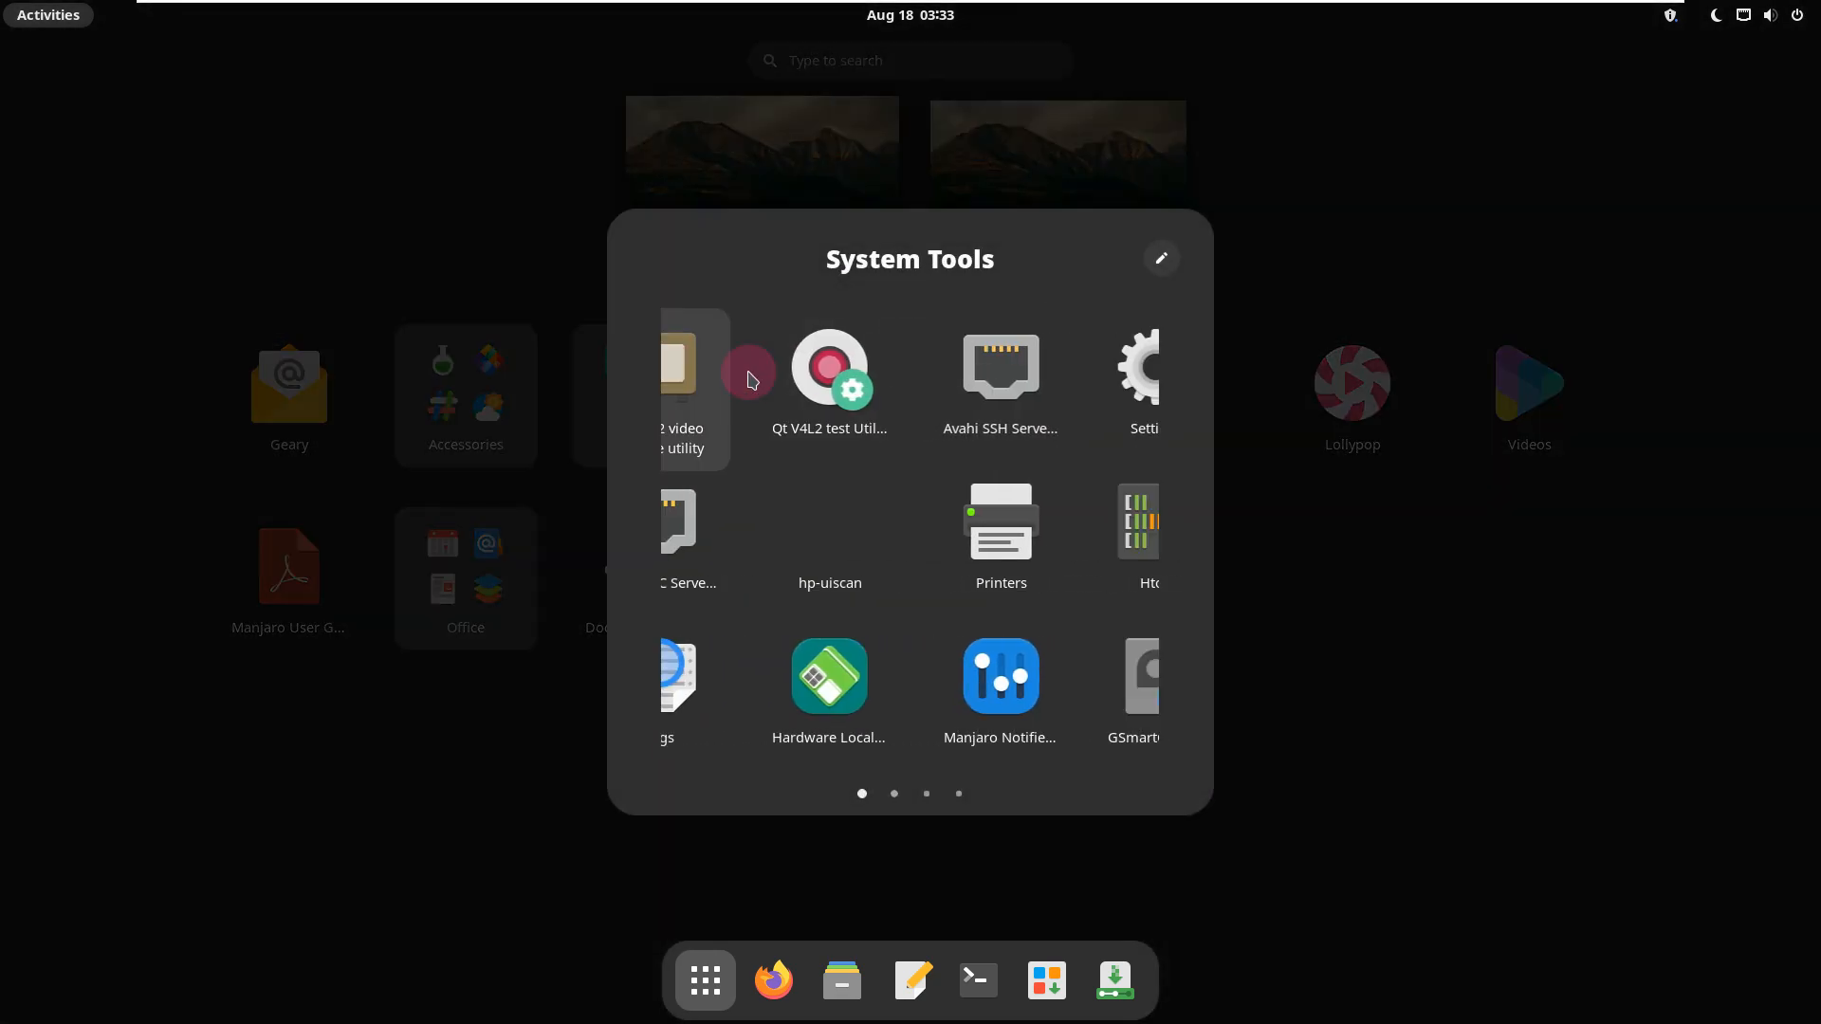
scroll(747, 371, down, 1)
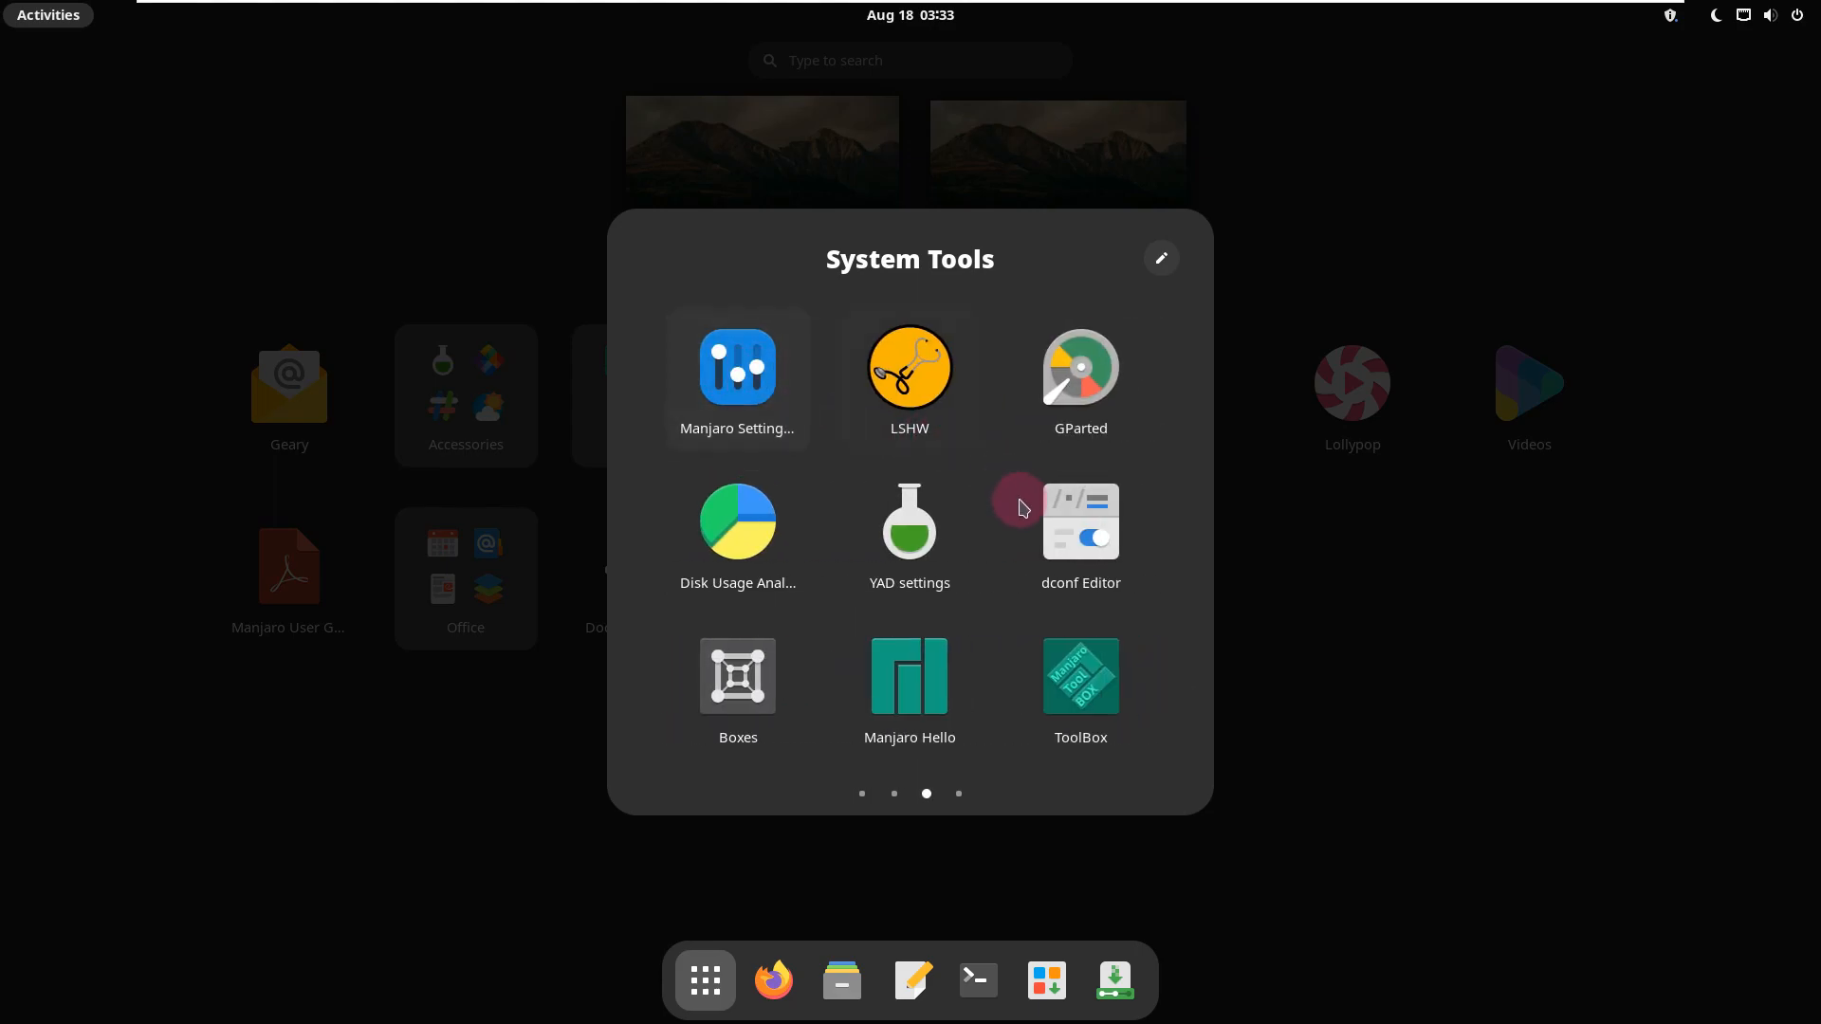
Step: Launch ToolBox from the System Tools folder, maximize its window and run option 1, Package manager UI
scroll(1072, 671, down, 1)
scroll(1070, 664, up, 1)
click(1072, 667)
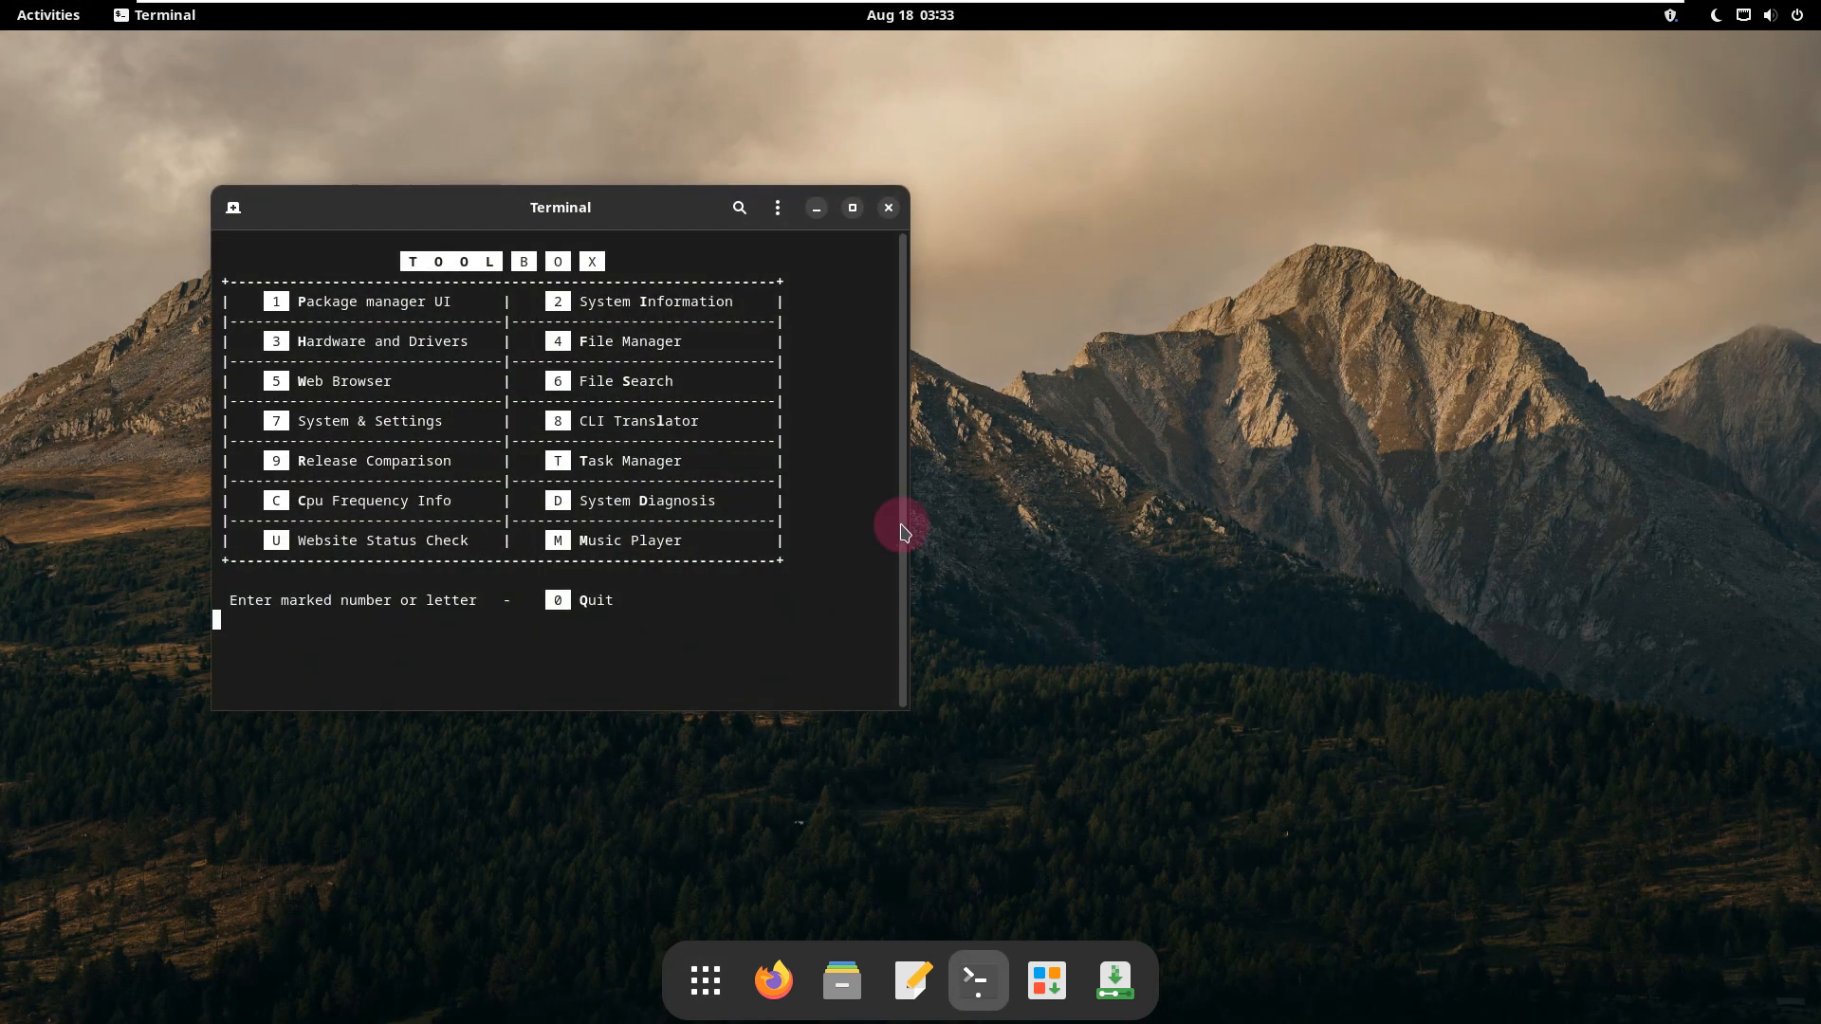
click(853, 210)
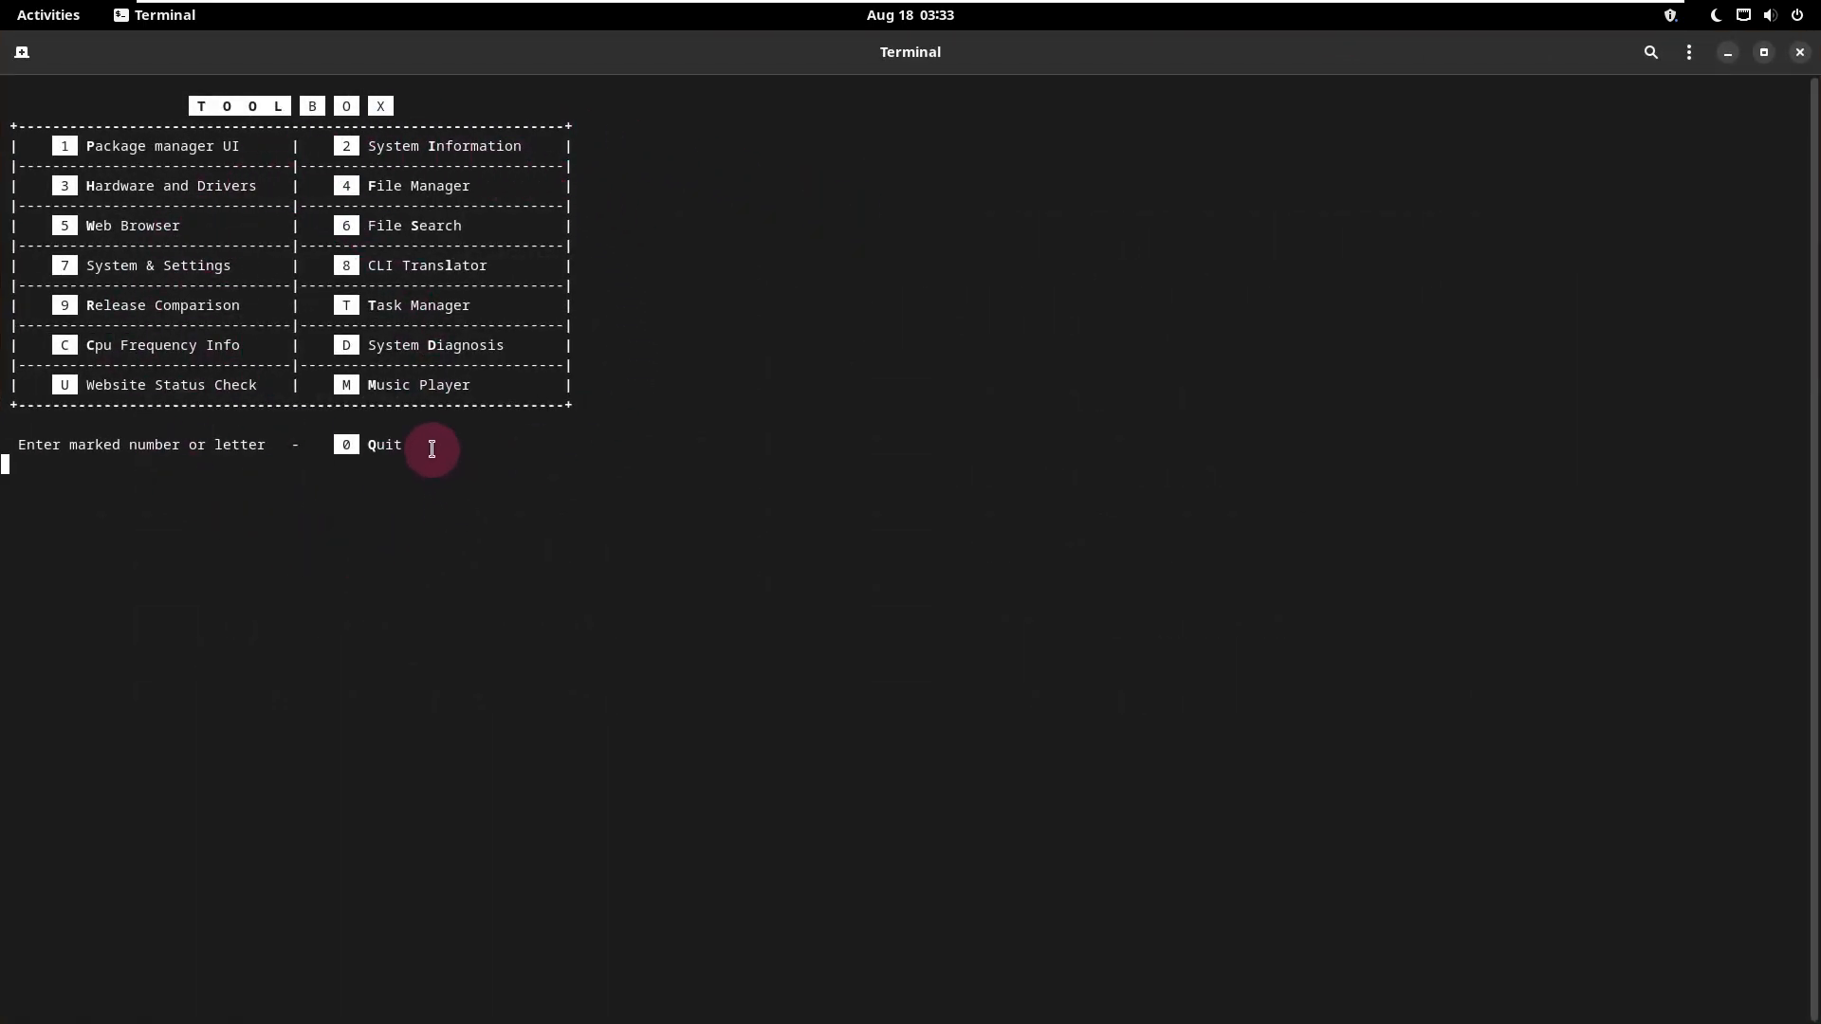
text(1)
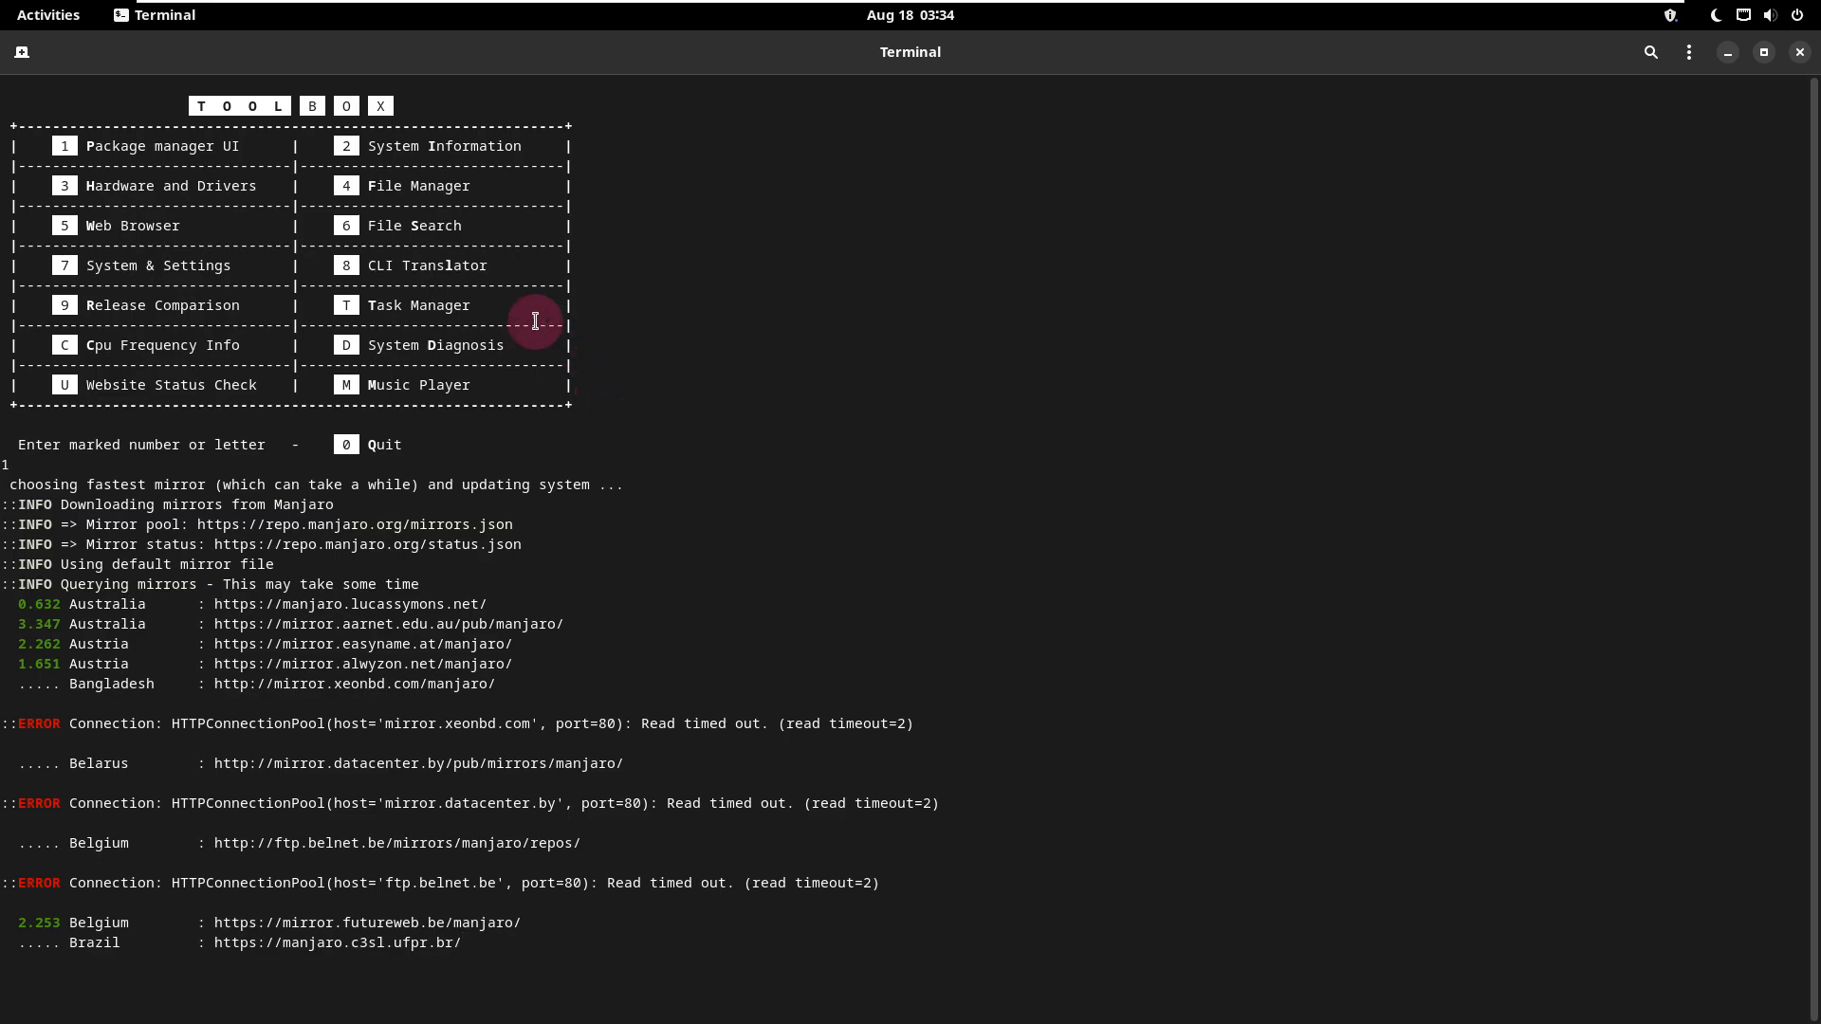
Step: Open an additional terminal tab, close it, and close the ToolBox terminal window from the Activities overview
click(22, 52)
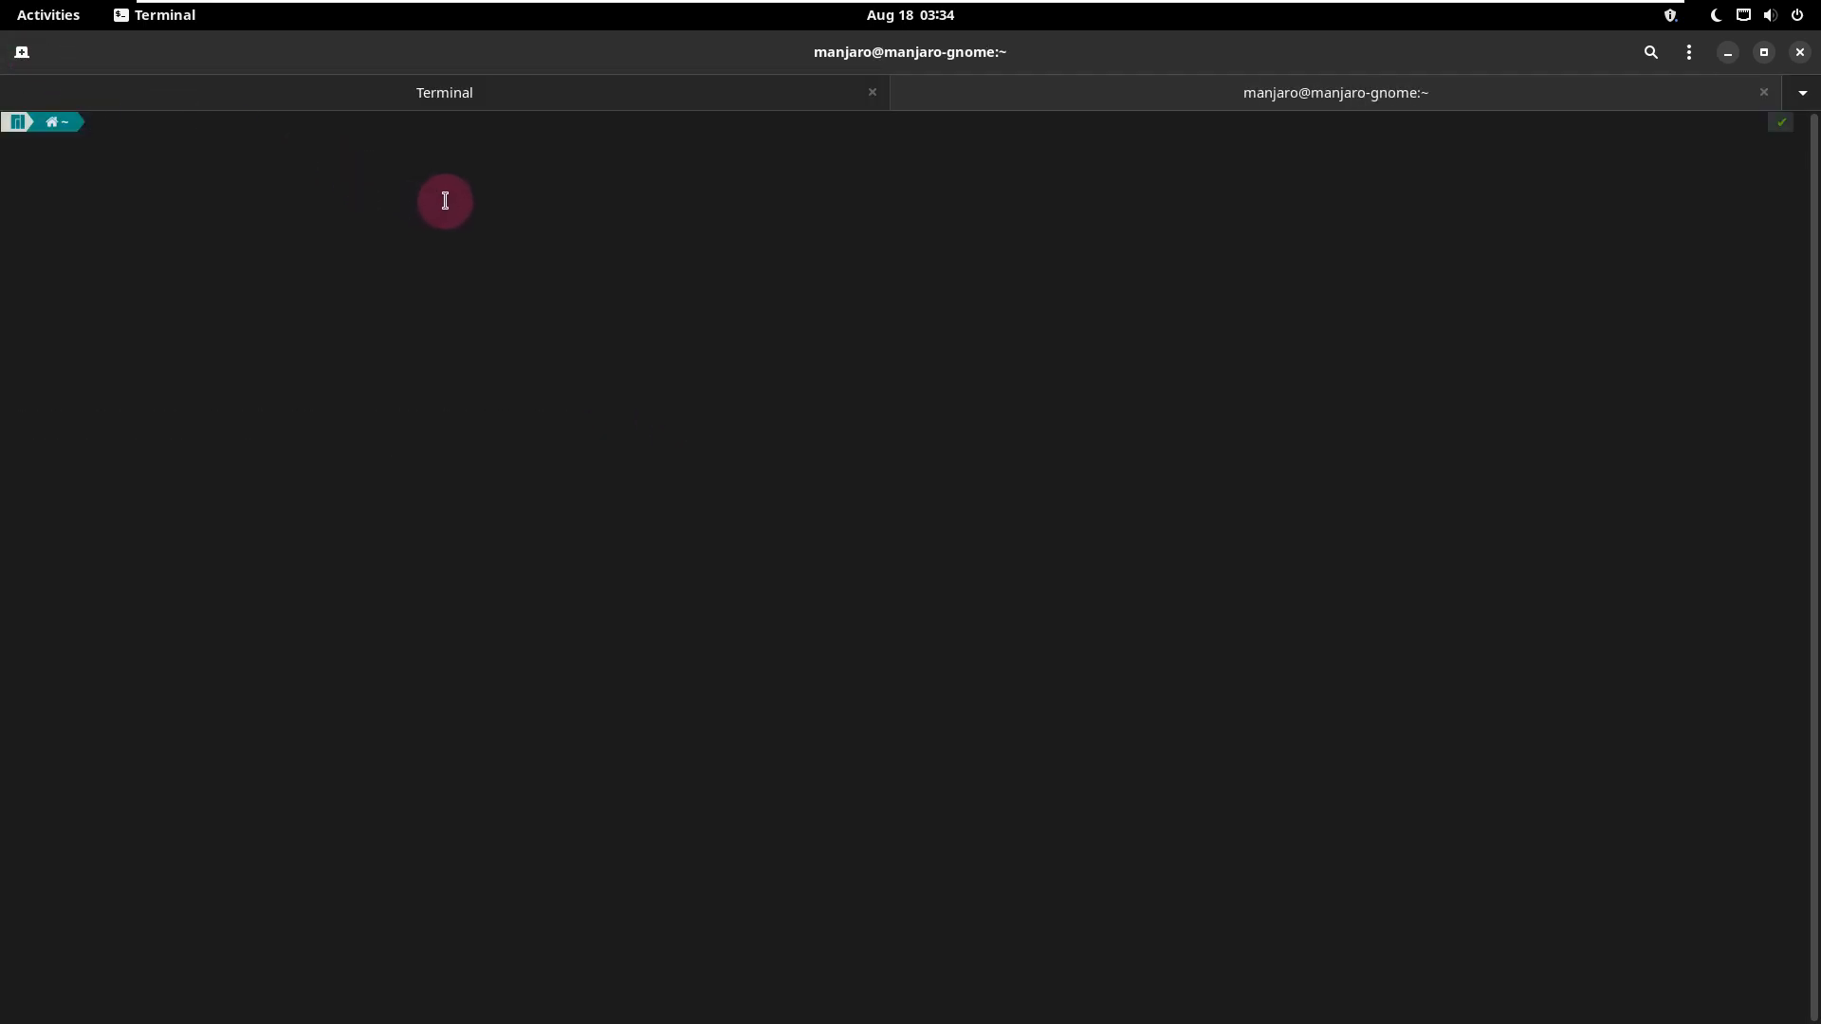
click(1765, 92)
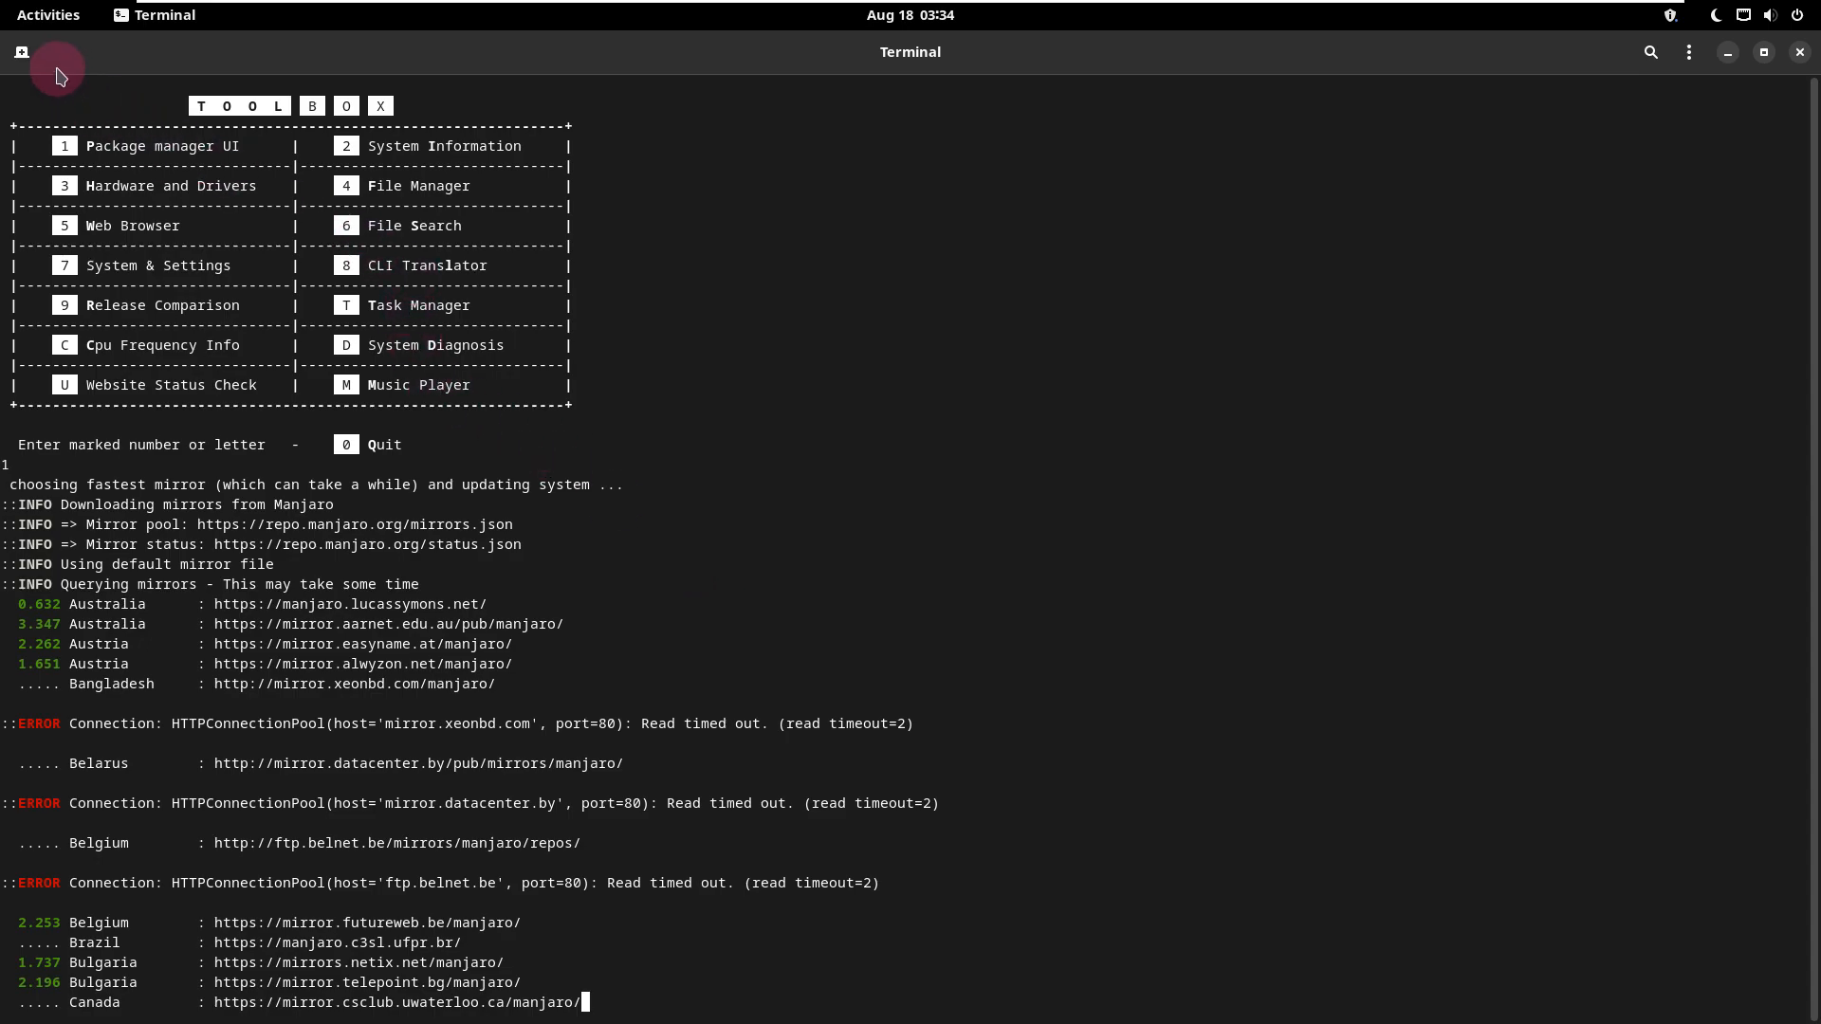
click(53, 21)
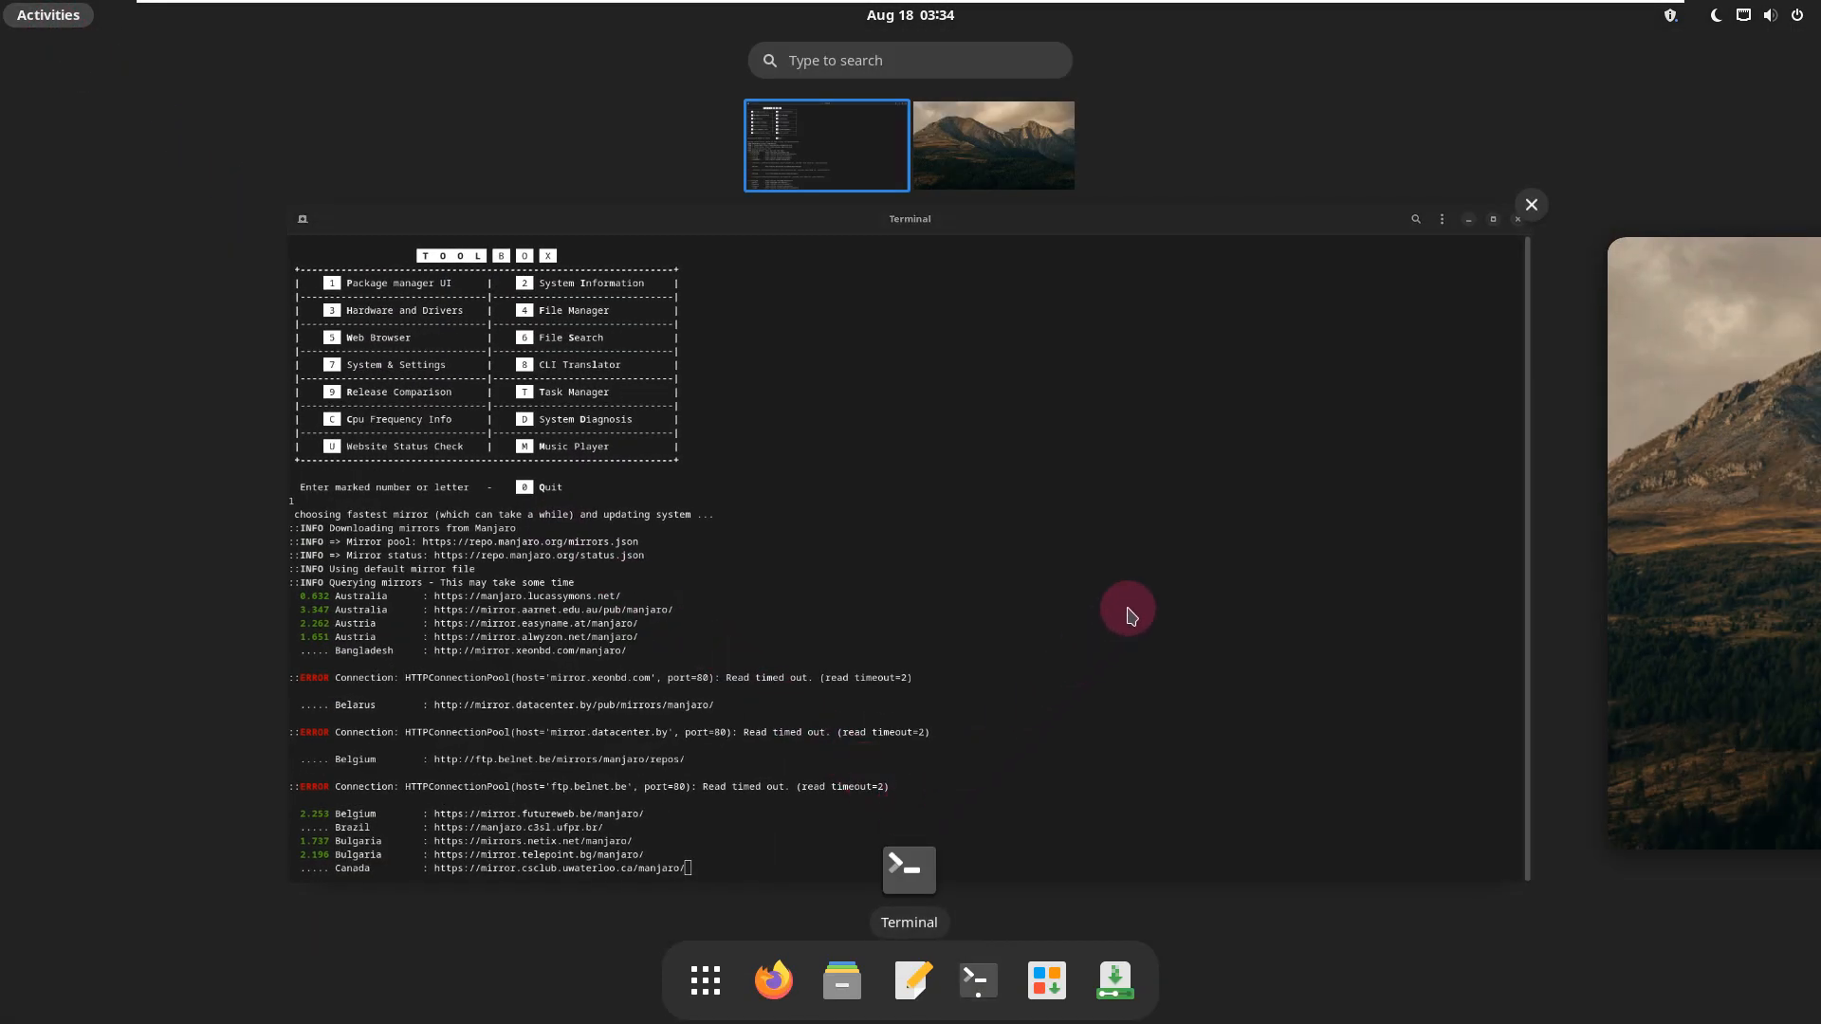
click(1530, 205)
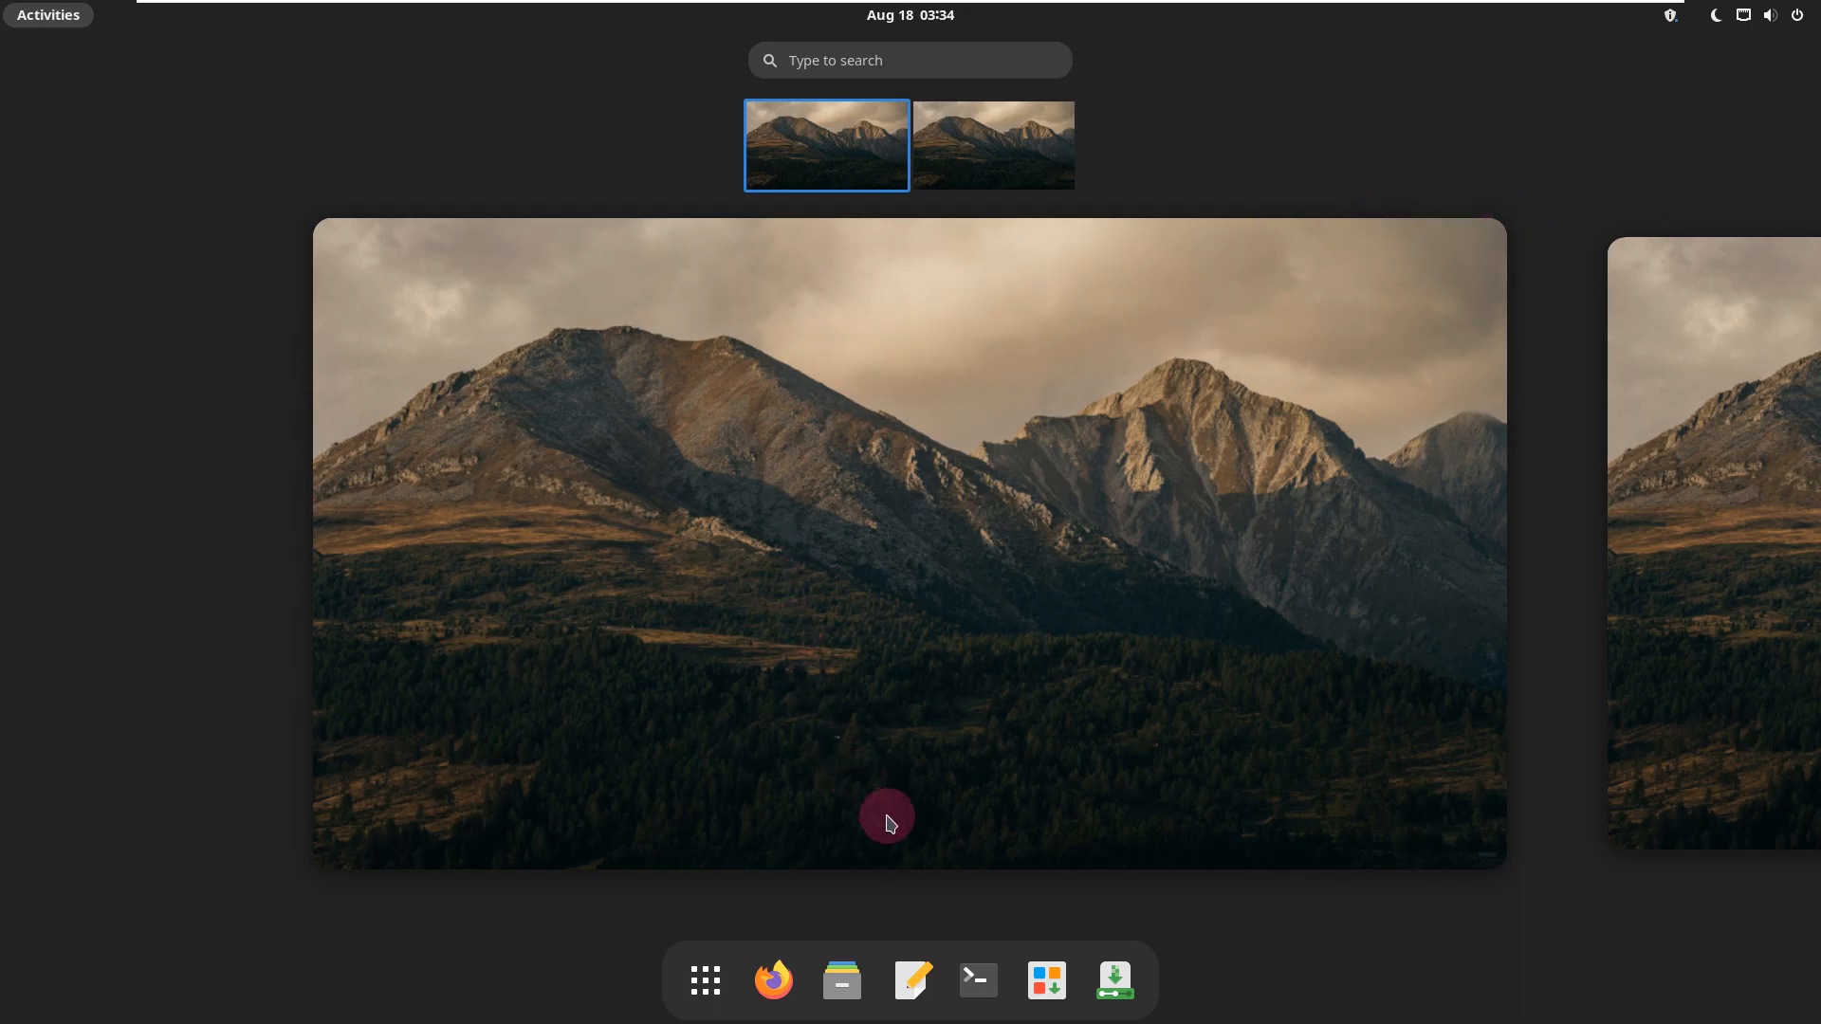
Step: Relaunch ToolBox from the System Tools folder in a maximized window and open its System Information option
click(715, 974)
click(824, 554)
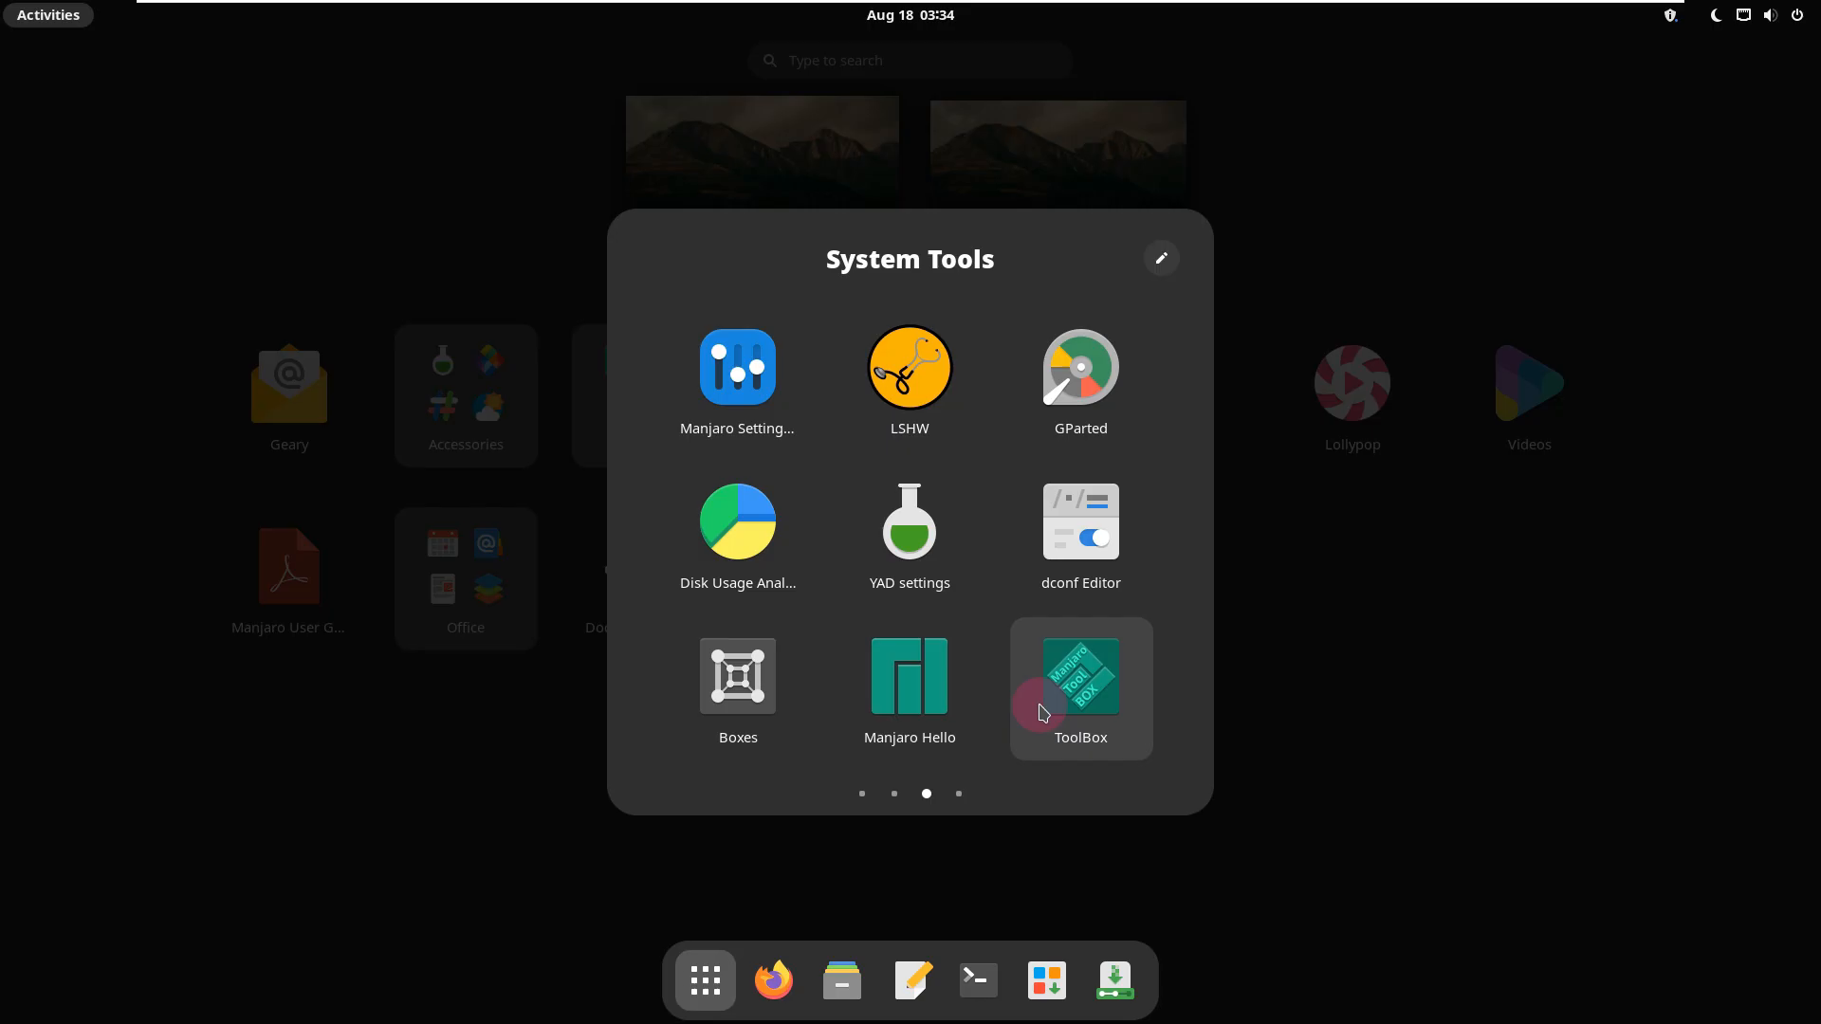
click(1041, 711)
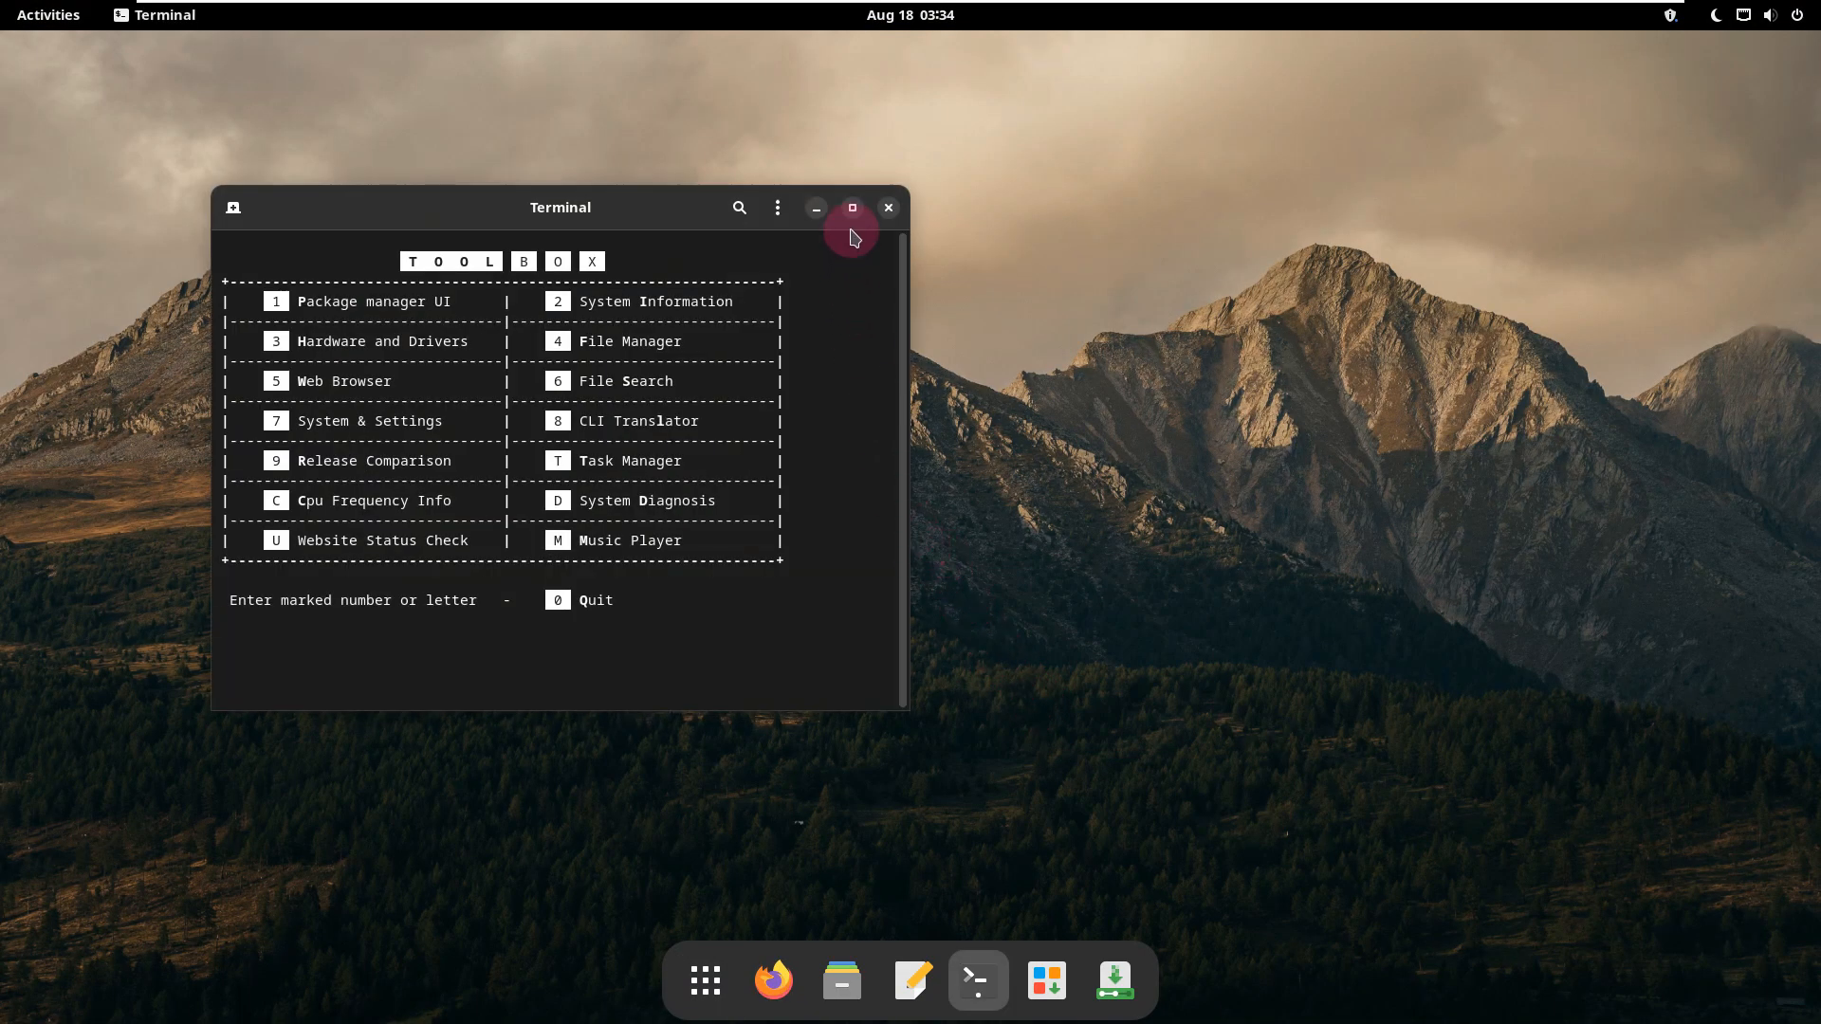
click(853, 211)
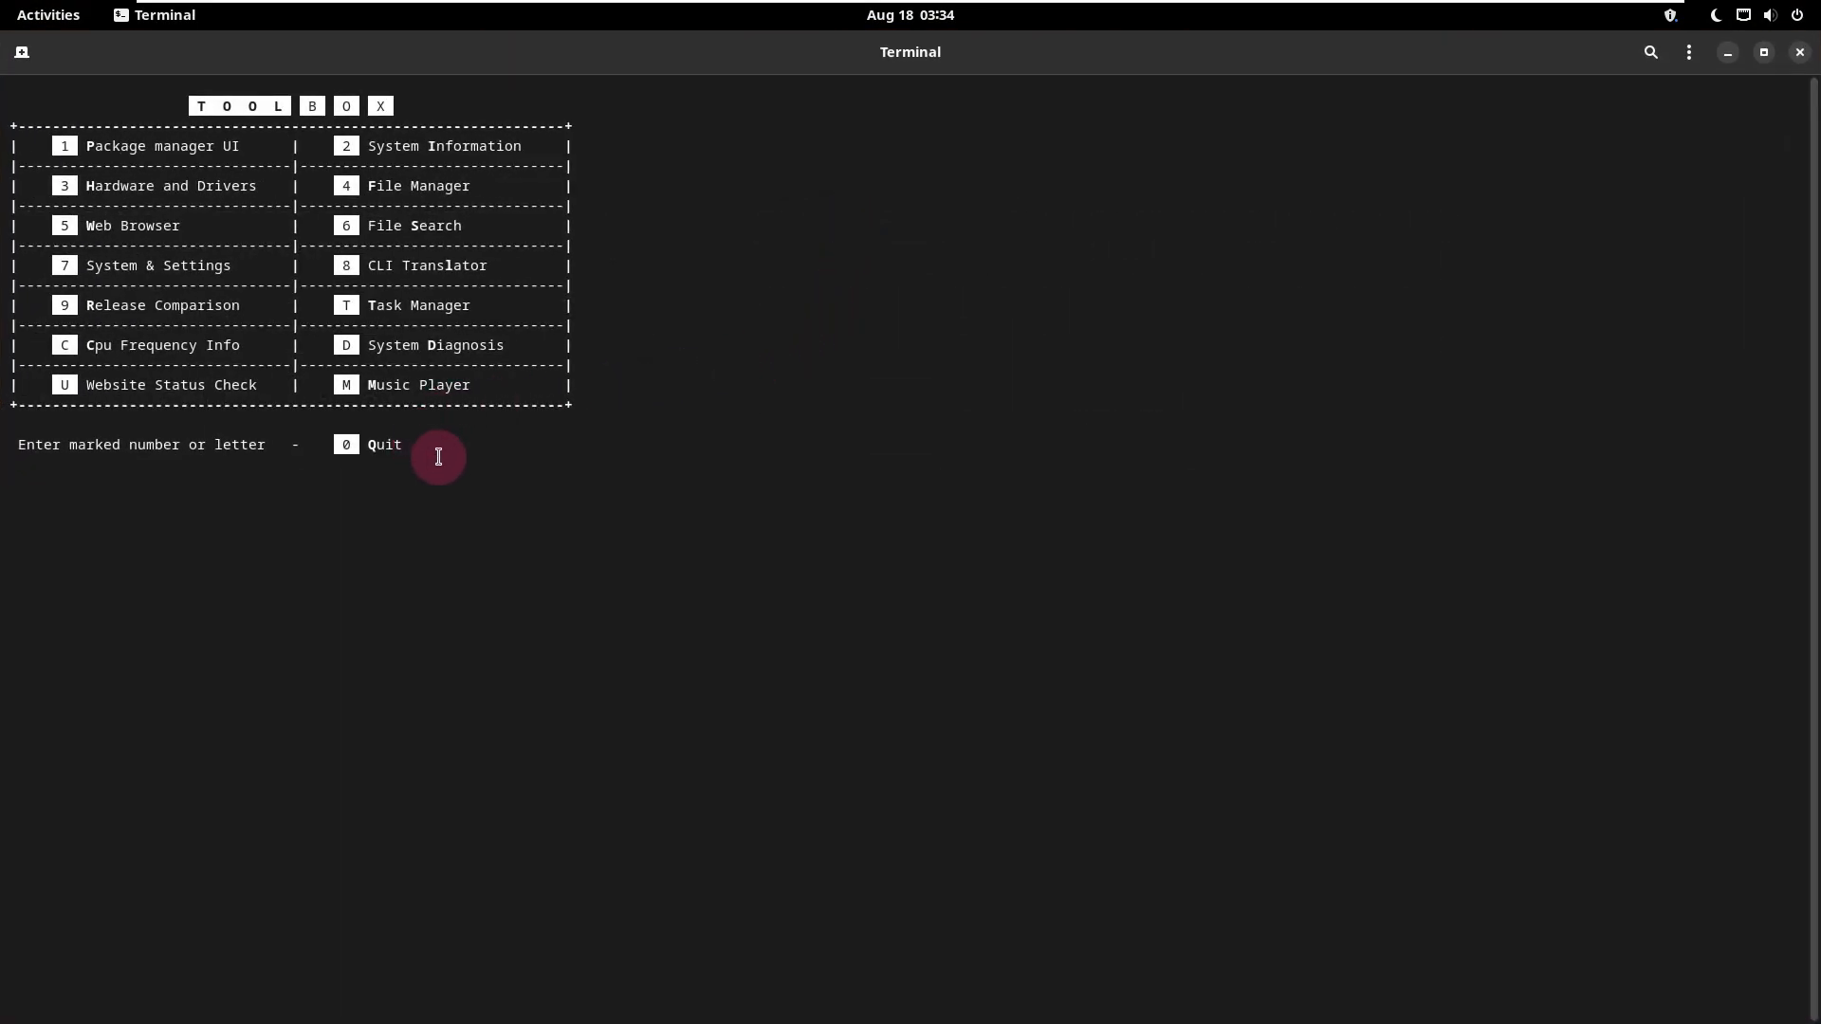
key(1)
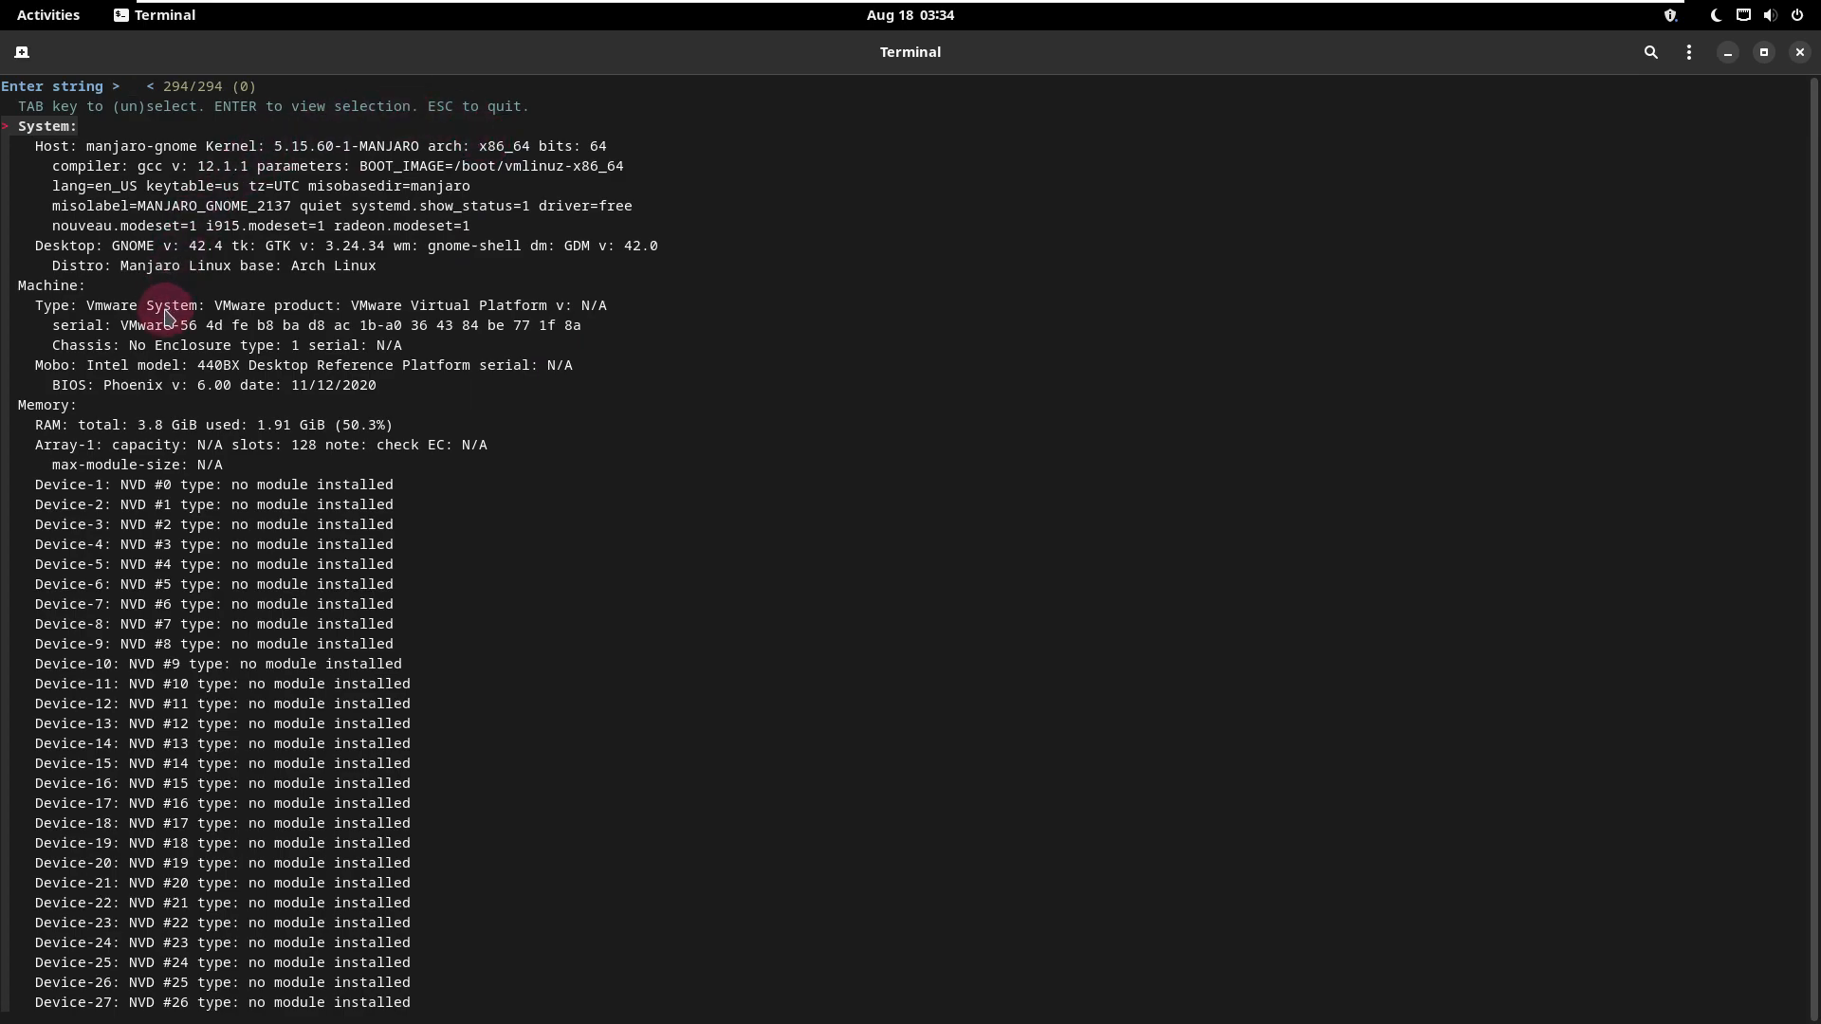
Step: Examine the distribution and memory entries in the system information list and close the terminal
click(57, 266)
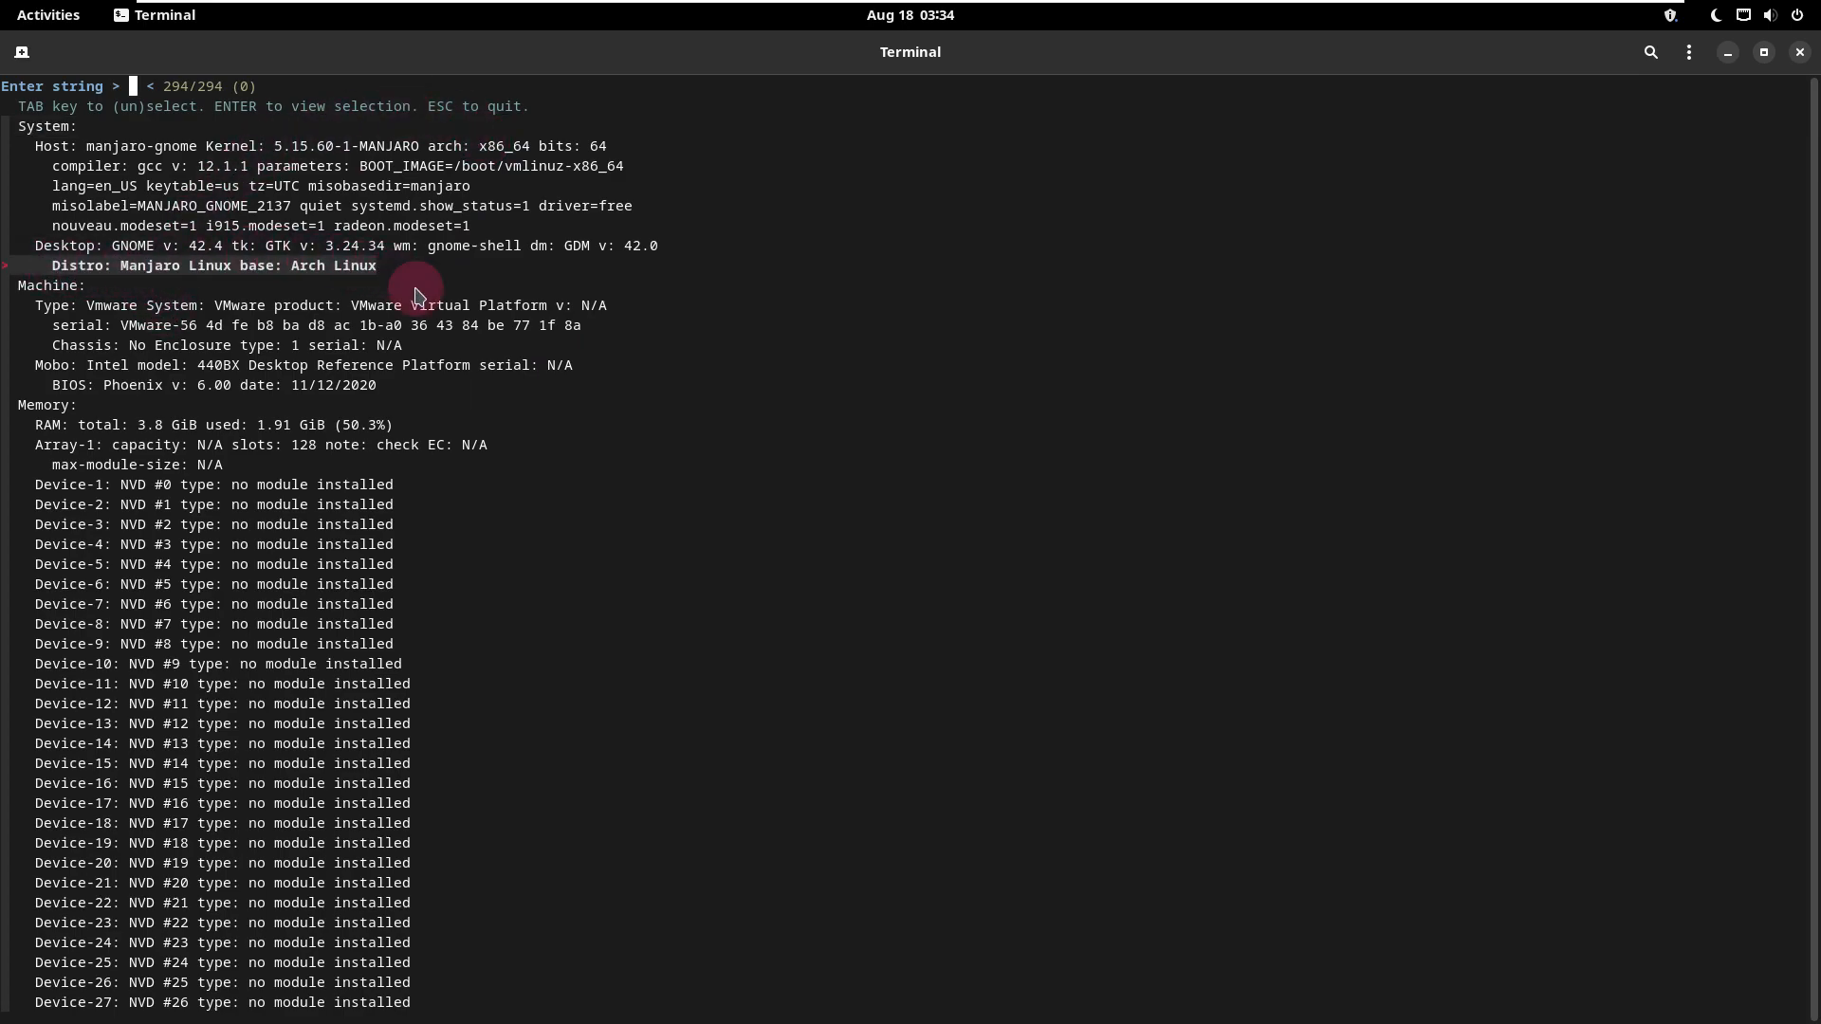
click(536, 463)
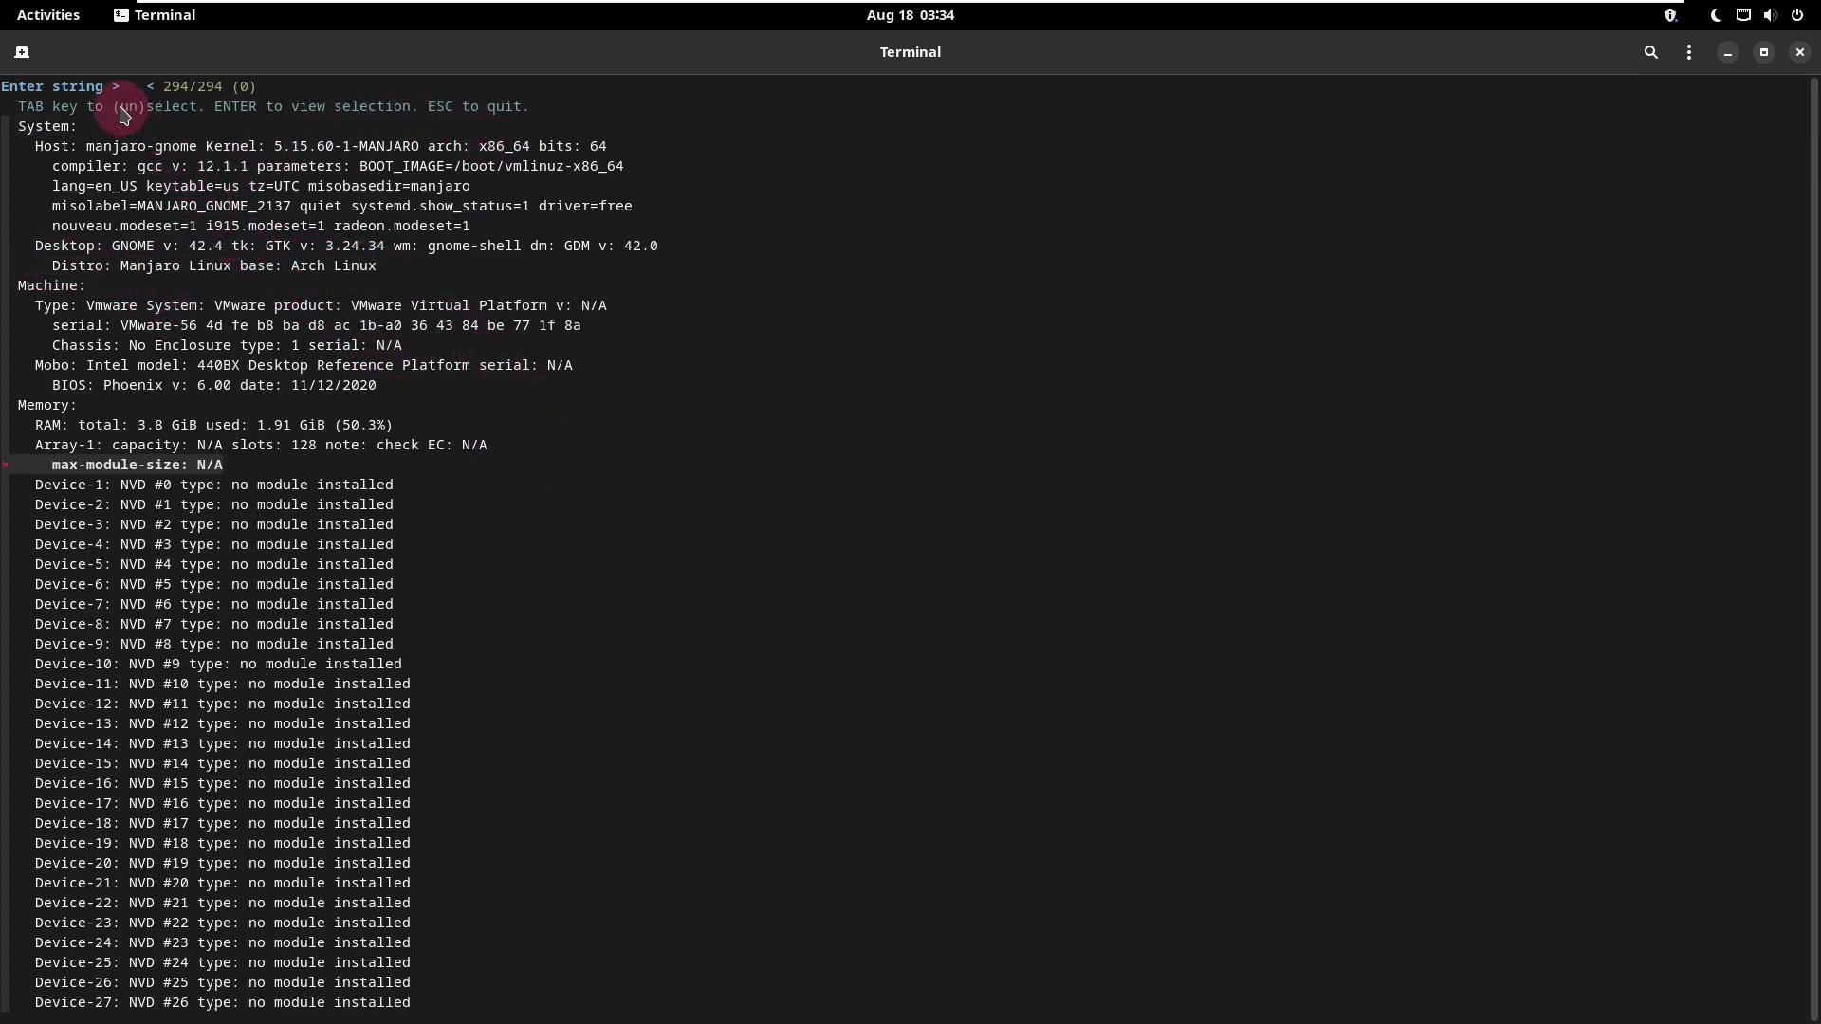
click(1802, 53)
Step: Launch Firefox, dismiss the address bar search tip and open the download page of manjaro.org
click(773, 979)
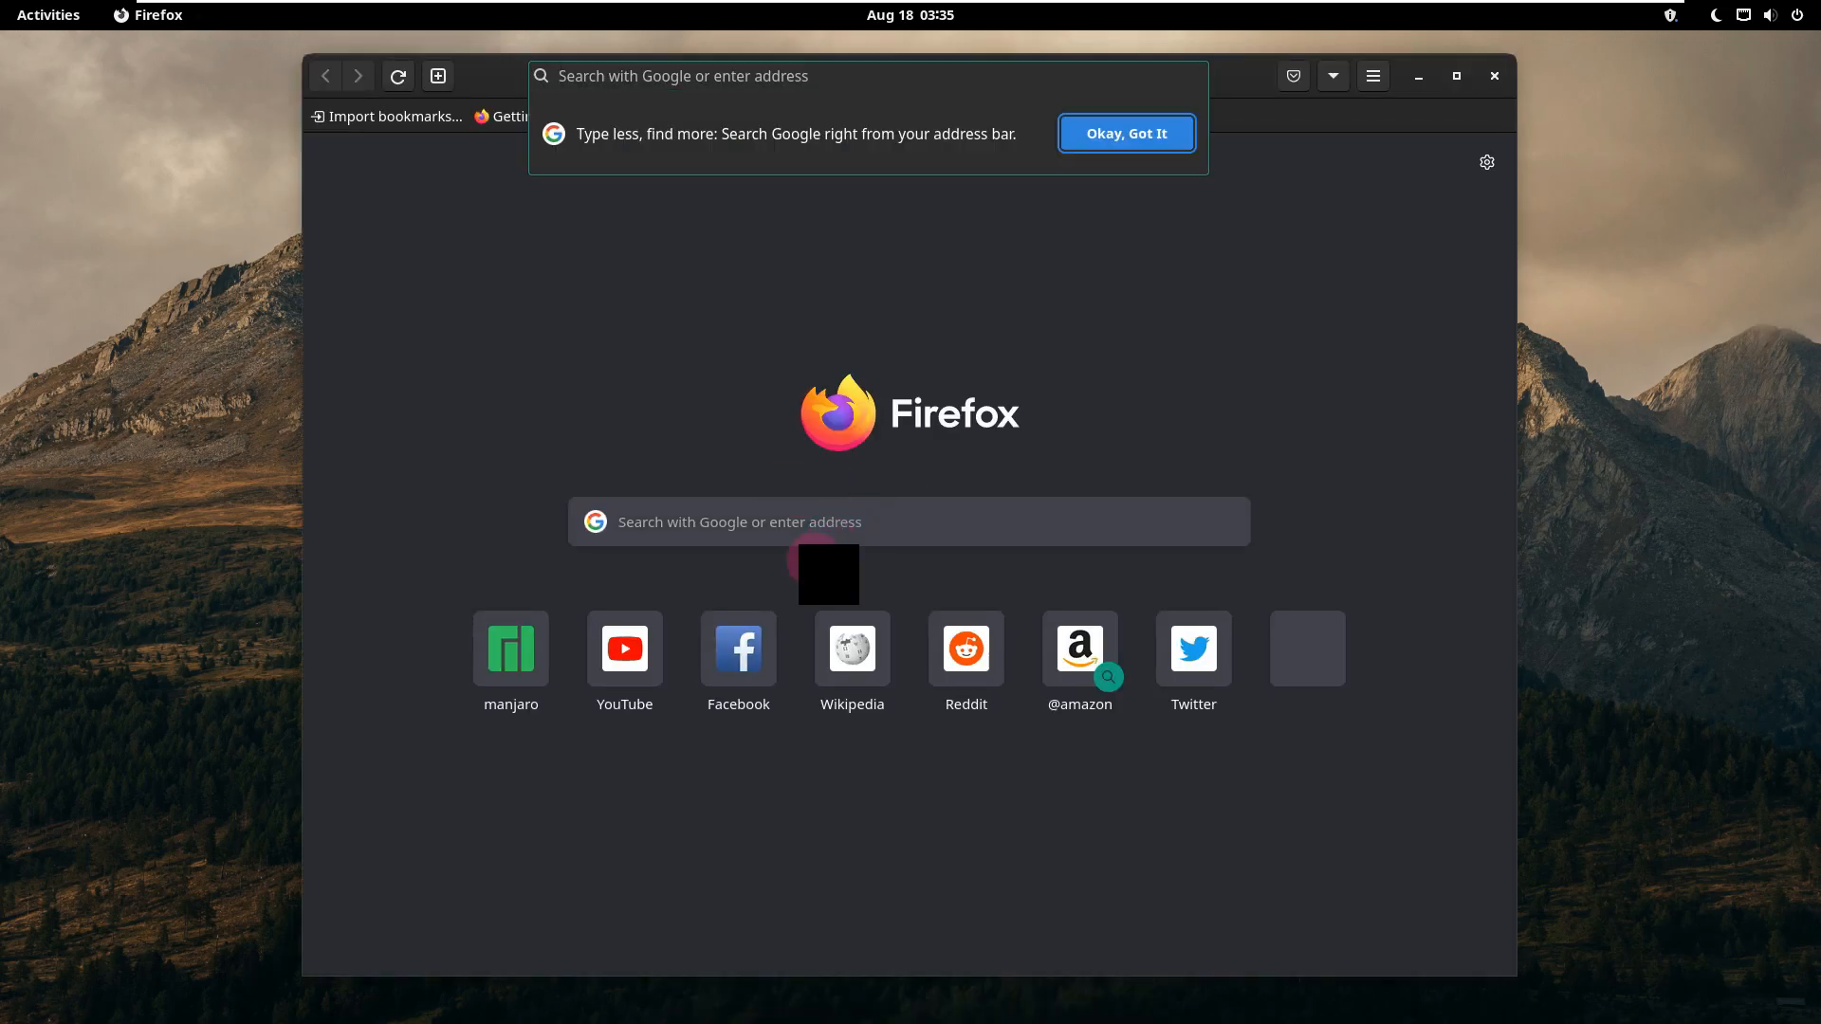
click(1127, 134)
click(502, 679)
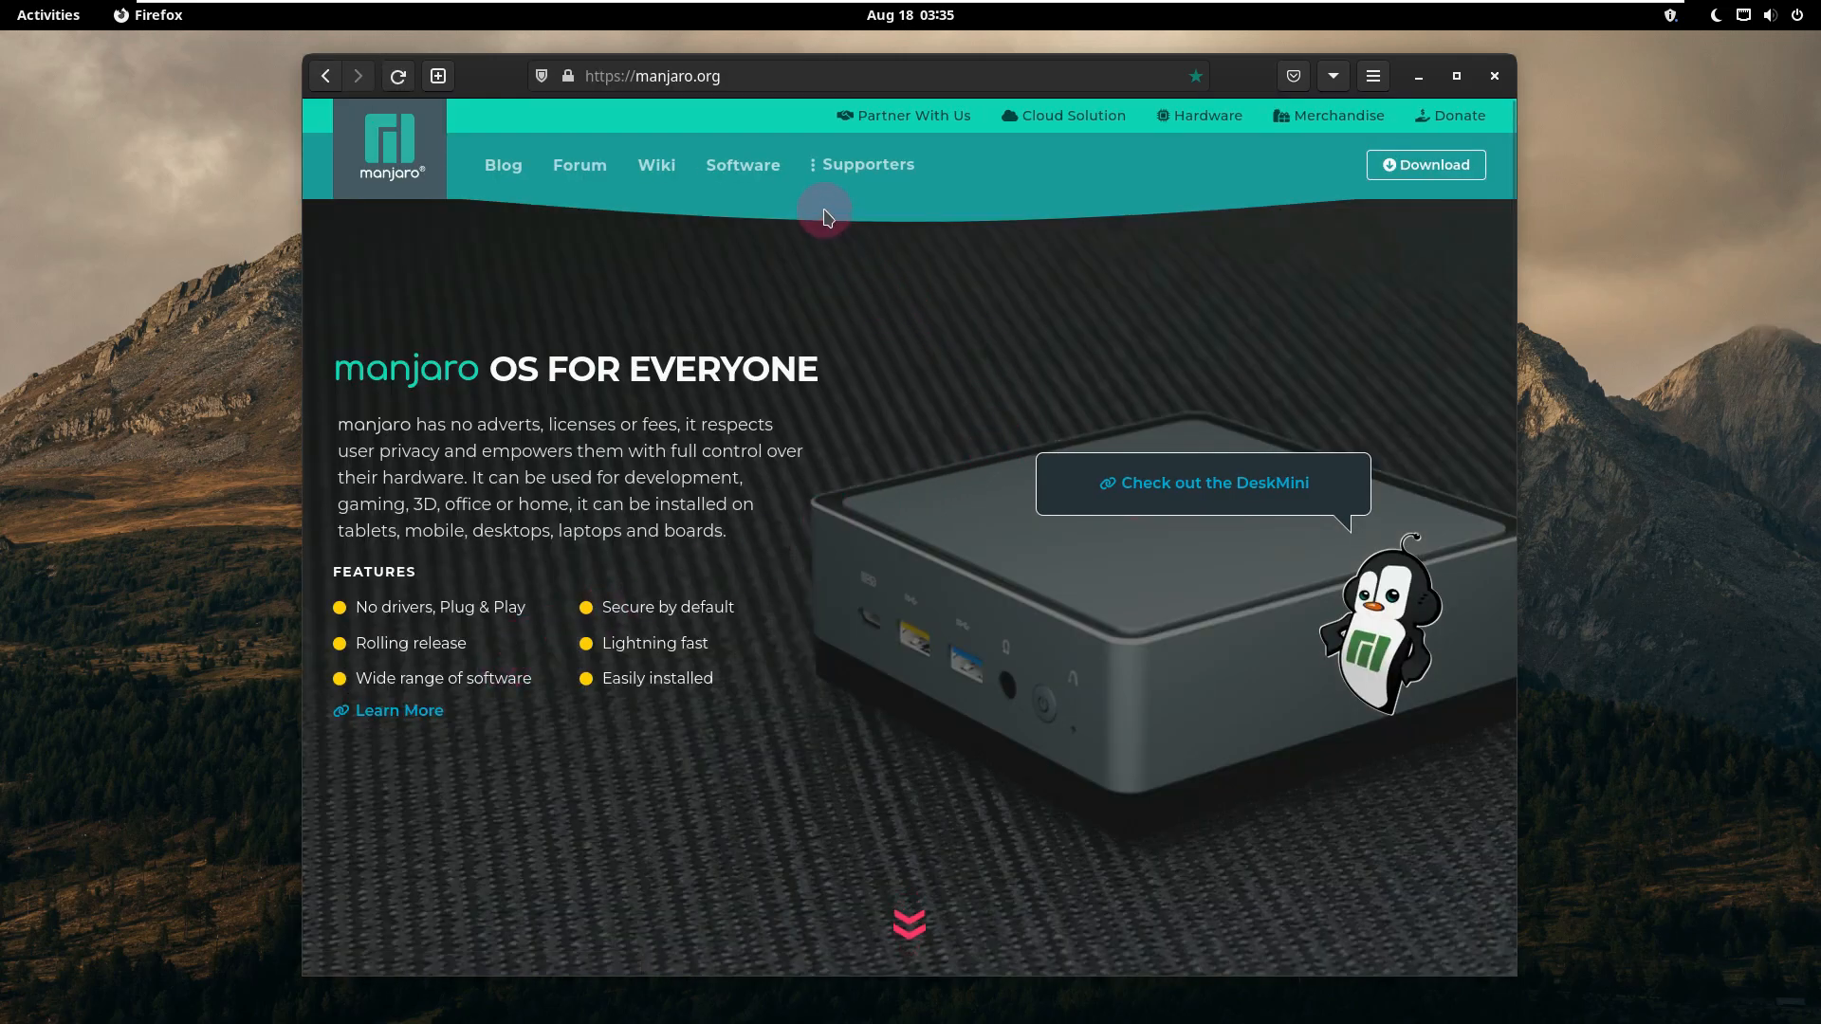
click(1466, 170)
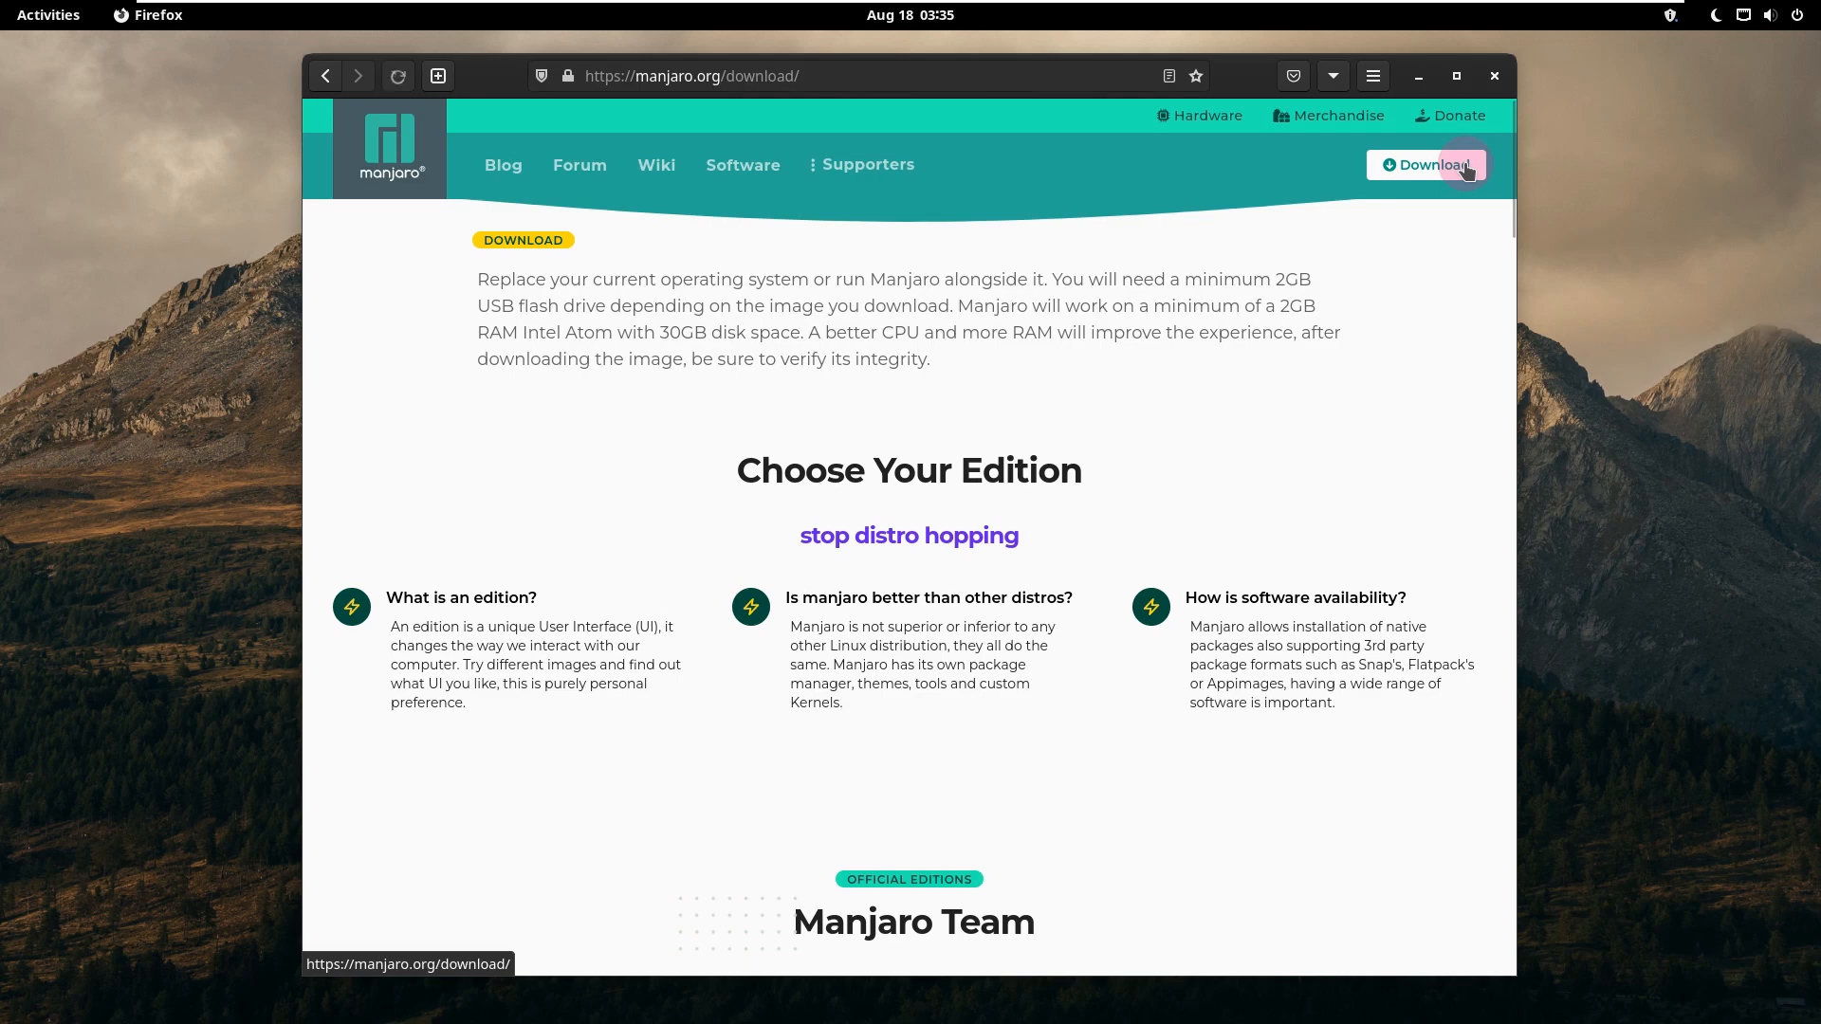
Step: Start downloading the full image of the Gnome Desktop edition and cancel the download
scroll(1118, 487, down, 6)
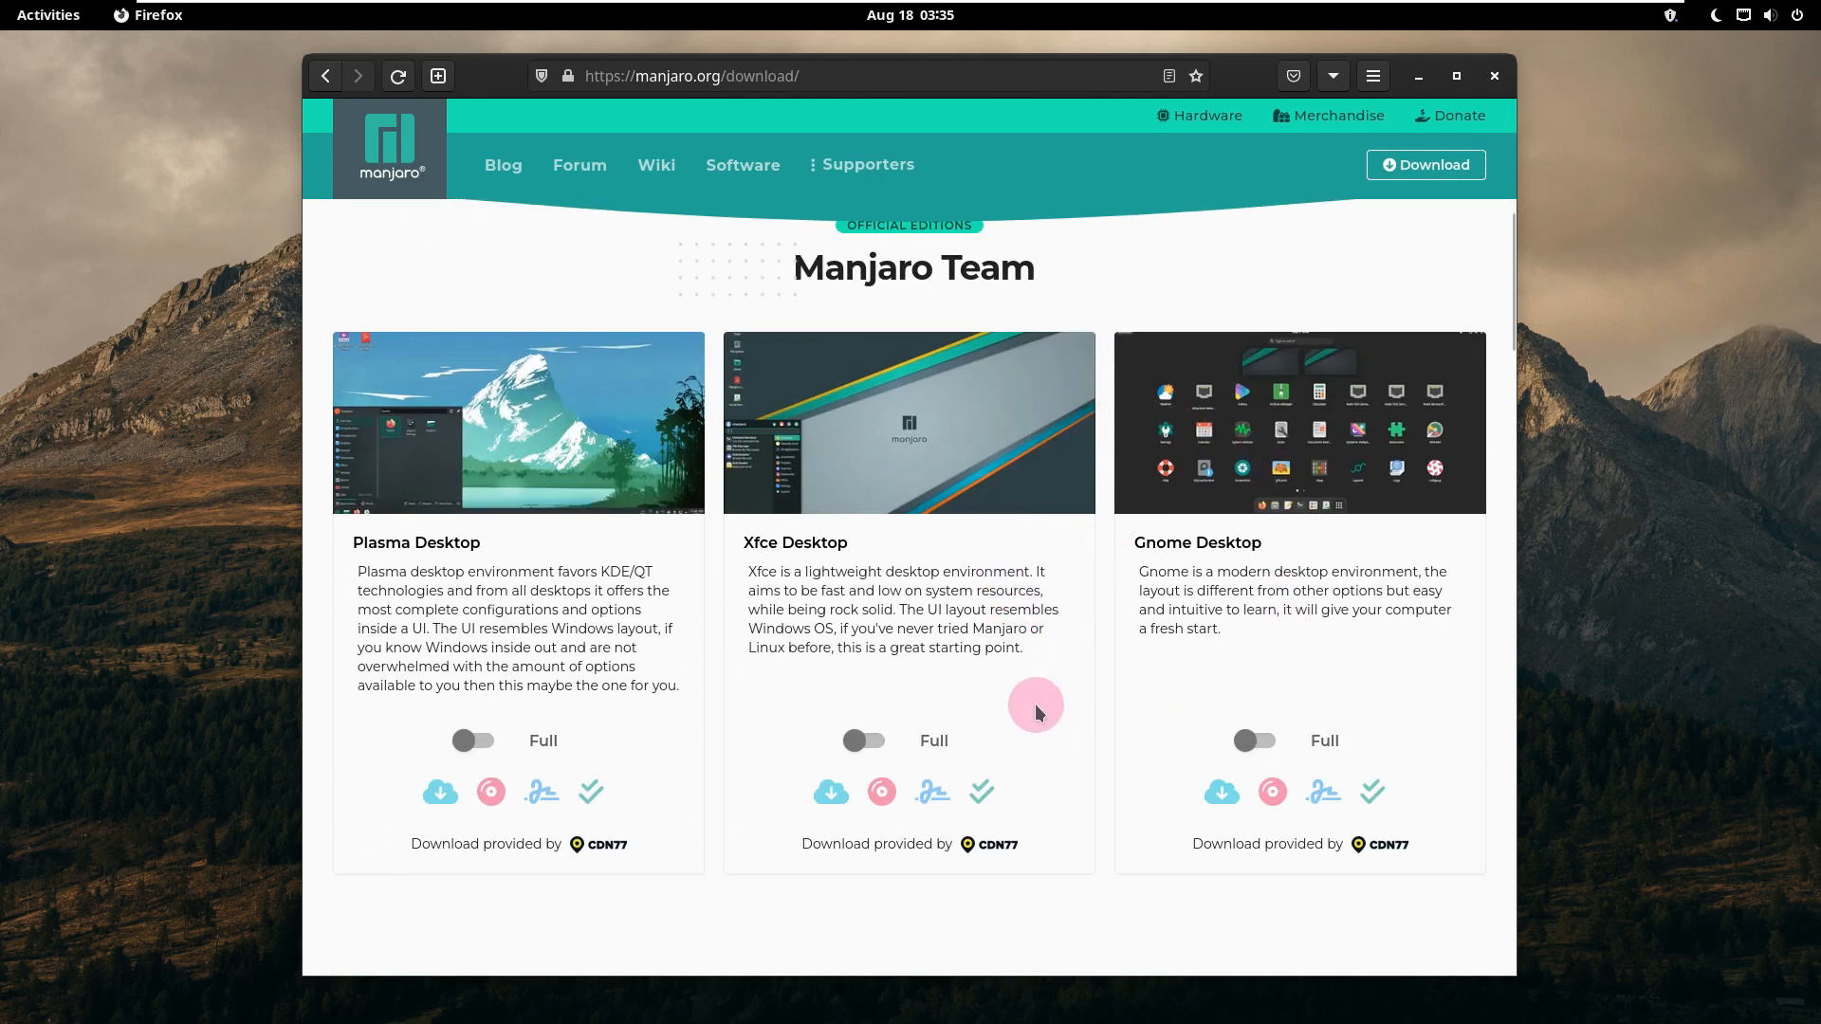
click(1274, 789)
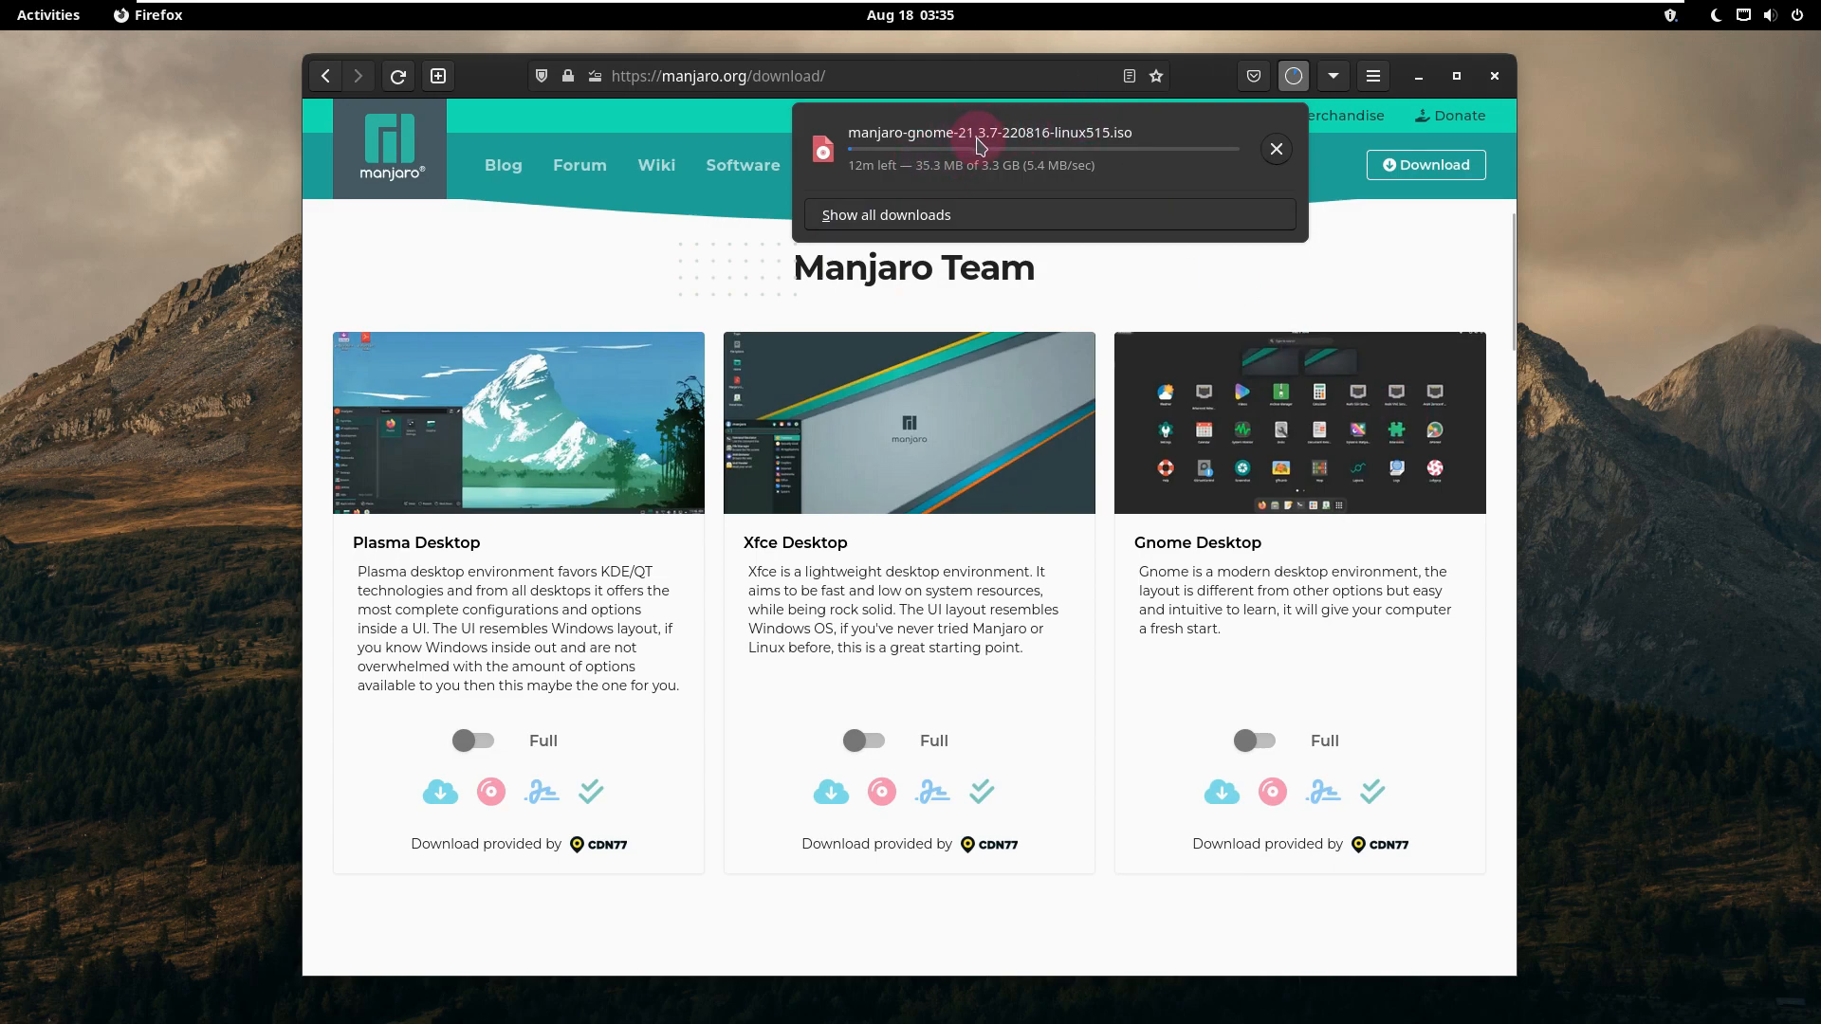
click(1280, 158)
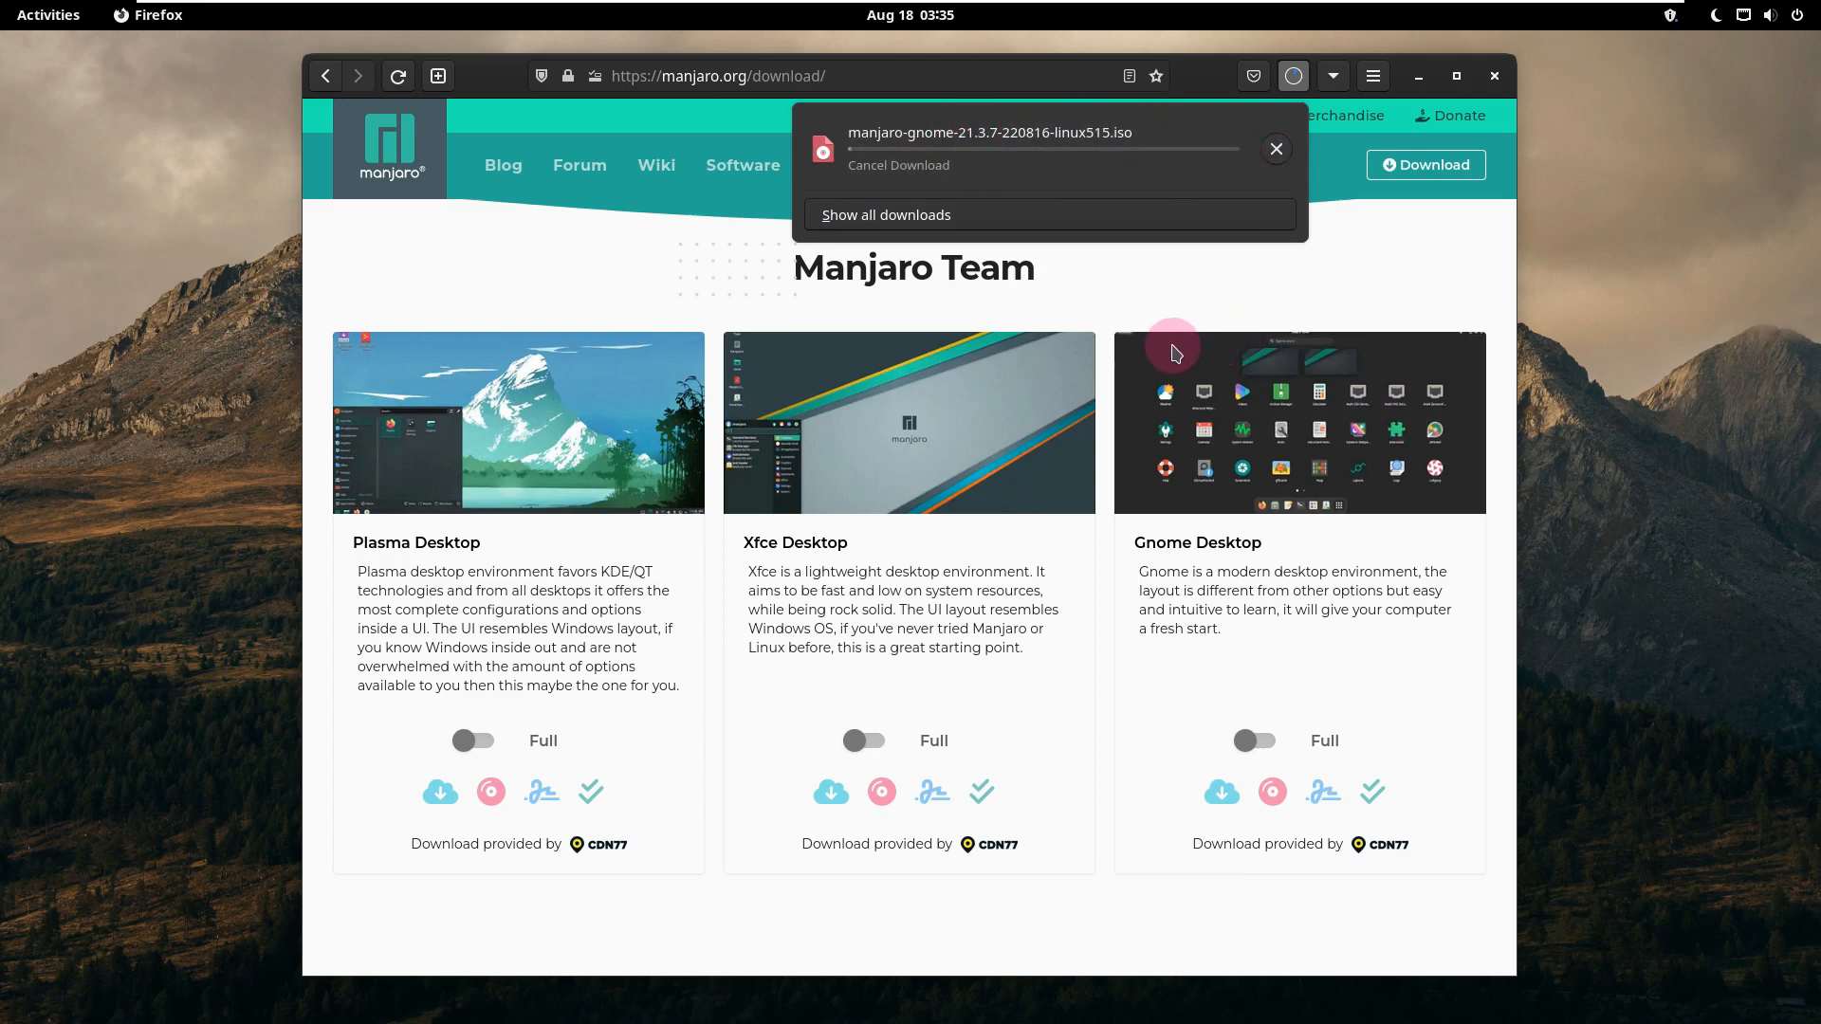
Step: Go to the YouTube channel page youtube.com/9to5linux
click(729, 76)
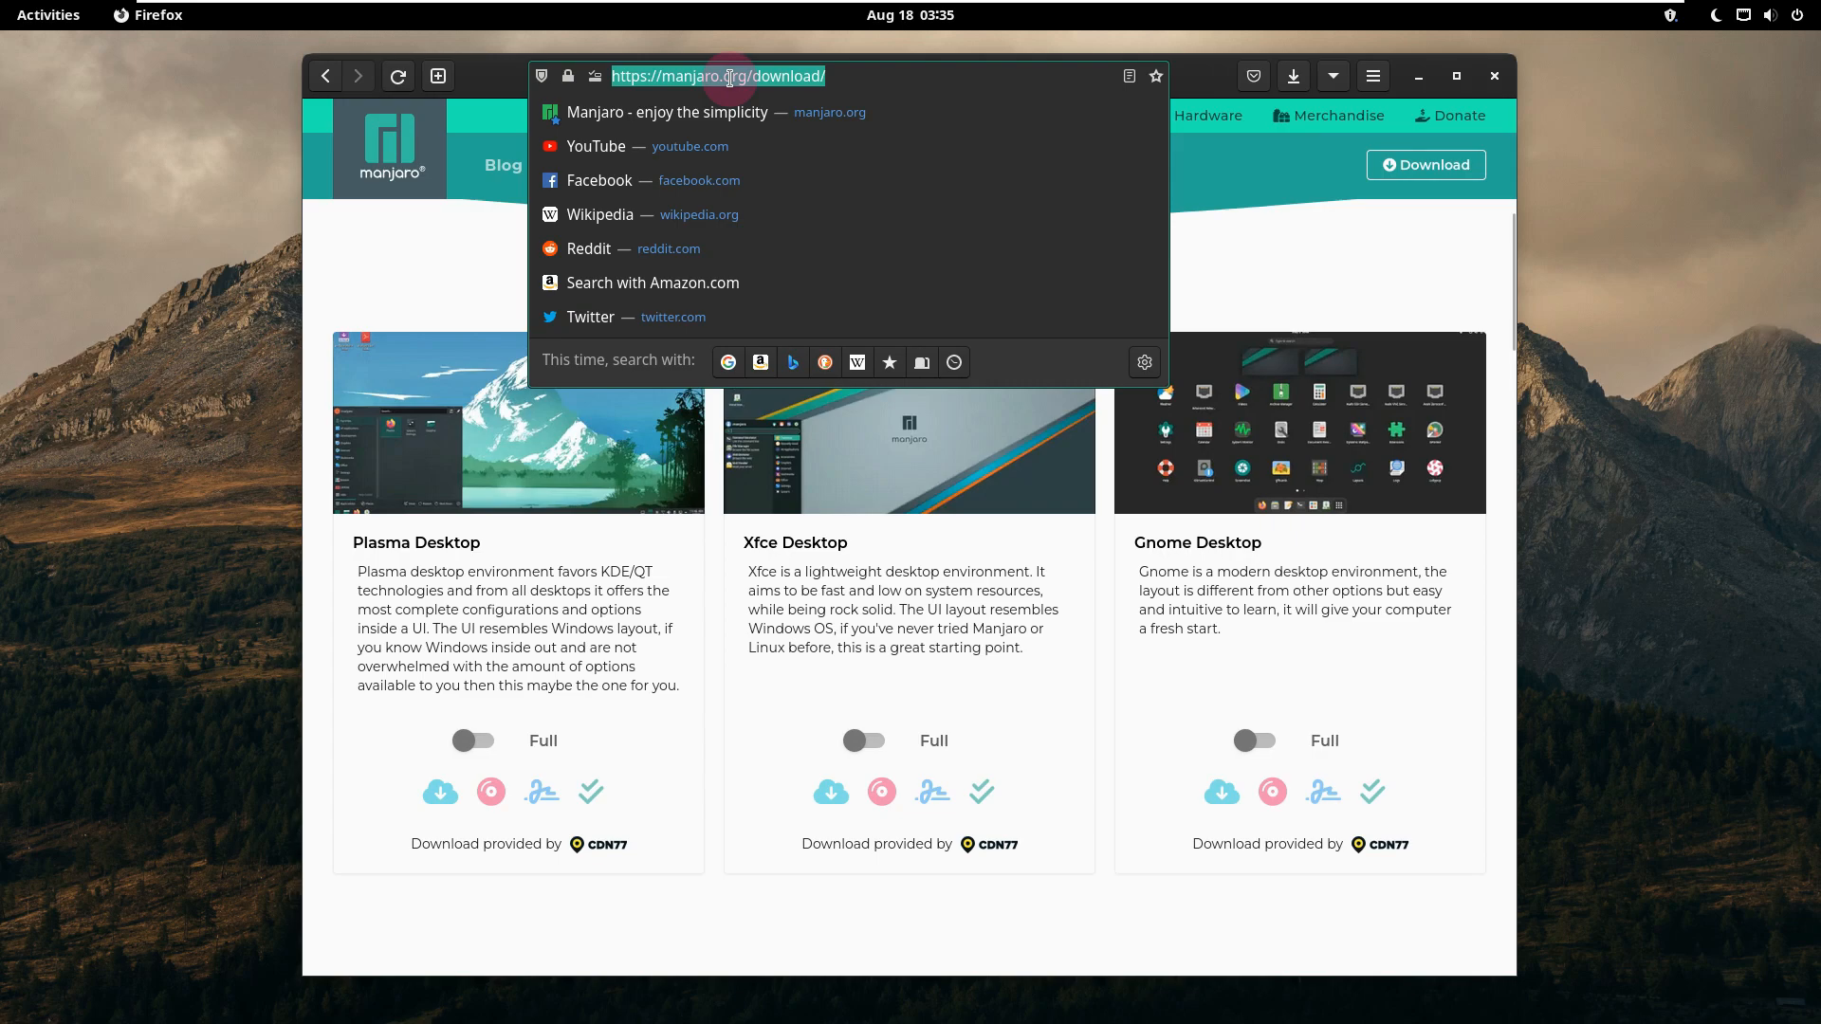
text(you)
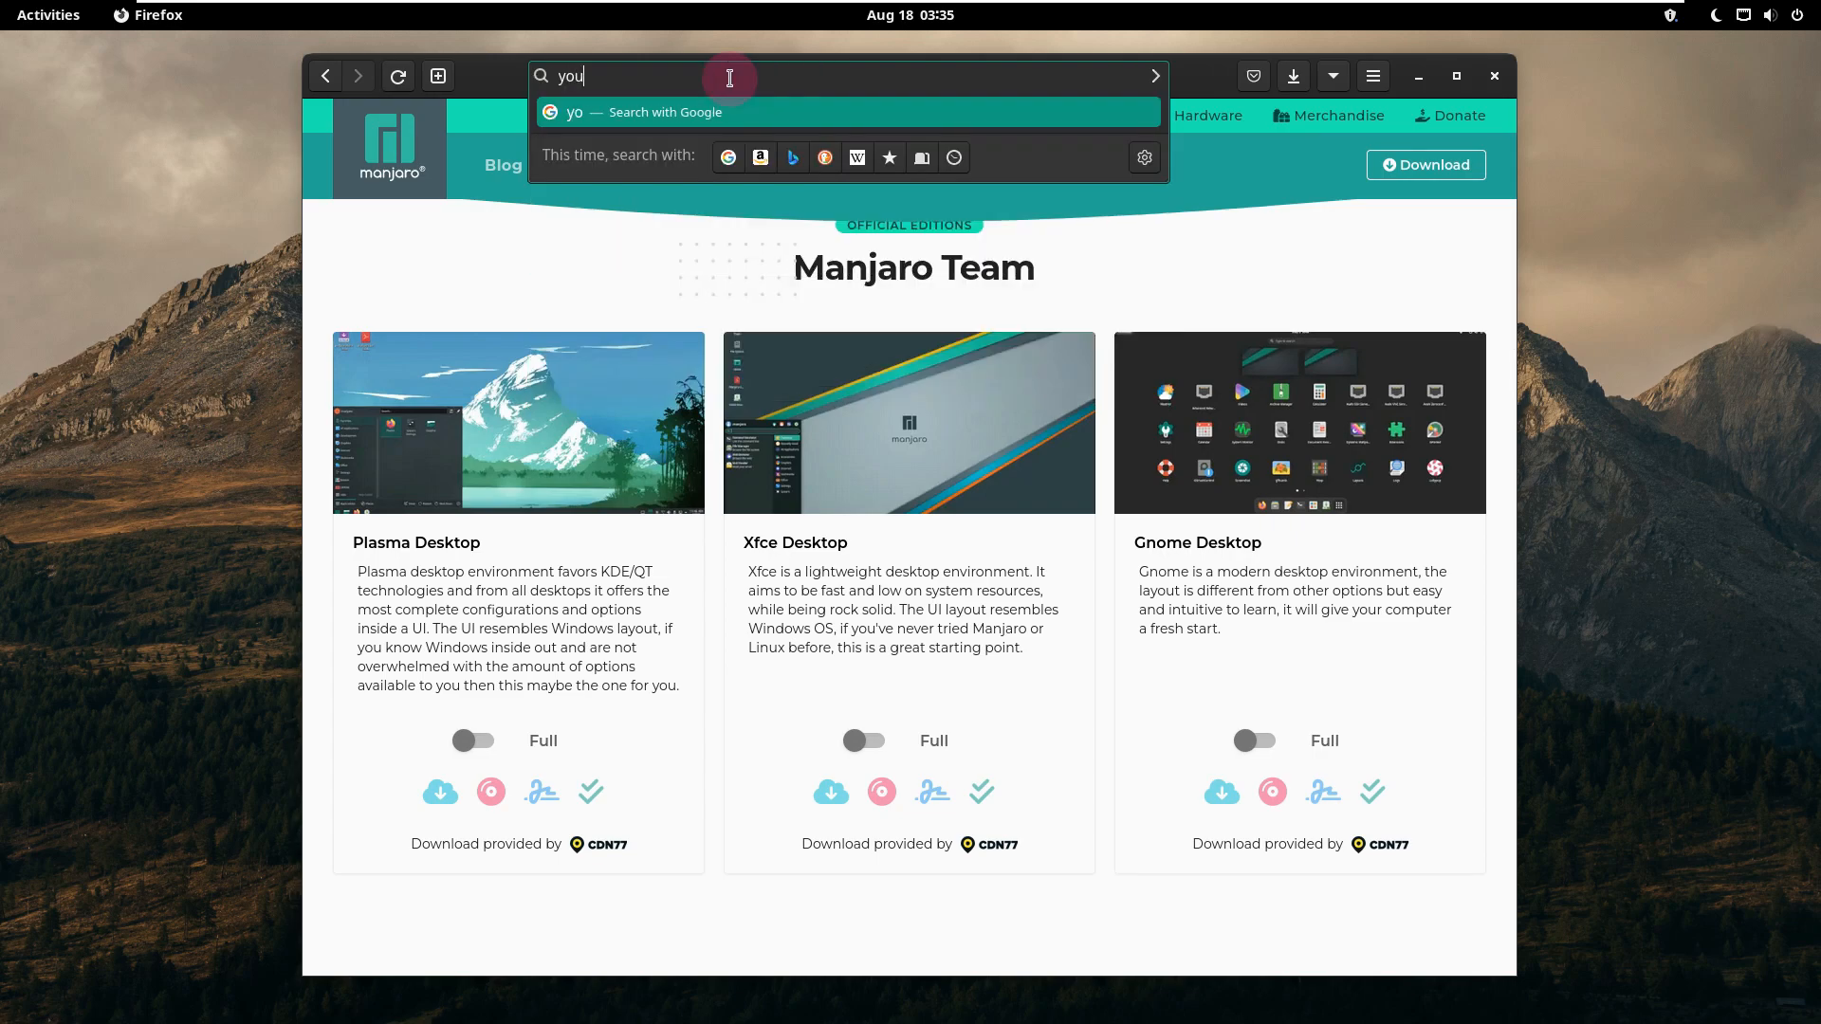
text(tube.com/9to)
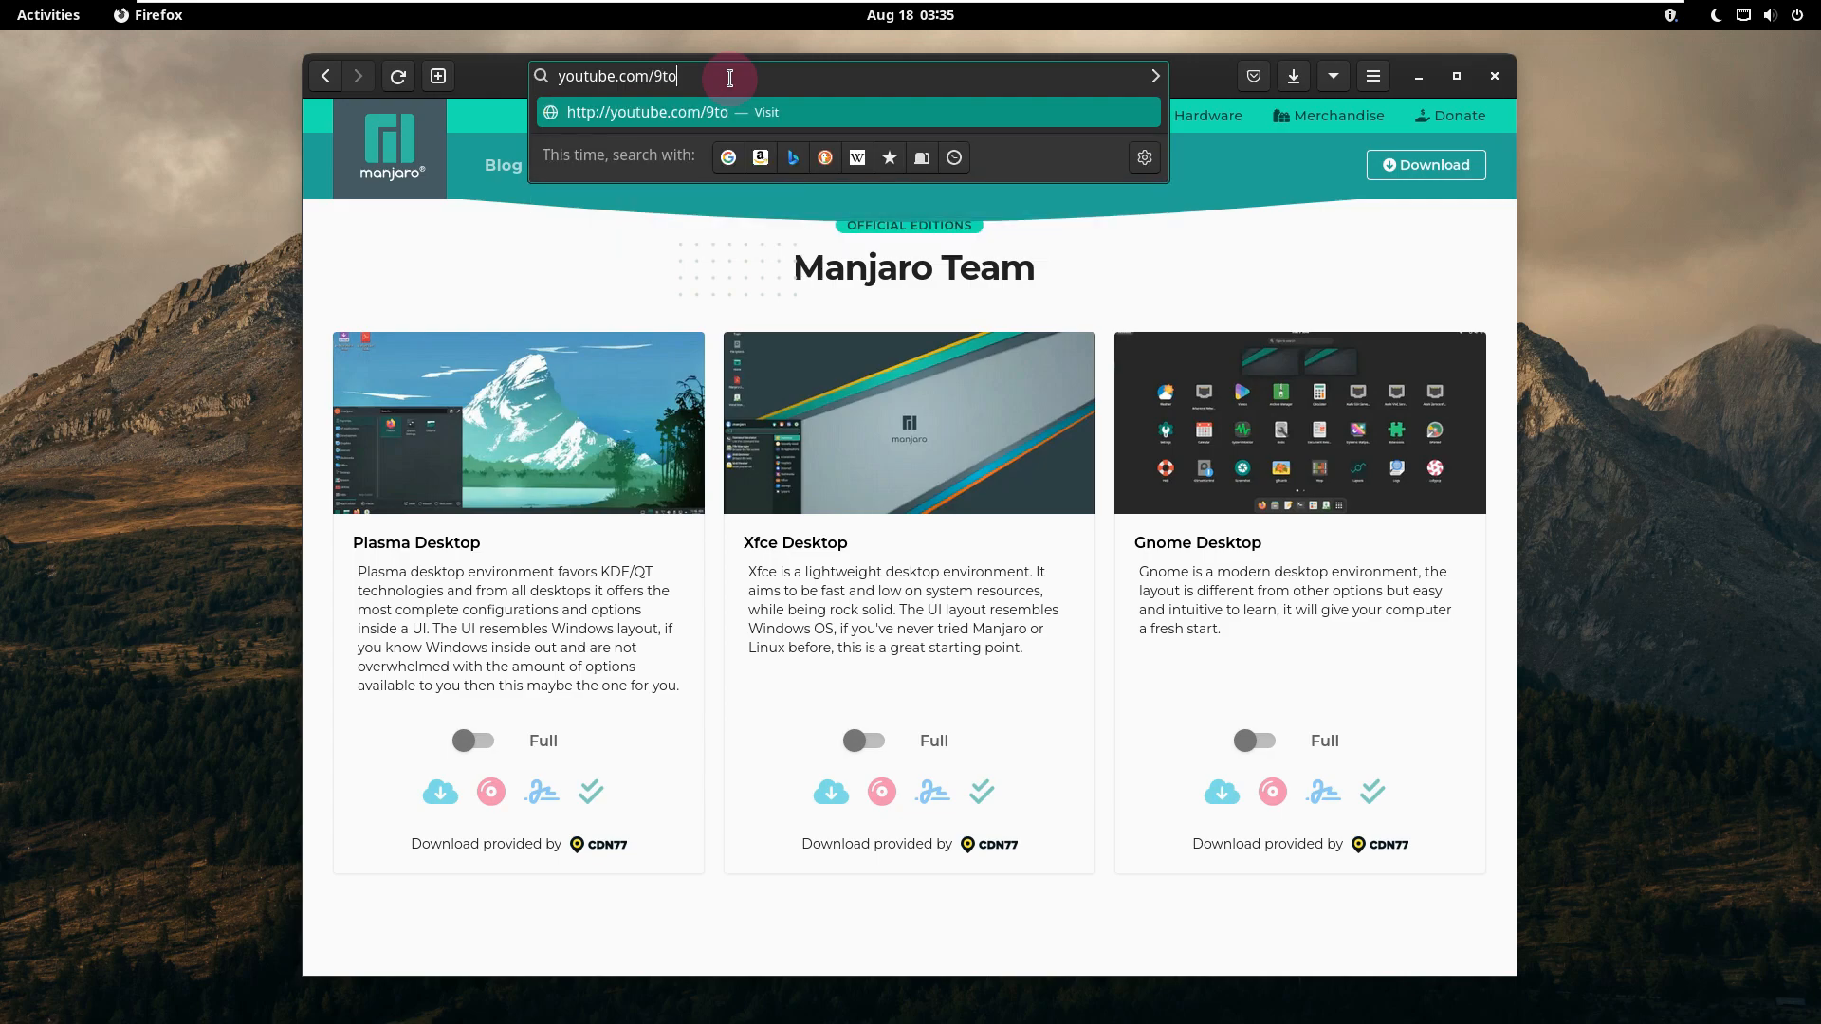
text(nux)
key(Return)
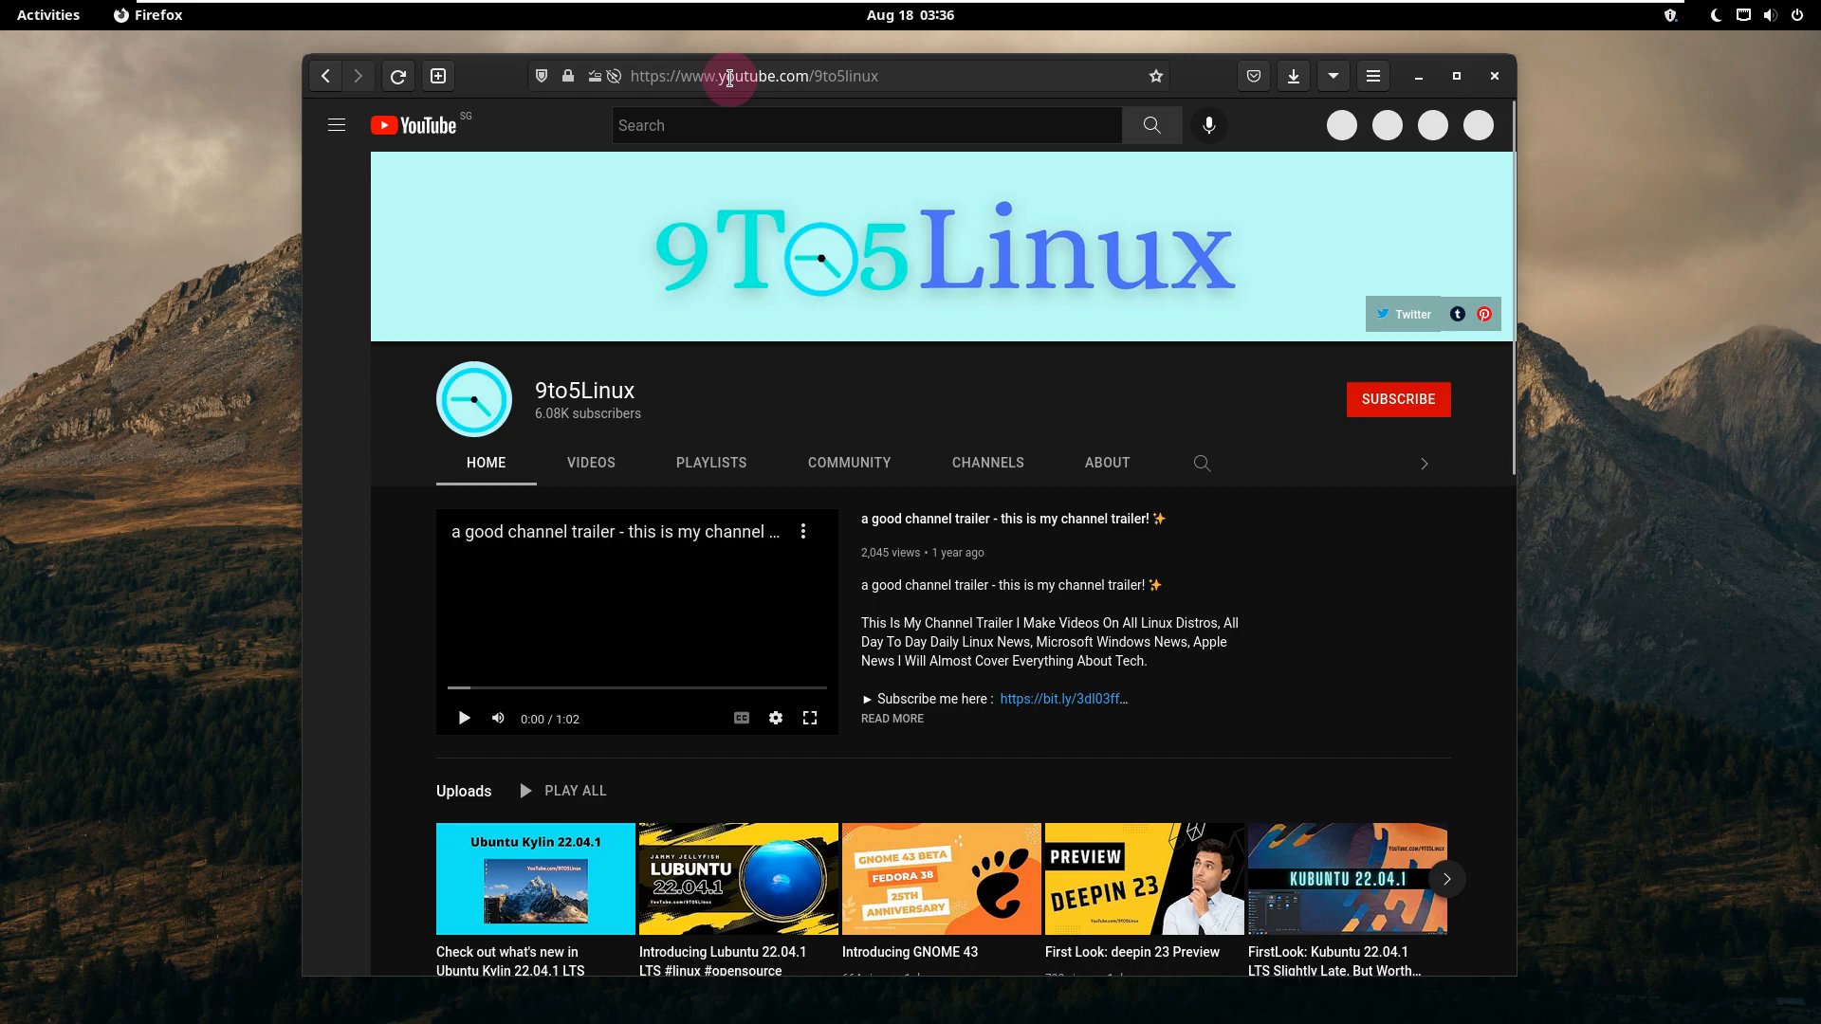
Step: Search the 9to5Linux channel for "manjaro" and maximize the browser window
click(1201, 464)
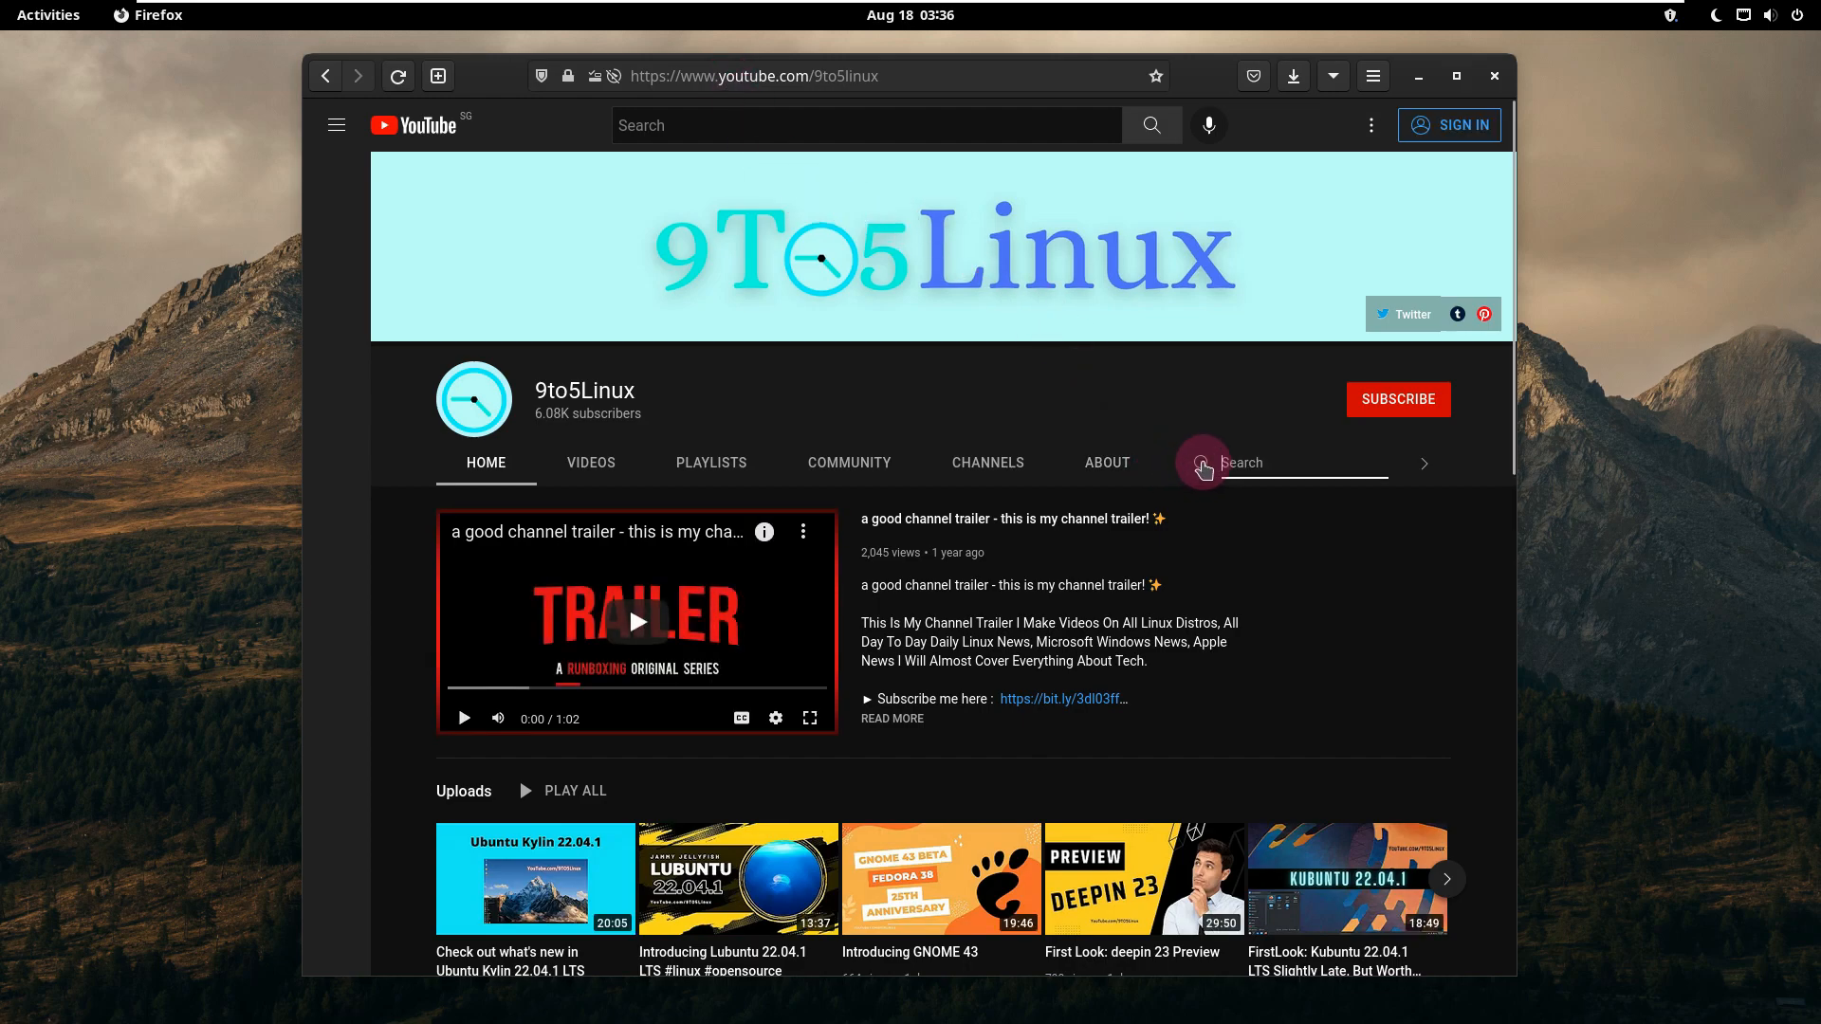
text(manjaro)
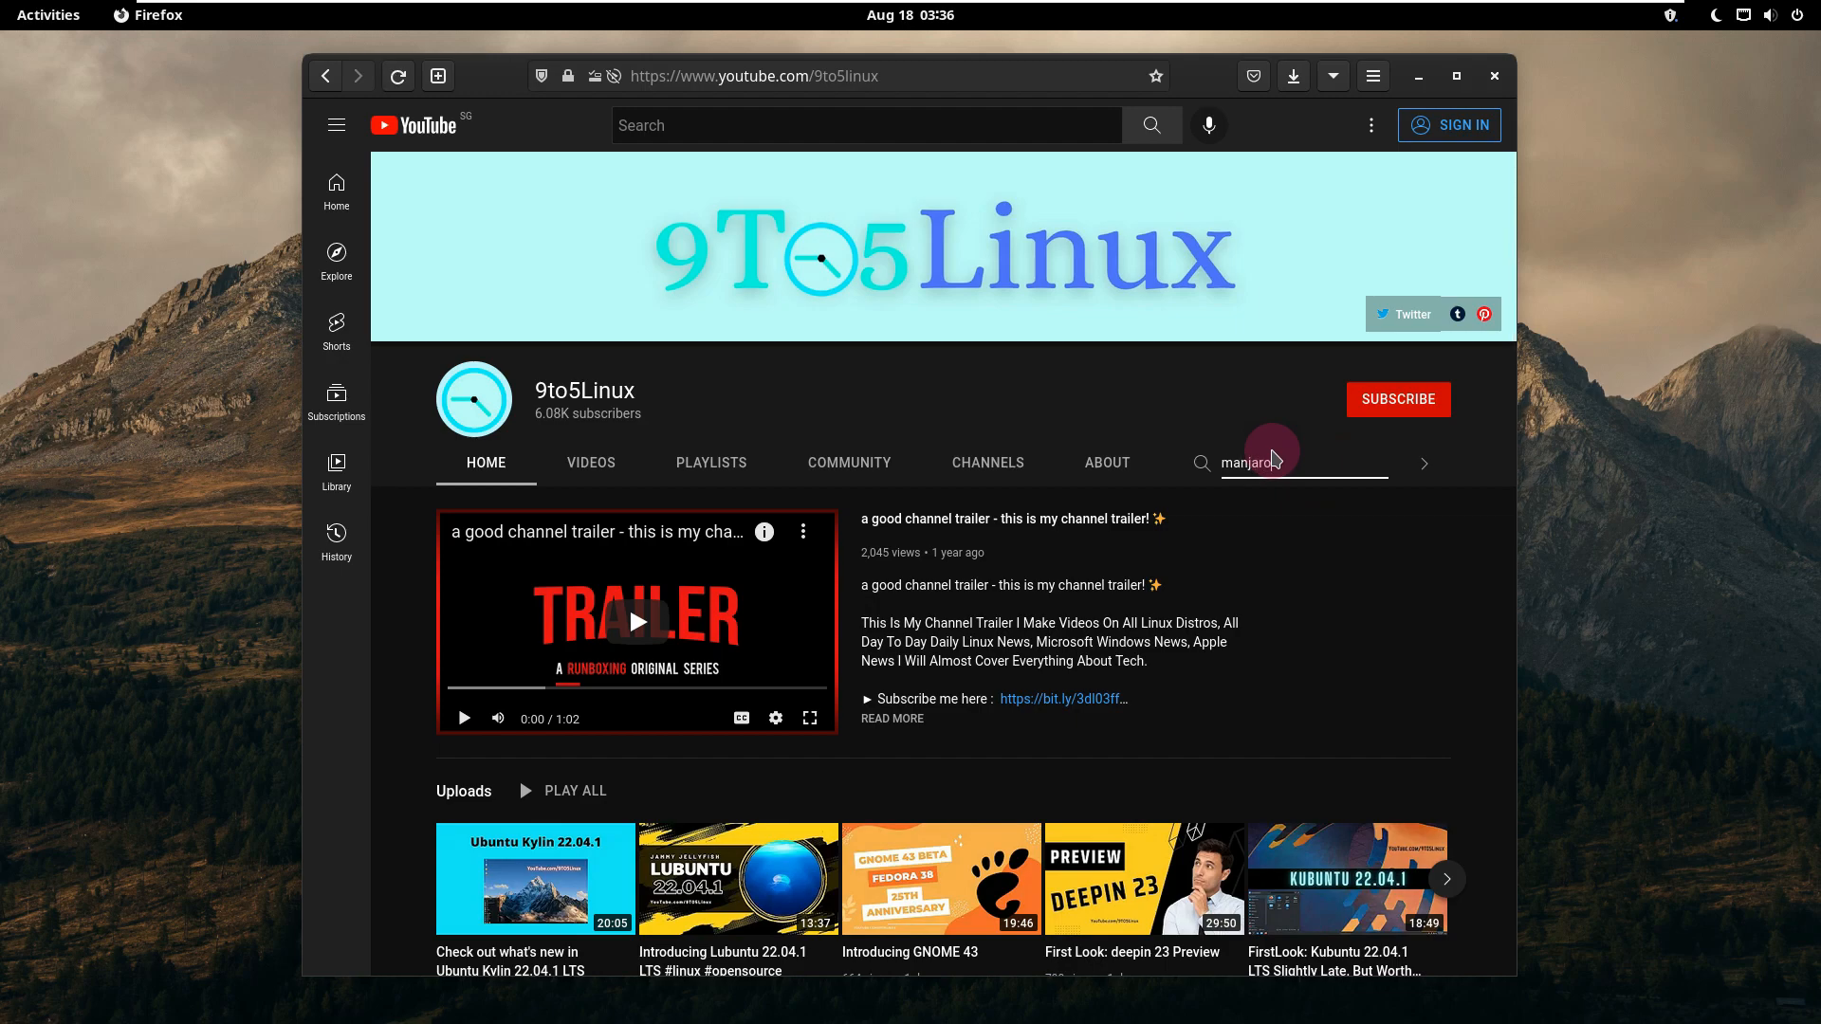
key(Return)
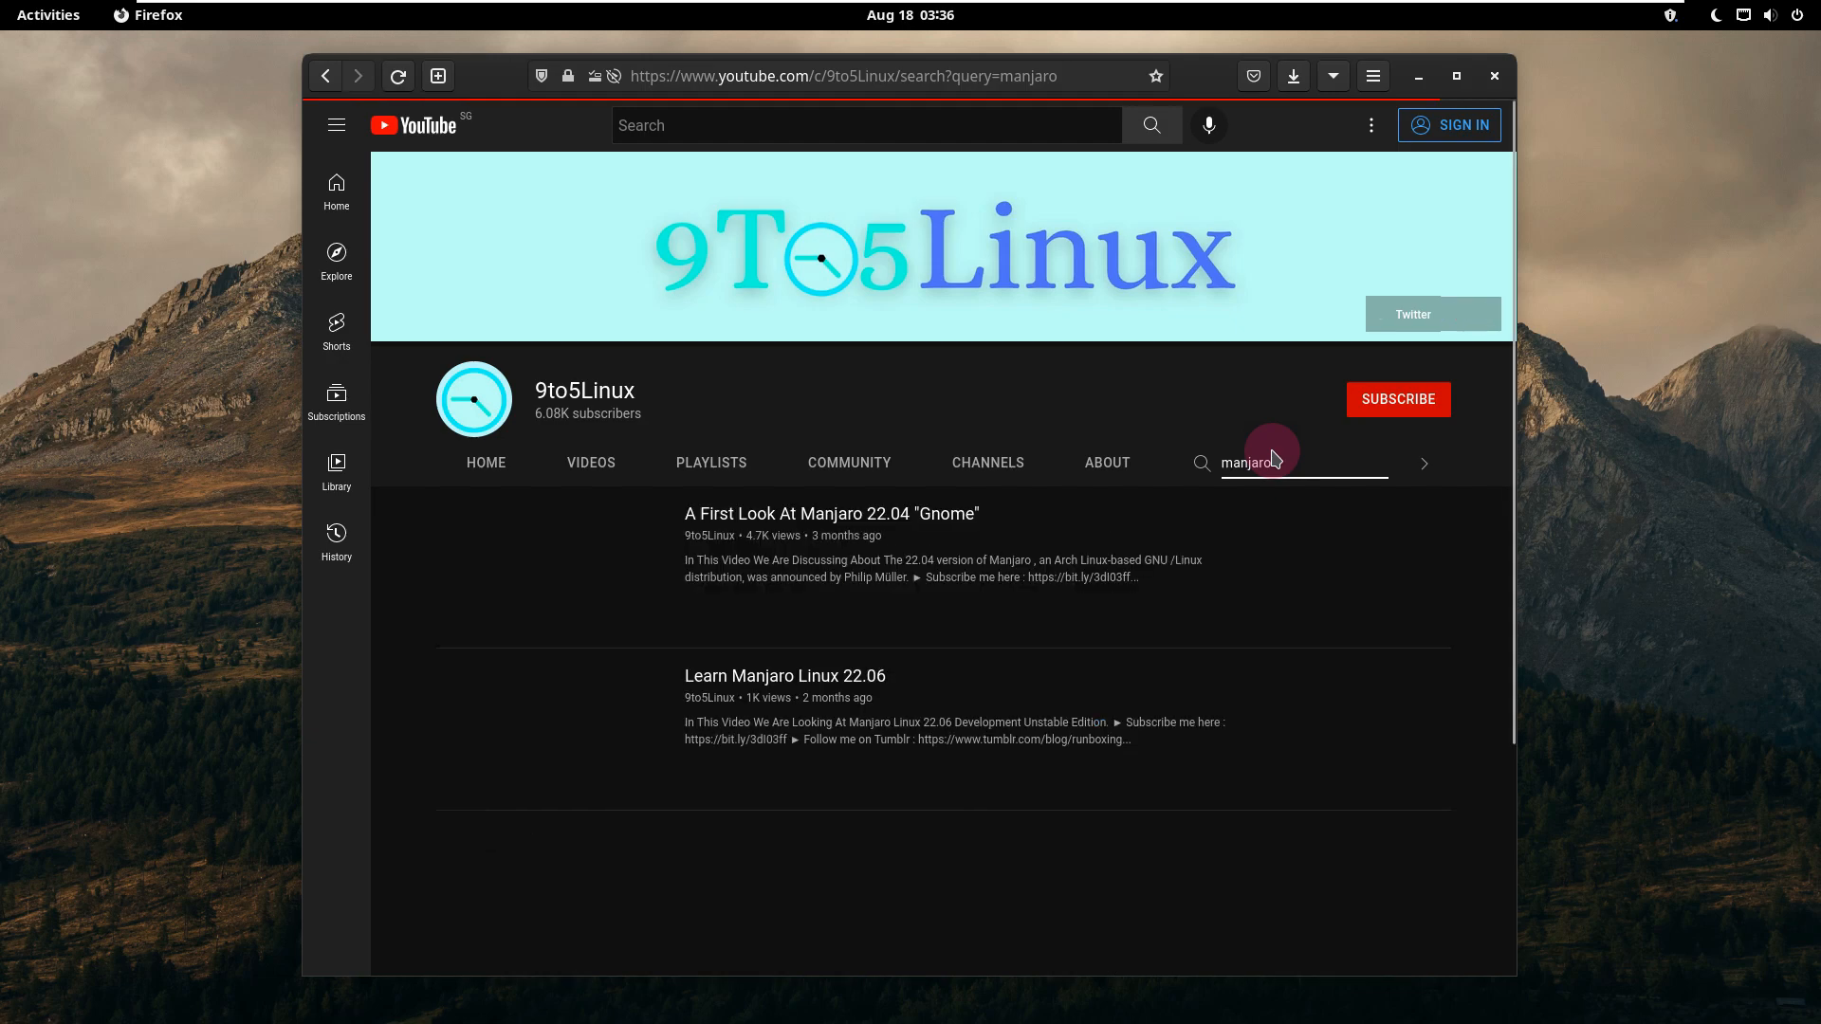
click(1460, 75)
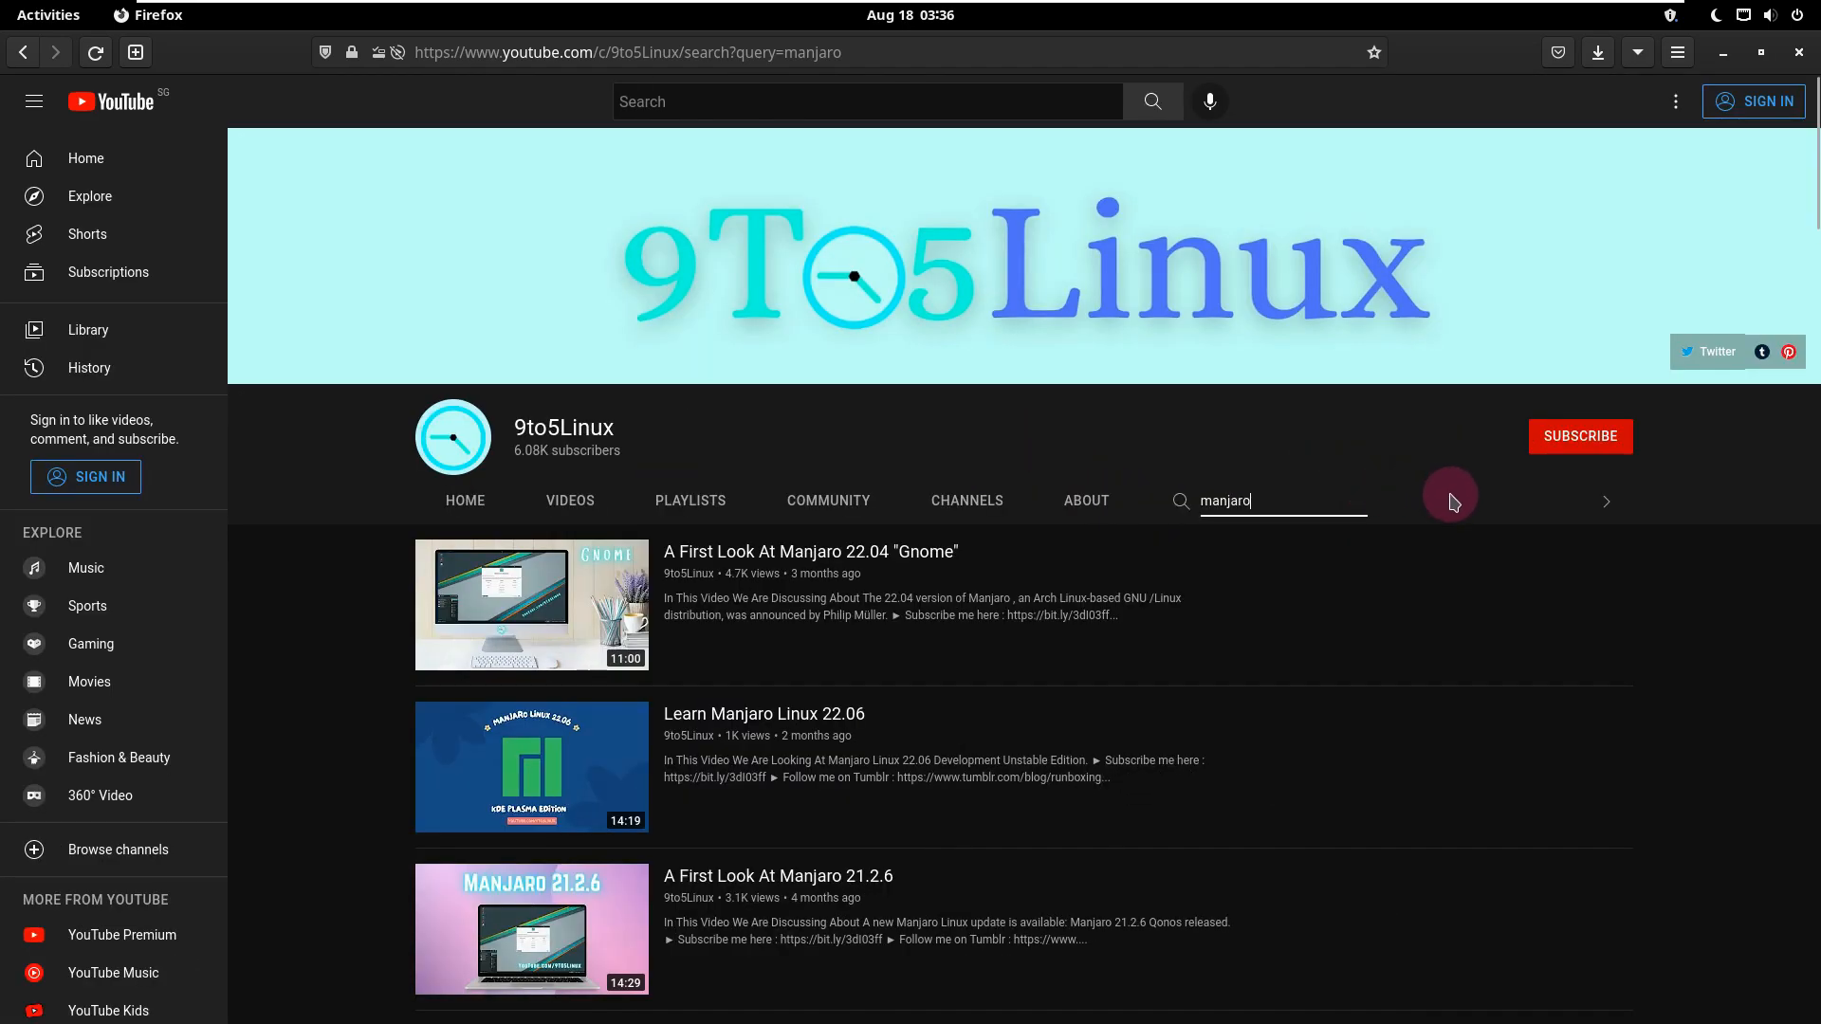
Step: Examine the list of Manjaro videos found on the channel and return to its beginning
scroll(1423, 645, down, 2)
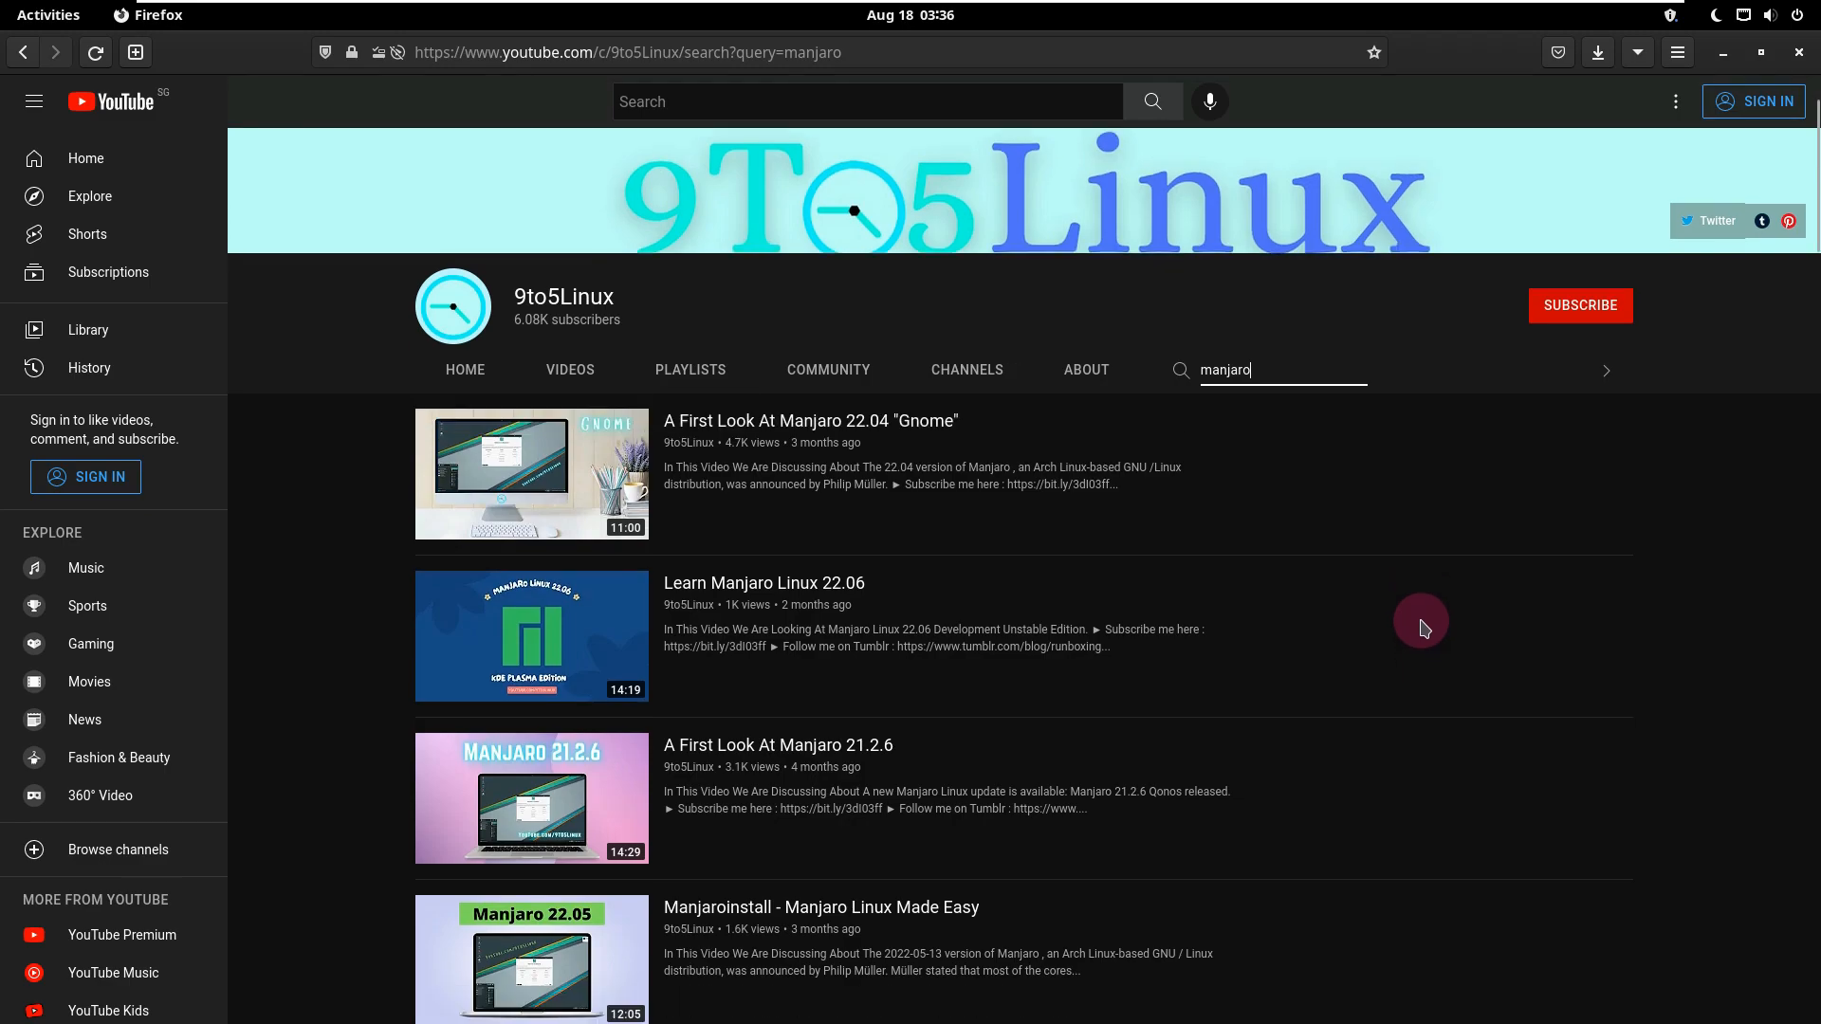
scroll(1420, 631, down, 3)
scroll(1423, 621, down, 3)
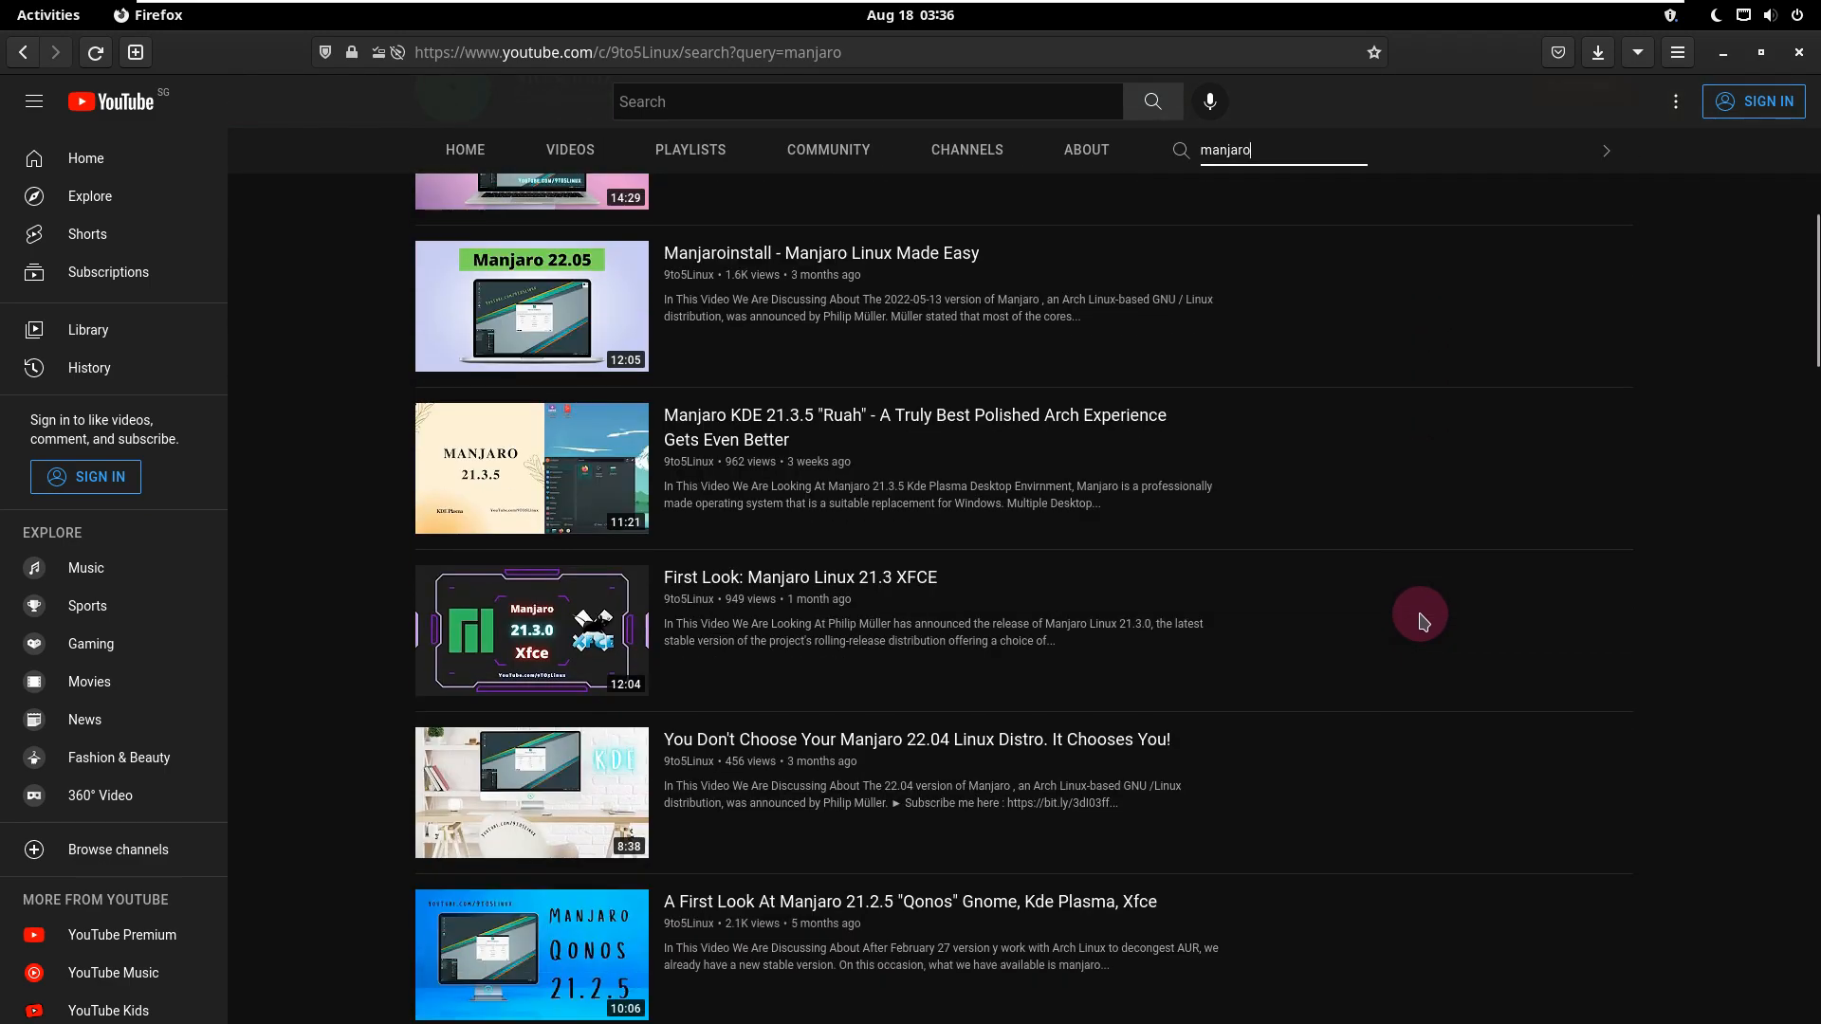
scroll(1423, 621, down, 3)
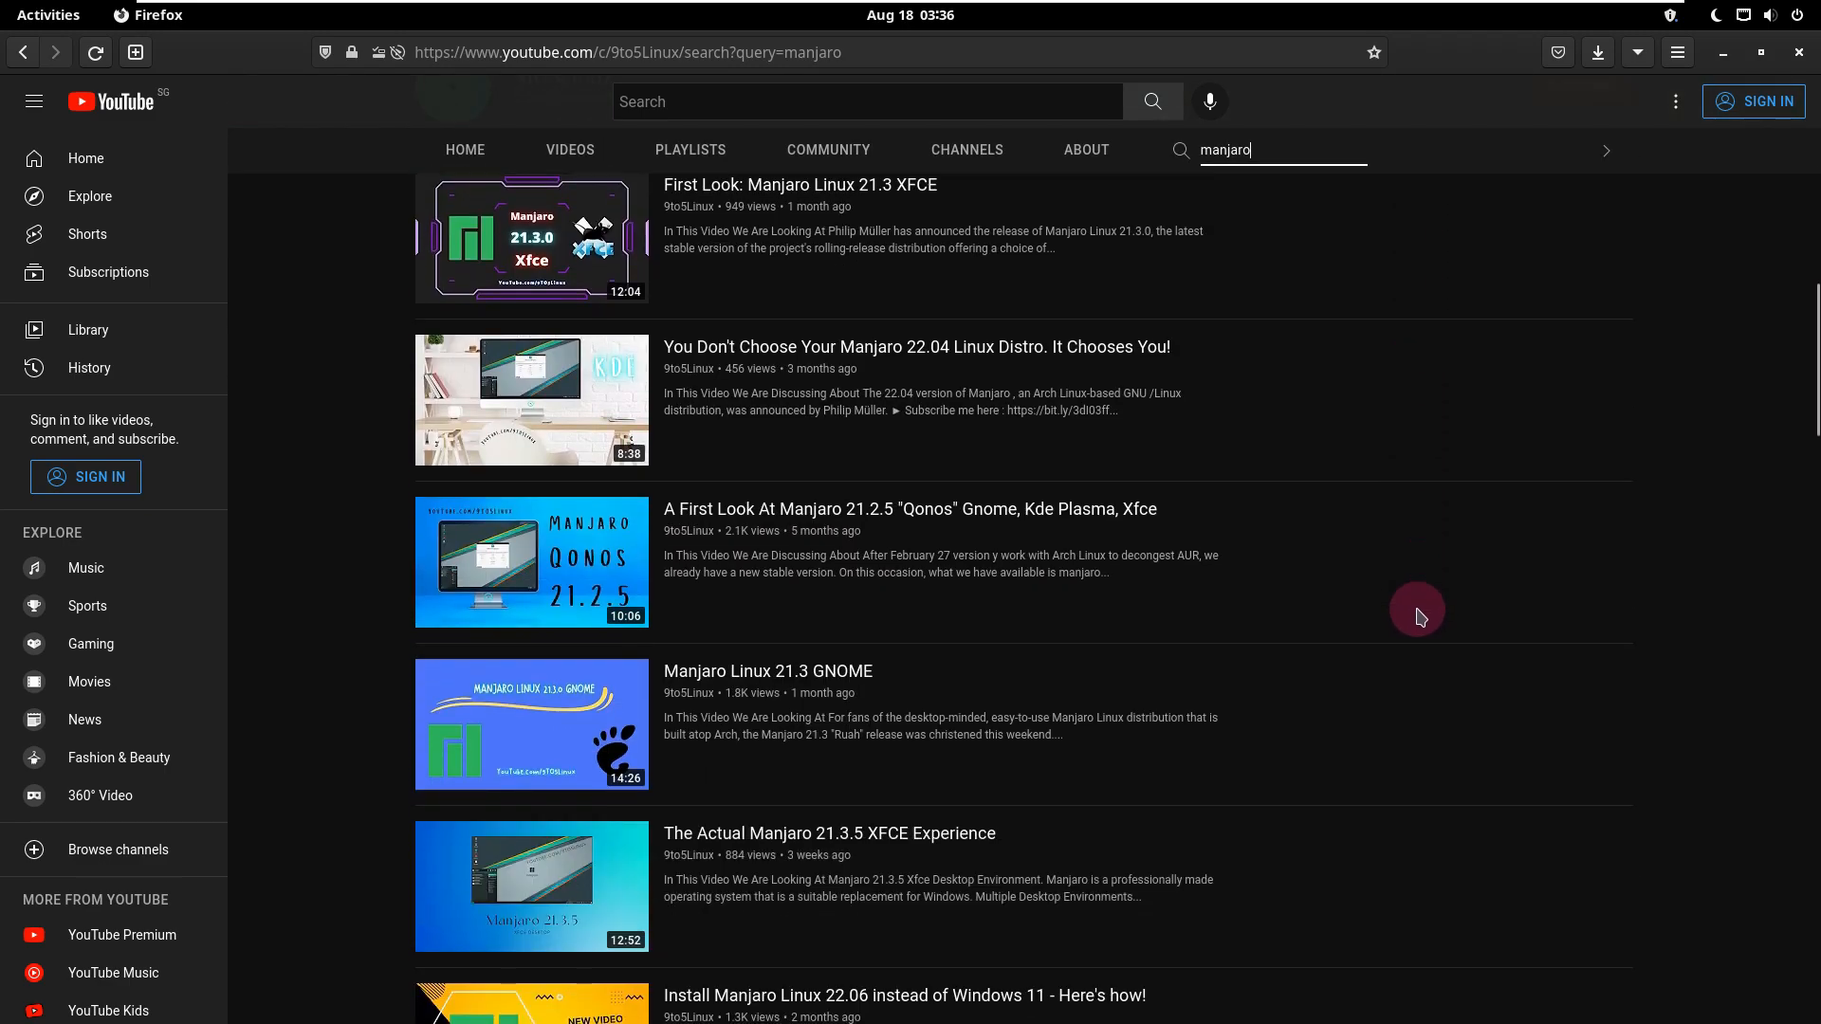
scroll(1420, 615, down, 1)
scroll(1419, 614, down, 6)
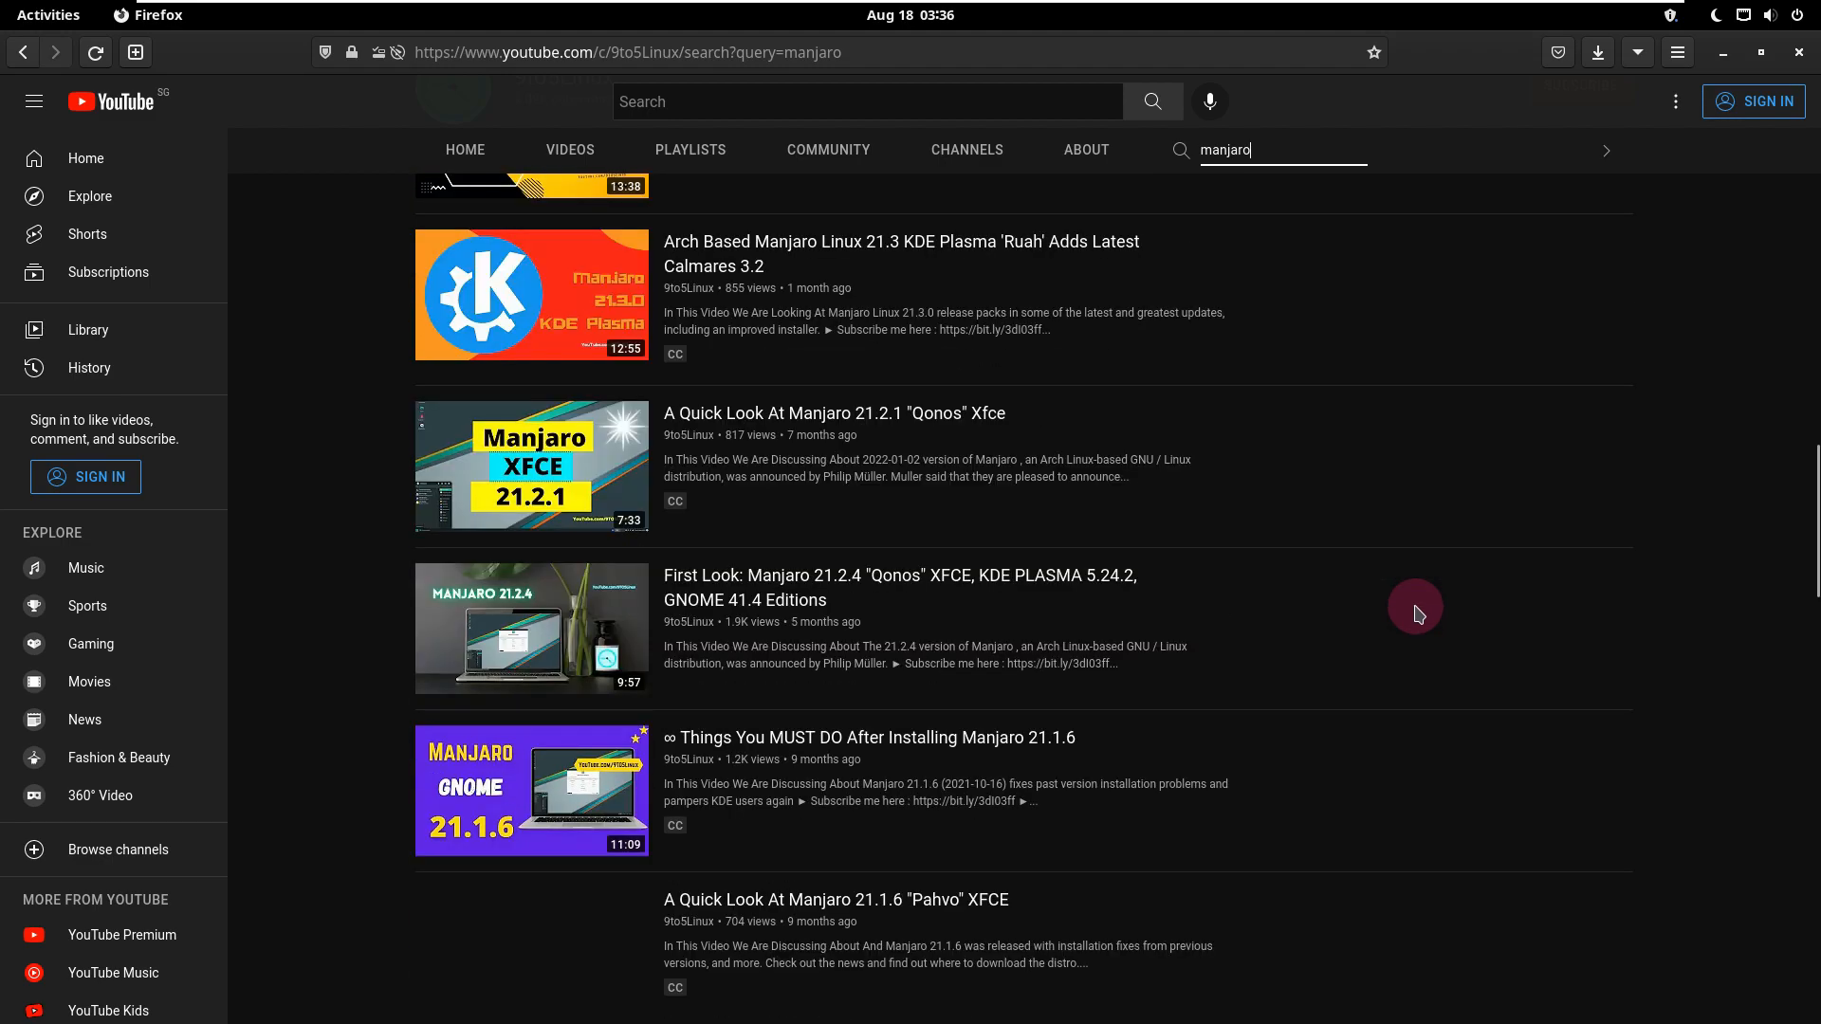
scroll(1416, 612, down, 2)
scroll(1417, 612, up, 10)
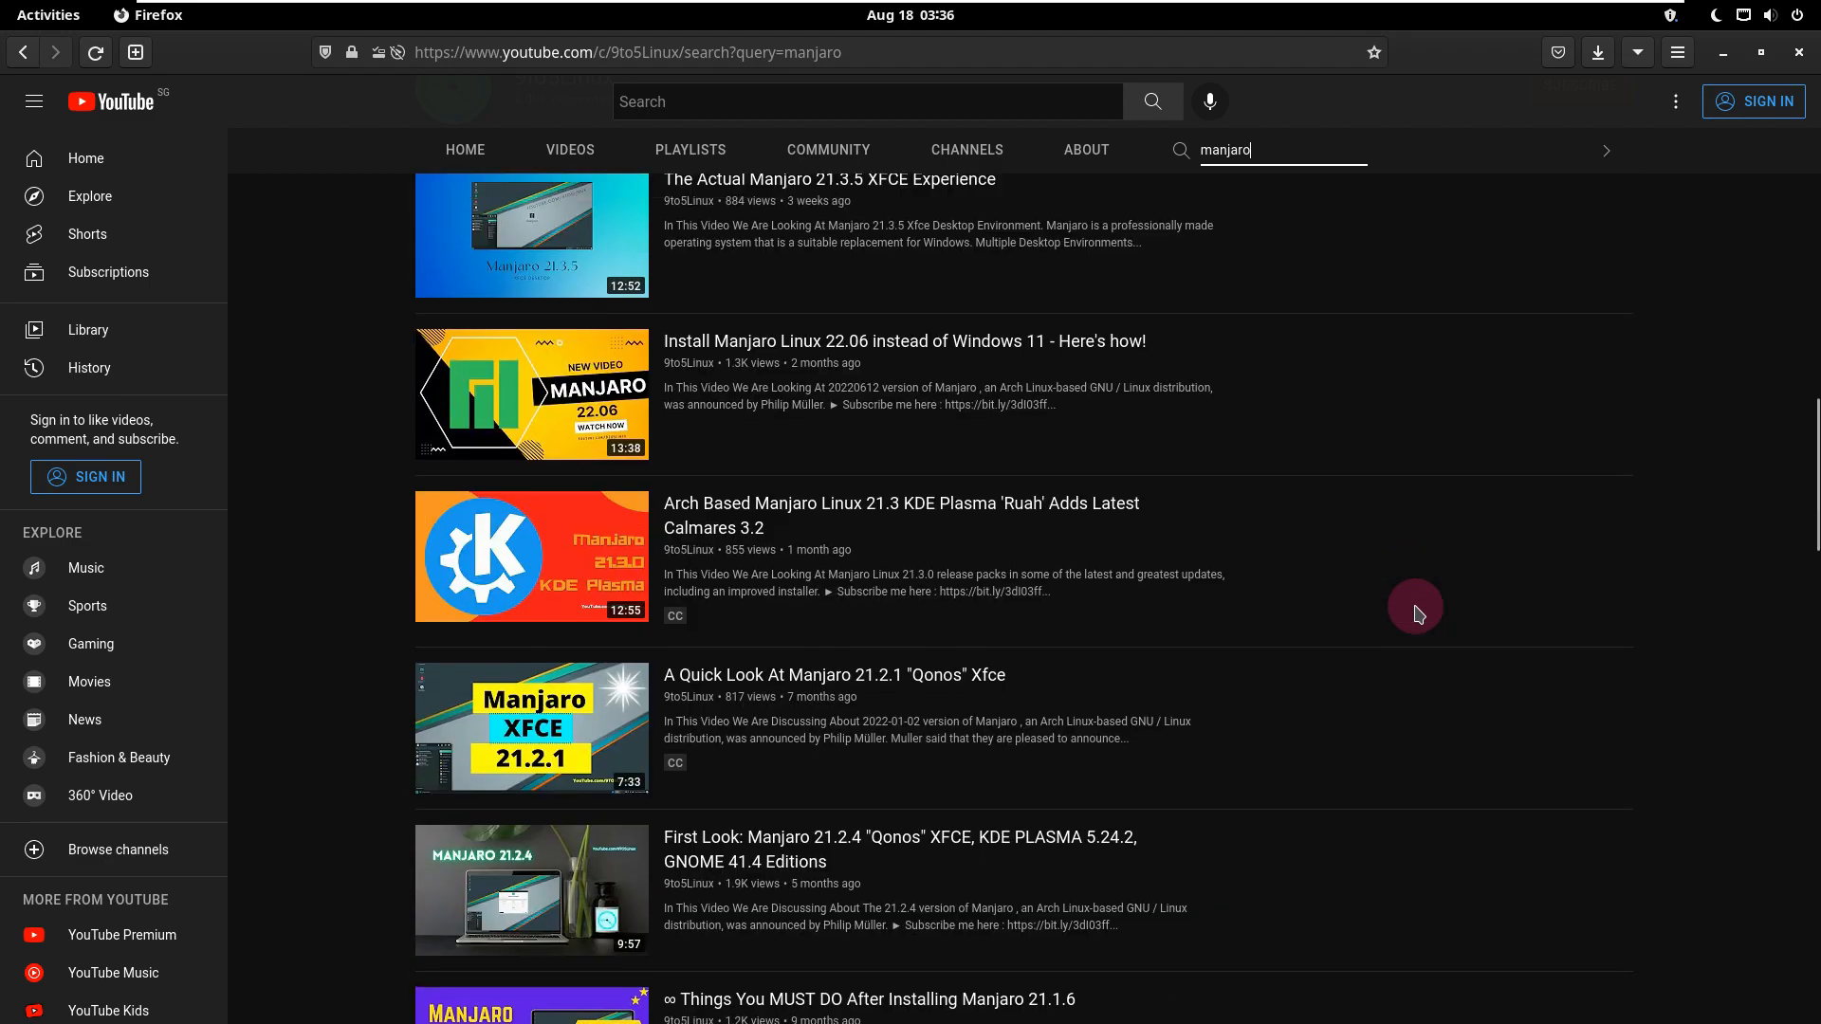
scroll(1416, 612, up, 8)
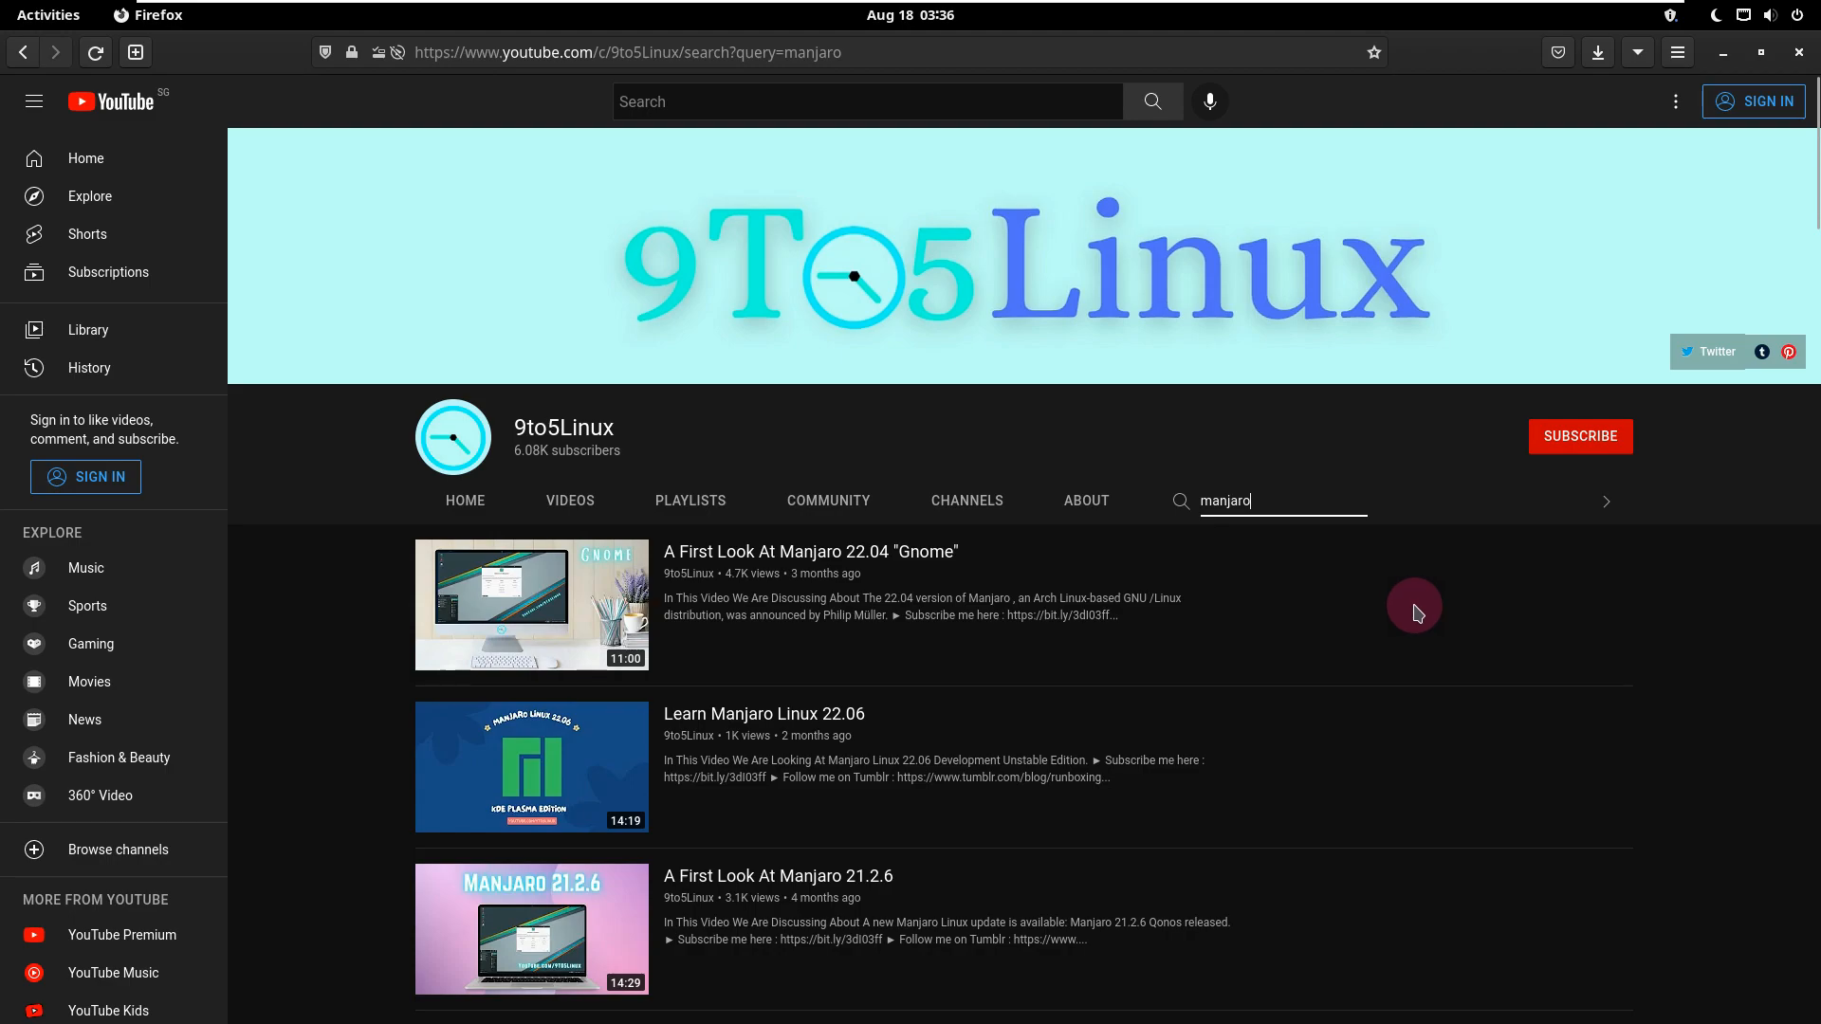
Step: Try to subscribe to the 9to5Linux channel and open its About page
click(1566, 435)
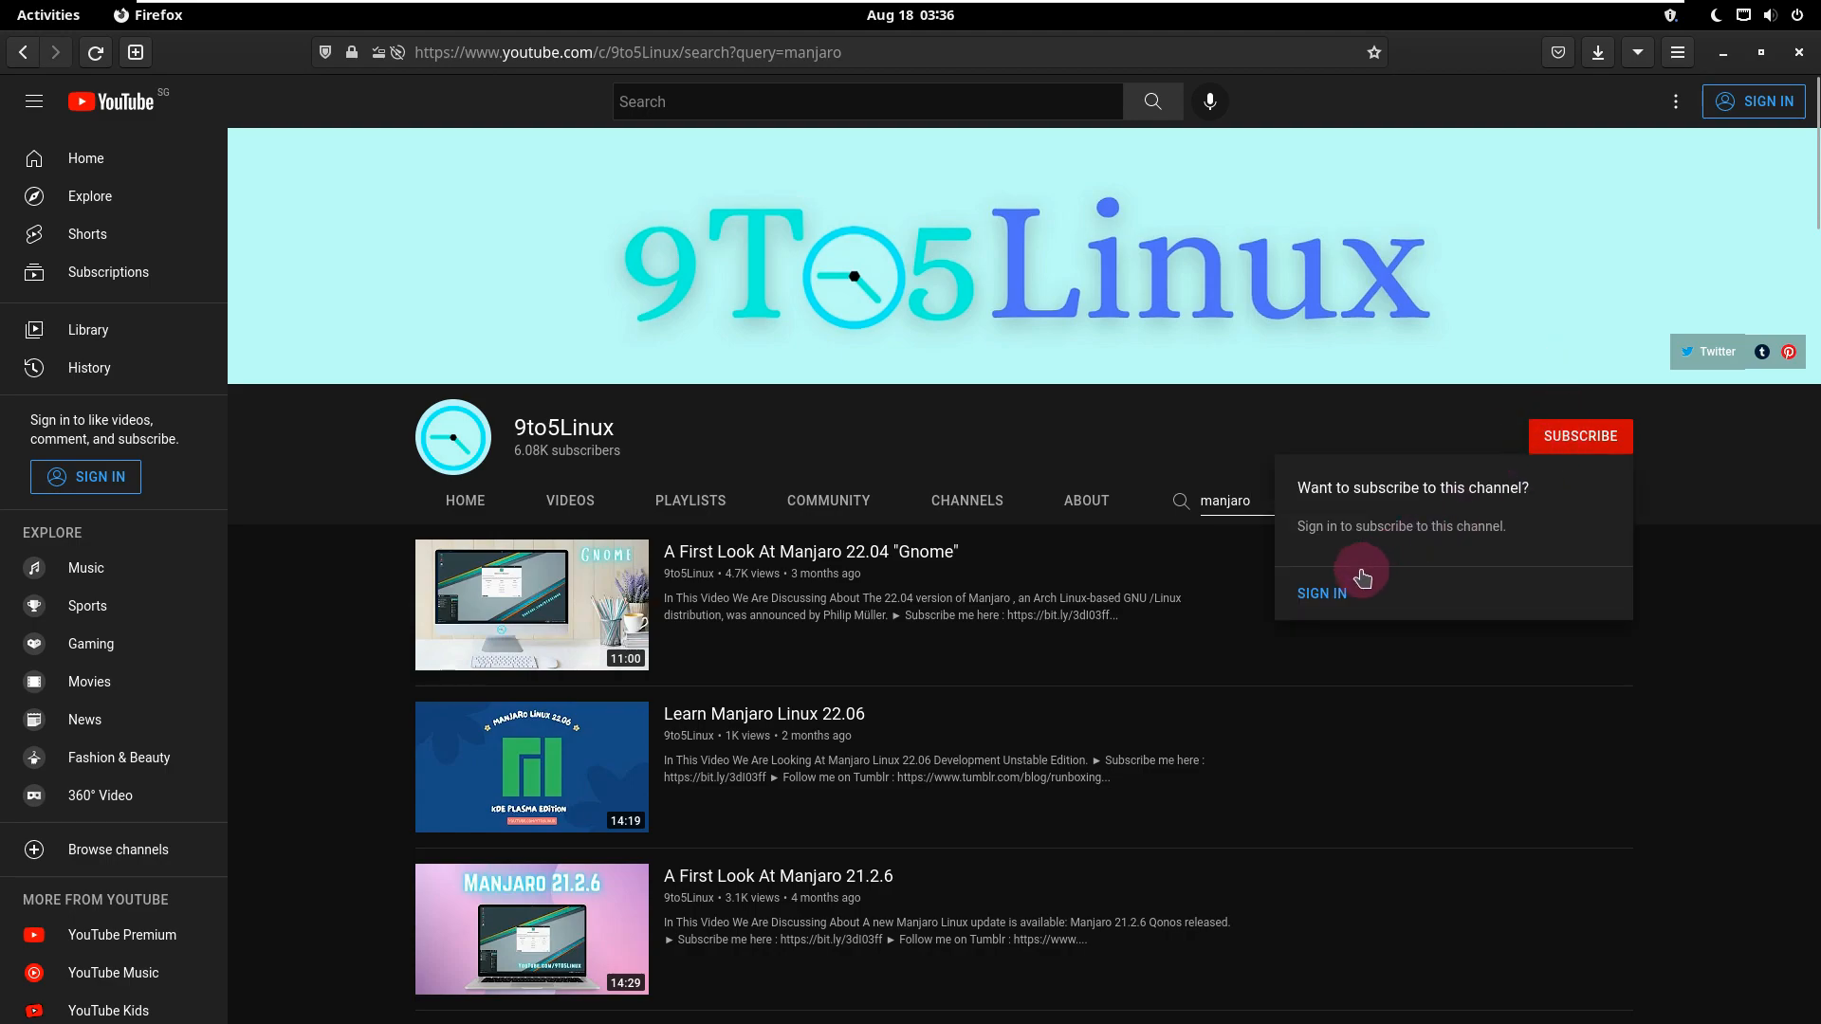
click(1103, 503)
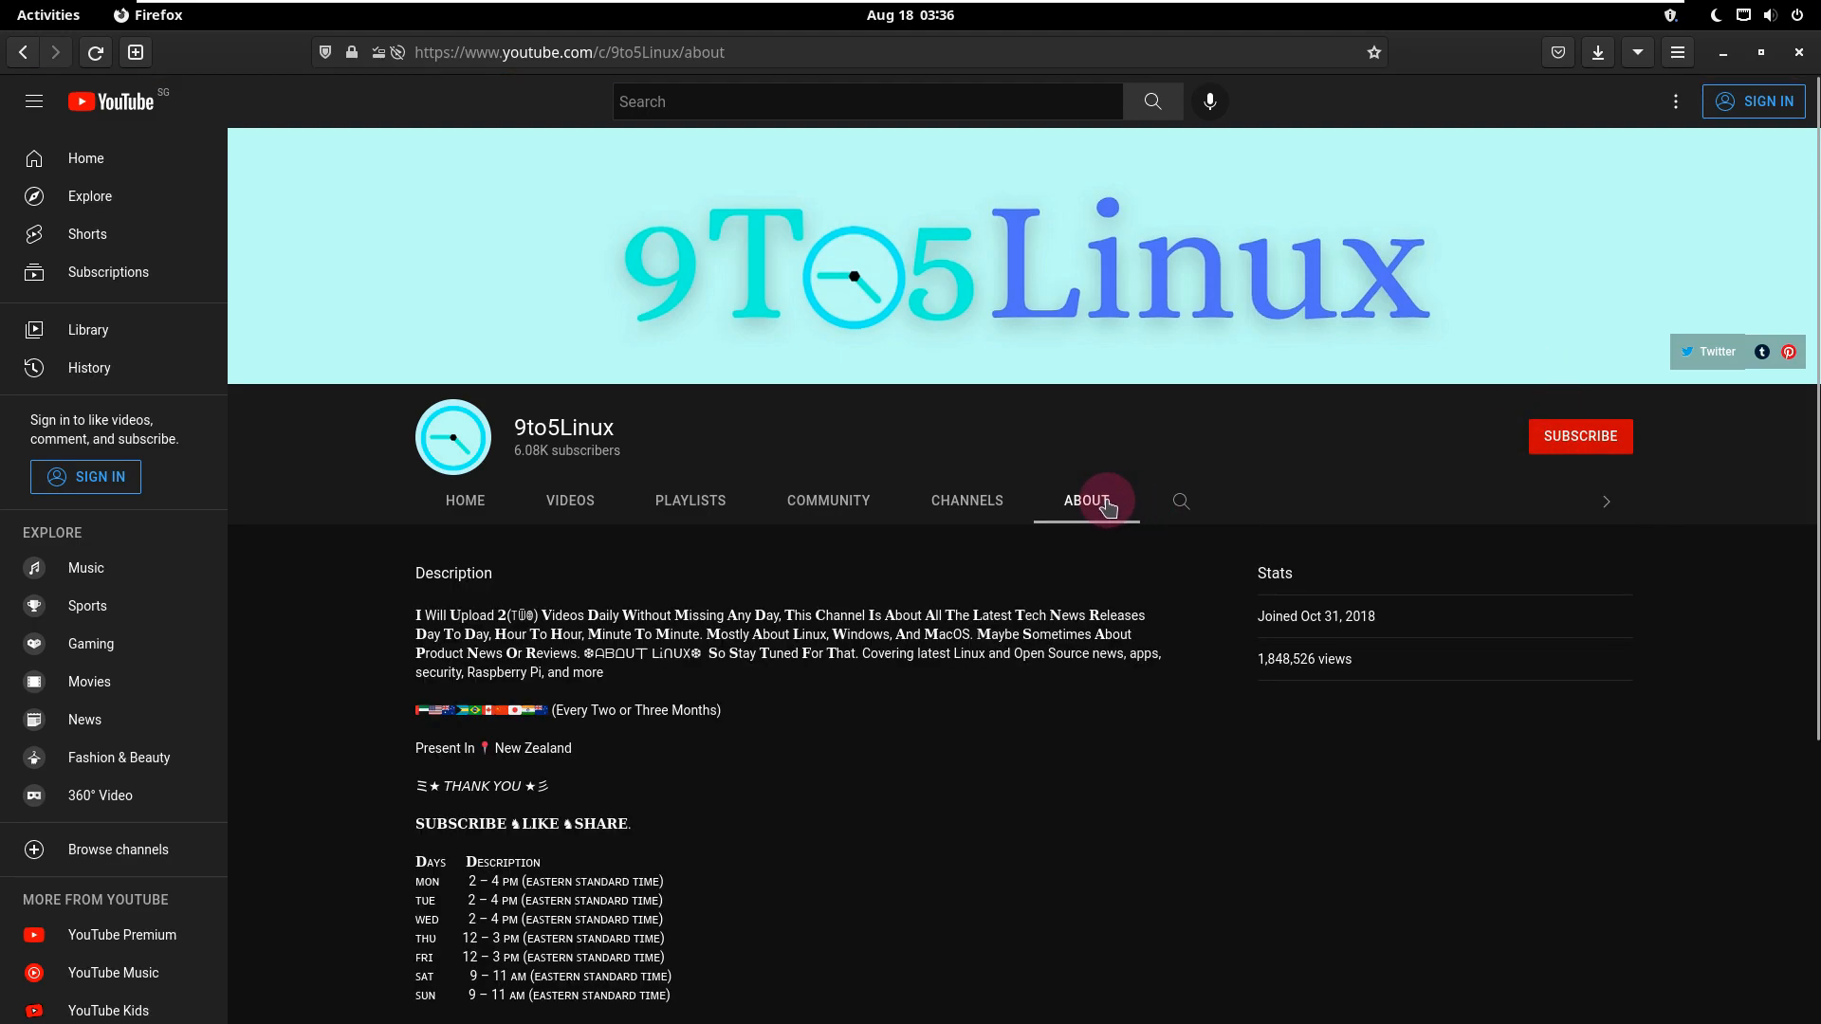
Step: Highlight the opening upload statement and the weekly upload schedule in the channel's description
drag(782, 615, 416, 614)
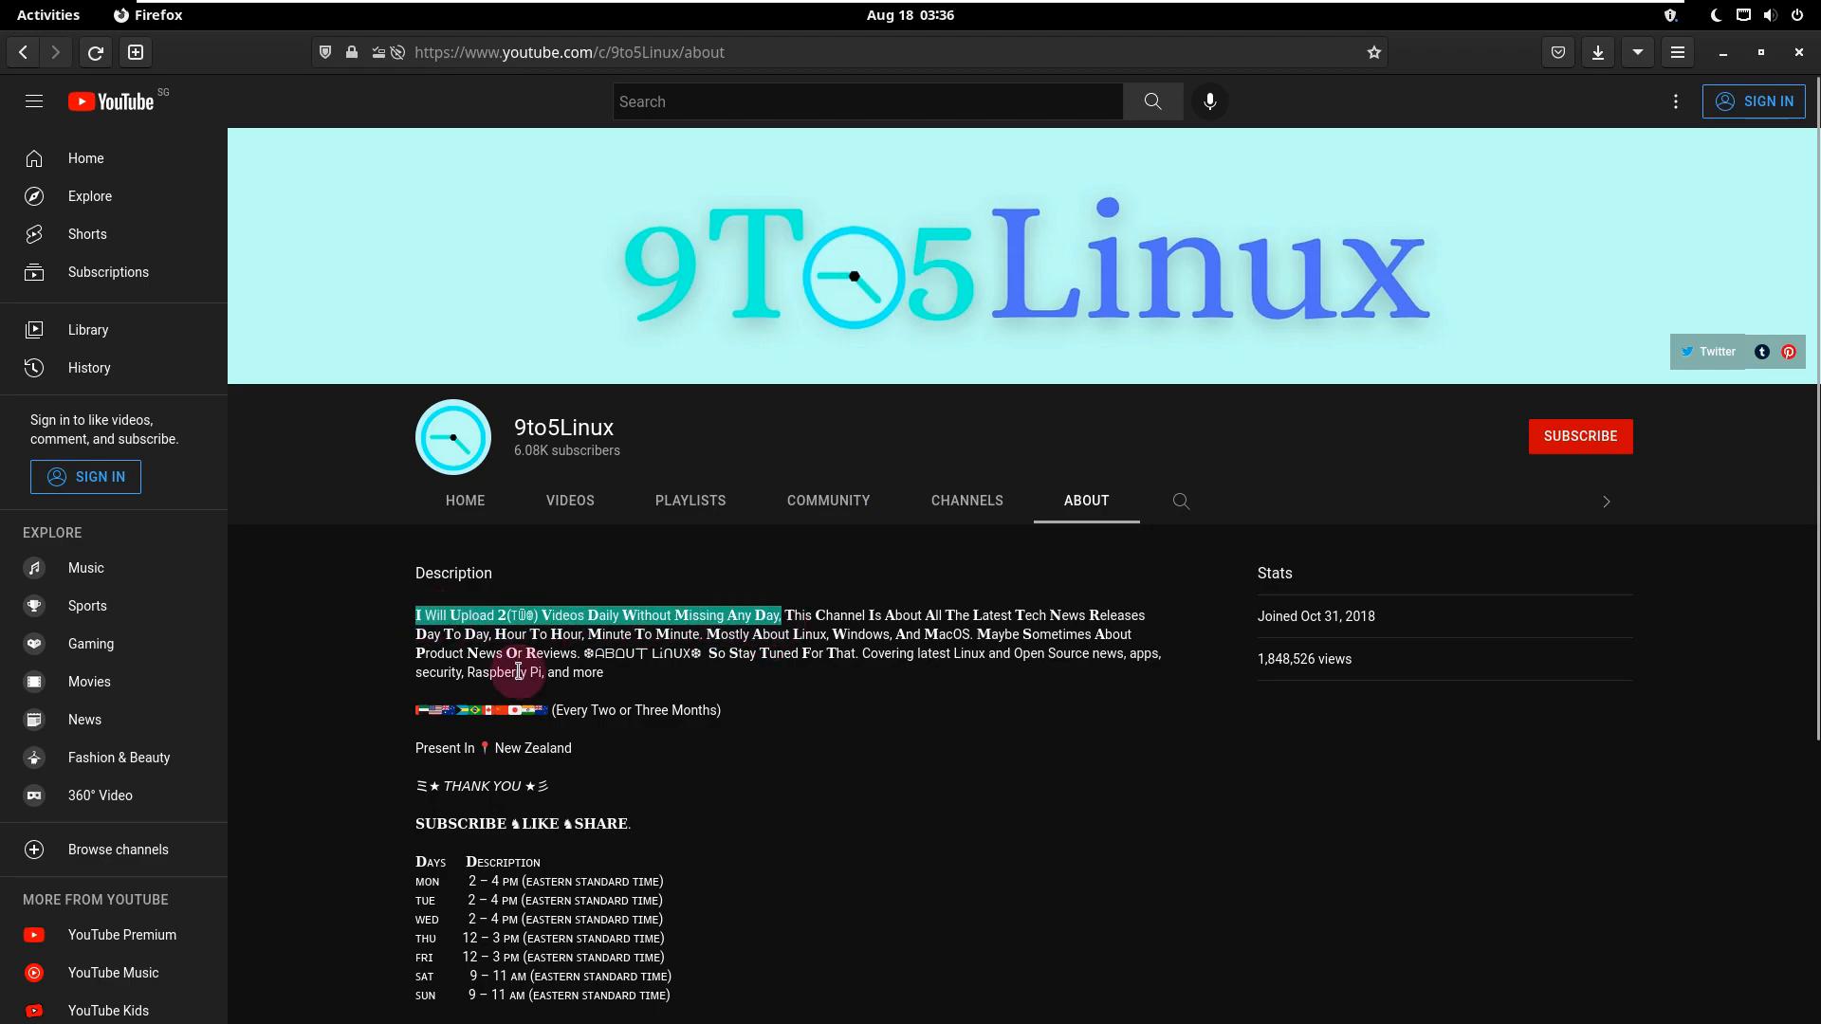
scroll(626, 758, down, 2)
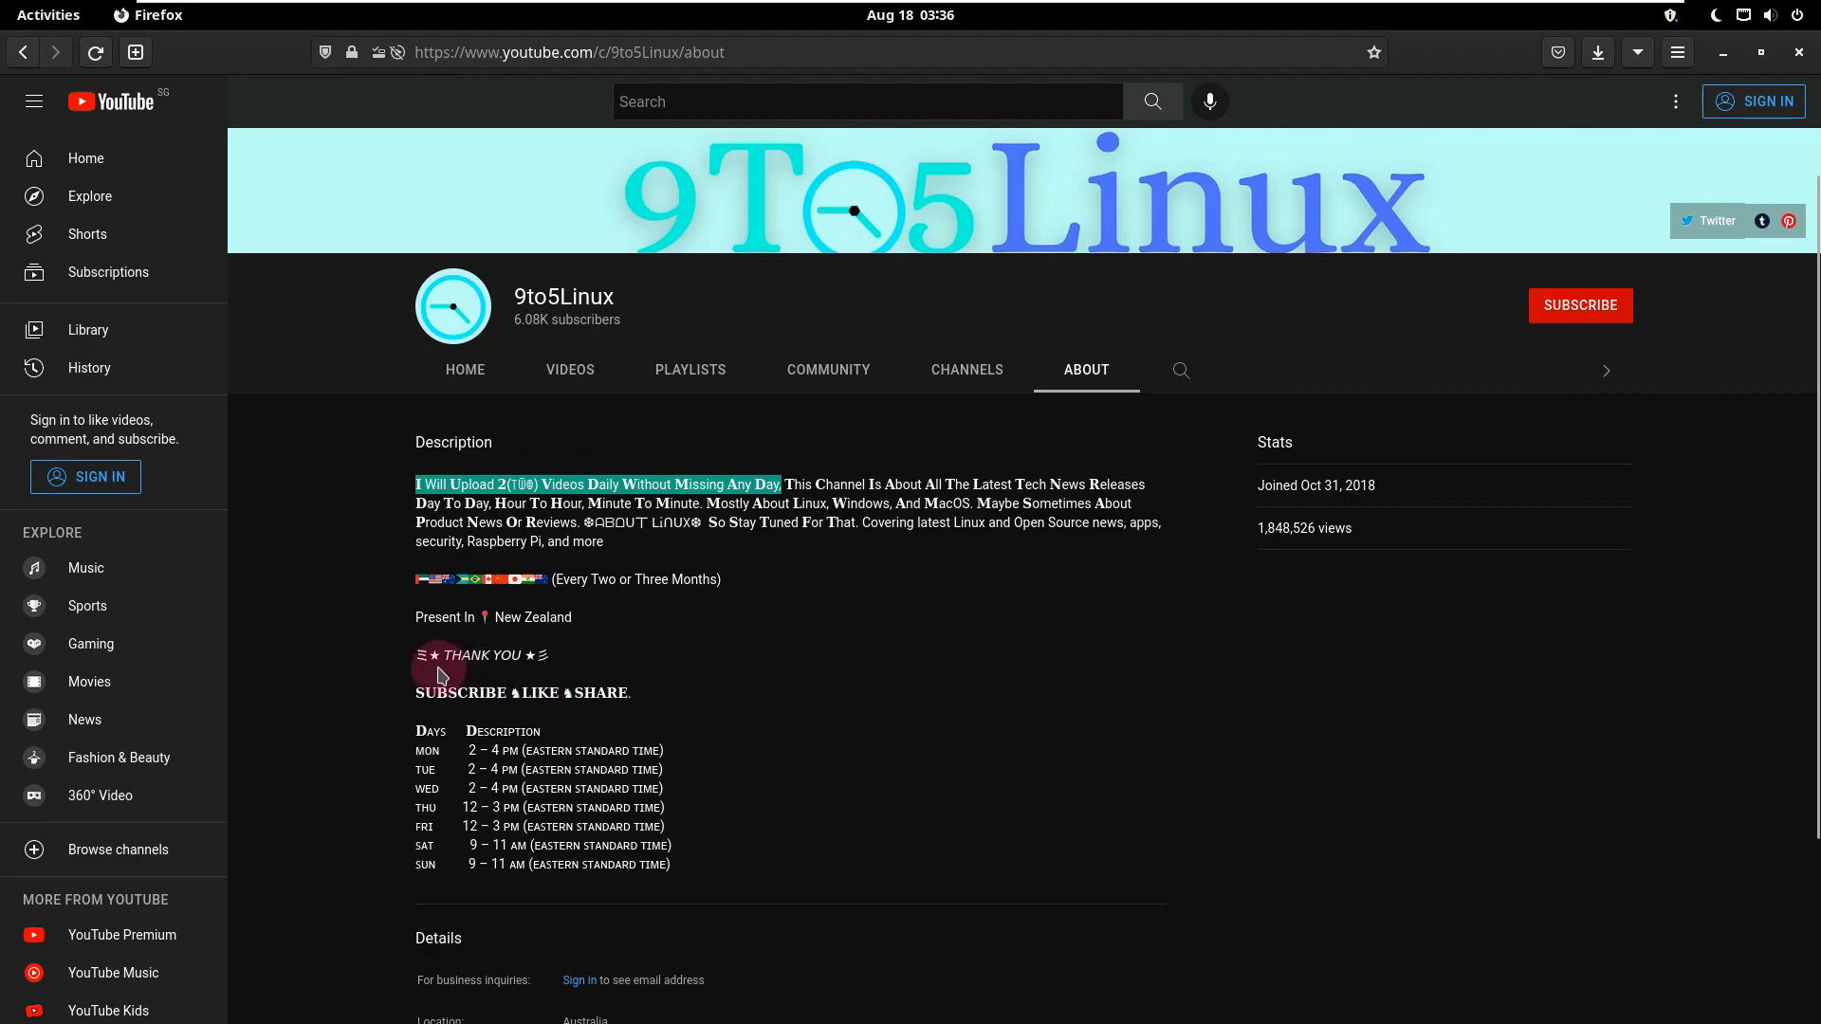
drag(420, 693, 692, 857)
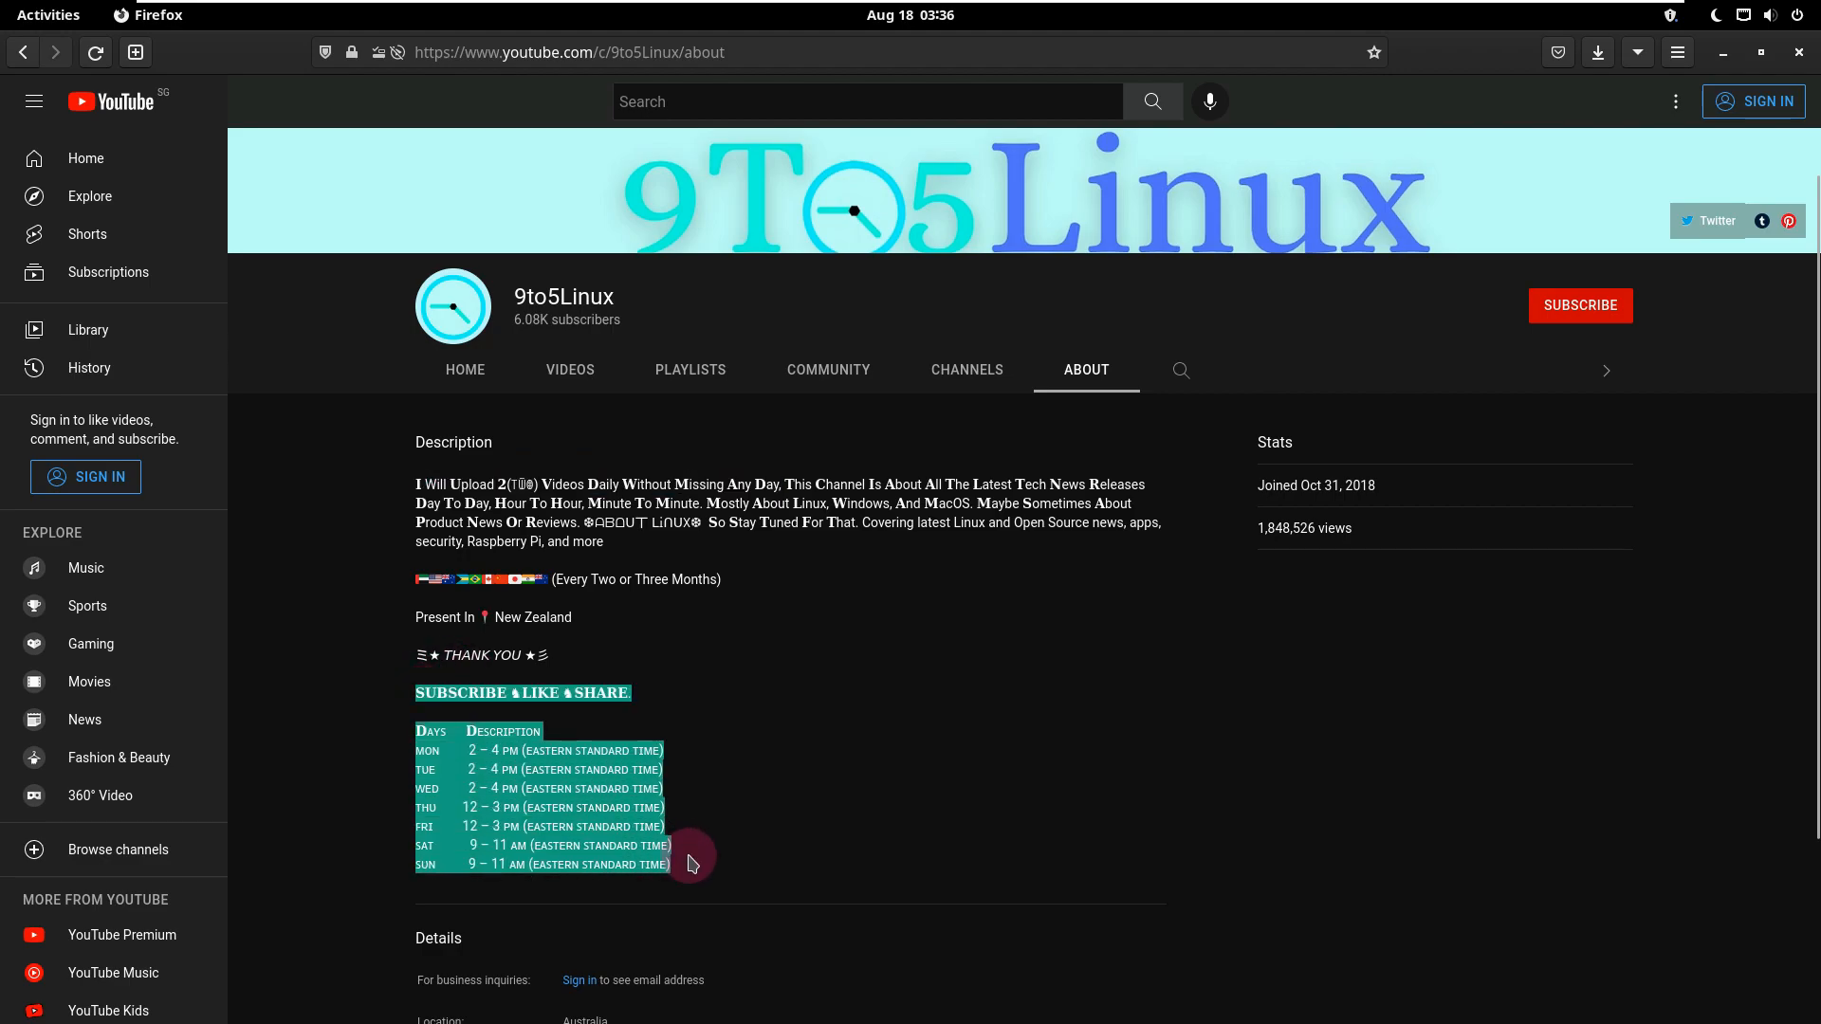
scroll(1019, 768, up, 2)
Step: Try to subscribe to the channel from its About page and close the browser
click(1577, 439)
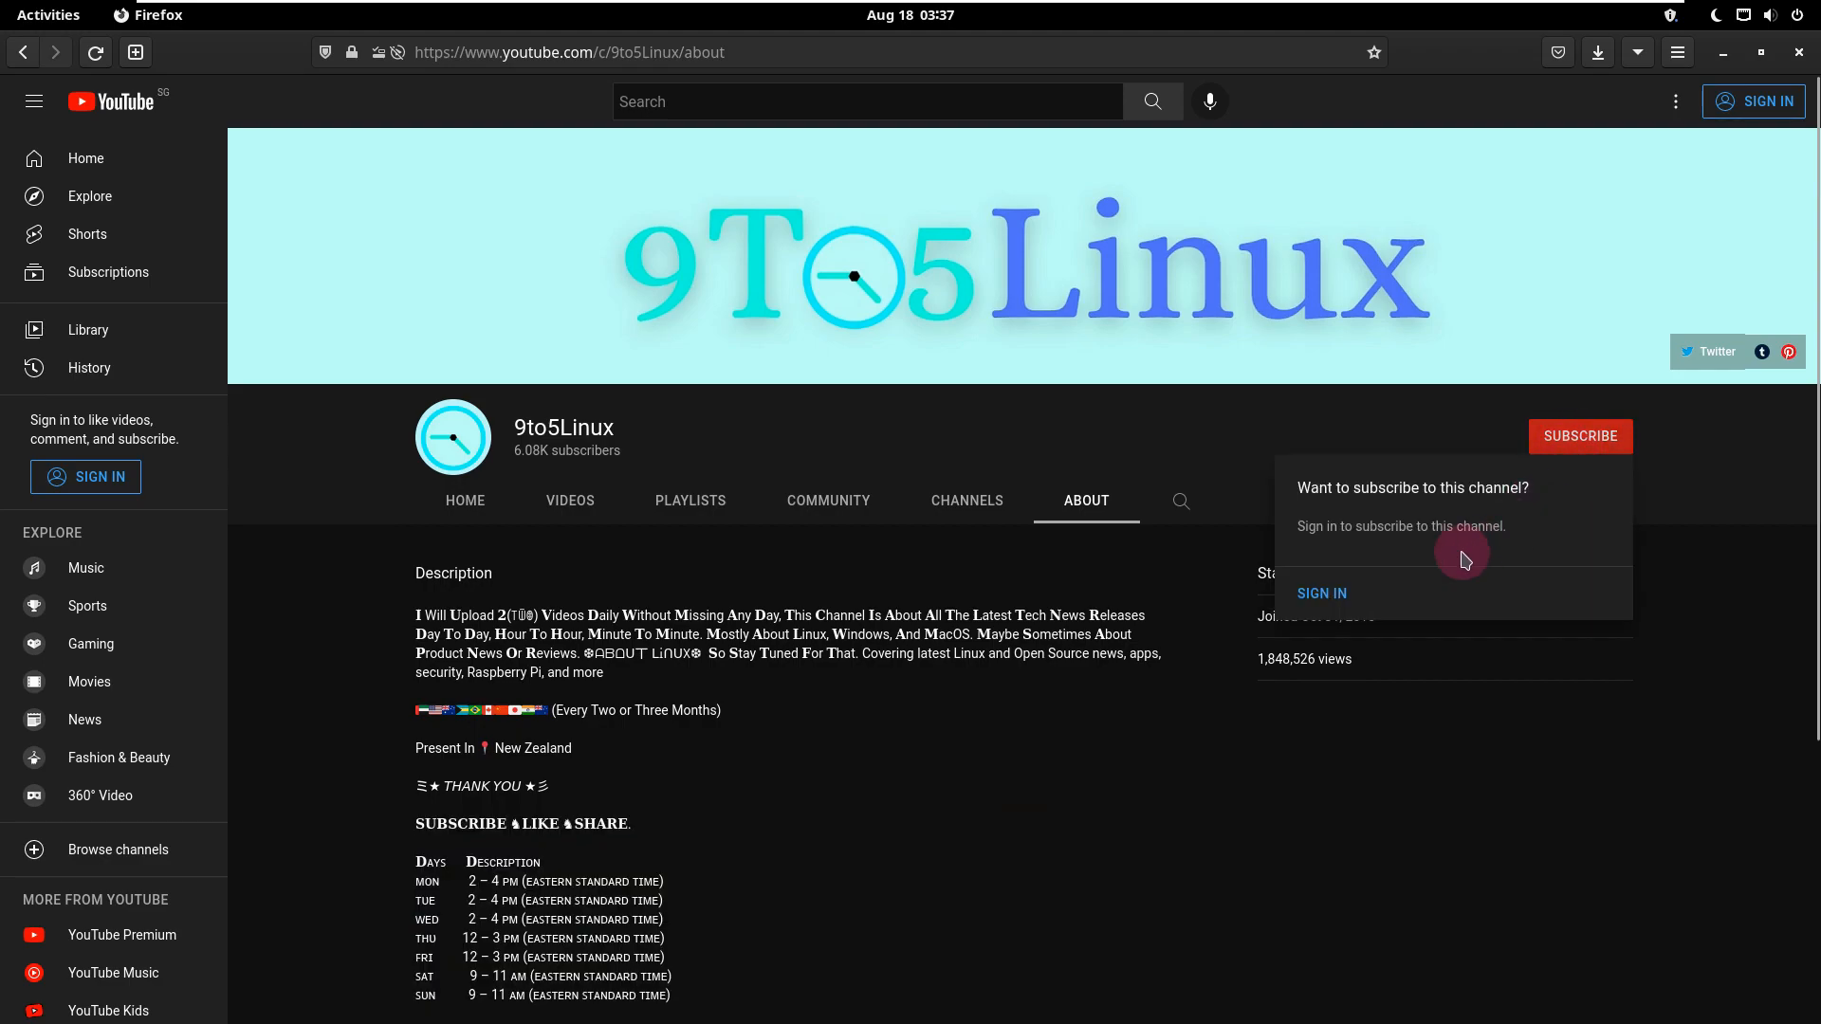
click(1252, 406)
click(1799, 52)
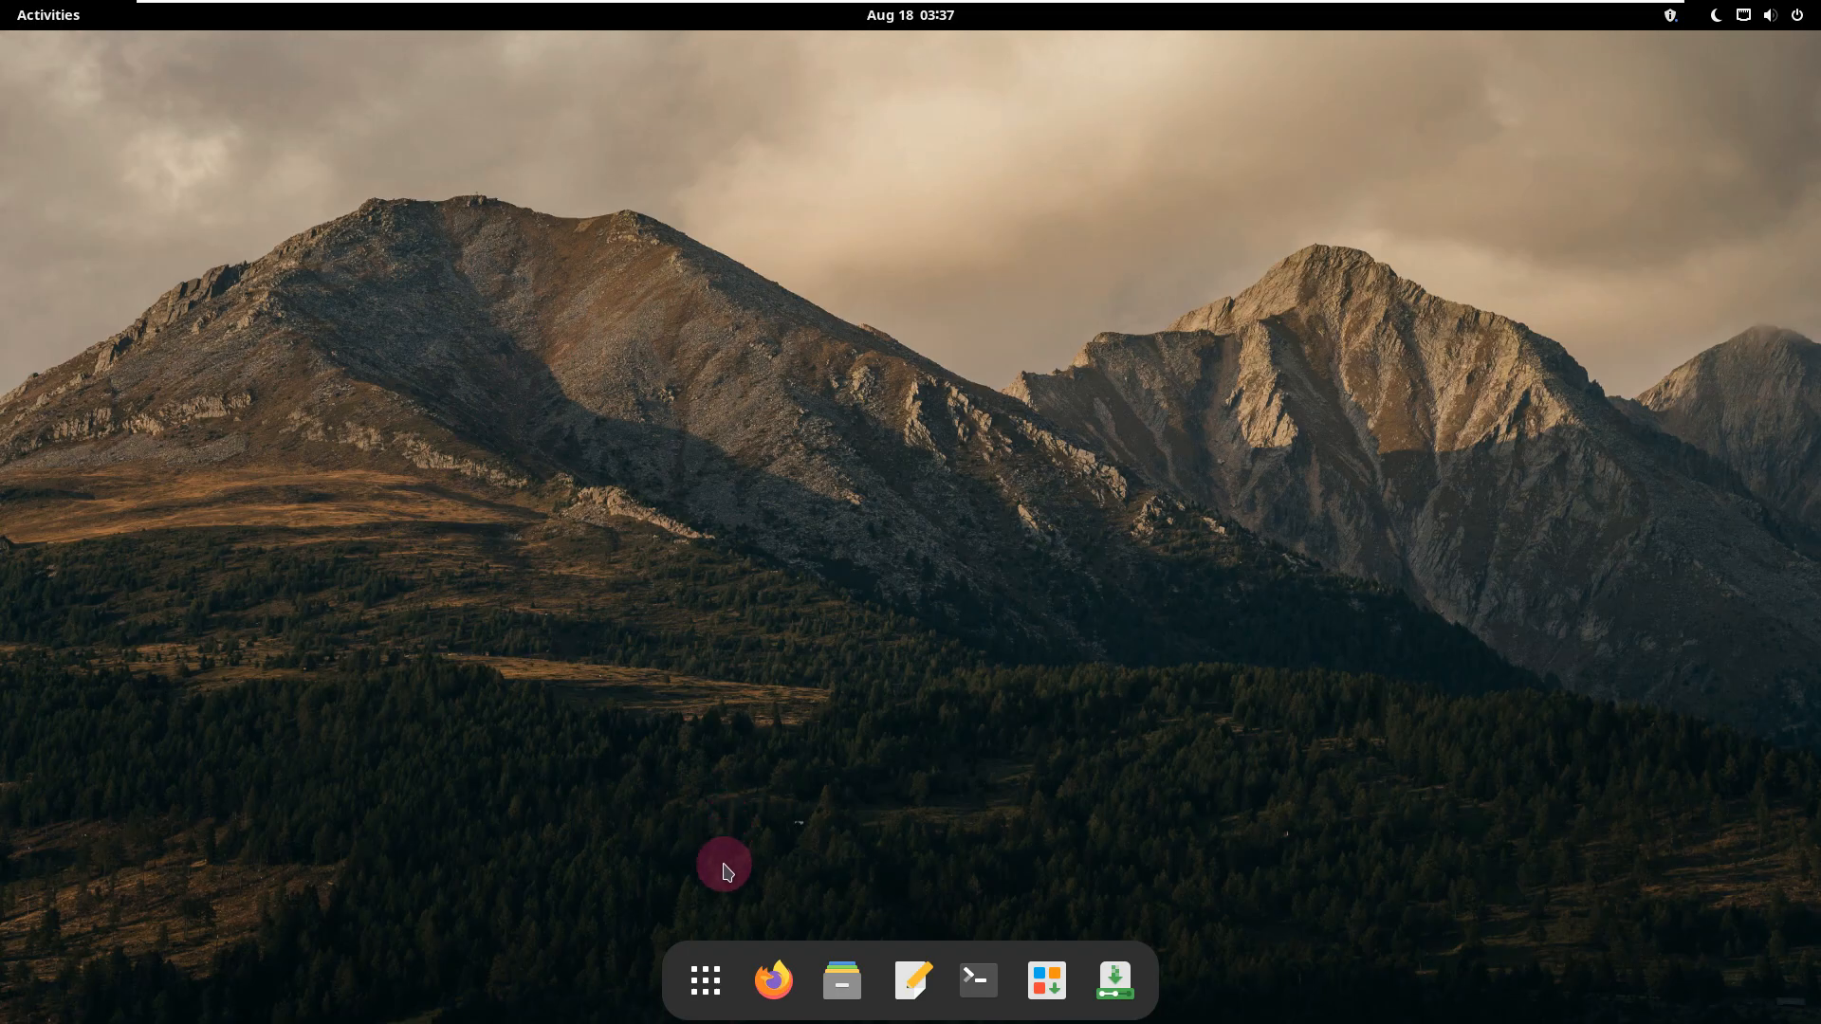
Step: Show all applications, then view the system's About information in Settings and close Settings
click(706, 979)
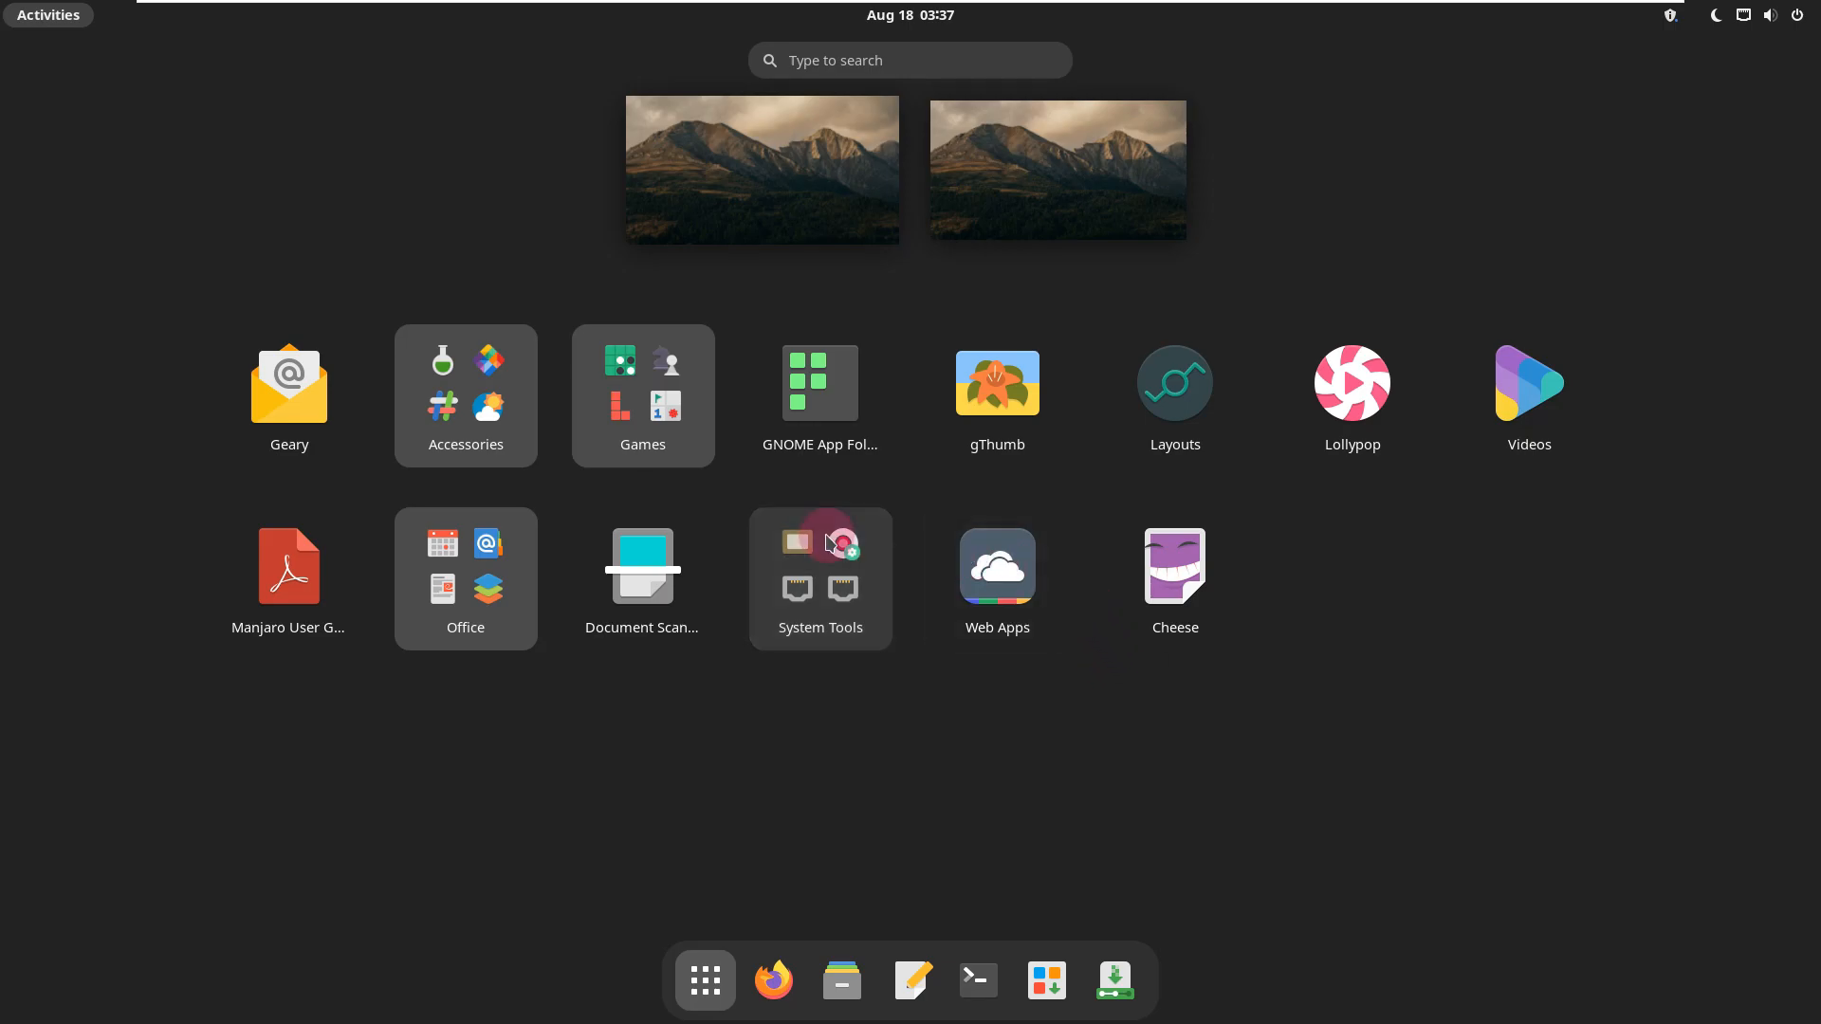
click(1741, 15)
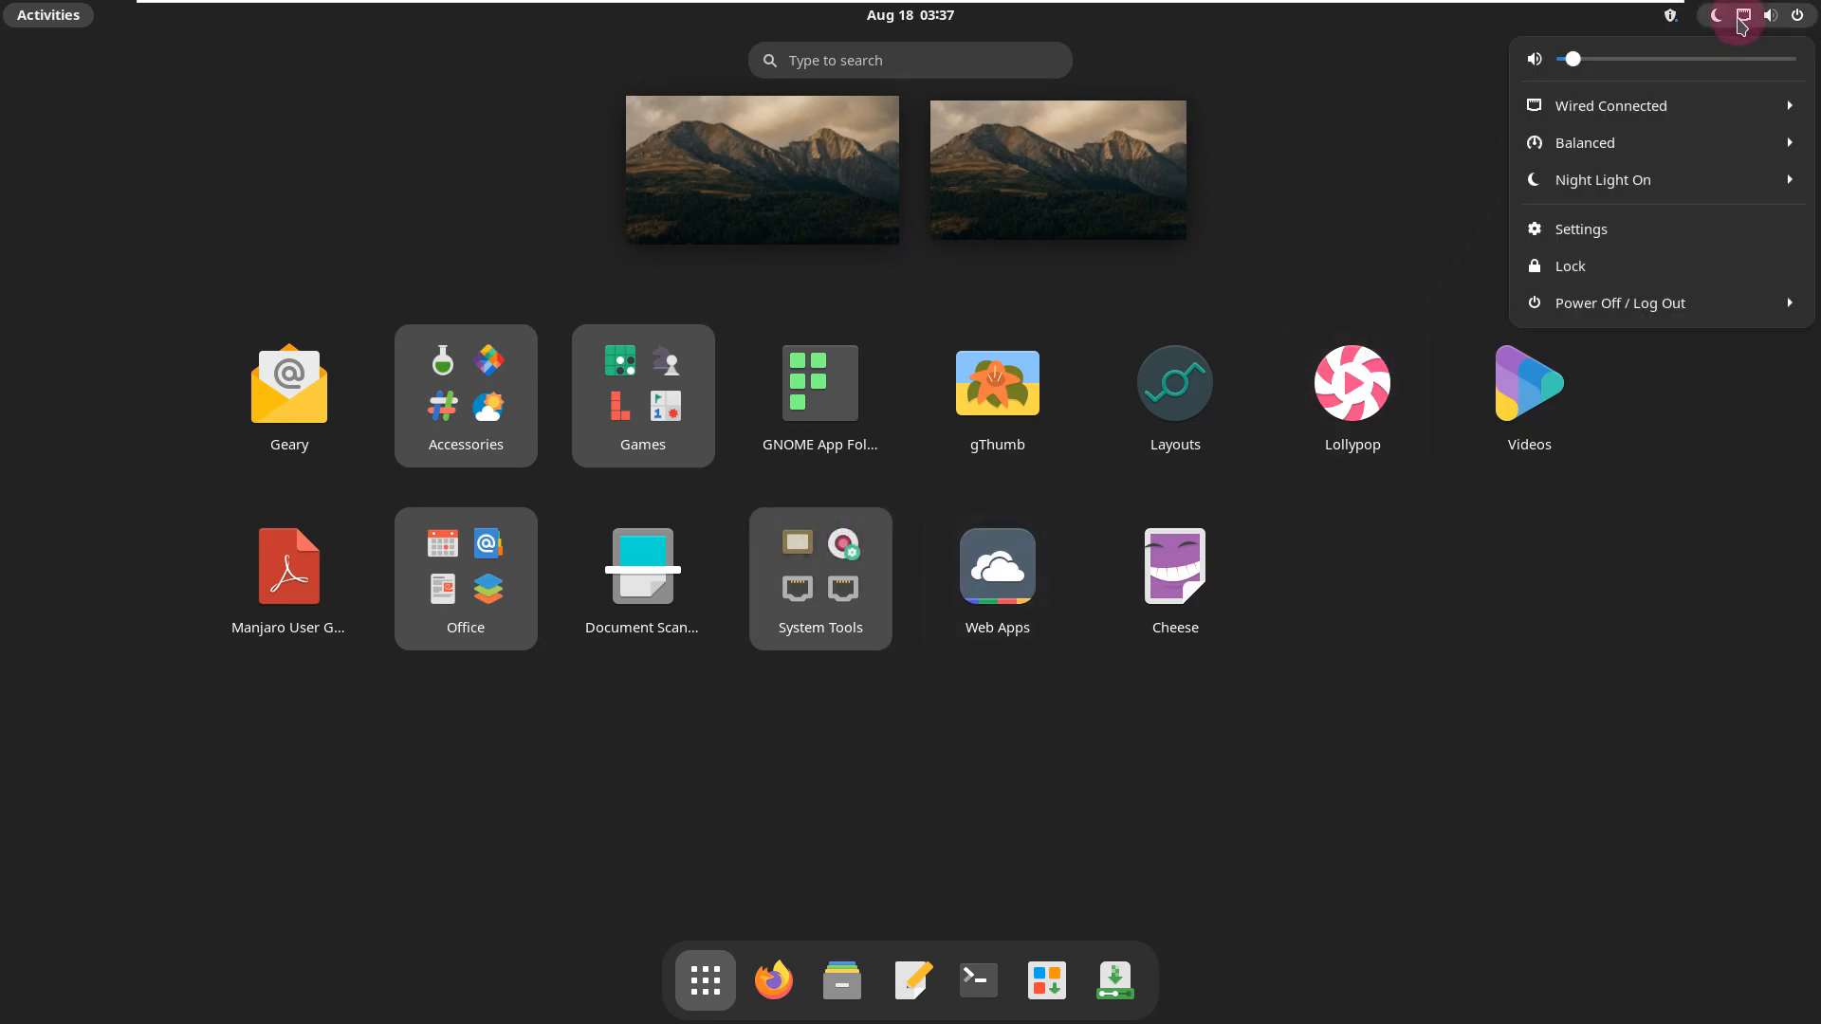
click(1666, 236)
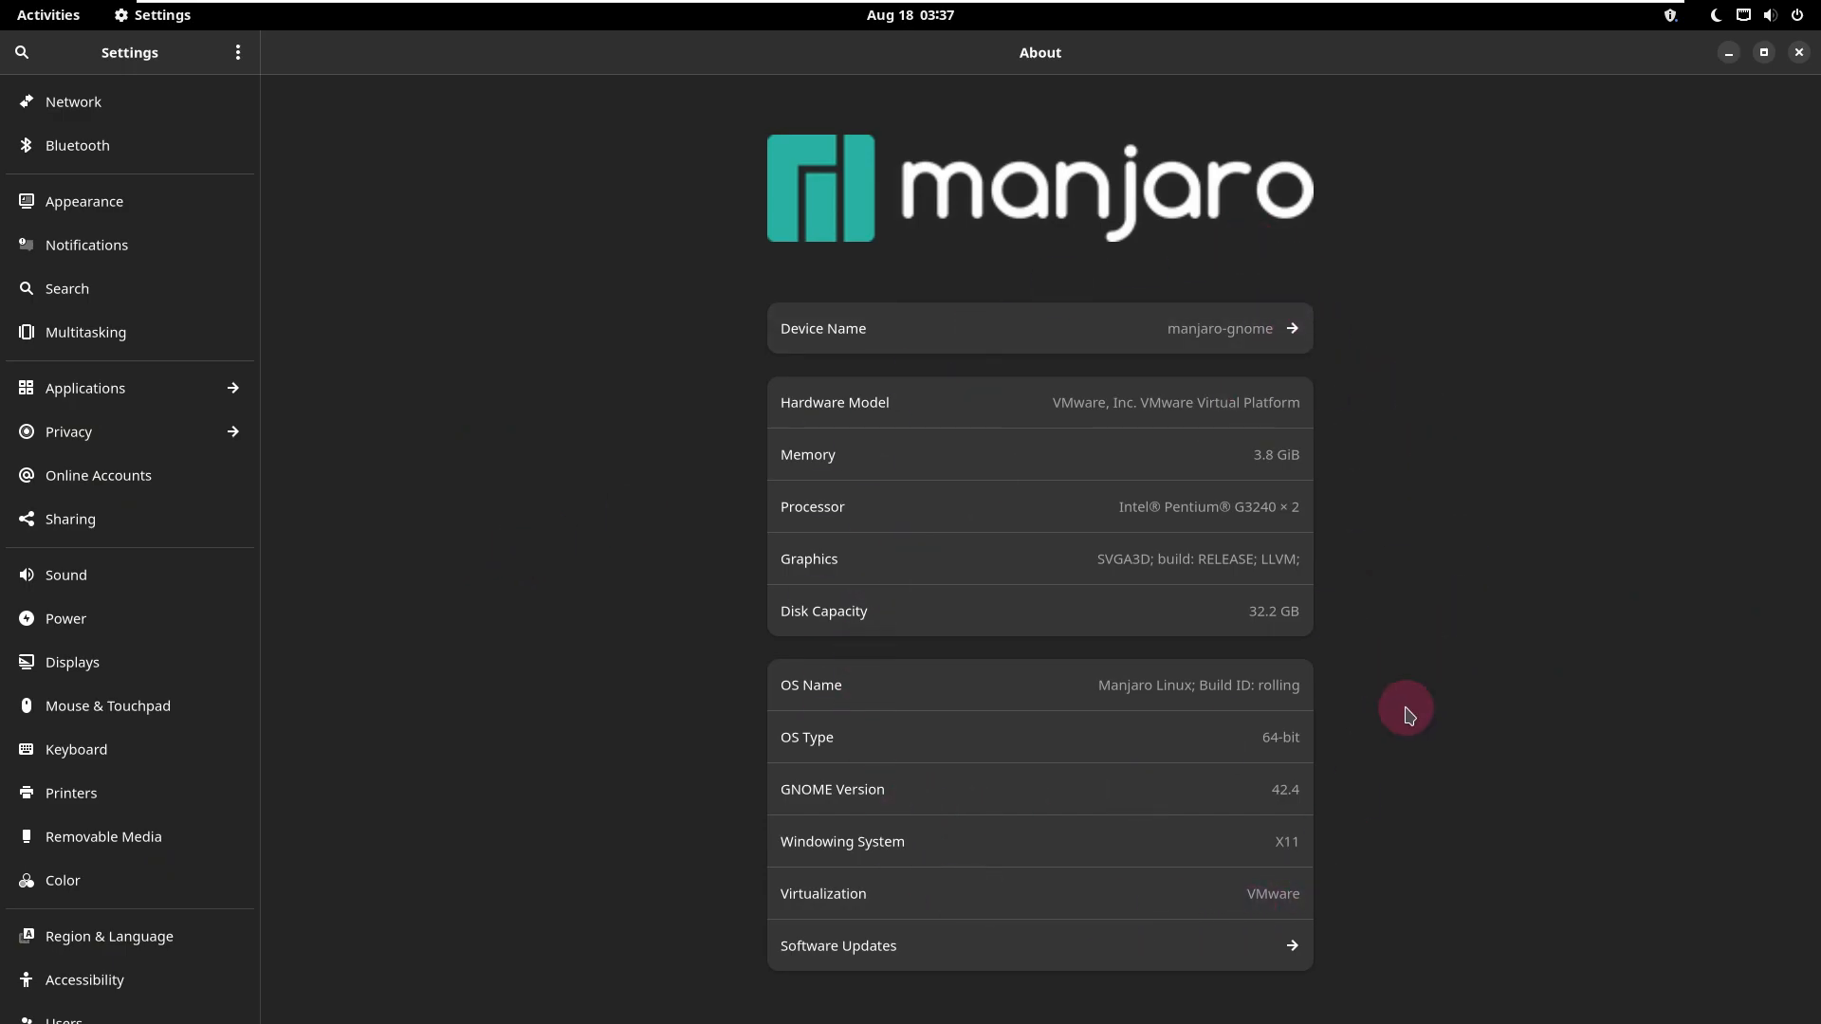
click(1799, 52)
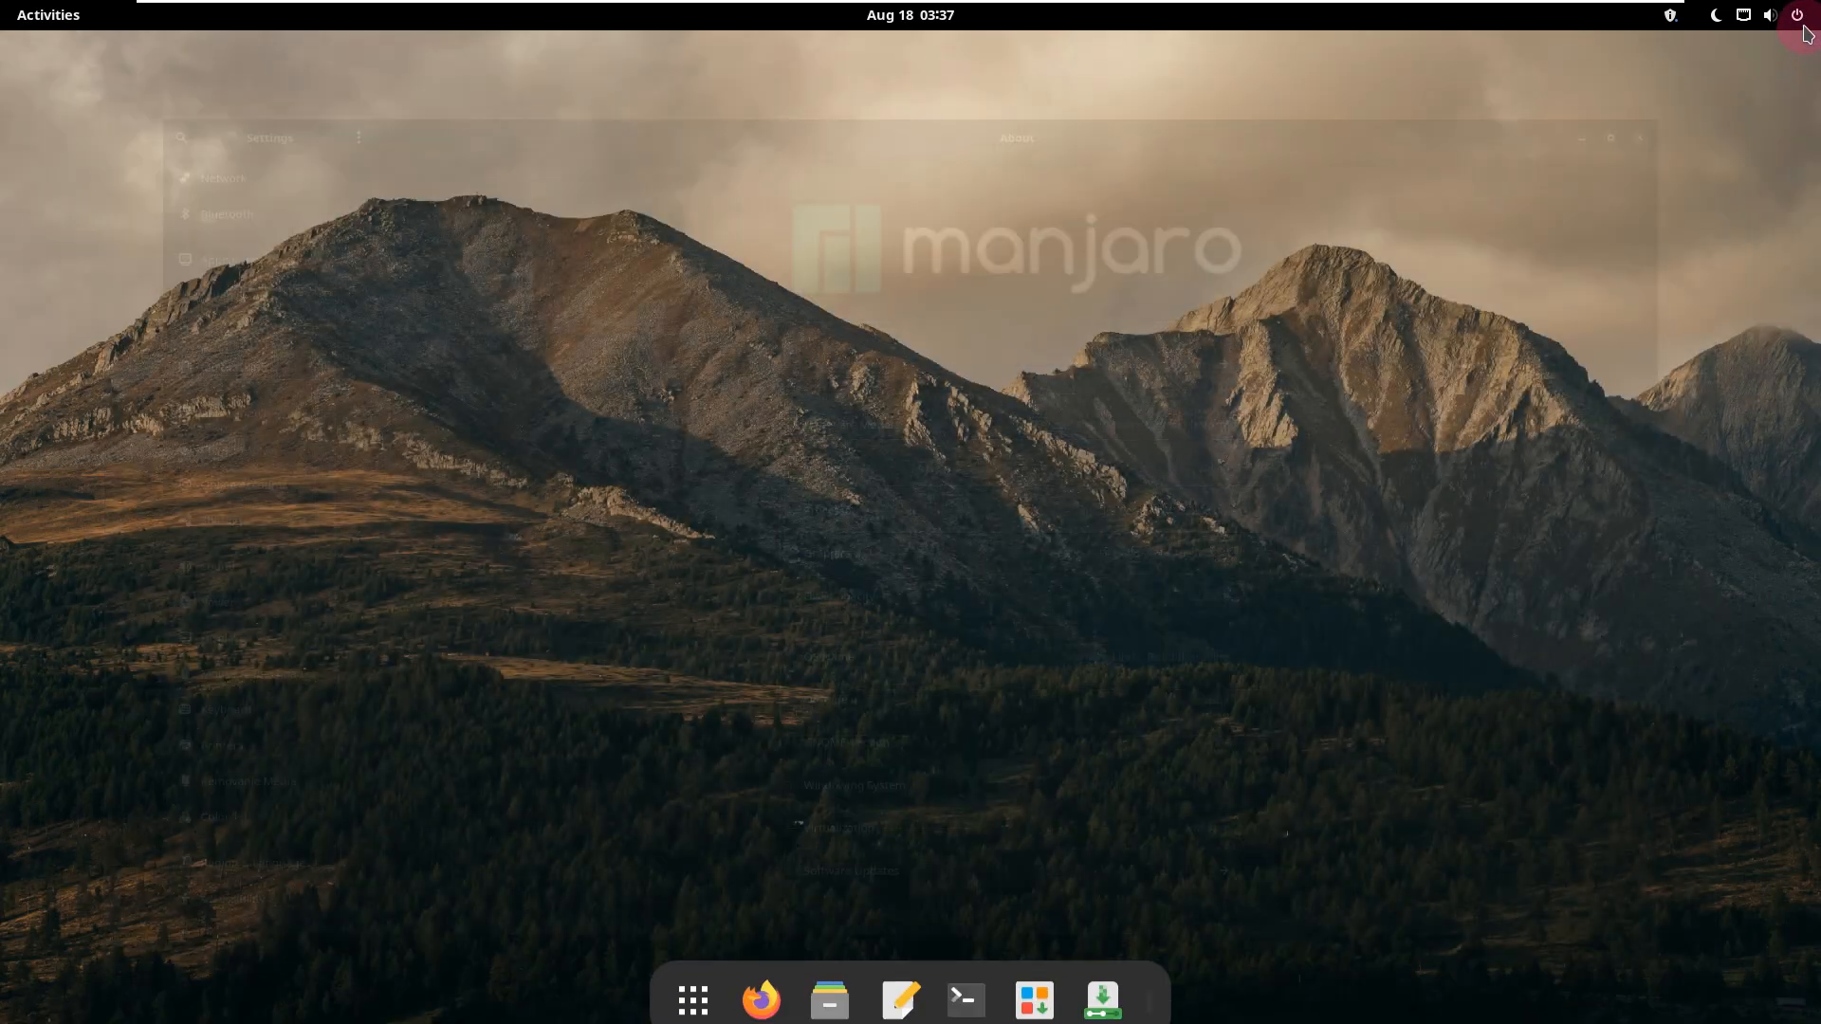
Step: Lock the screen and choose a power option from the lock screen
click(1802, 27)
click(1654, 262)
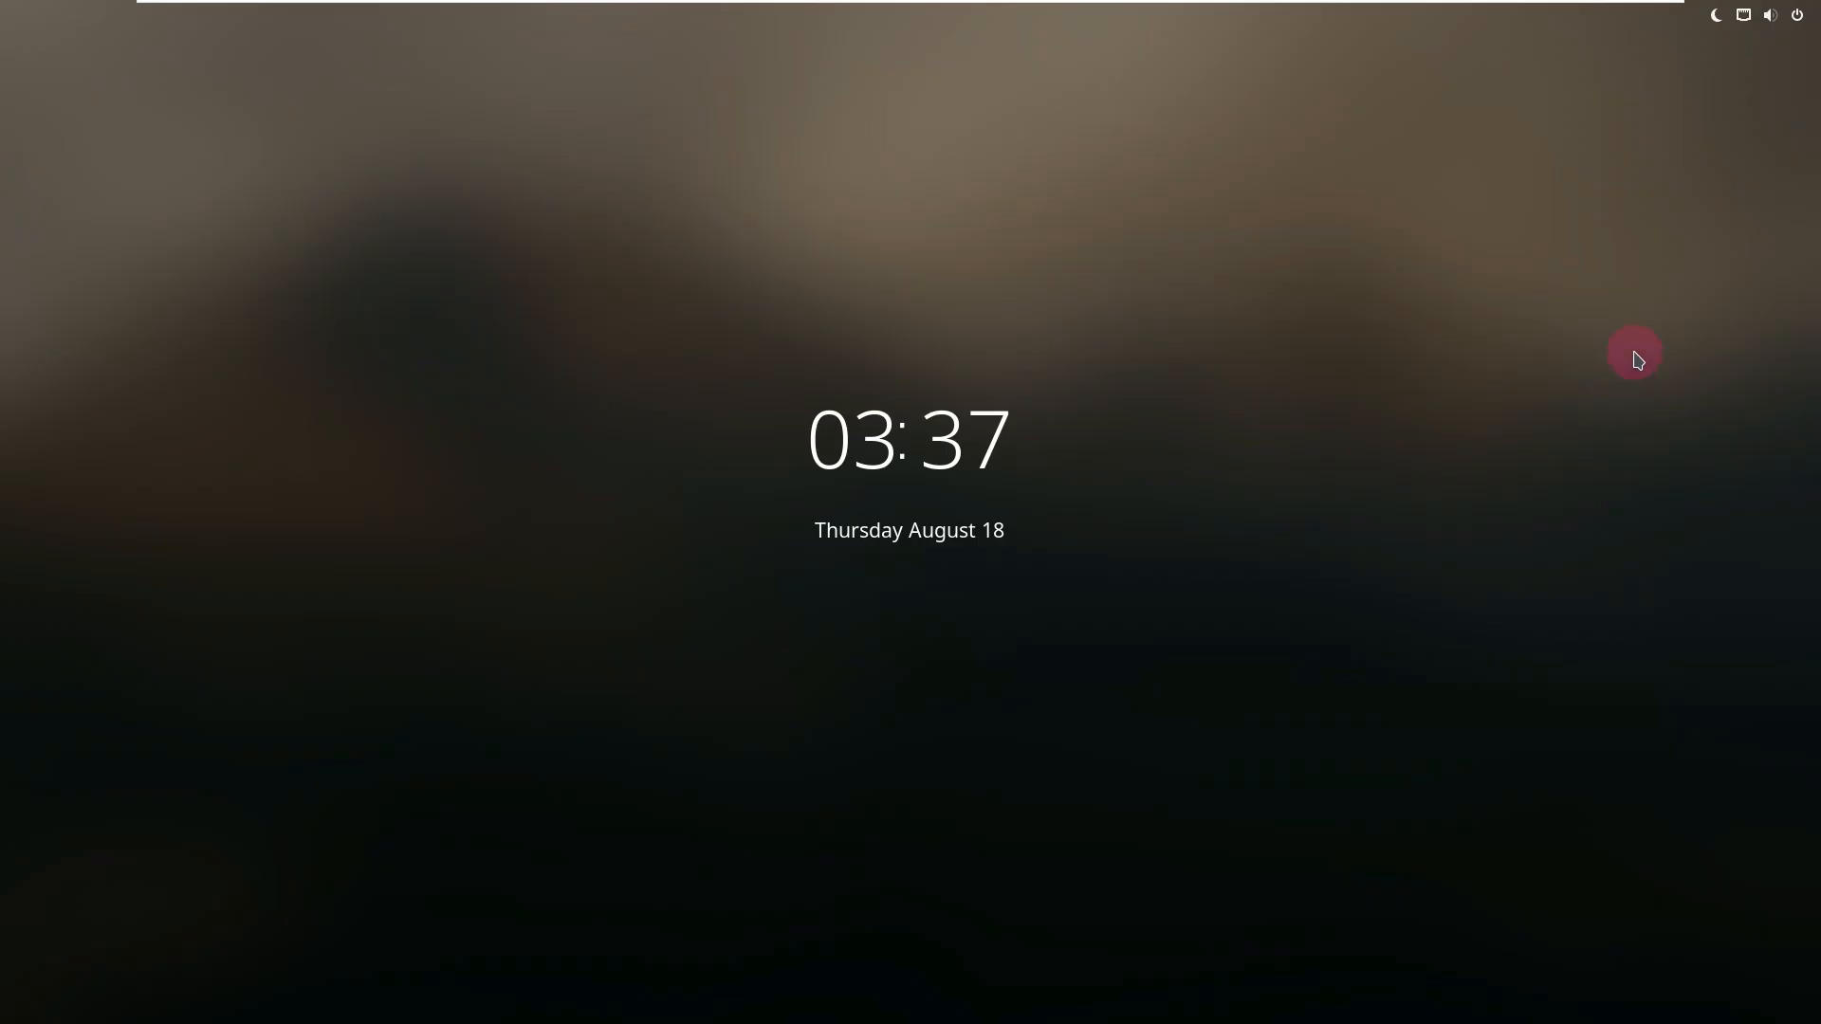
click(1795, 35)
click(1707, 229)
click(1644, 272)
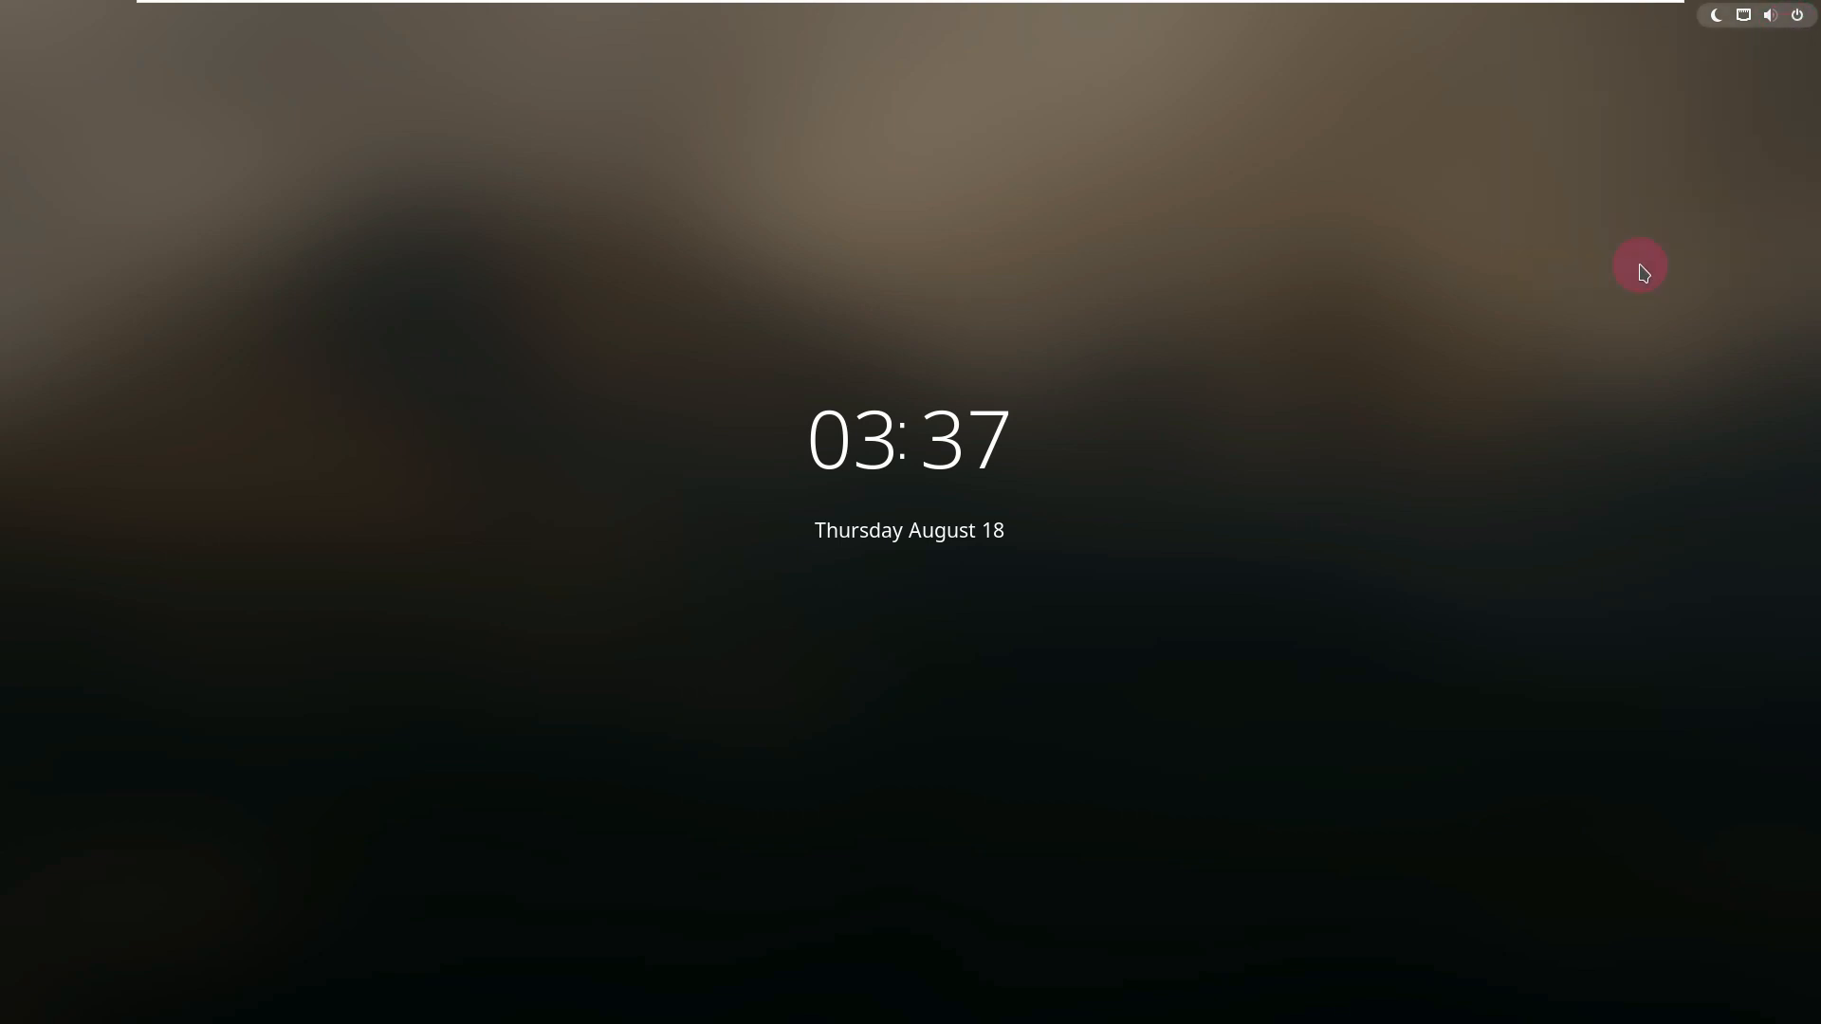